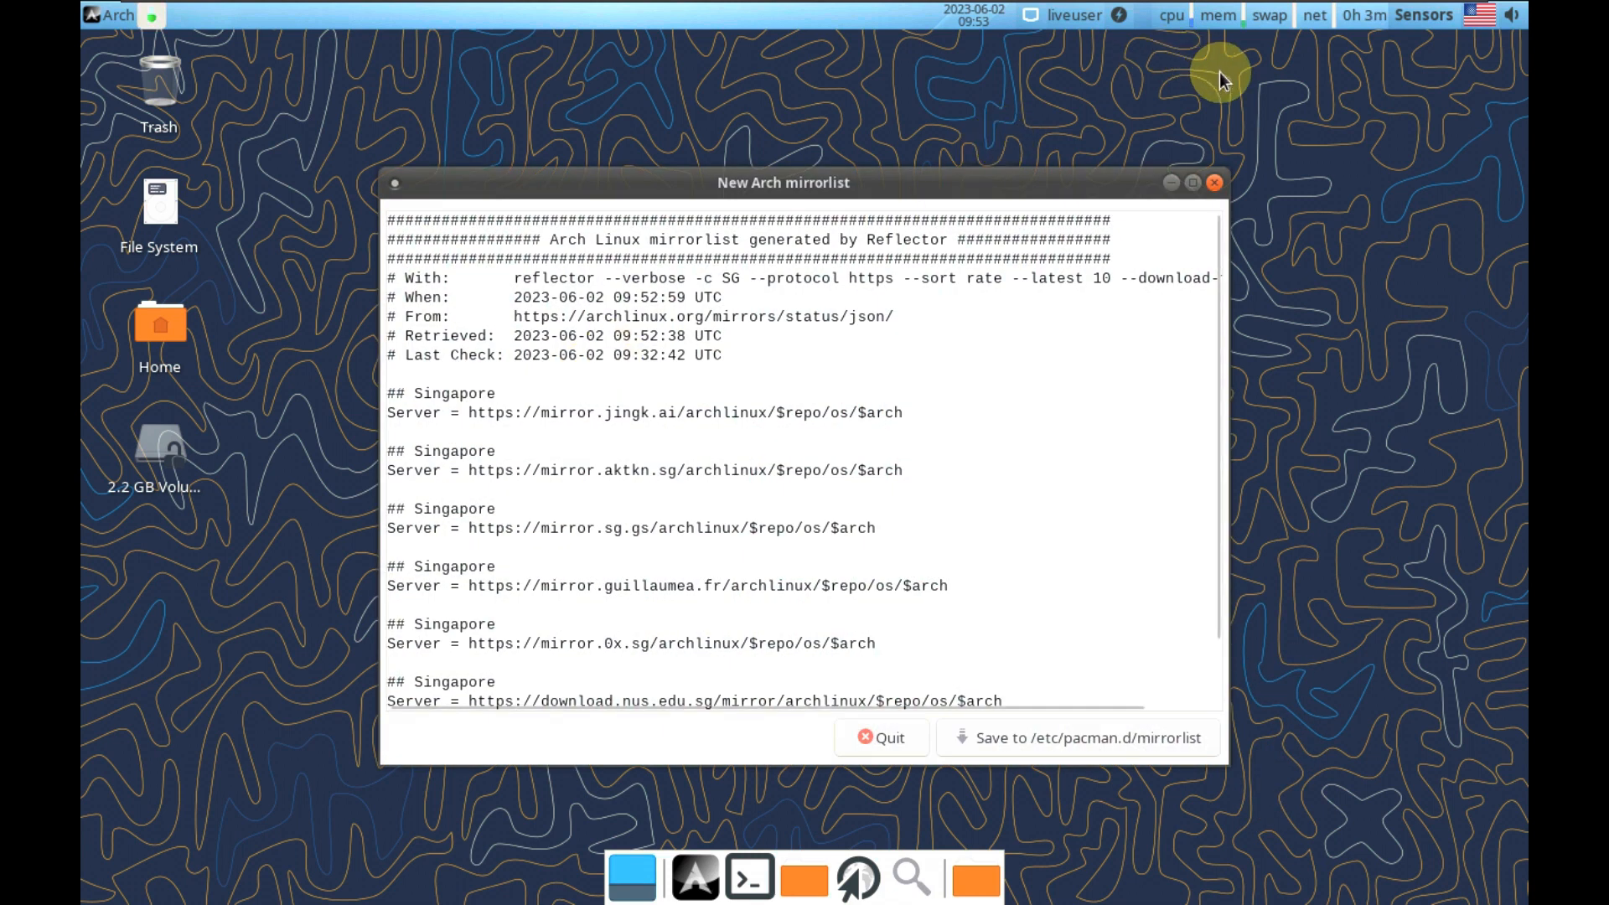
Turn off display stretching for the virtual machine and open the guest desktop's Display settings
mouse_move(1282, 7)
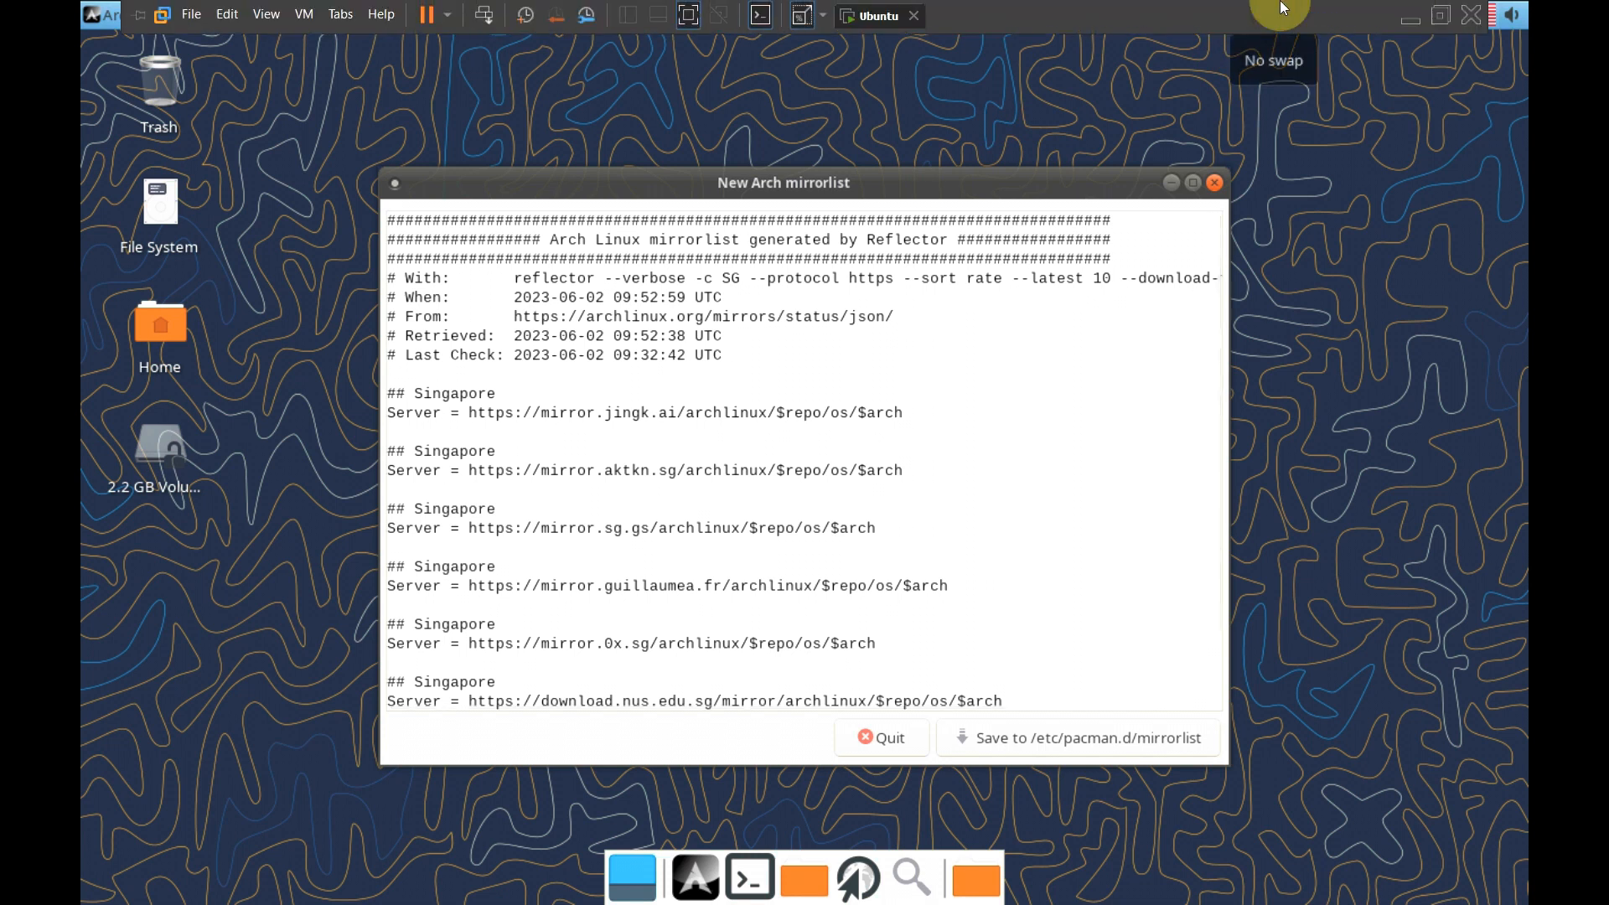
click(802, 19)
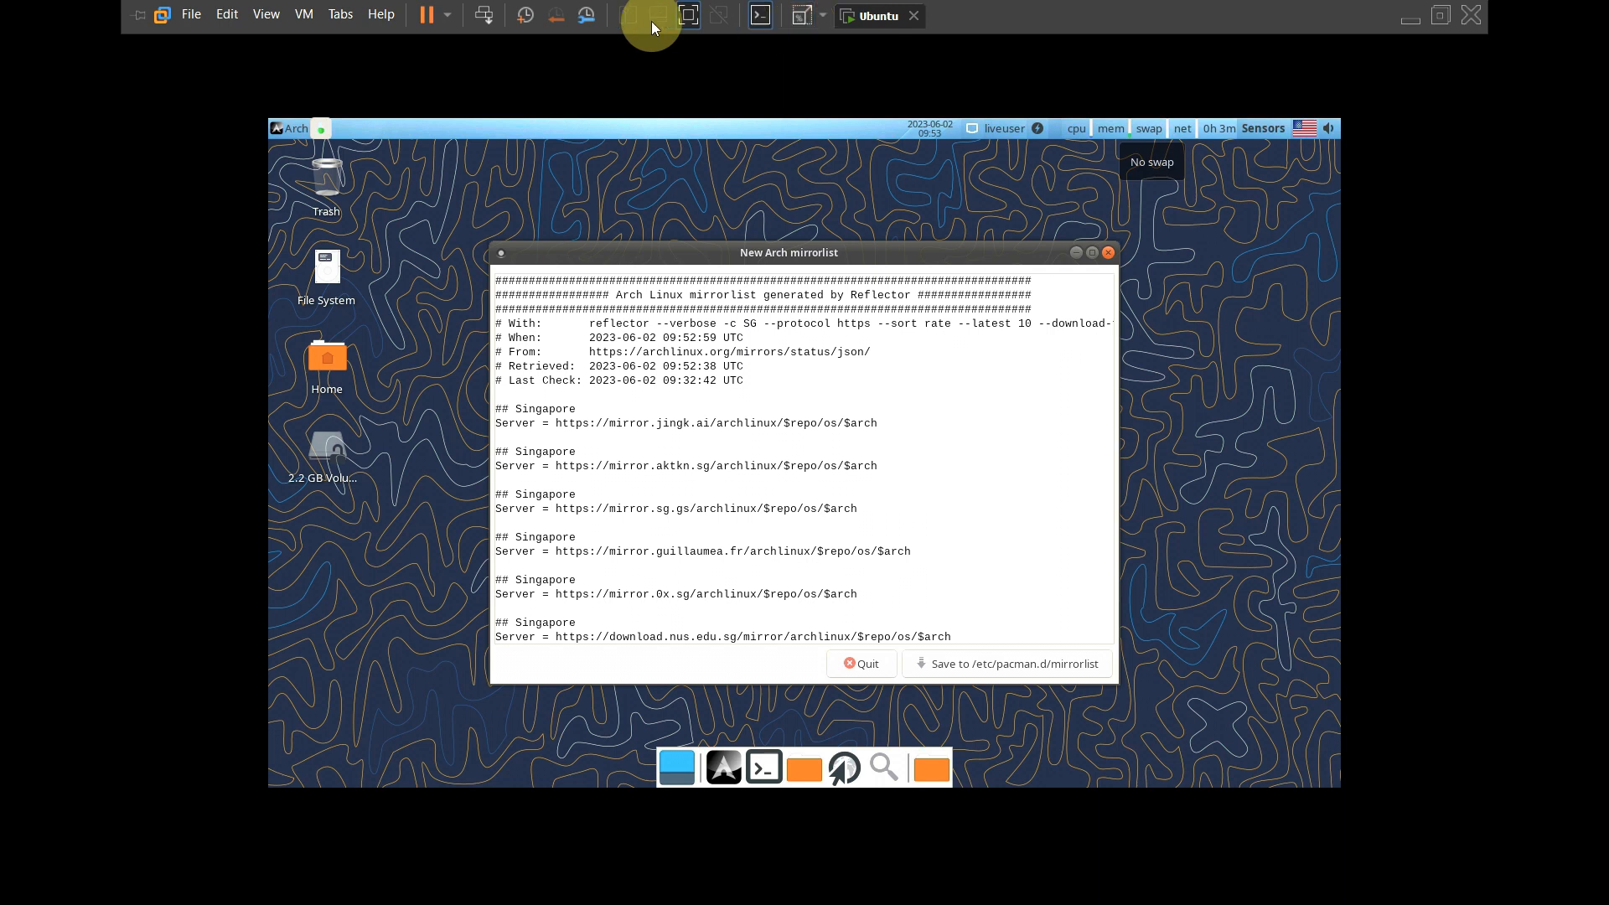
right_click(414, 285)
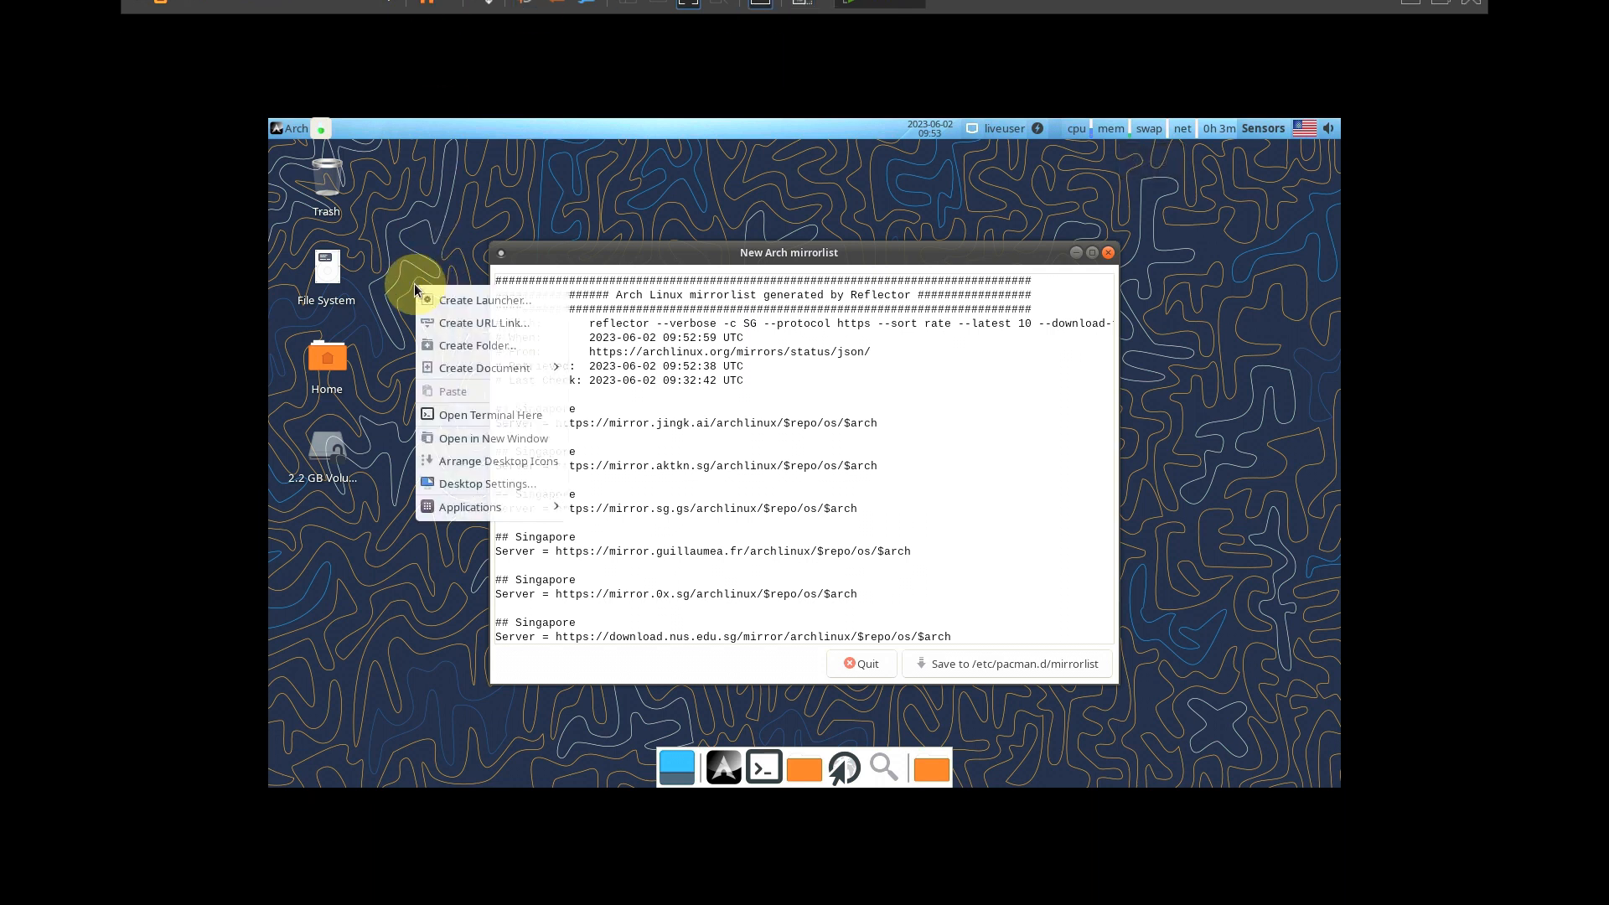
click(449, 509)
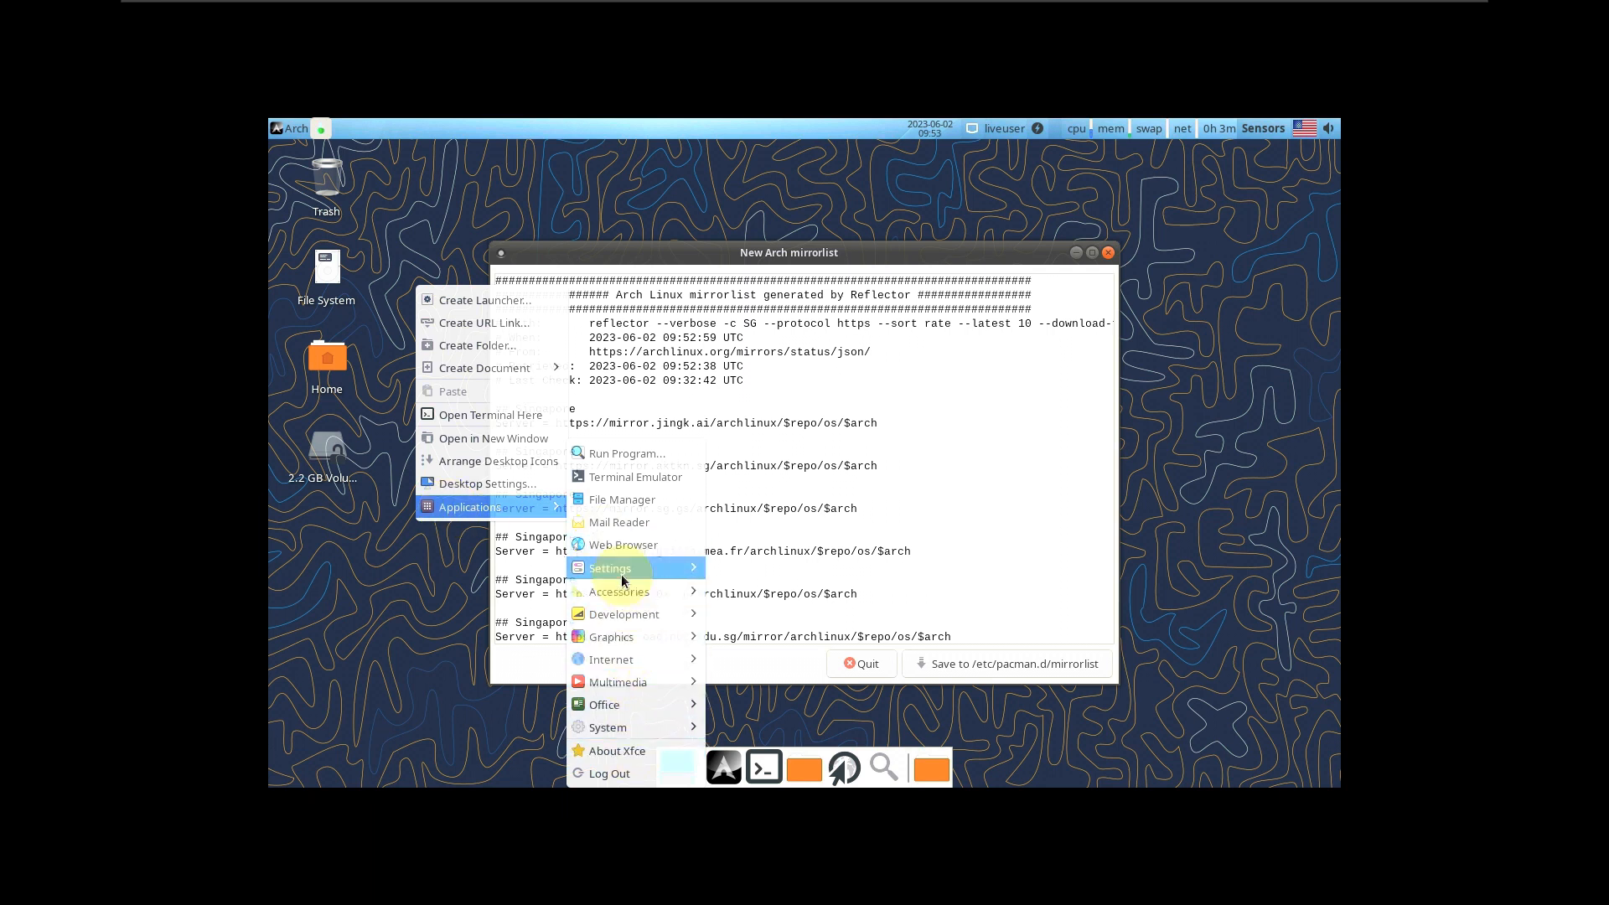
mouse_move(621, 575)
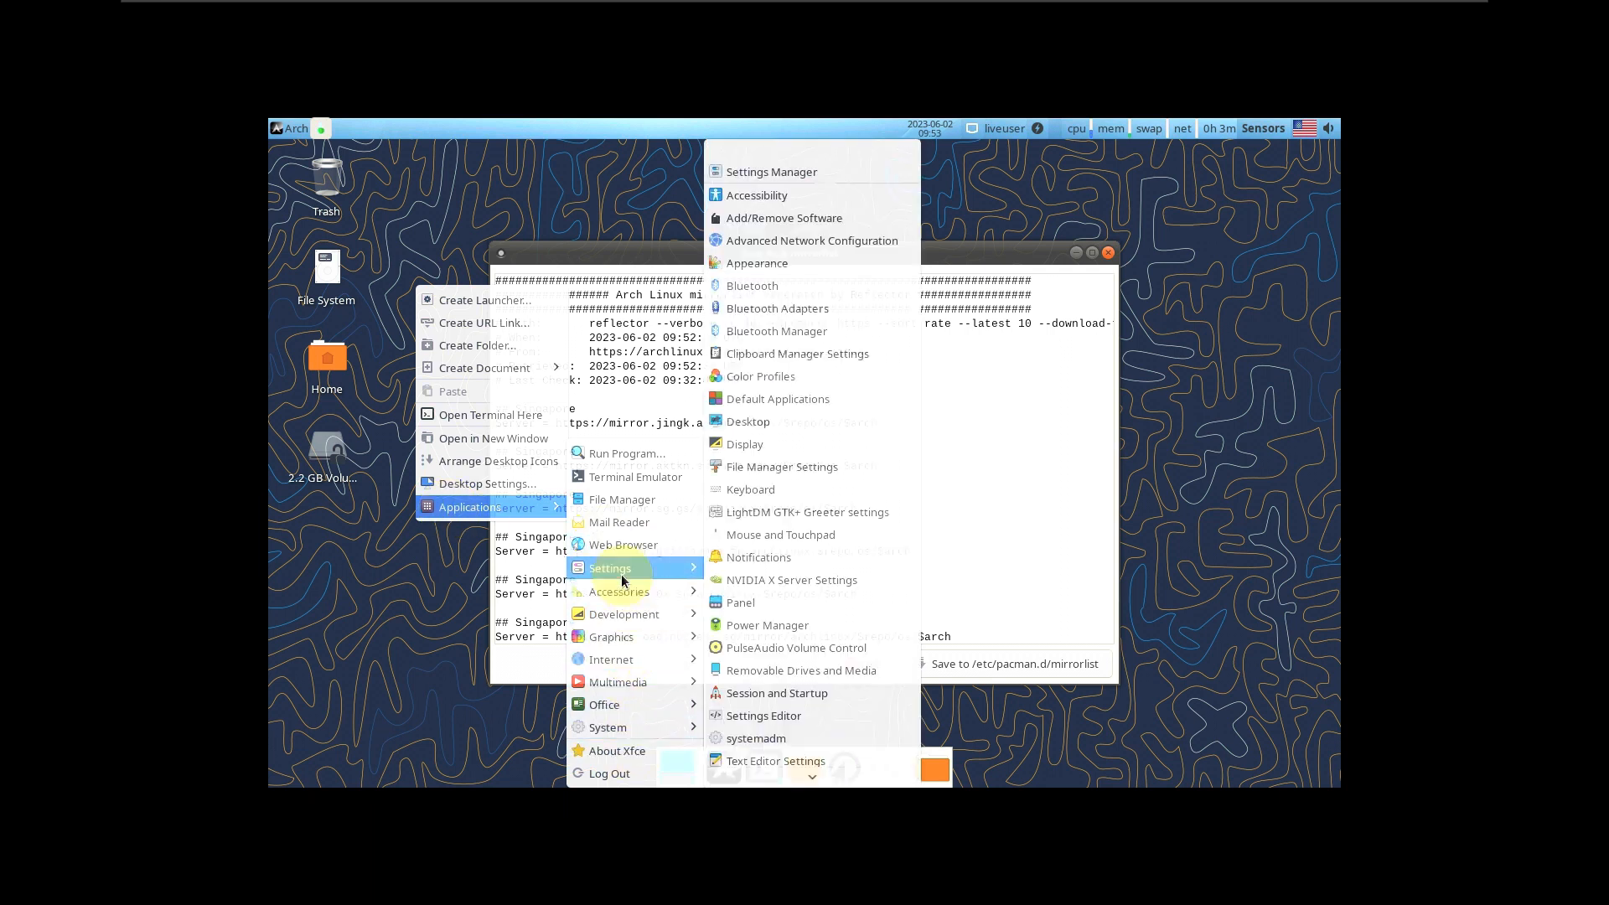
click(777, 443)
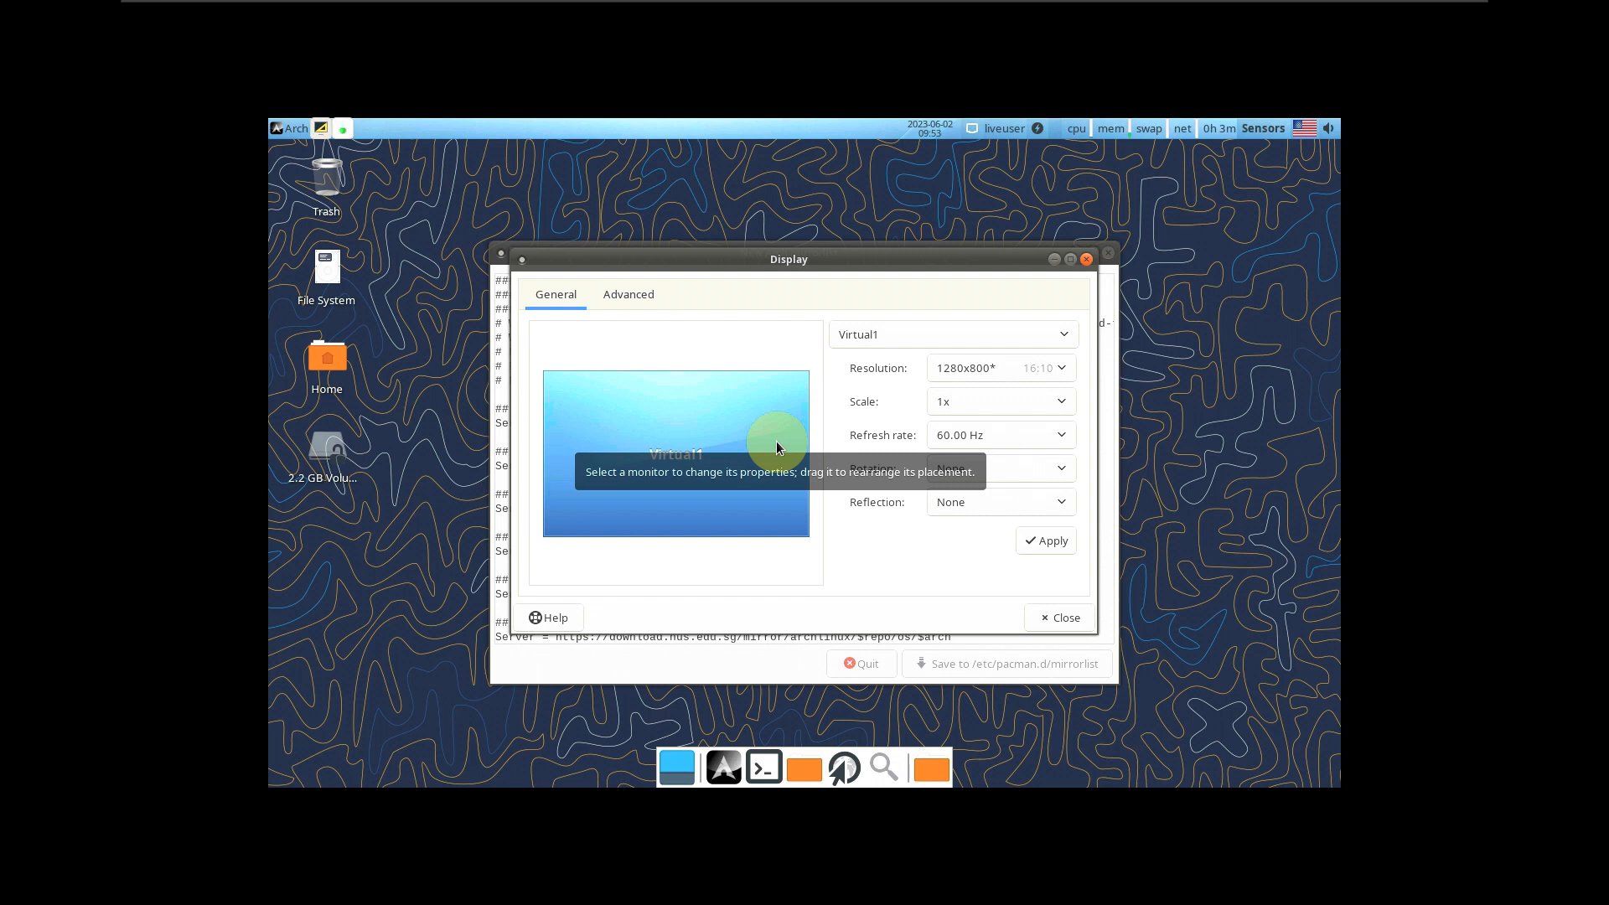
Set the Virtual1 display resolution to 1920x1080, keep the new configuration and close the Display settings
click(947, 375)
click(1012, 627)
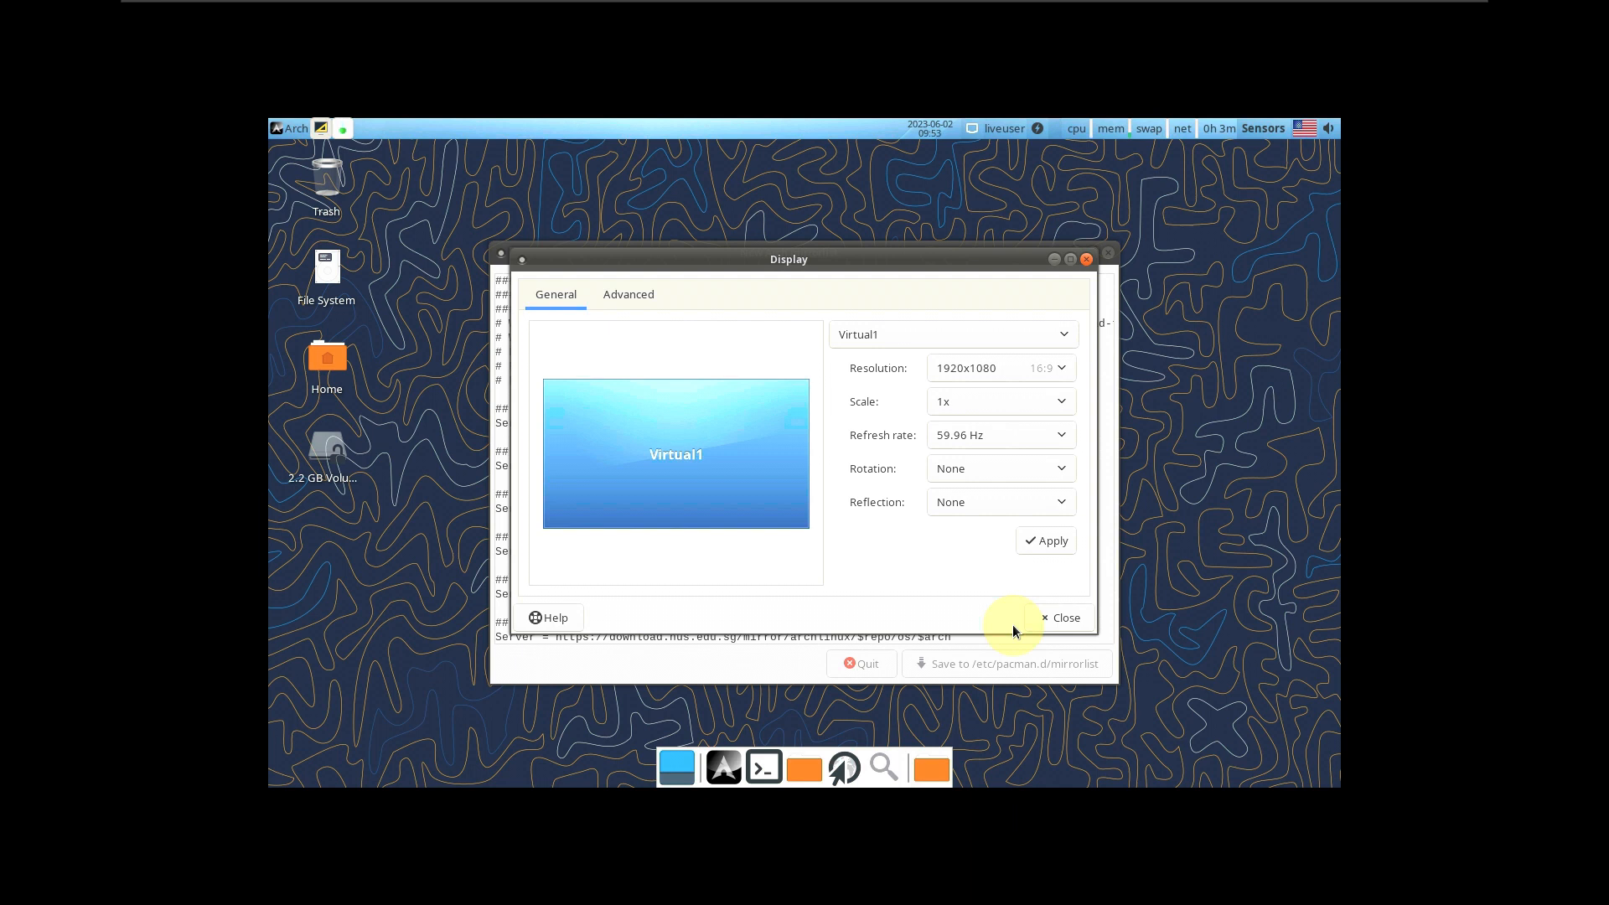
click(1040, 542)
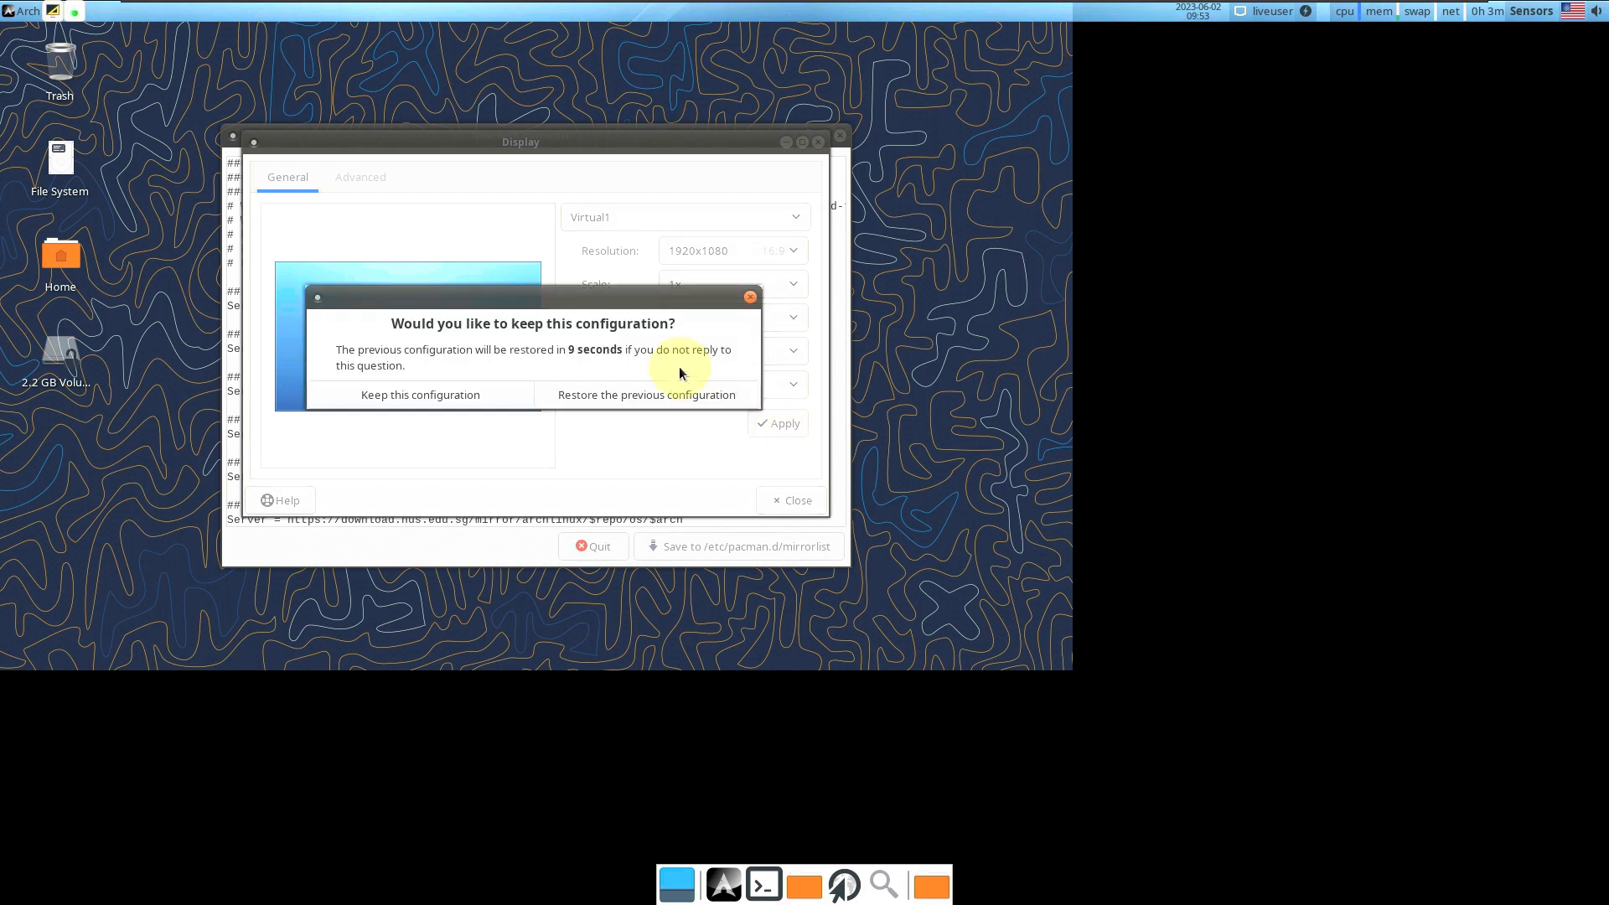
click(461, 395)
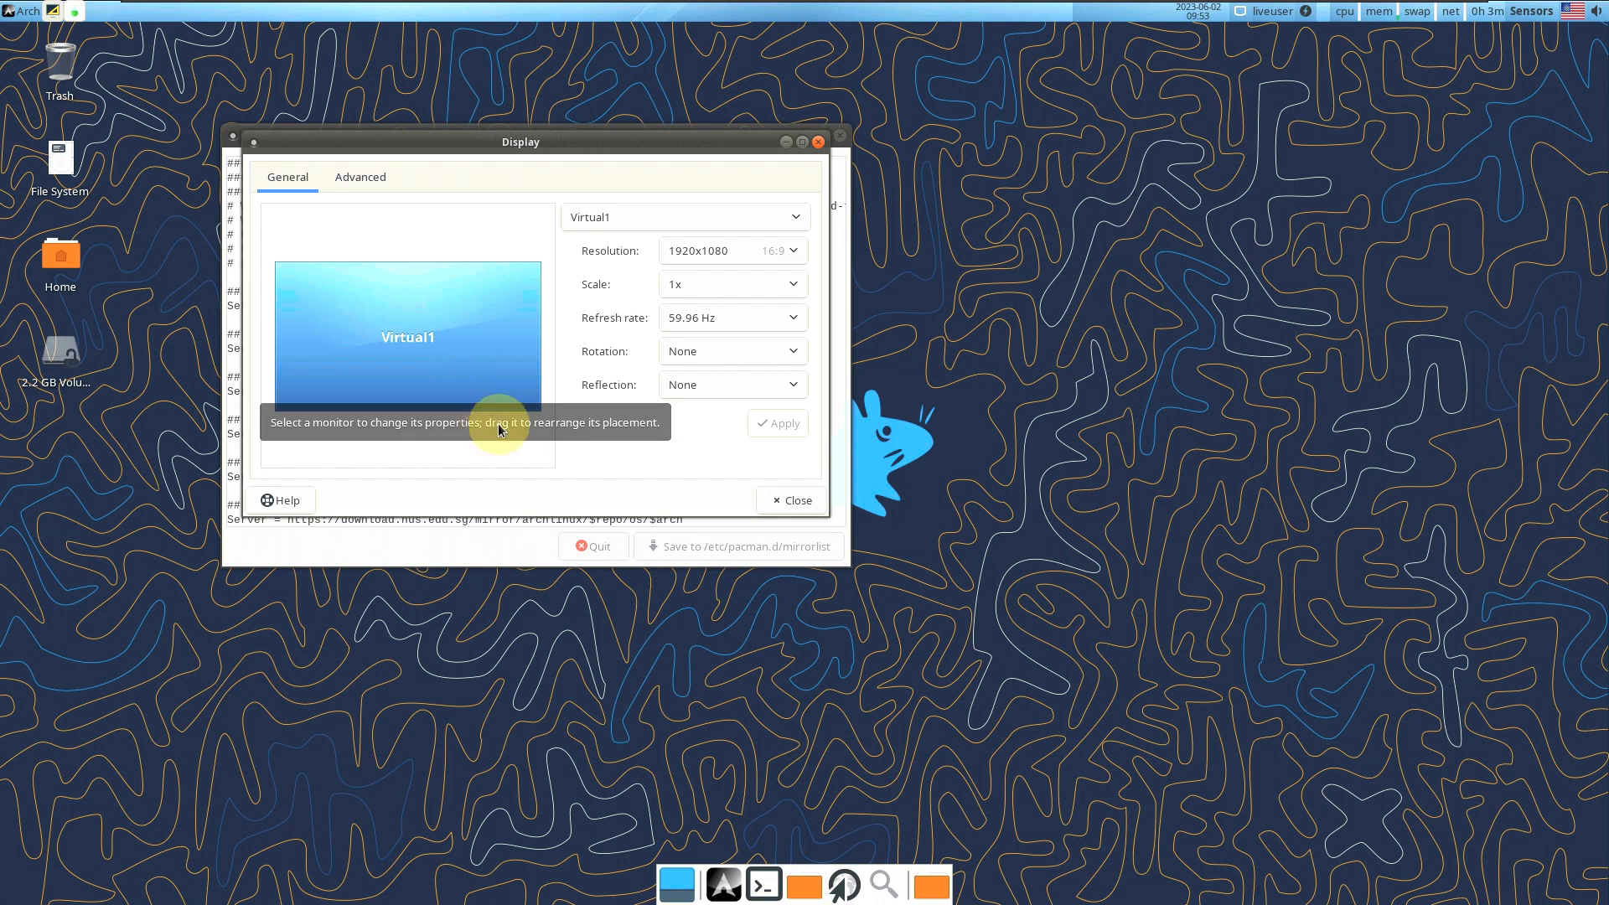
click(775, 501)
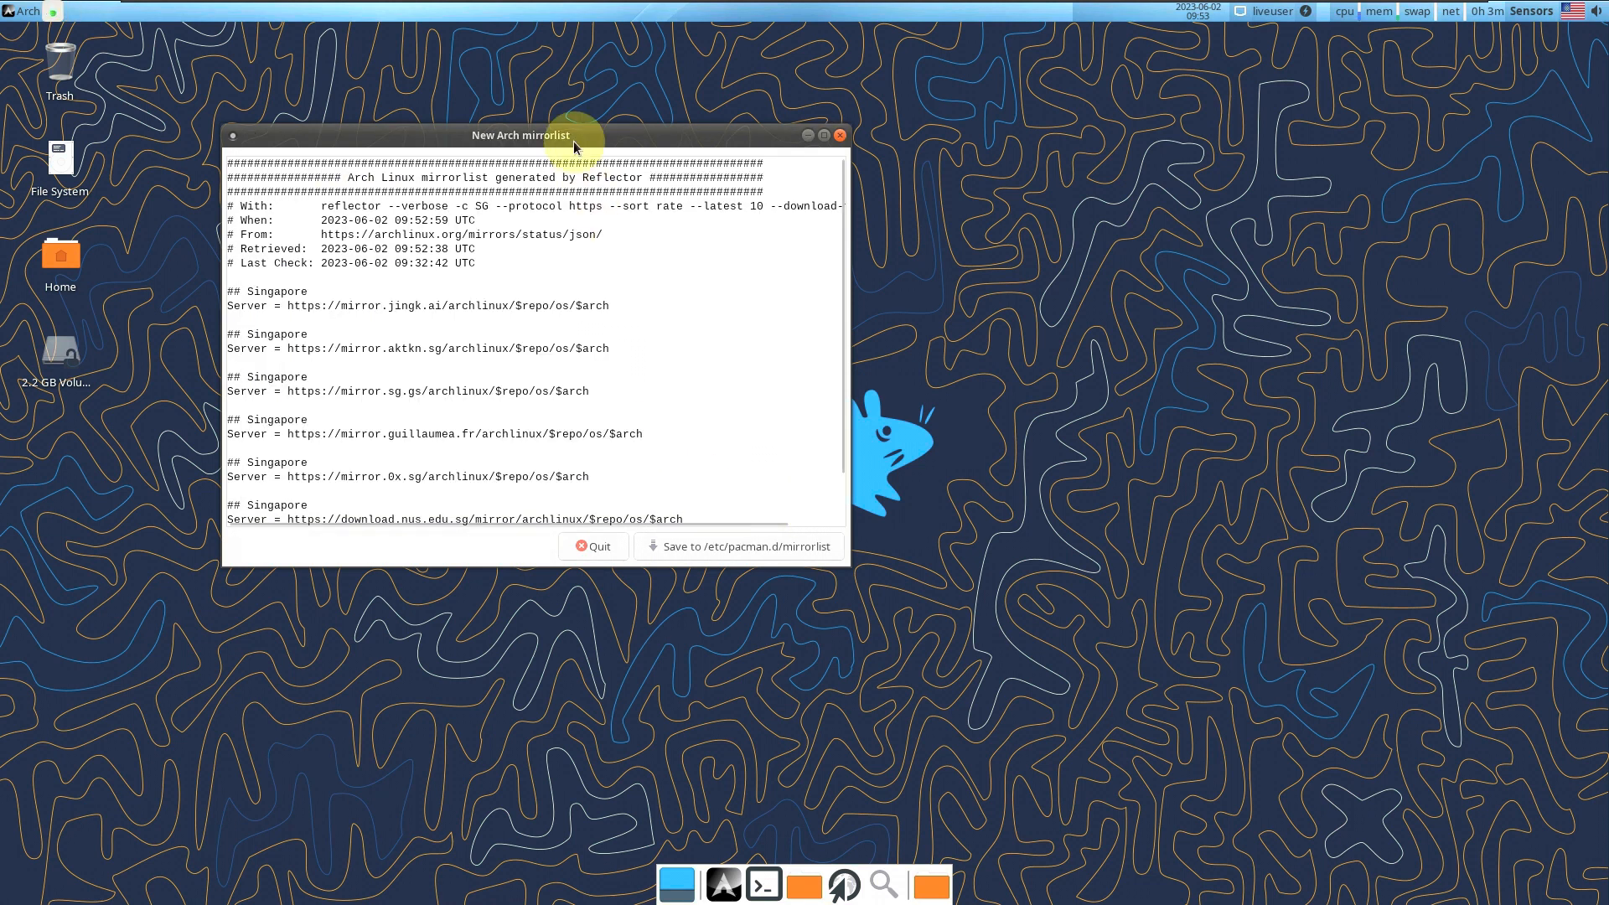
Move the New Arch mirrorlist window to the middle of the desktop, review its servers and quit it without saving
drag(570, 135, 839, 271)
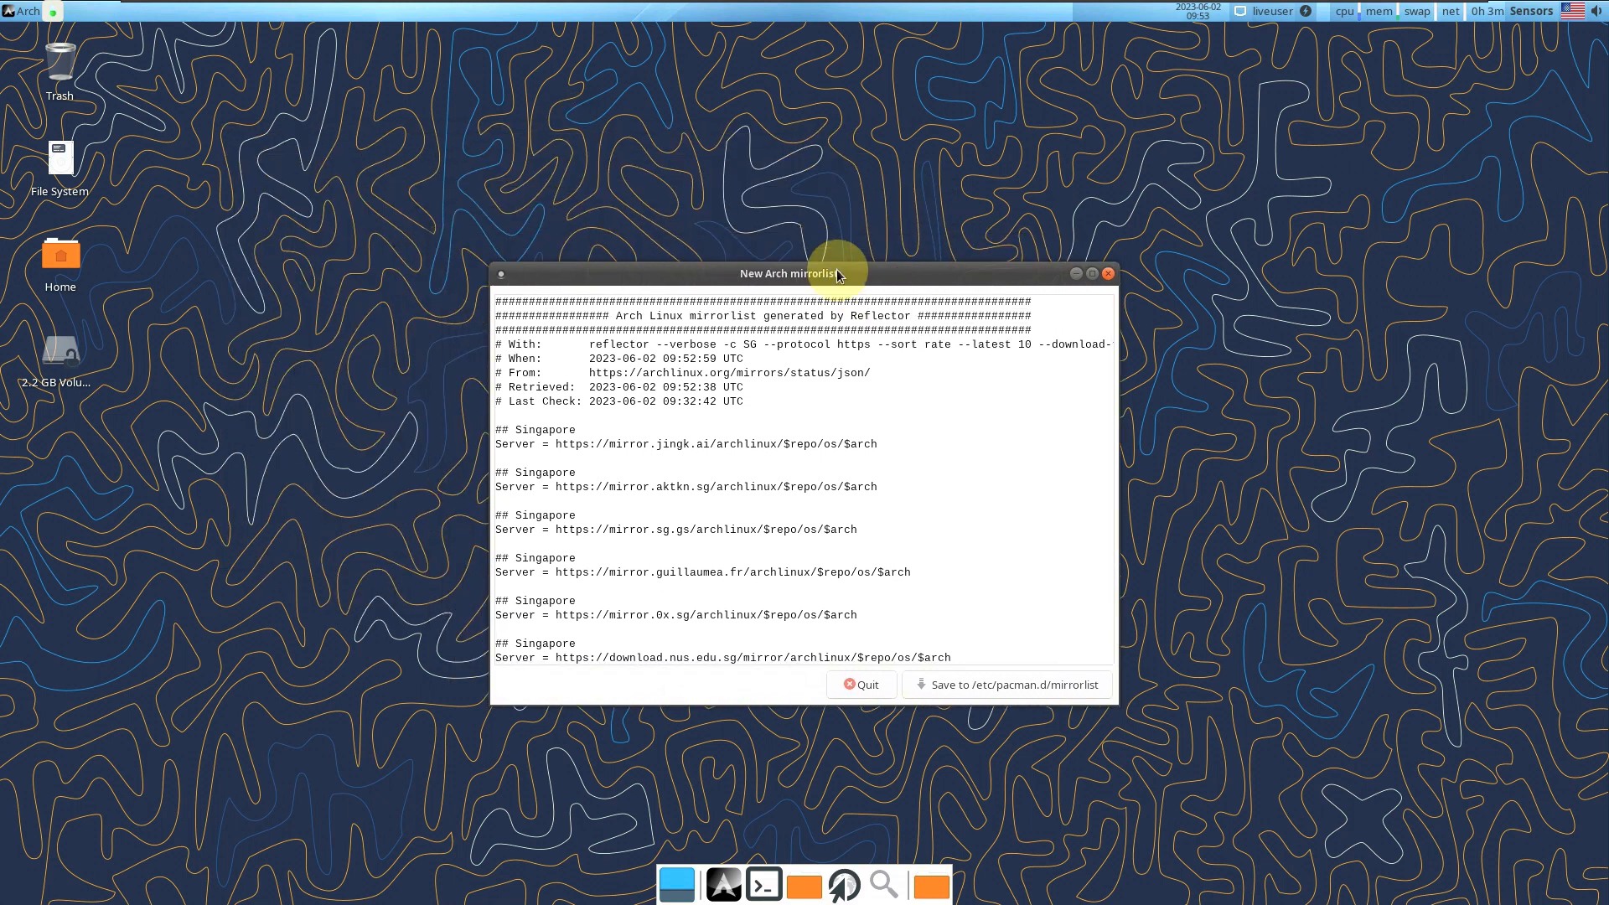
scroll(757, 513, down, 1)
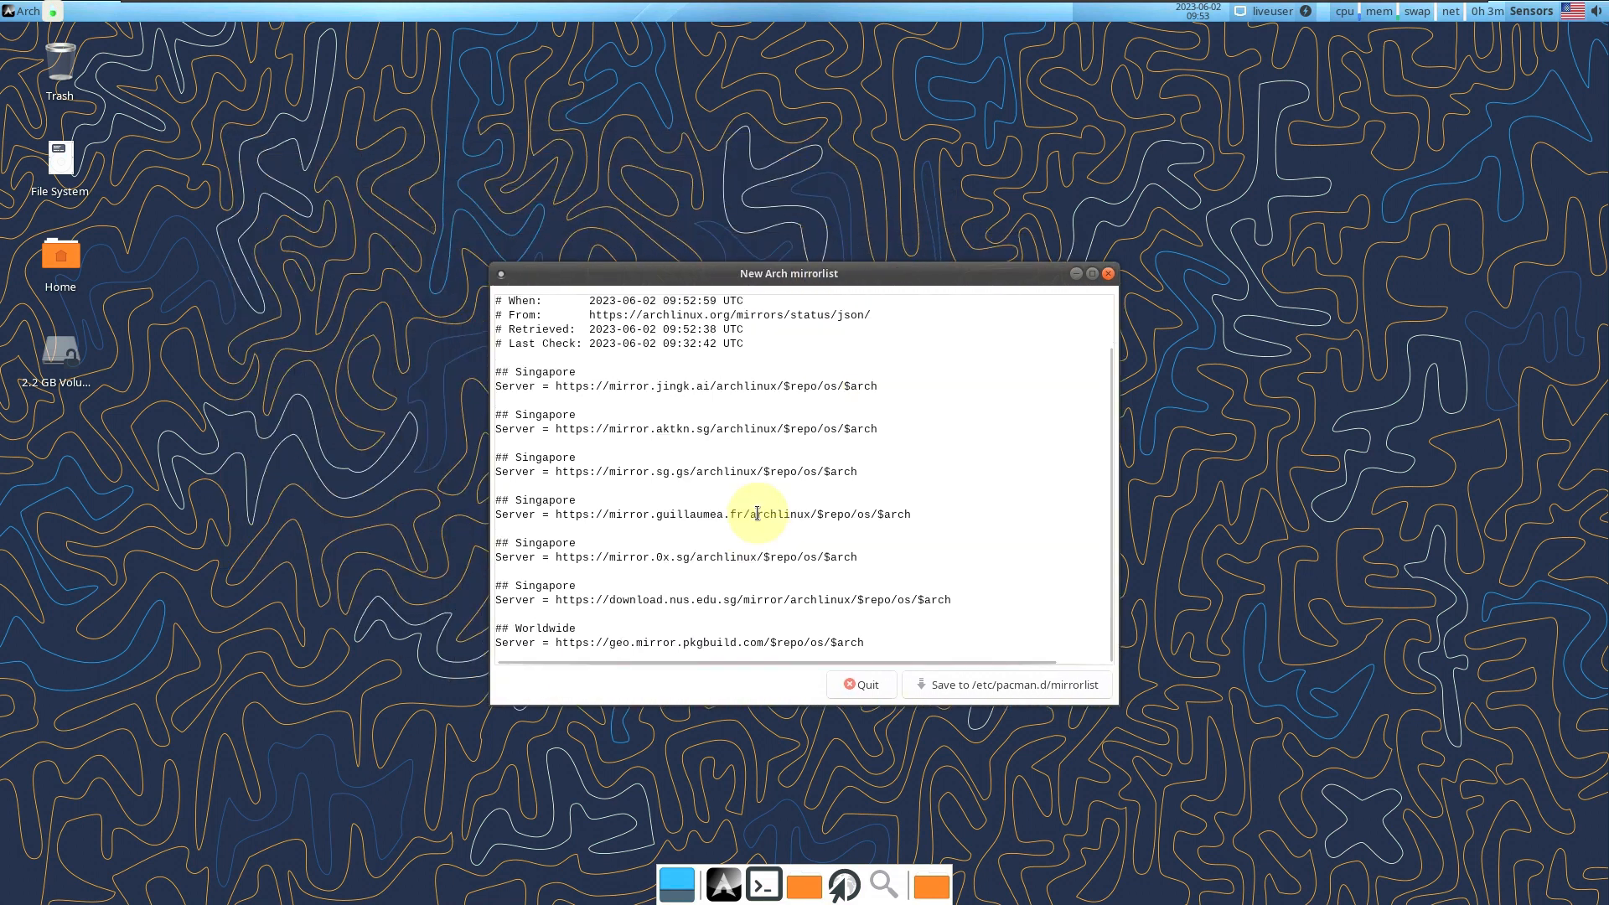
click(861, 684)
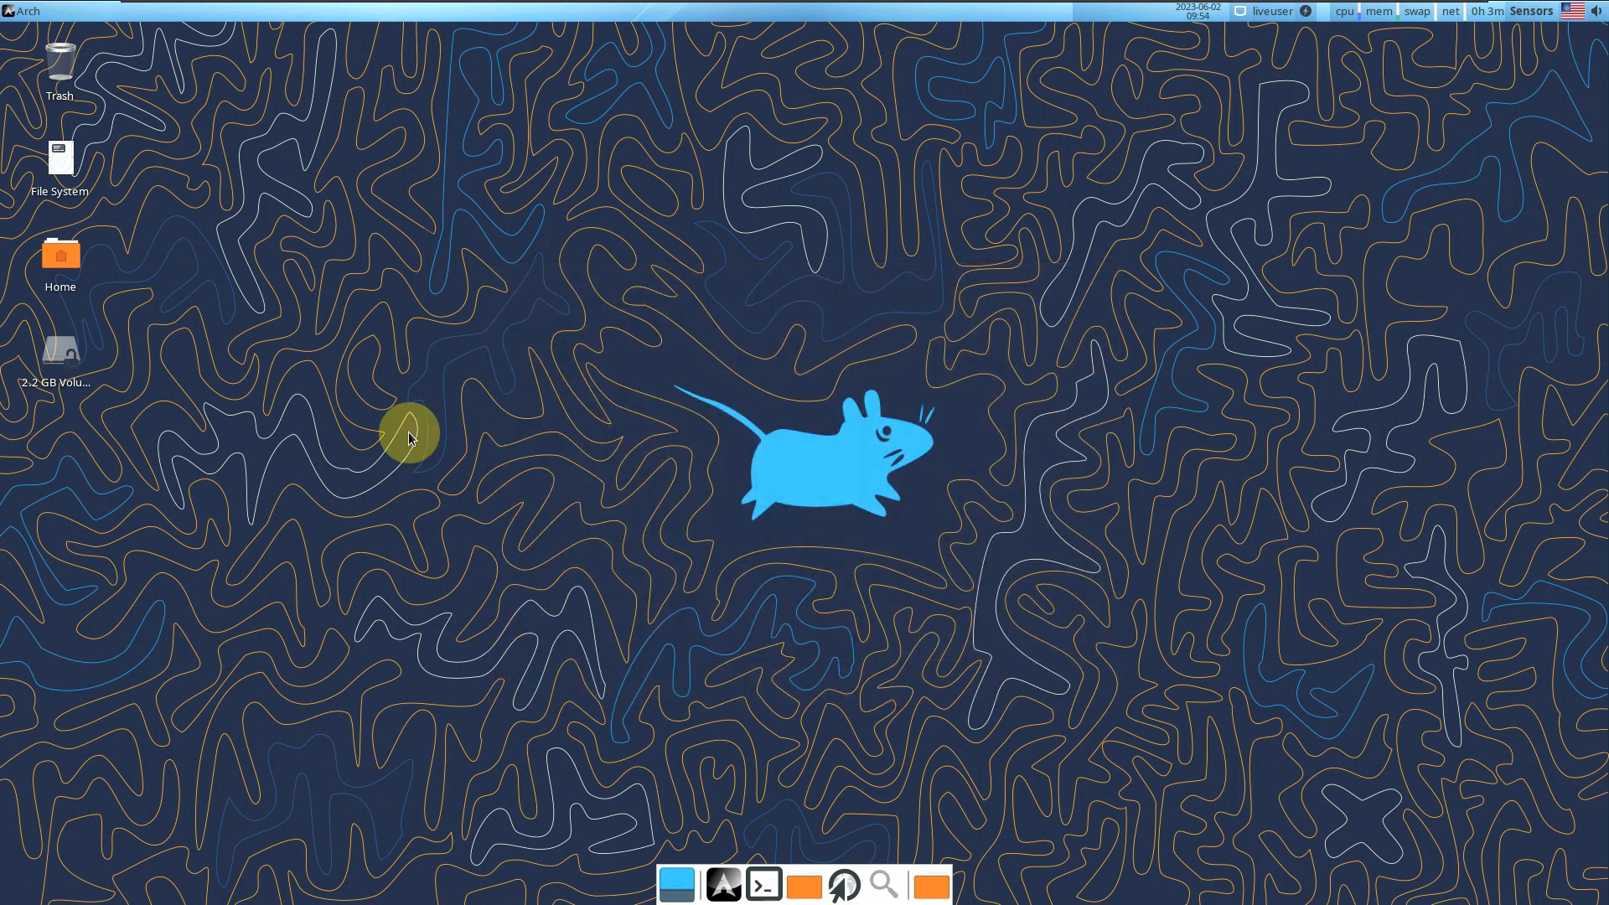
Browse the System applications, view the system details in the About Xfce dialog and close it
click(21, 12)
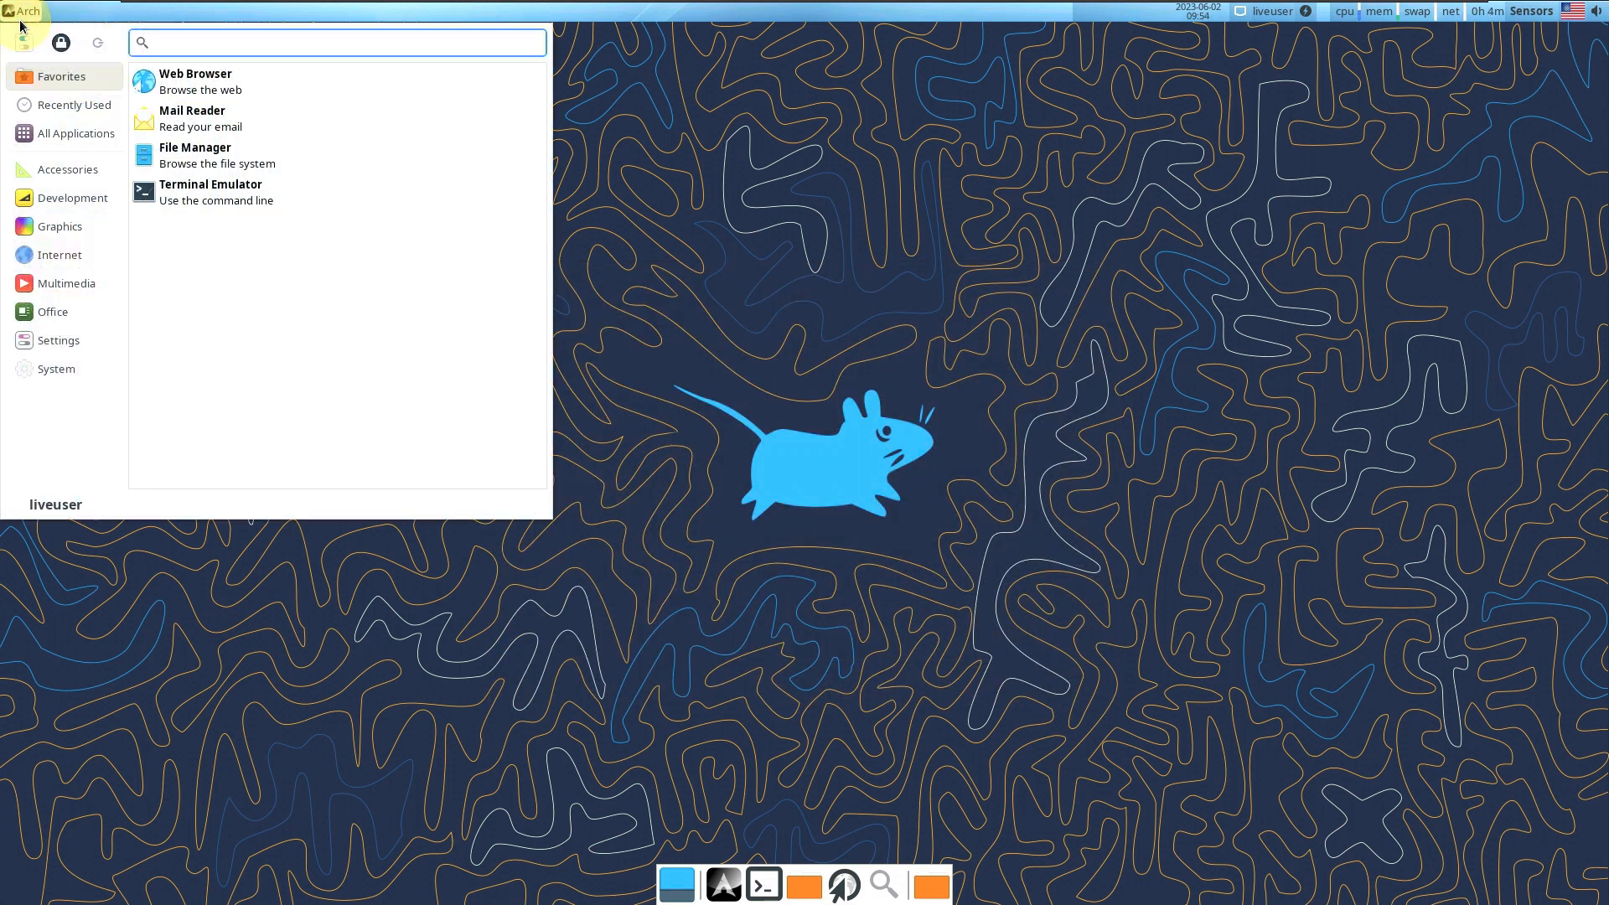
click(69, 367)
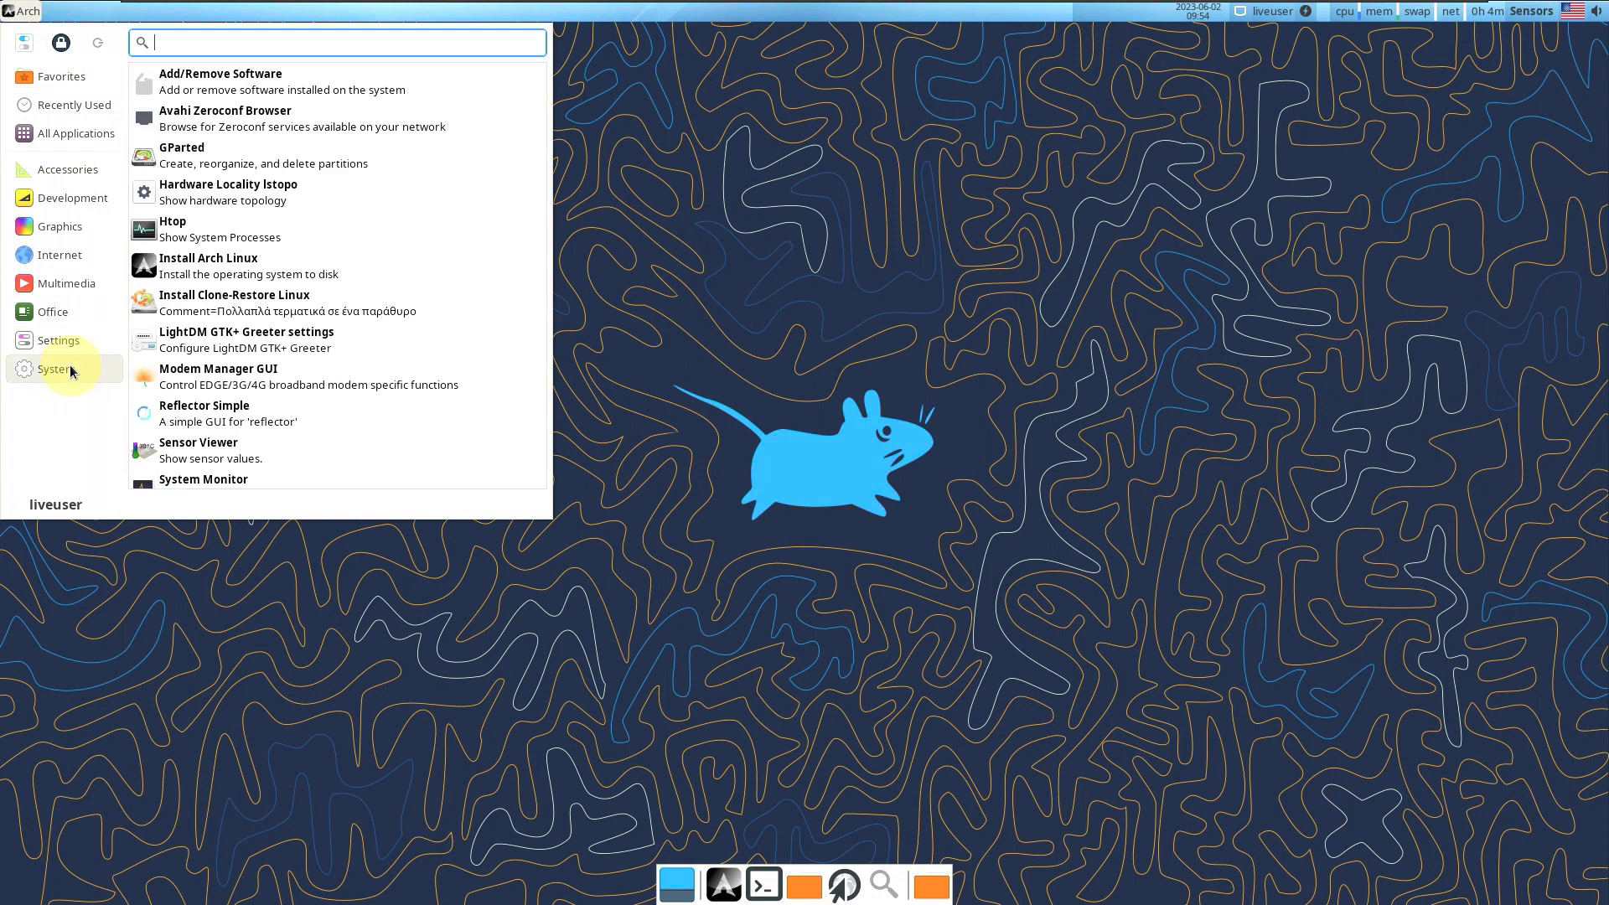
scroll(283, 339, down, 3)
scroll(283, 338, up, 3)
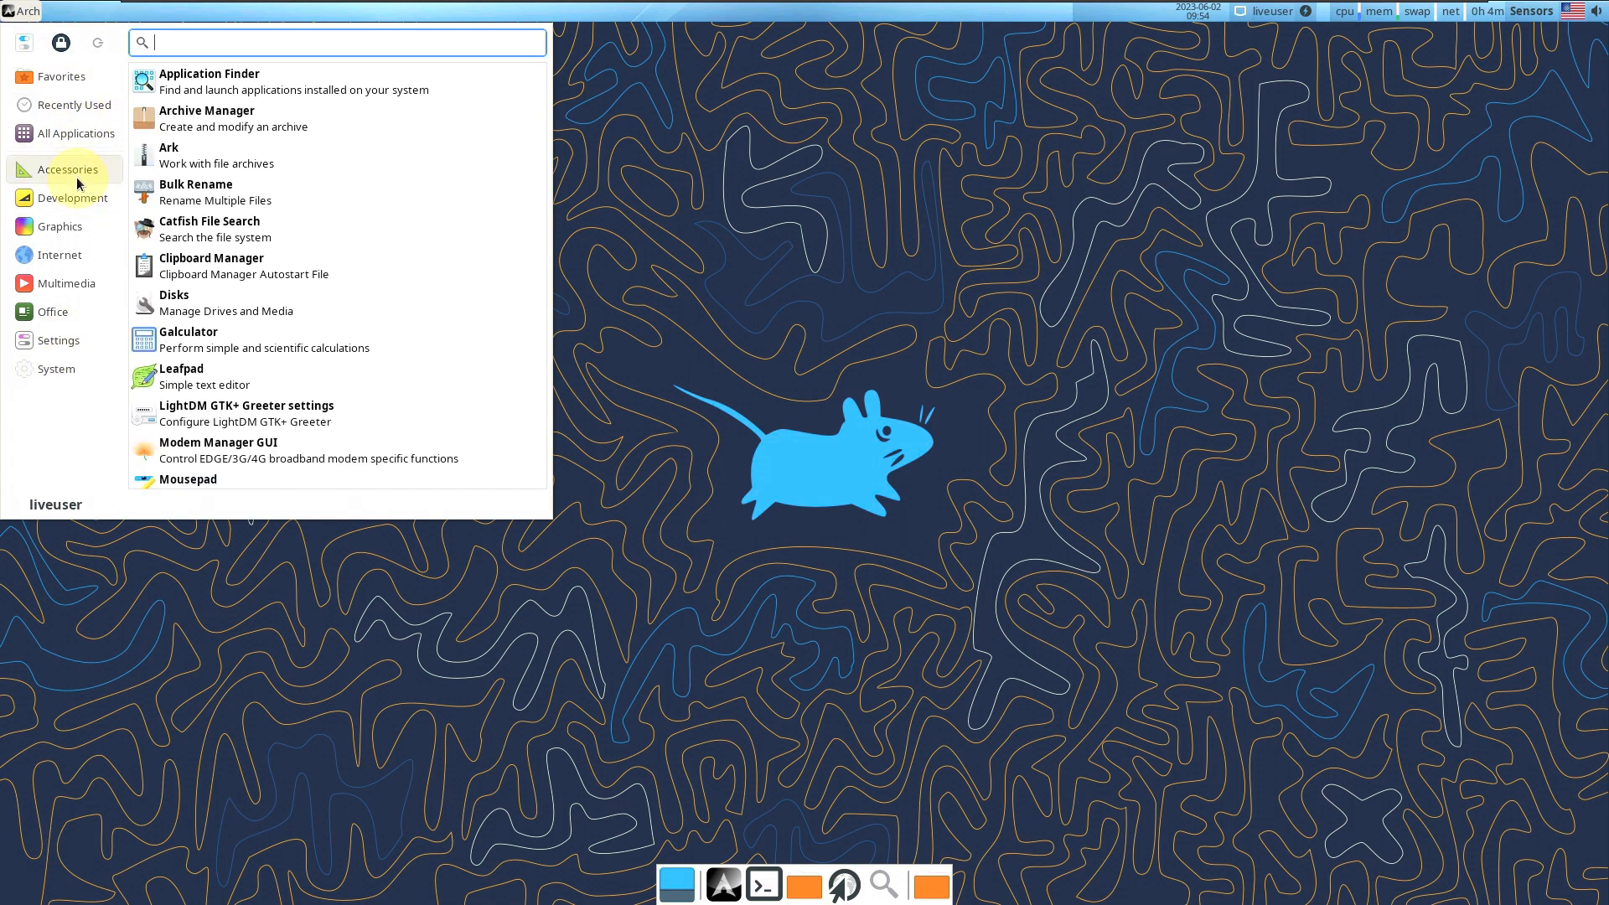
click(218, 84)
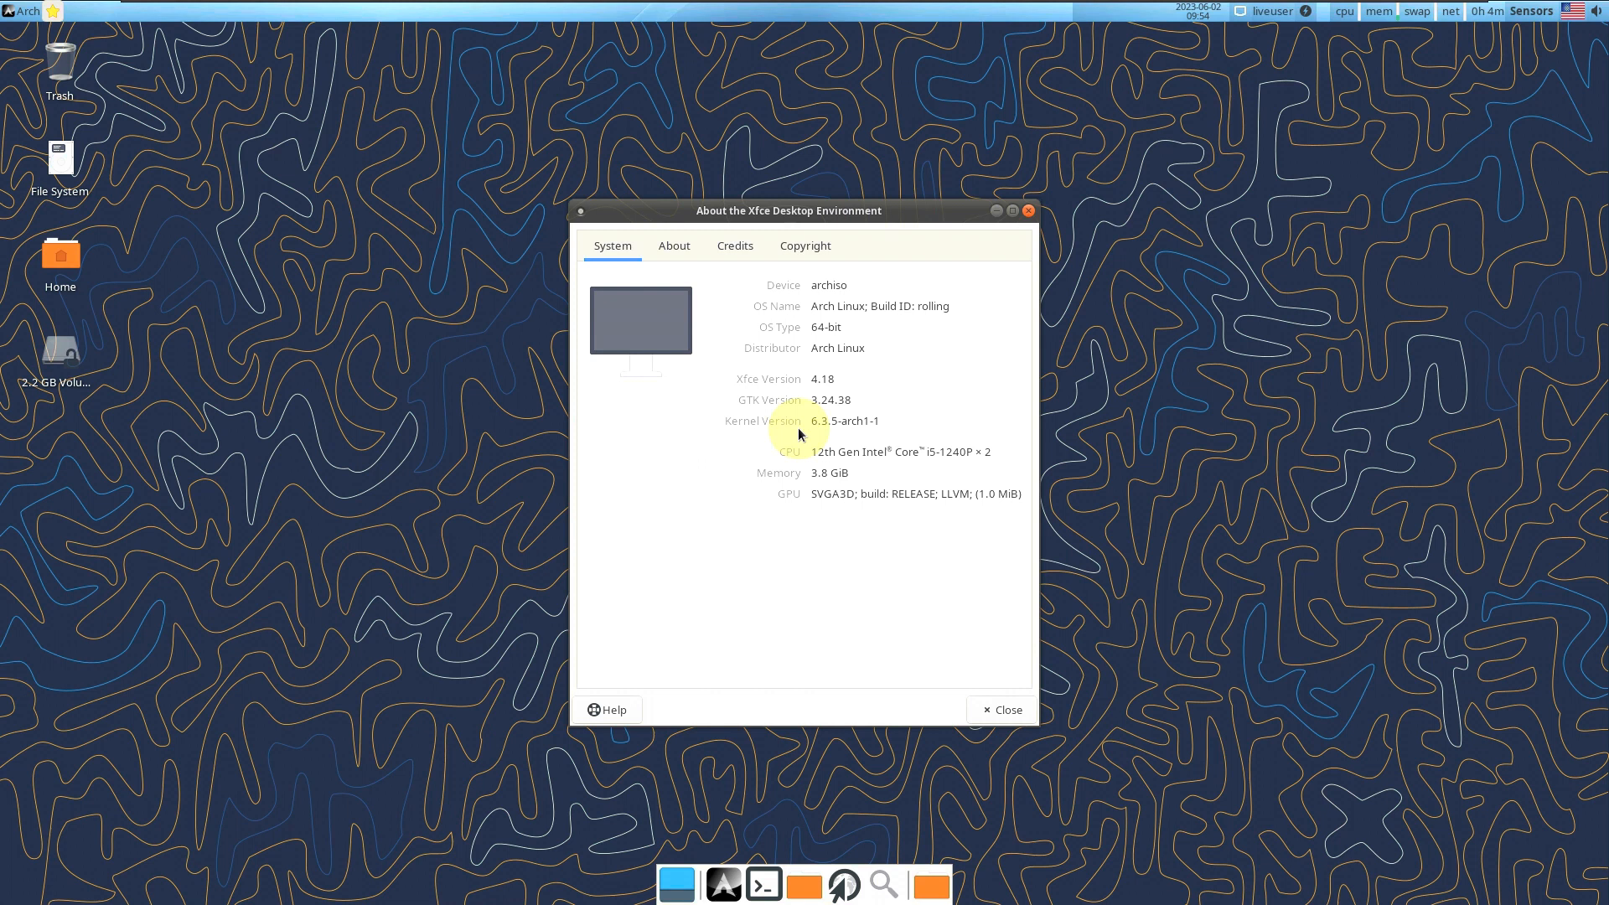
click(1027, 211)
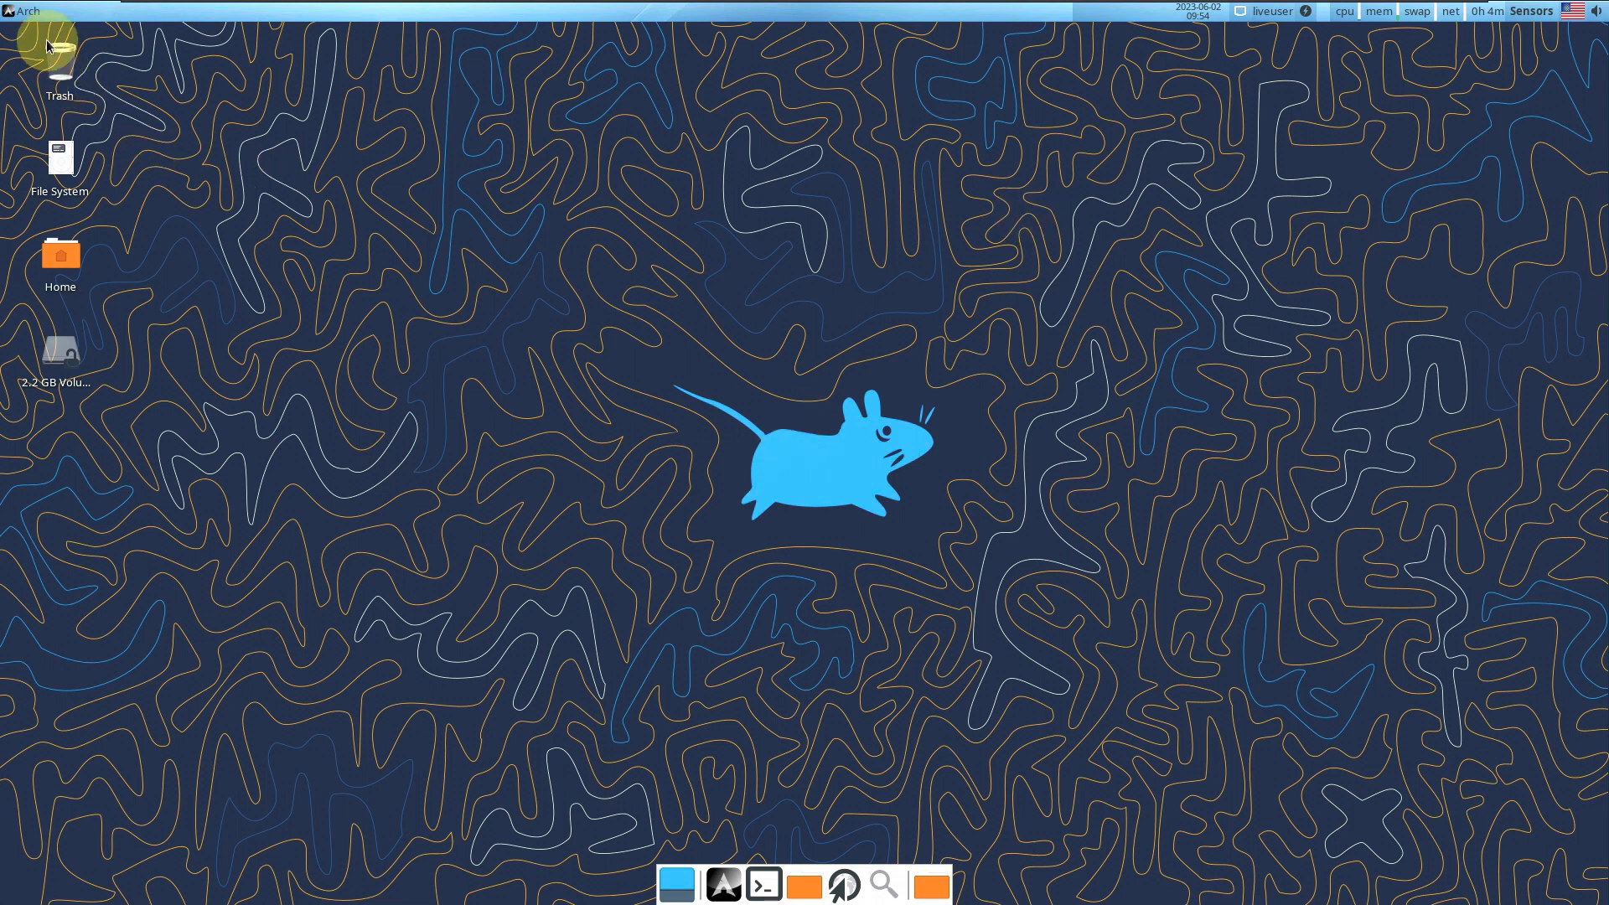
Launch Task Manager from the System applications and maximize its window
click(33, 13)
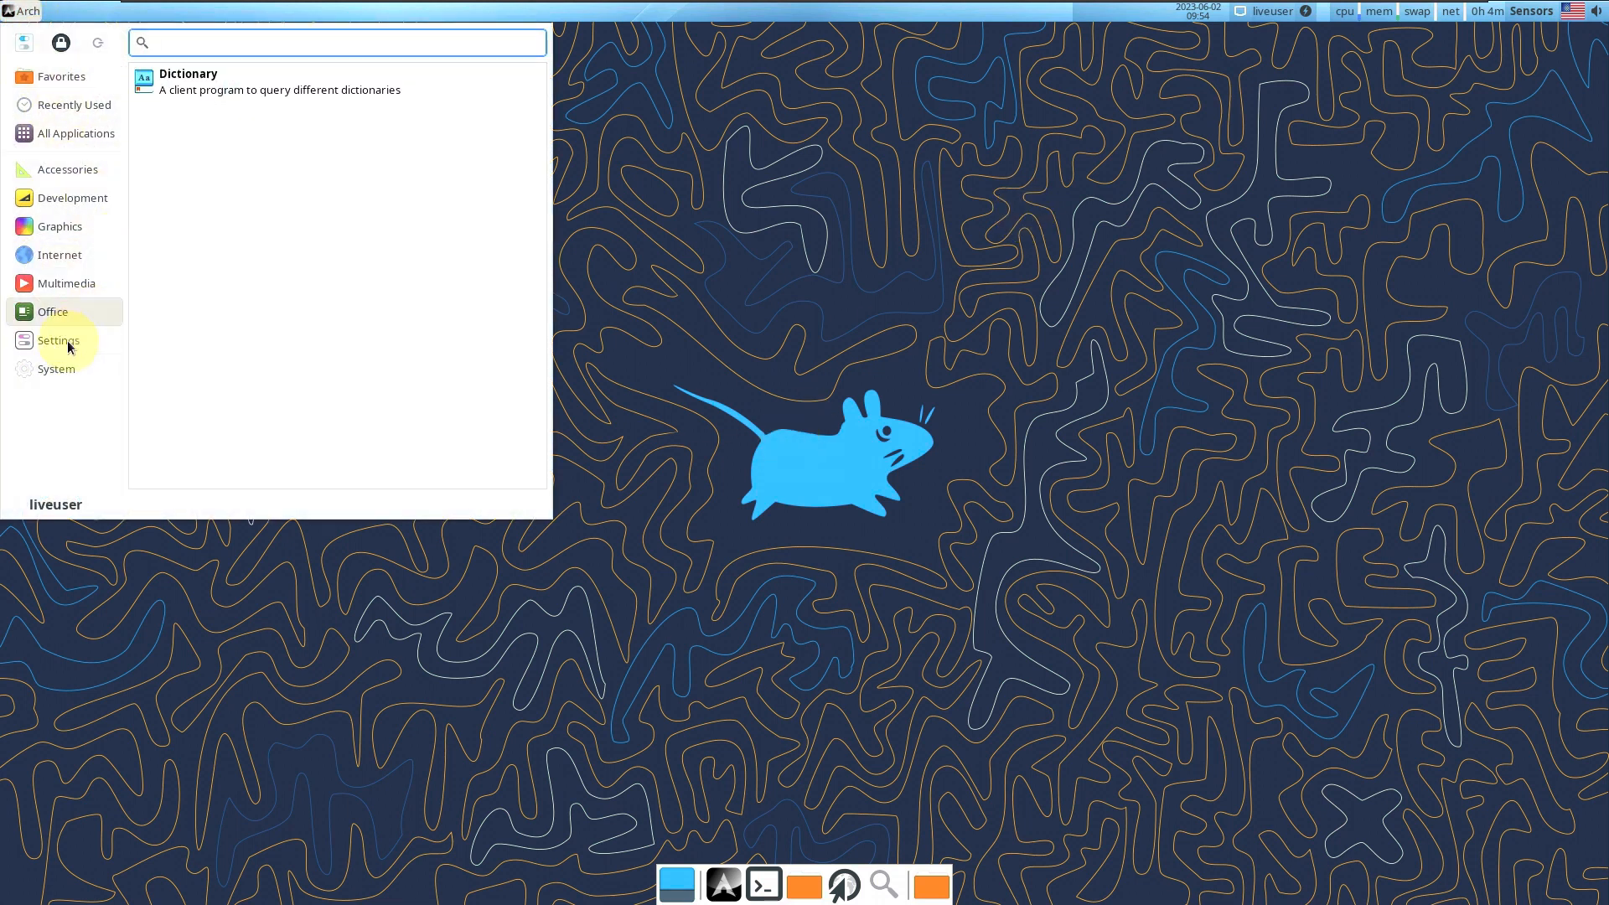
mouse_move(65, 364)
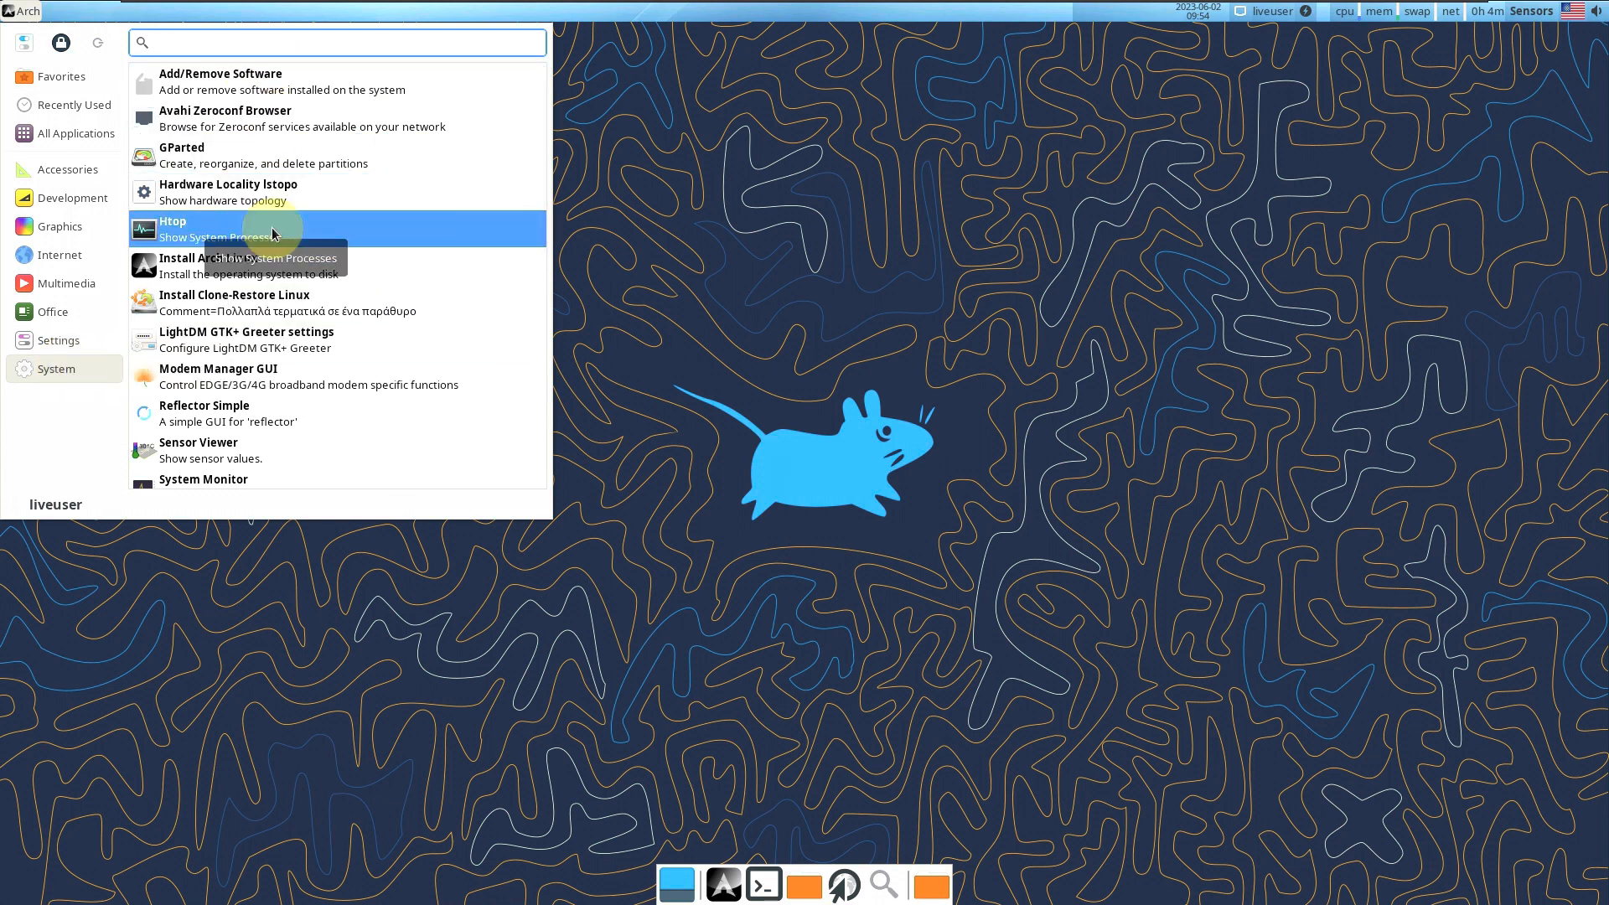
scroll(271, 228, down, 2)
scroll(268, 310, down, 3)
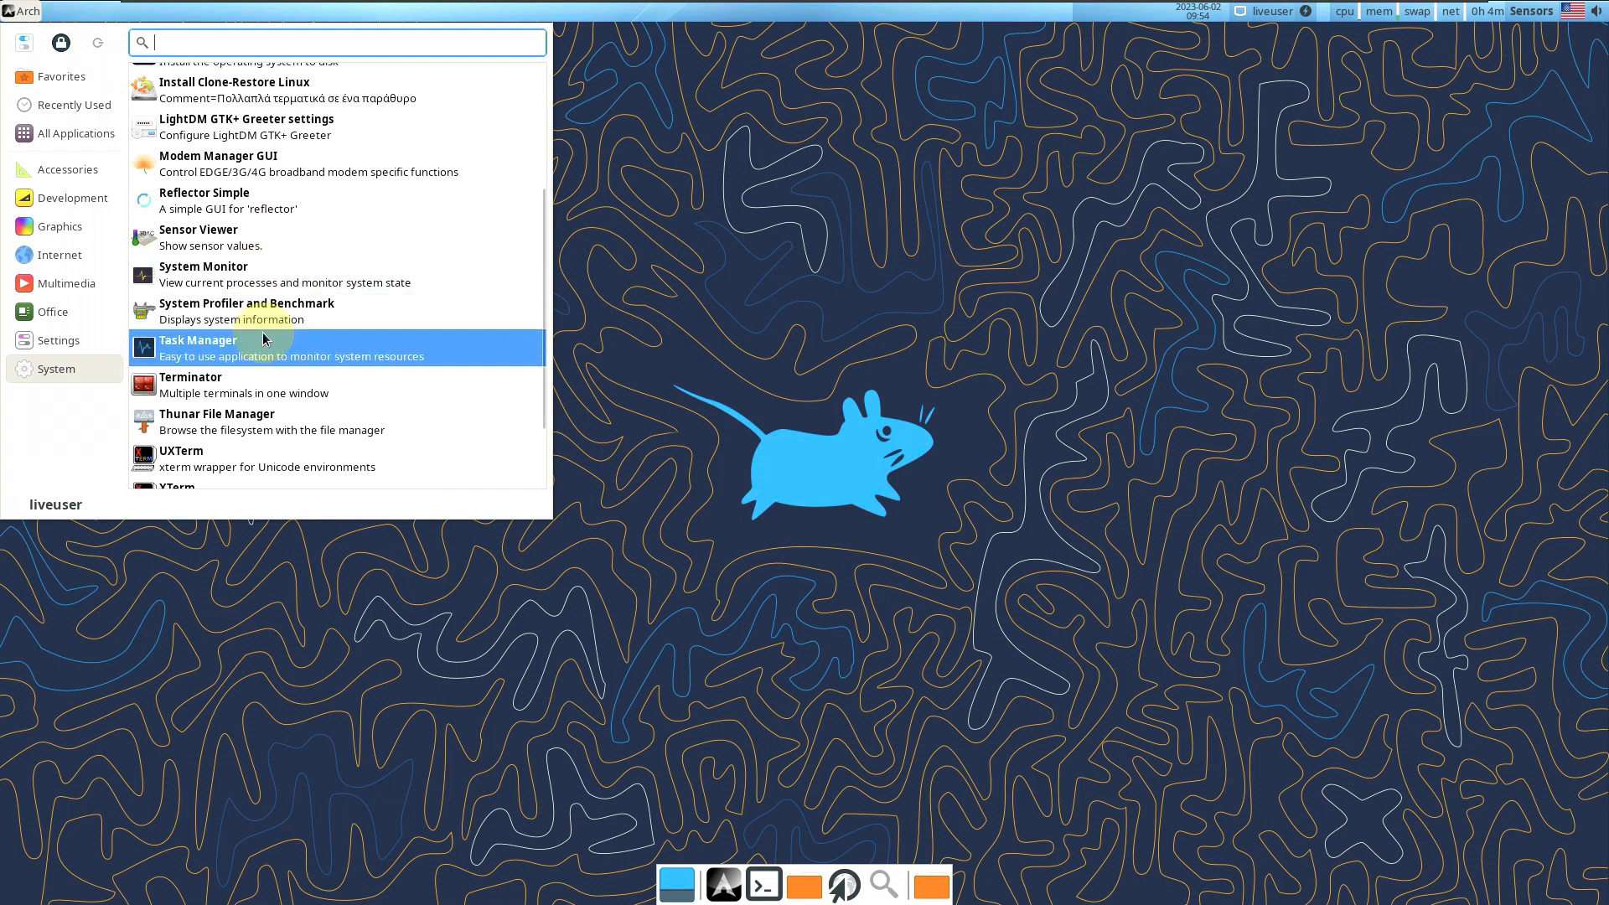
click(265, 337)
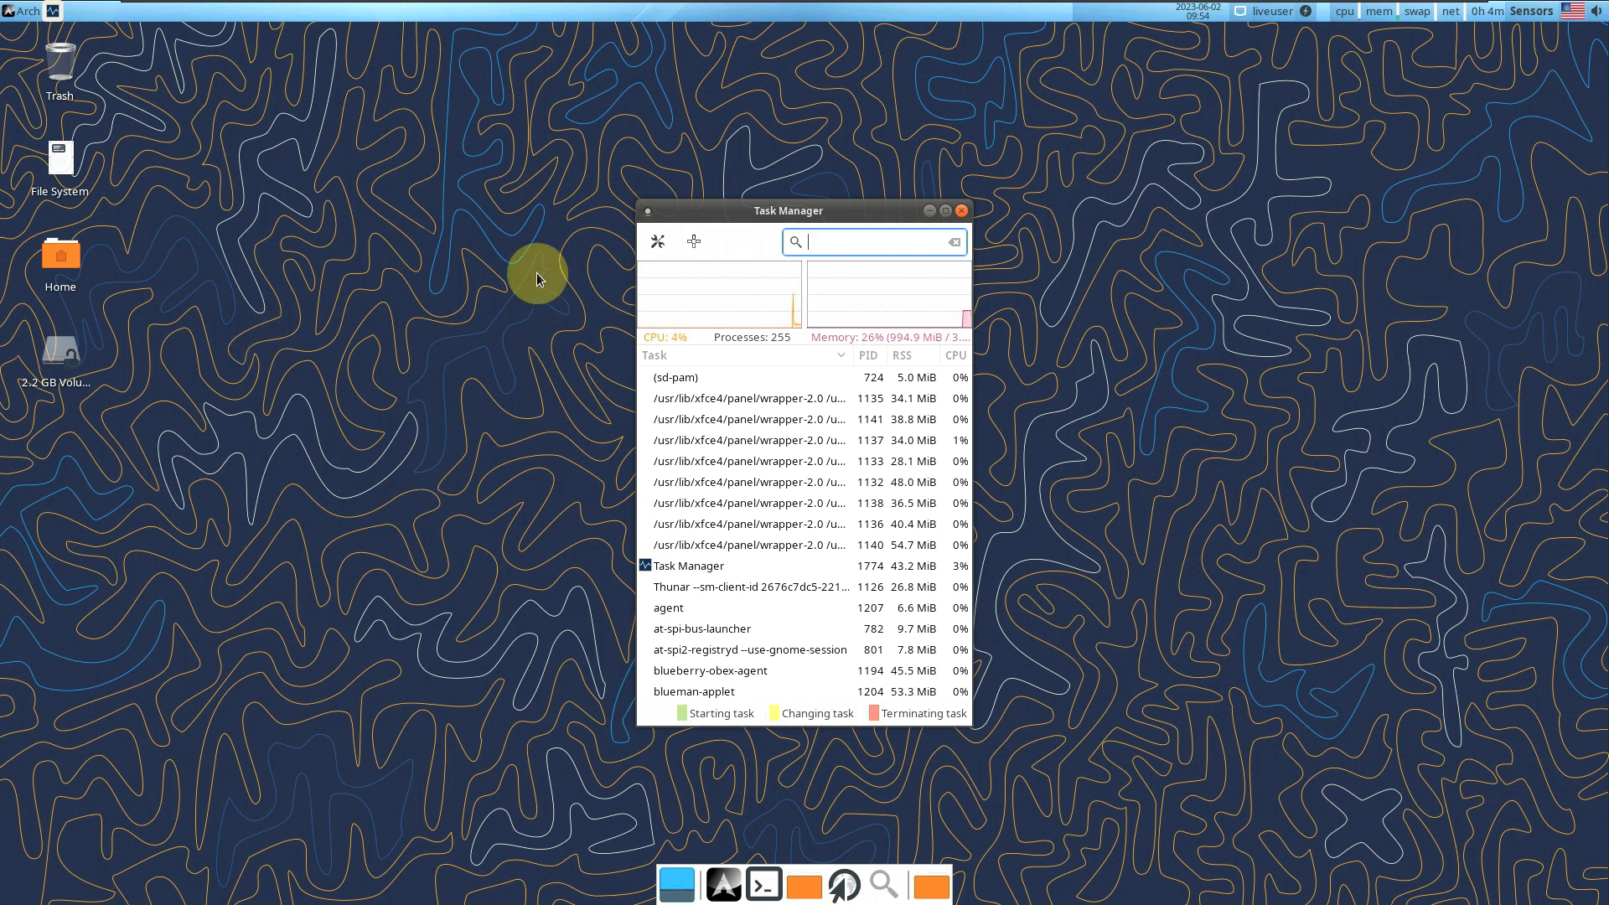
click(945, 211)
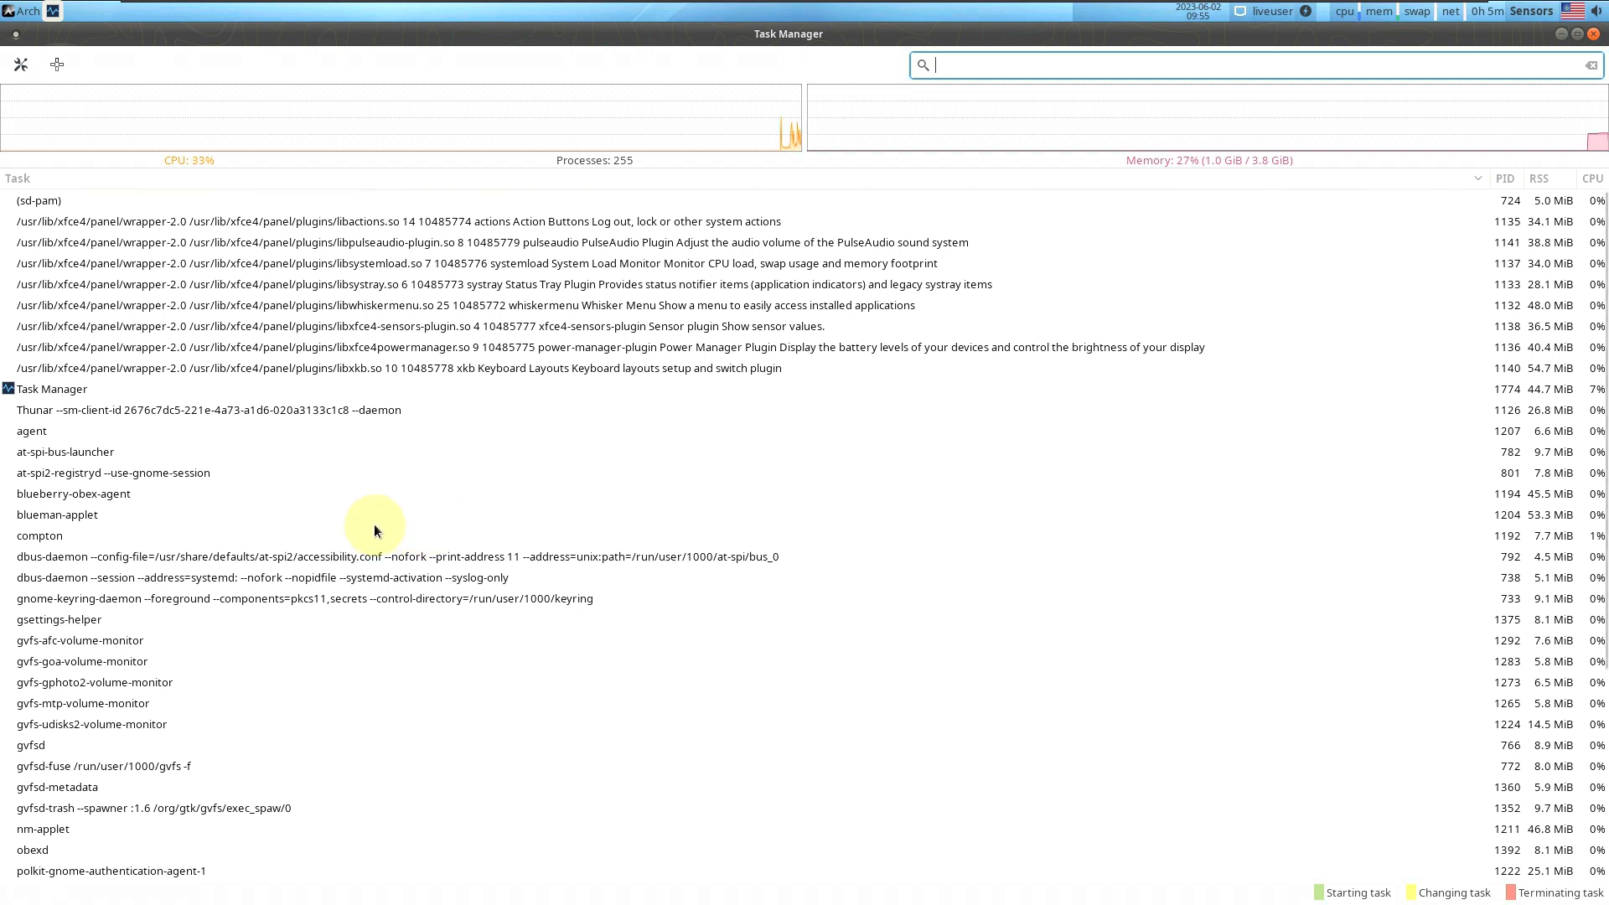
Look through the running processes and enlarge the CPU and memory graphs above the process list
scroll(374, 530, down, 5)
scroll(374, 531, down, 2)
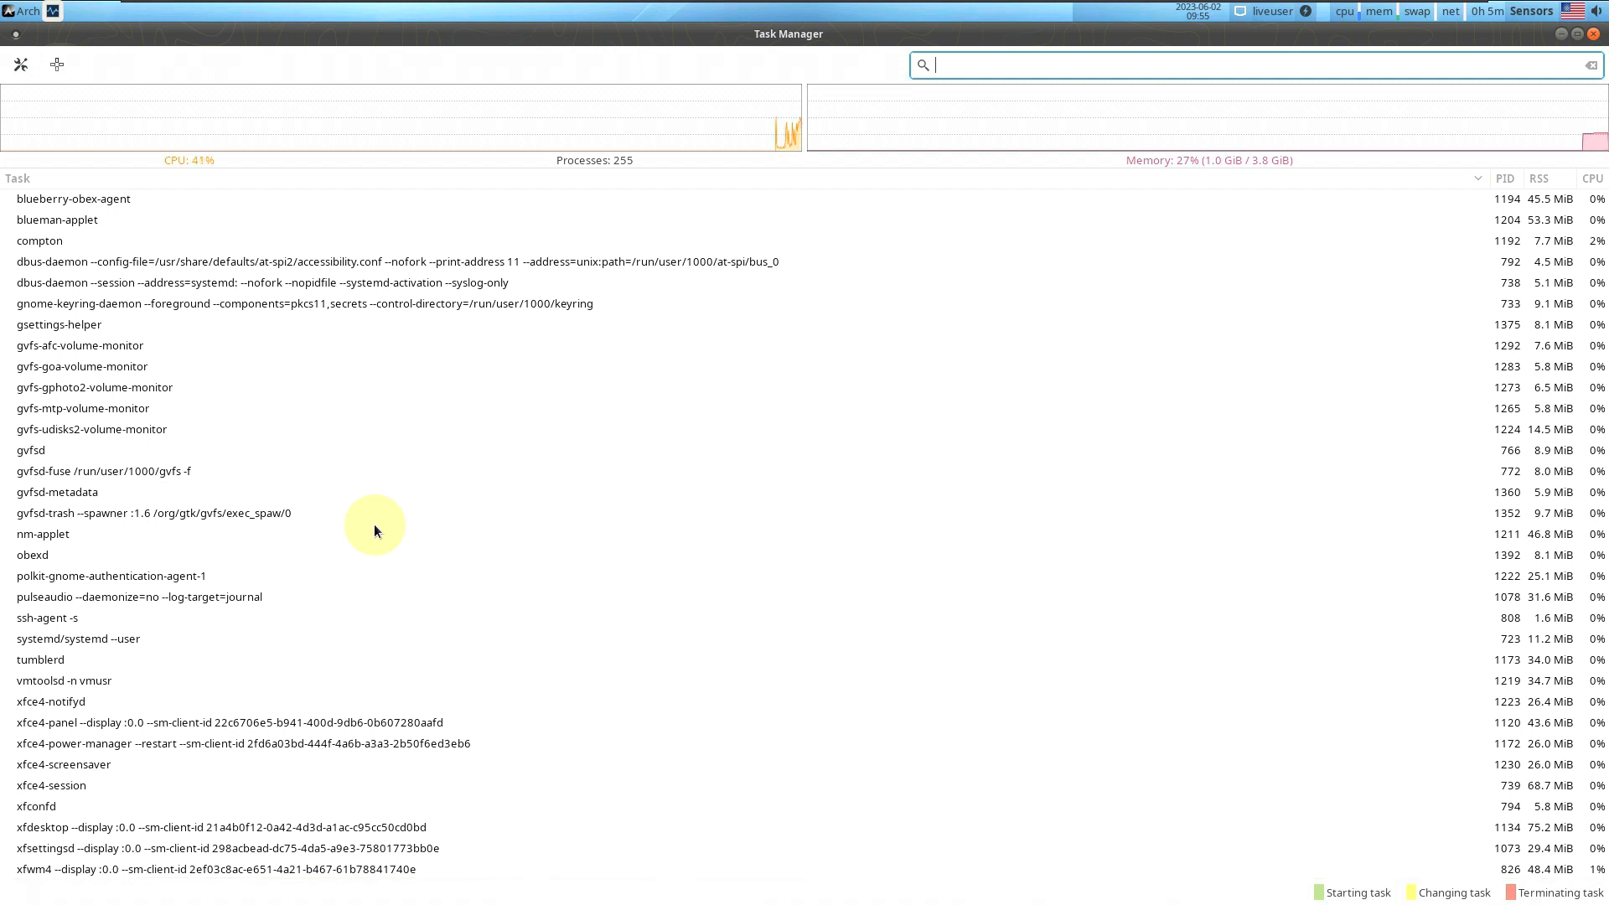
scroll(375, 529, up, 7)
scroll(1154, 365, down, 7)
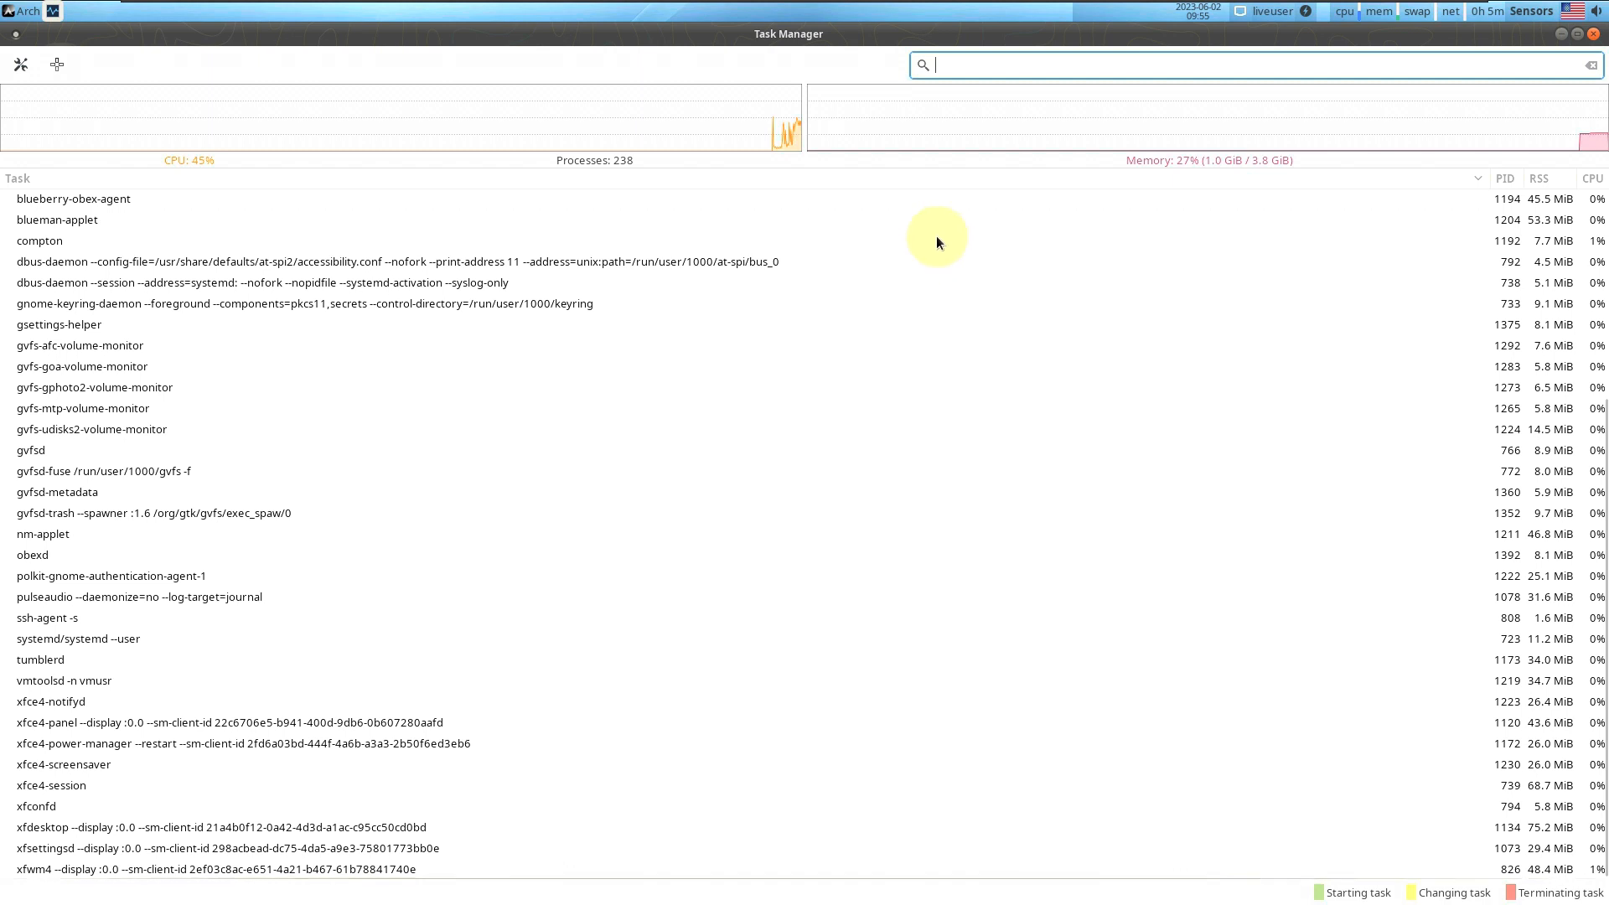
drag(809, 173, 819, 447)
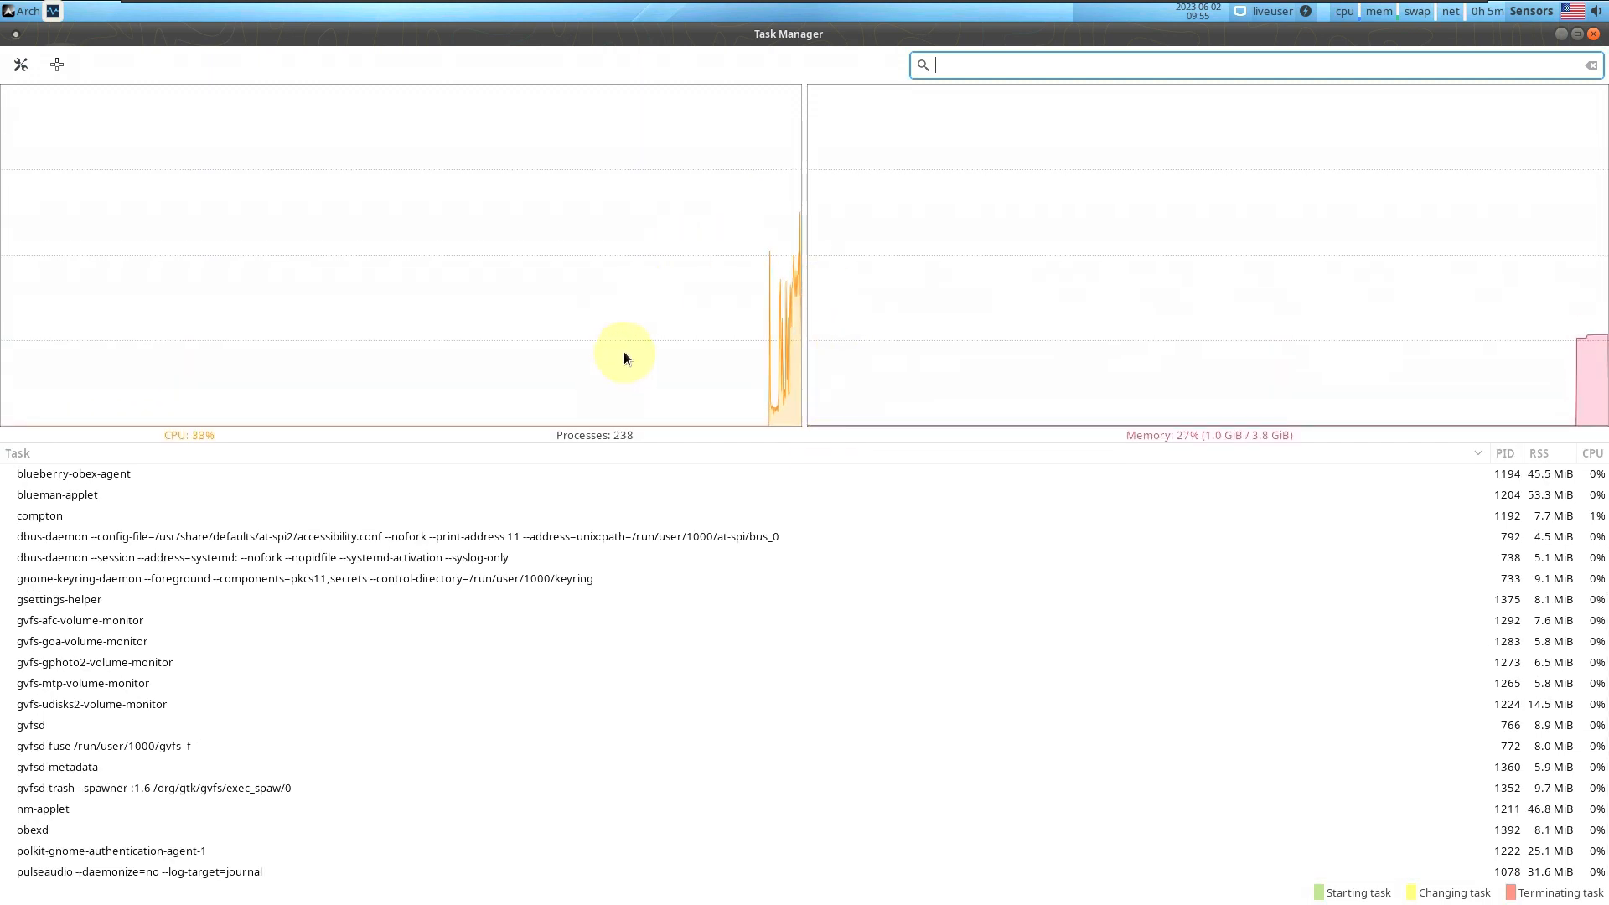
Check the CPU usage on the enlarged graph and review the process list down to its end and back
mouse_move(631, 301)
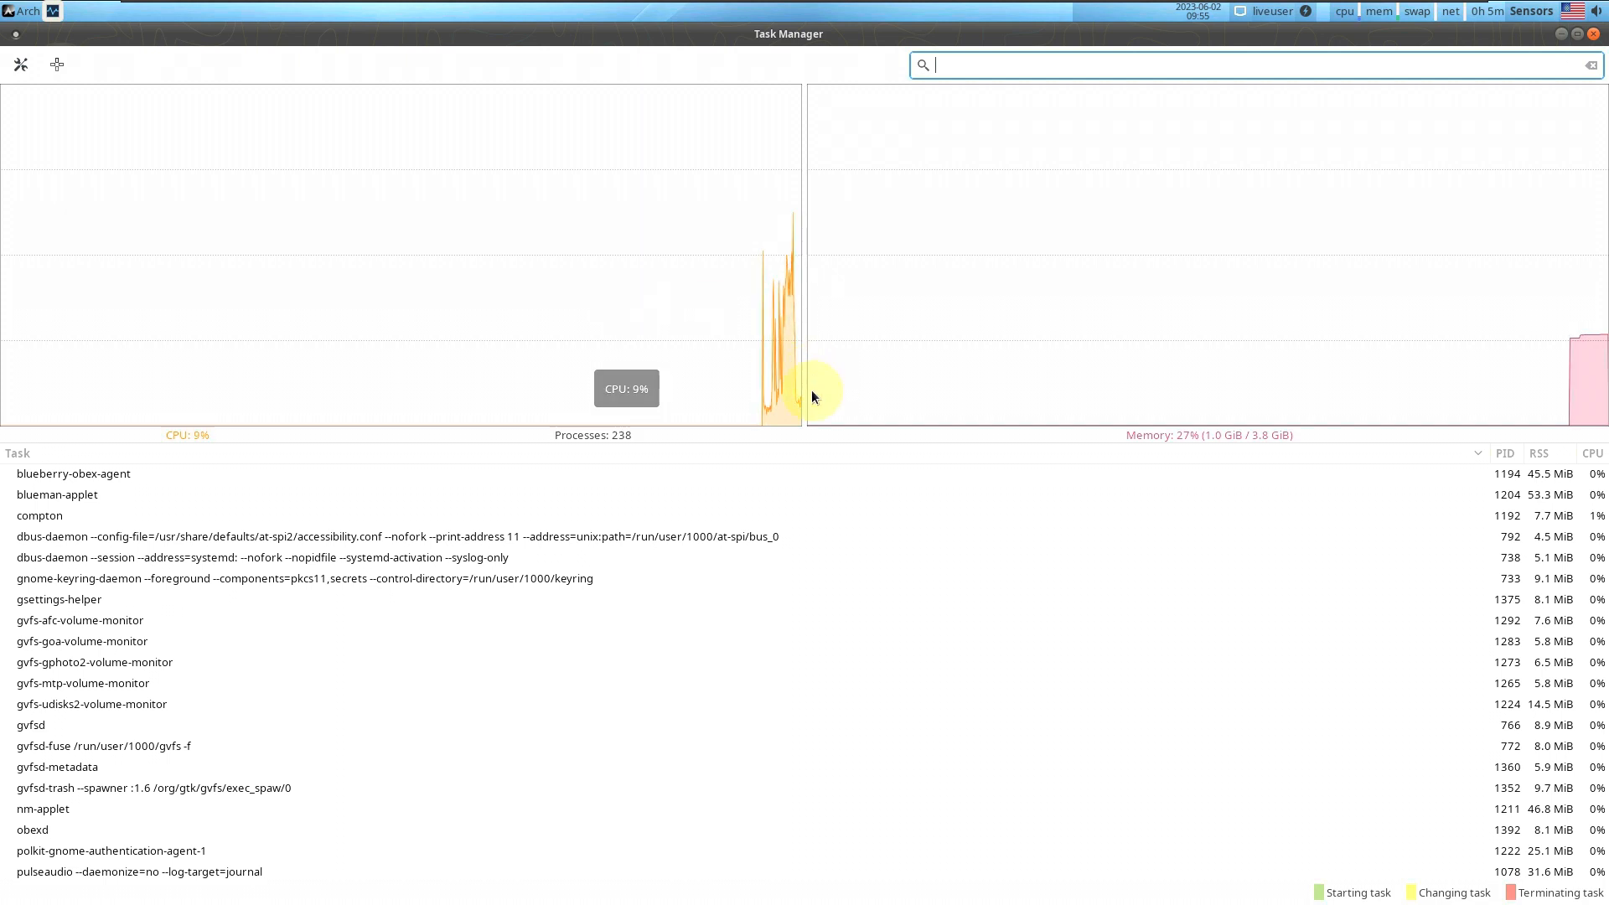
mouse_move(806, 381)
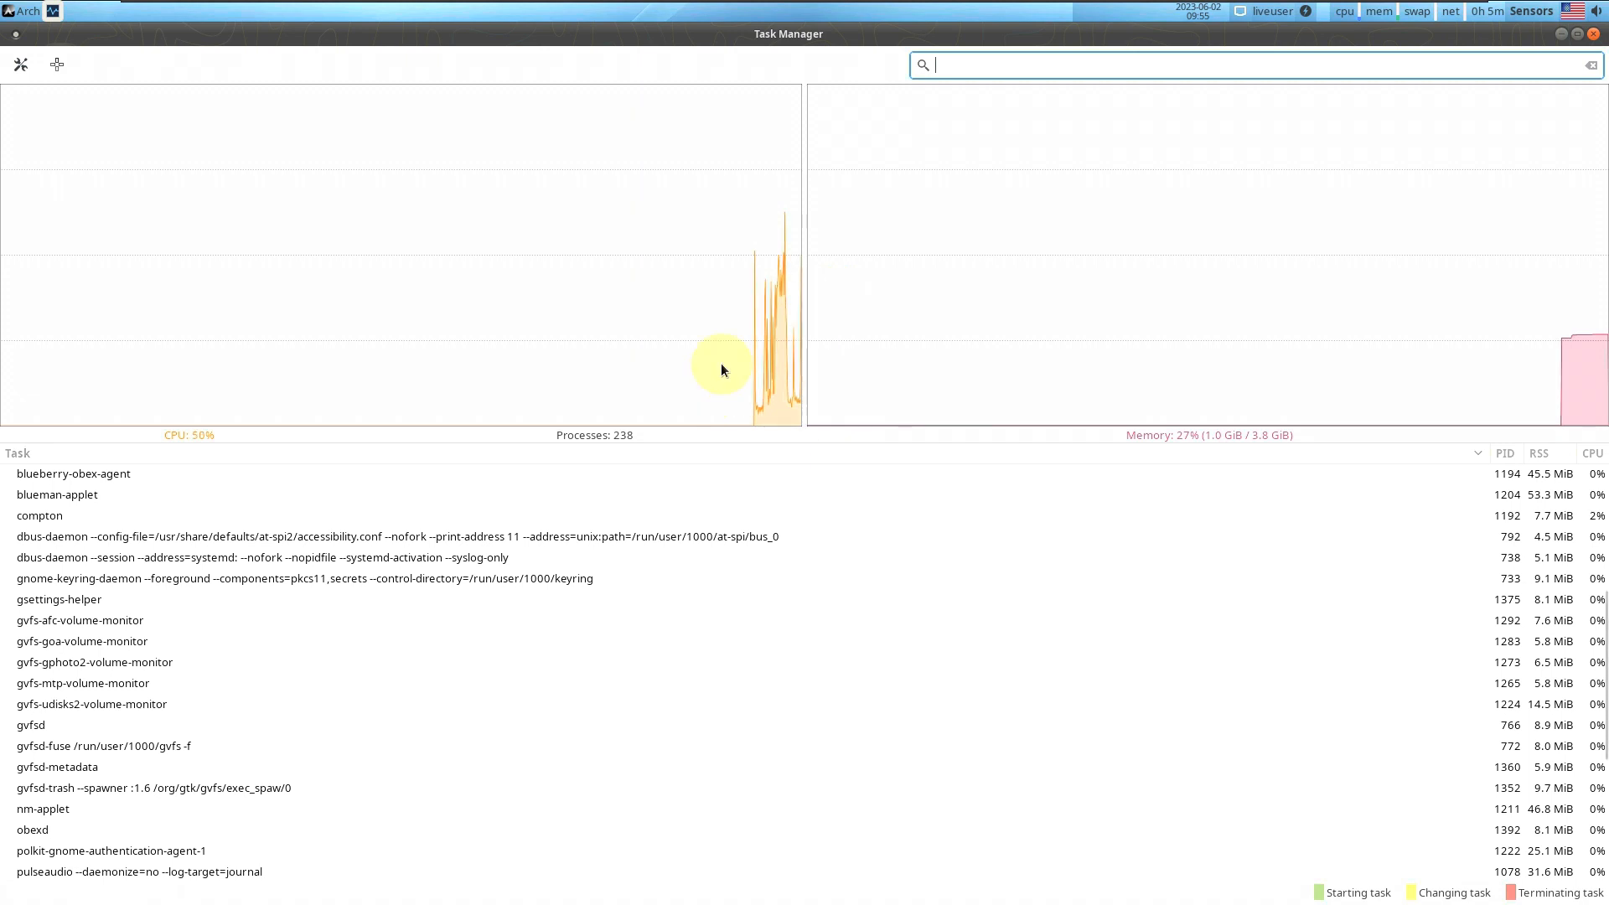
mouse_move(722, 365)
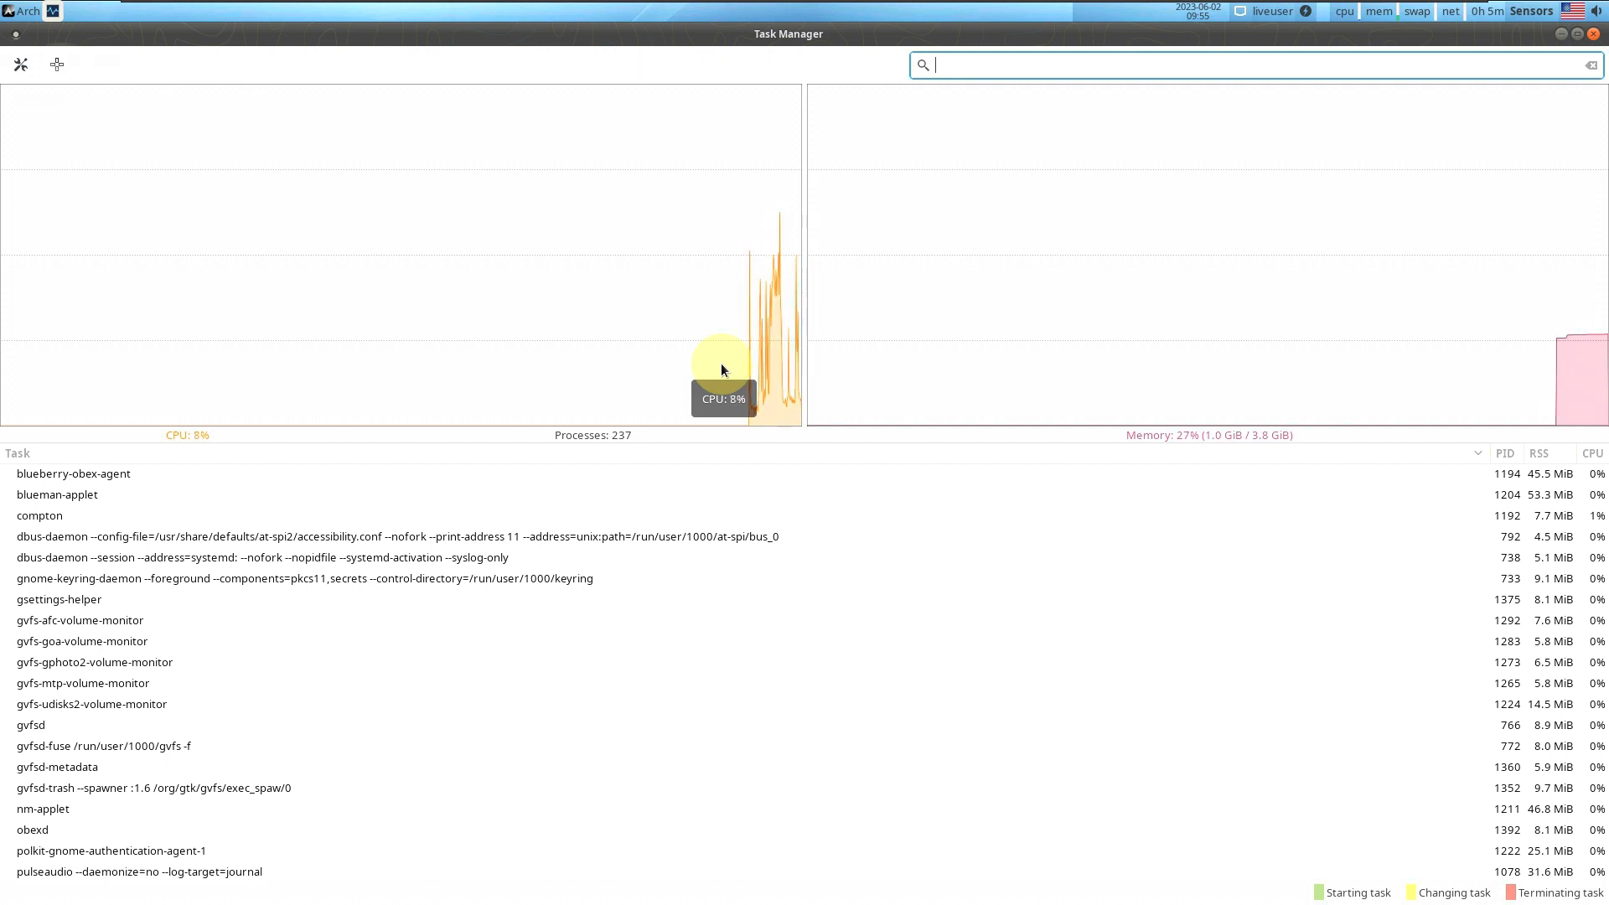
scroll(496, 639, down, 5)
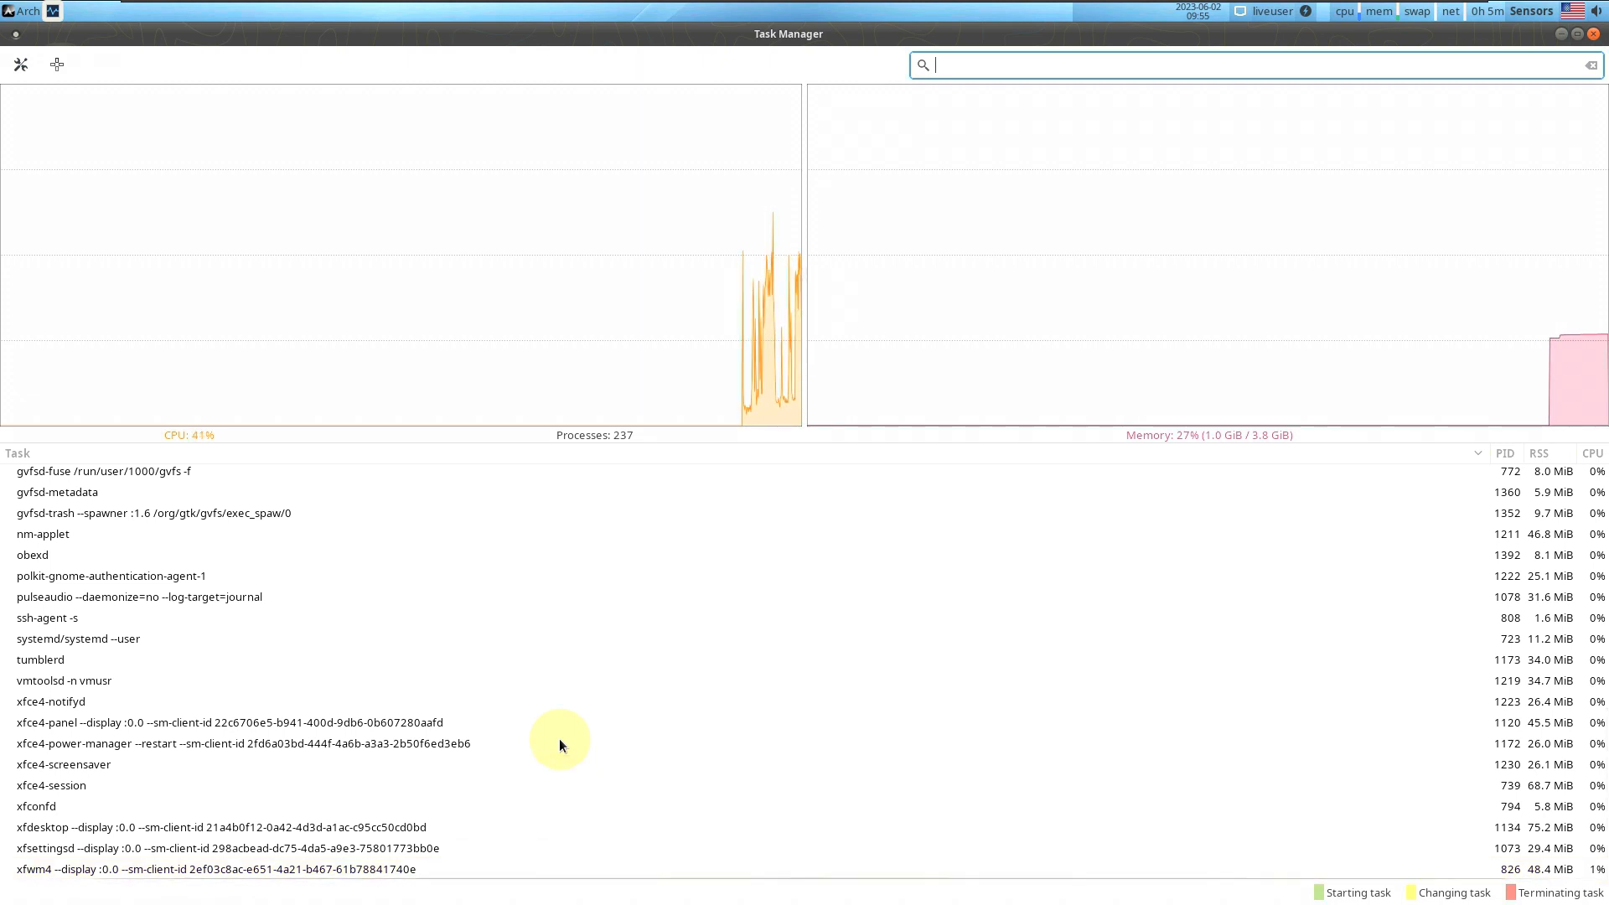
scroll(551, 785, up, 10)
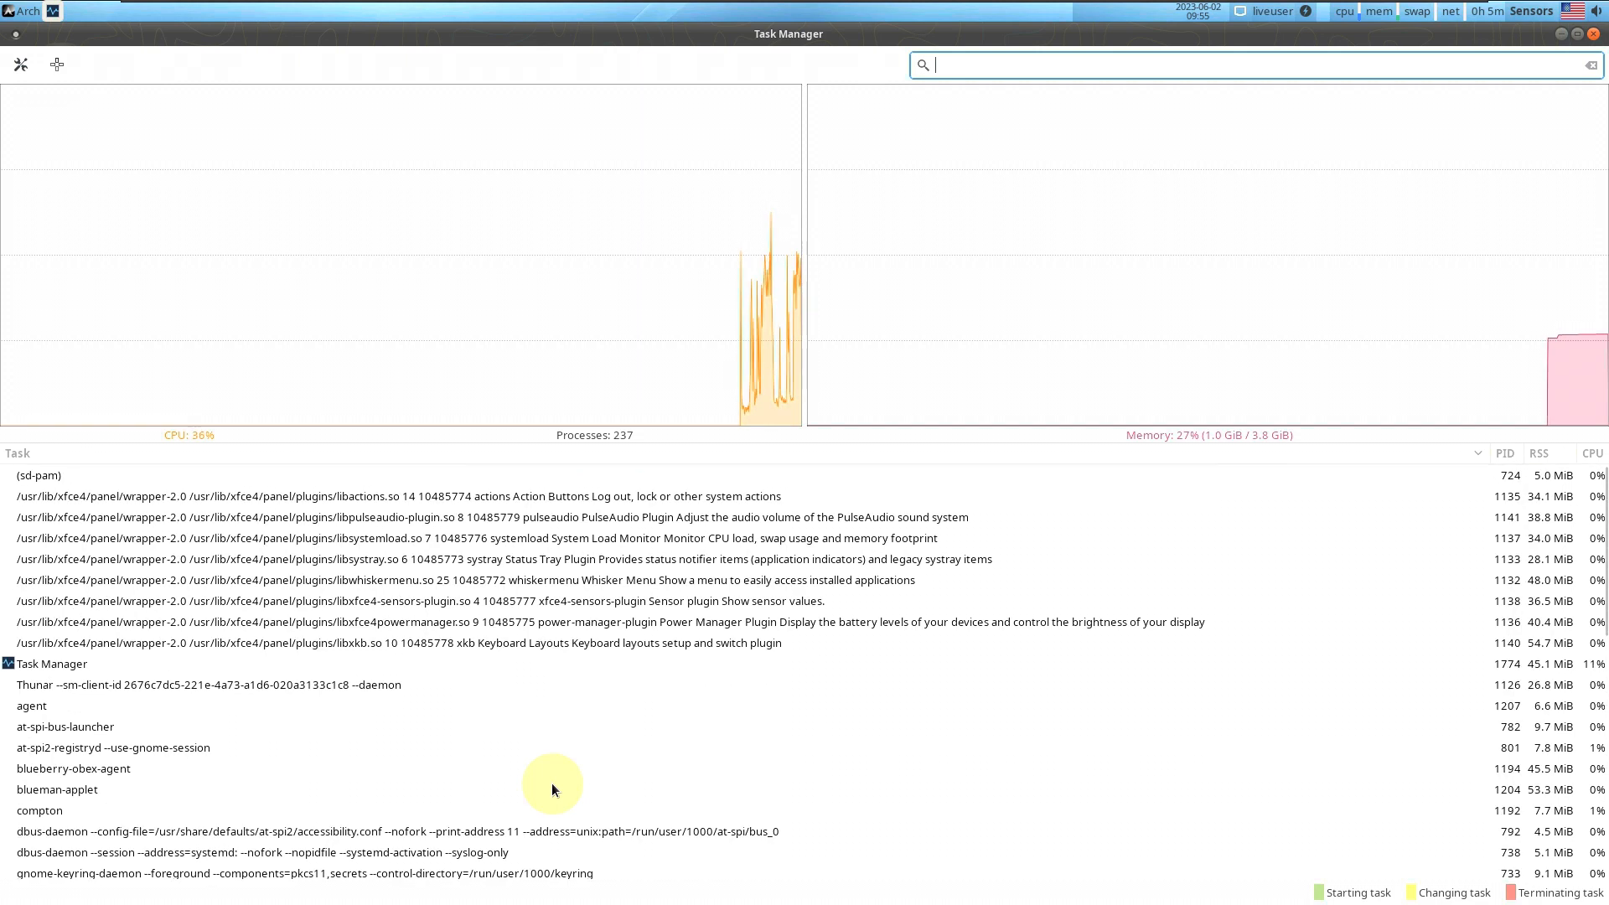
Open the Task Manager settings, check the program version in its About information and close that dialog
click(21, 65)
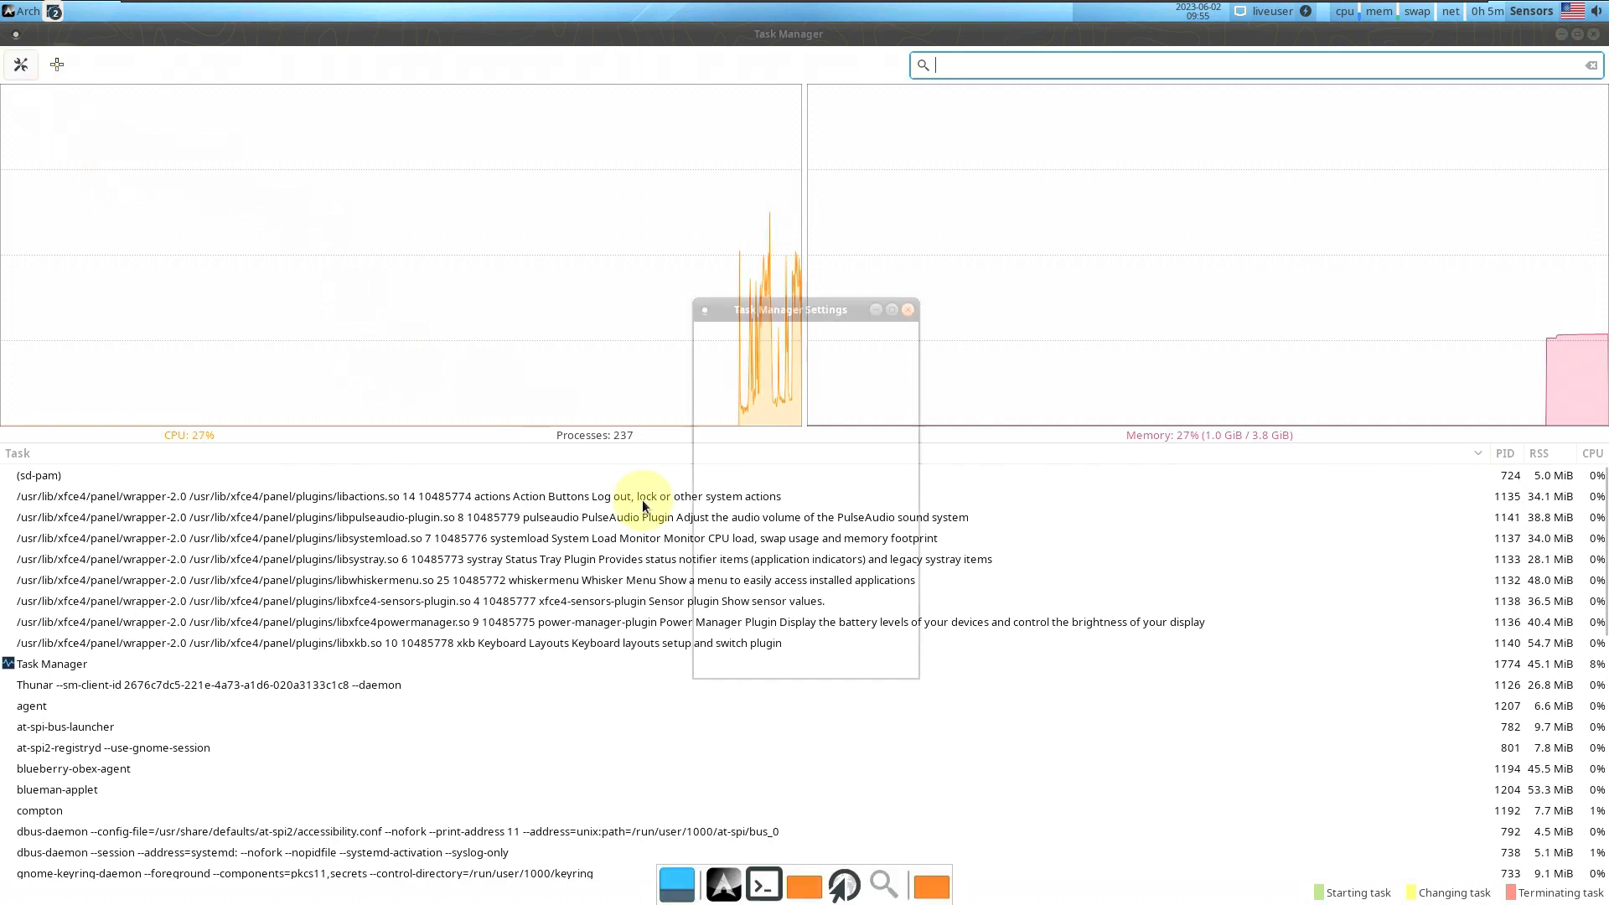
click(803, 659)
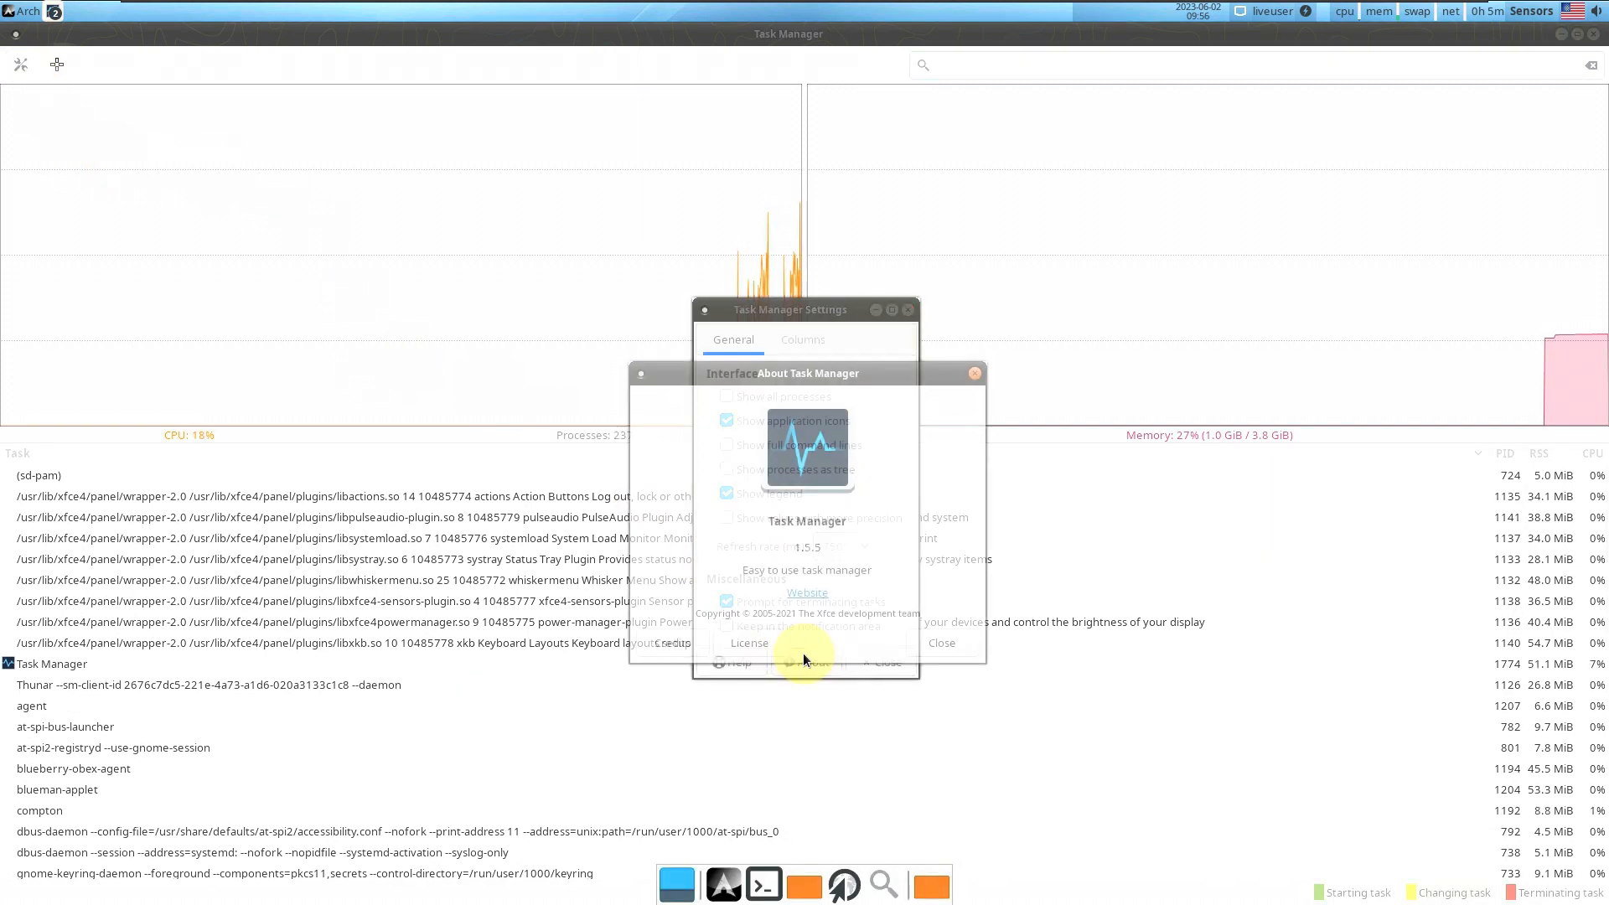
drag(832, 549, 729, 513)
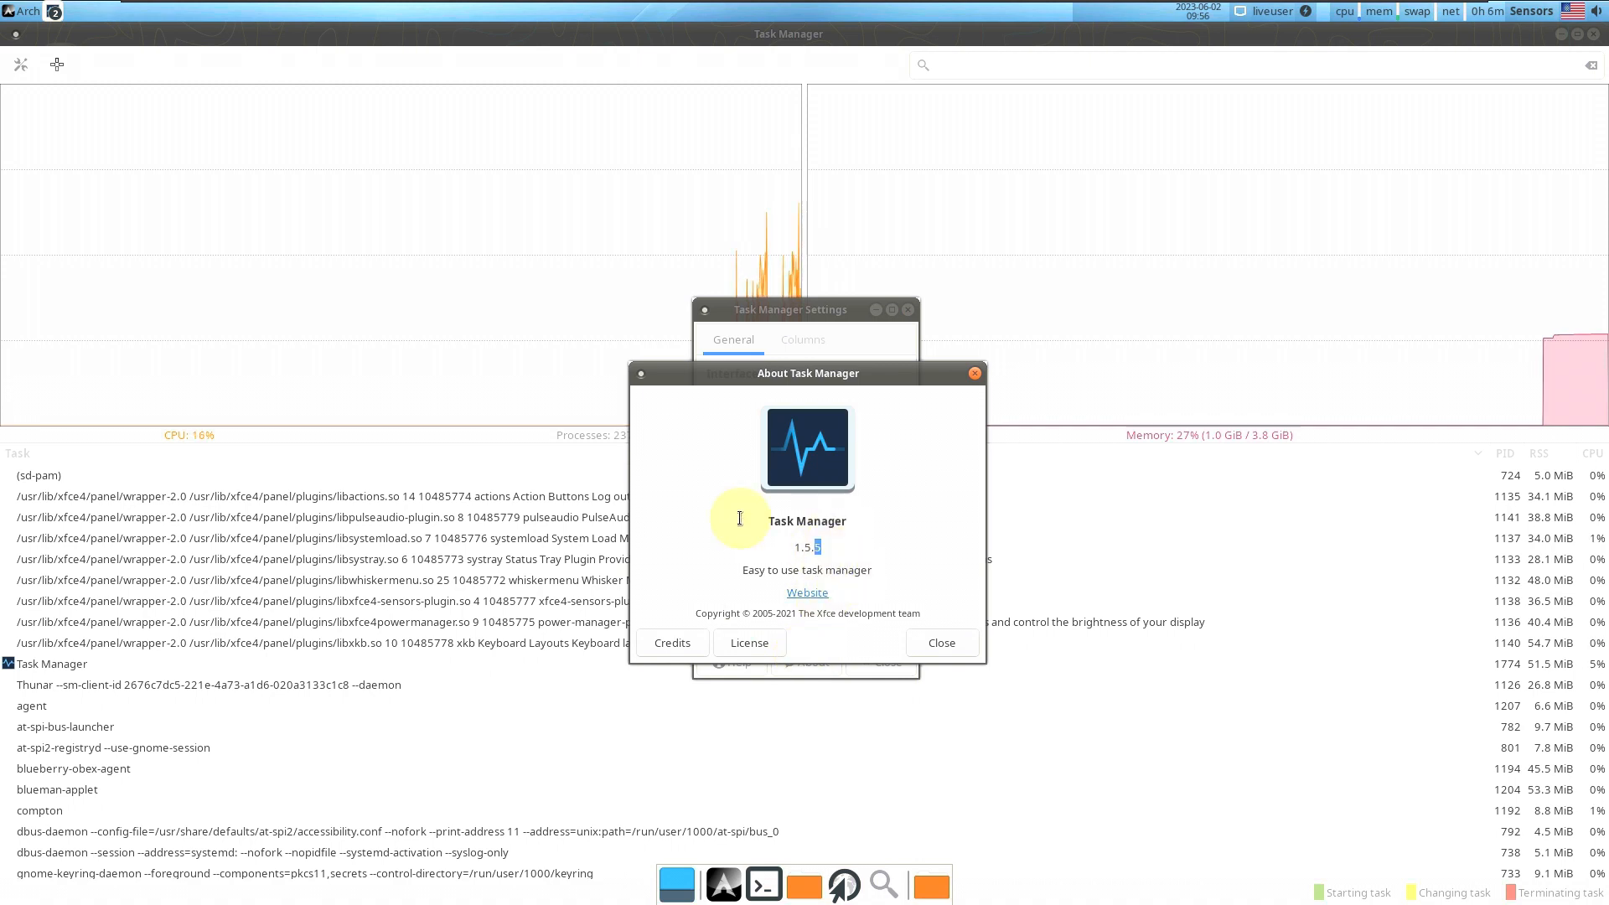
click(925, 652)
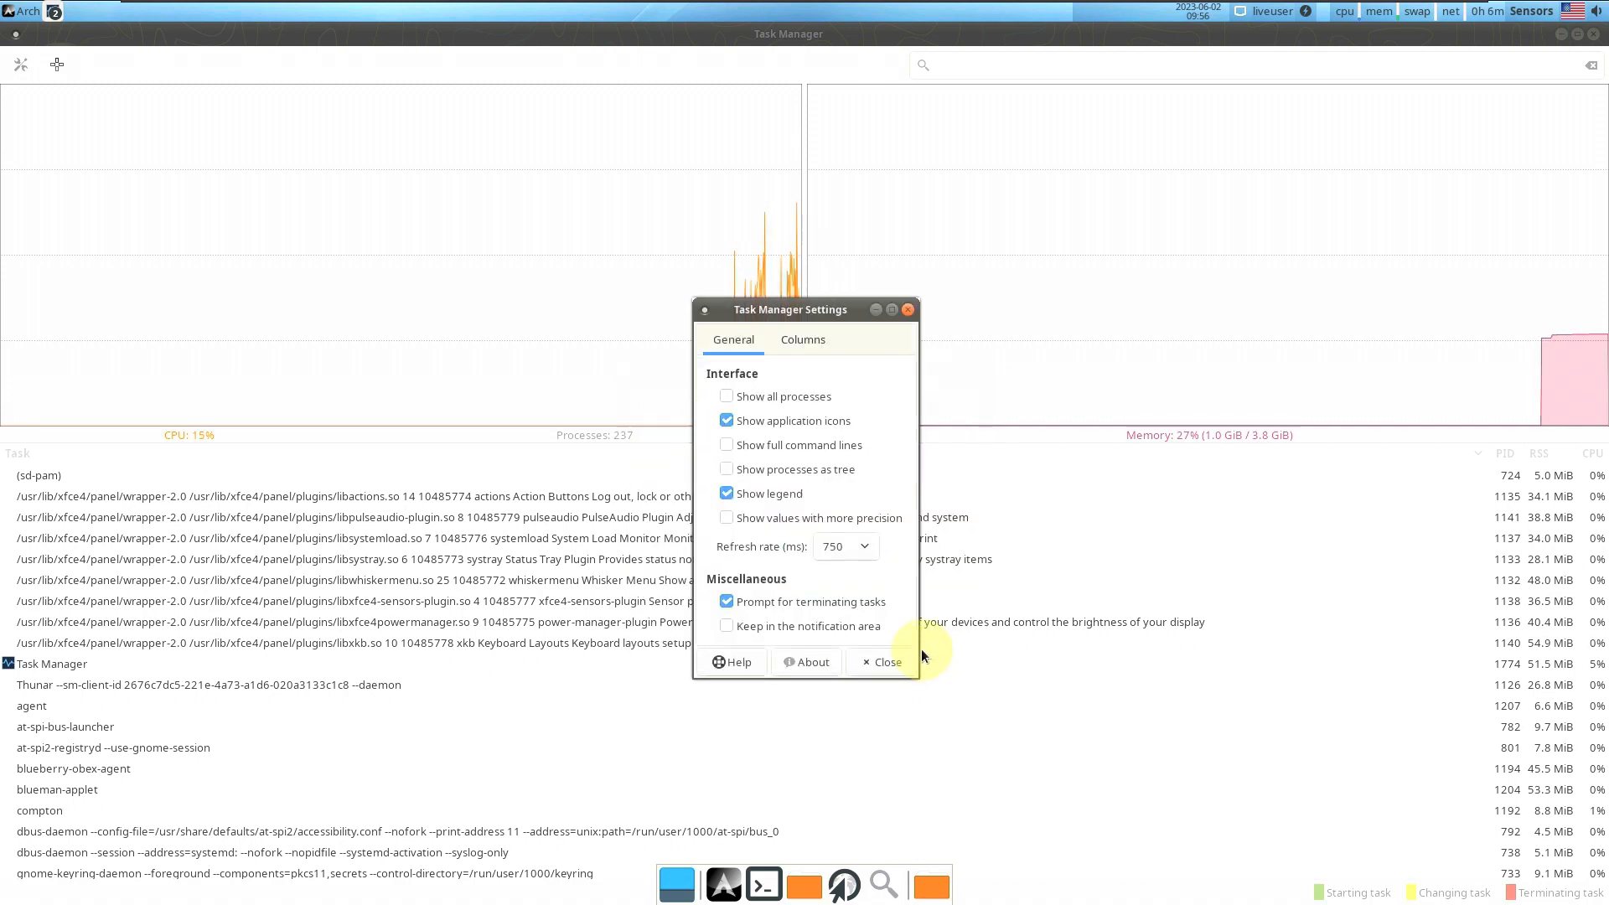
Close Task Manager together with its settings dialog and open a maximized Terminal Emulator window
click(888, 666)
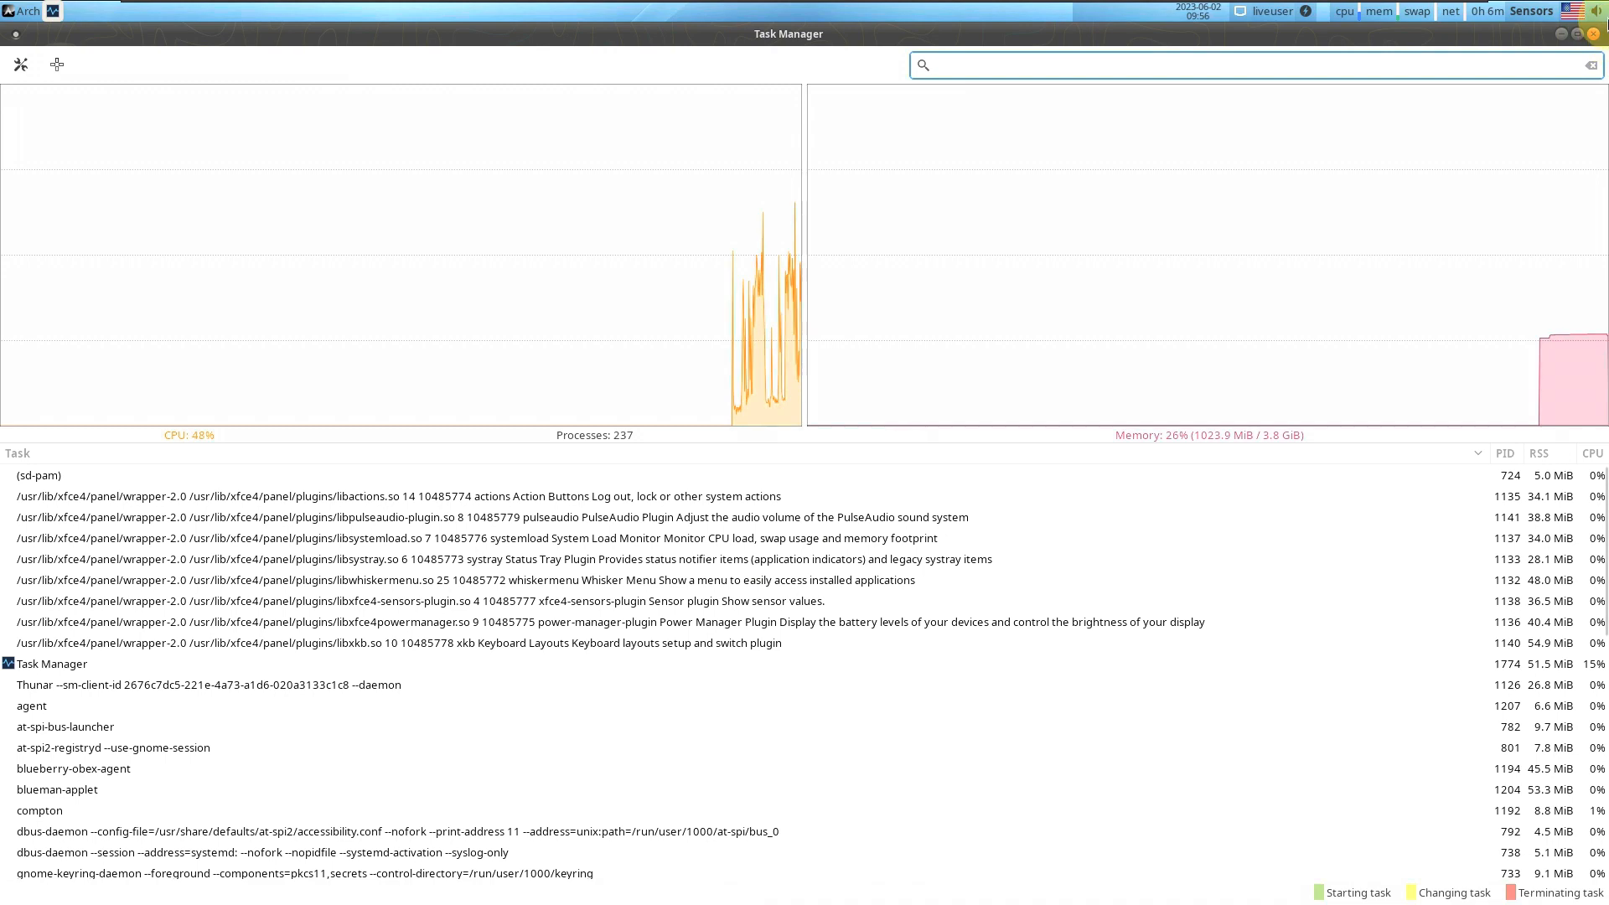
click(1592, 33)
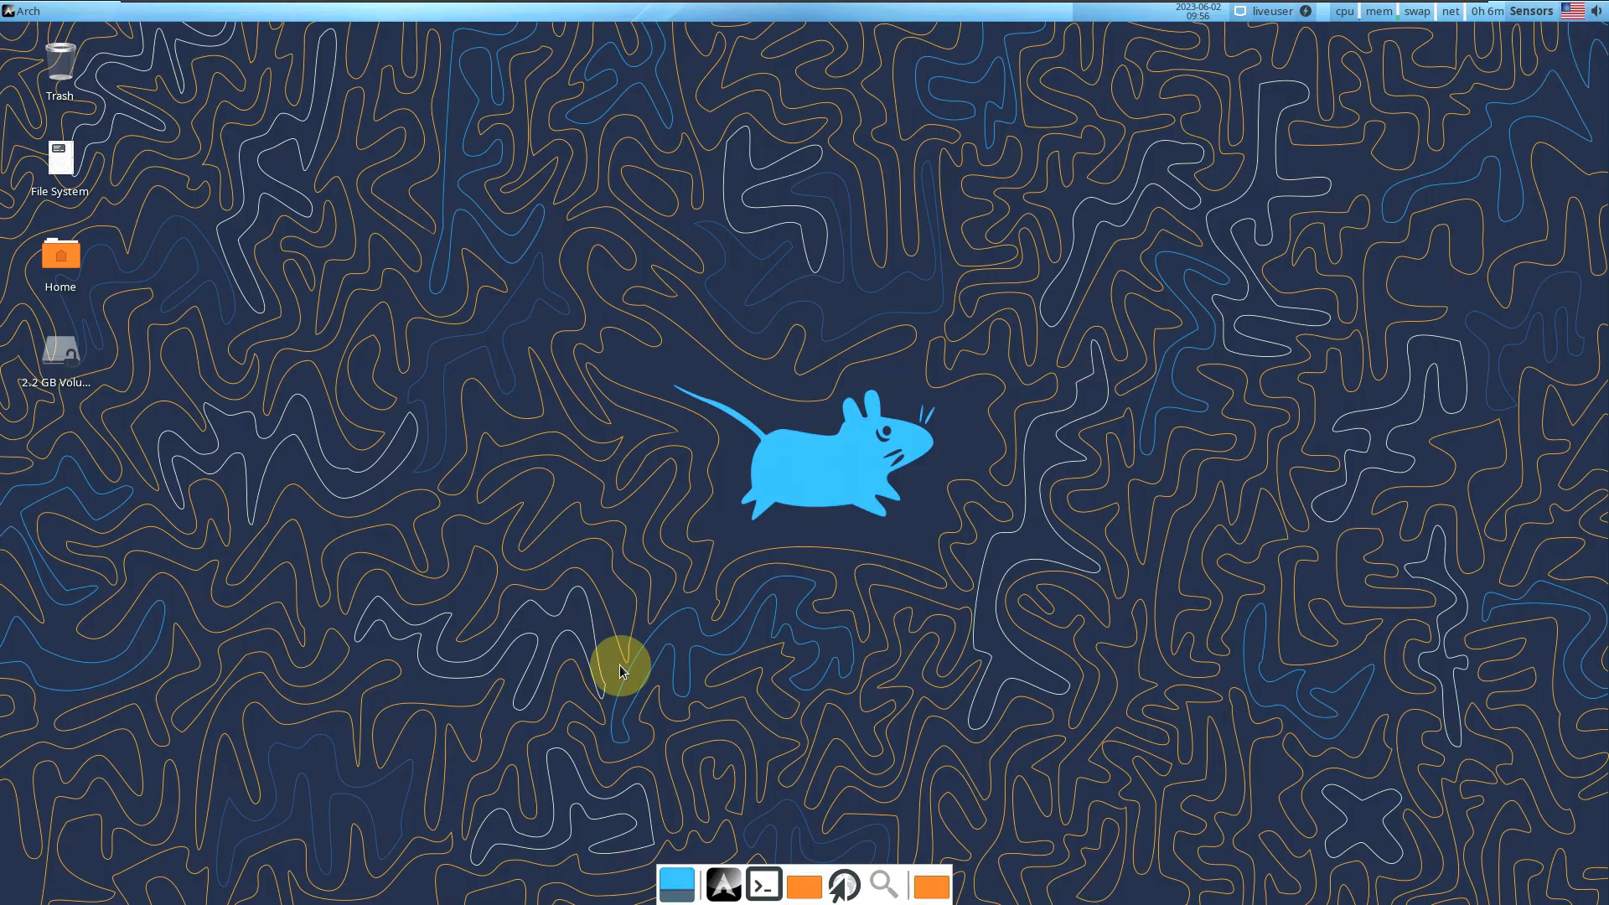
click(33, 25)
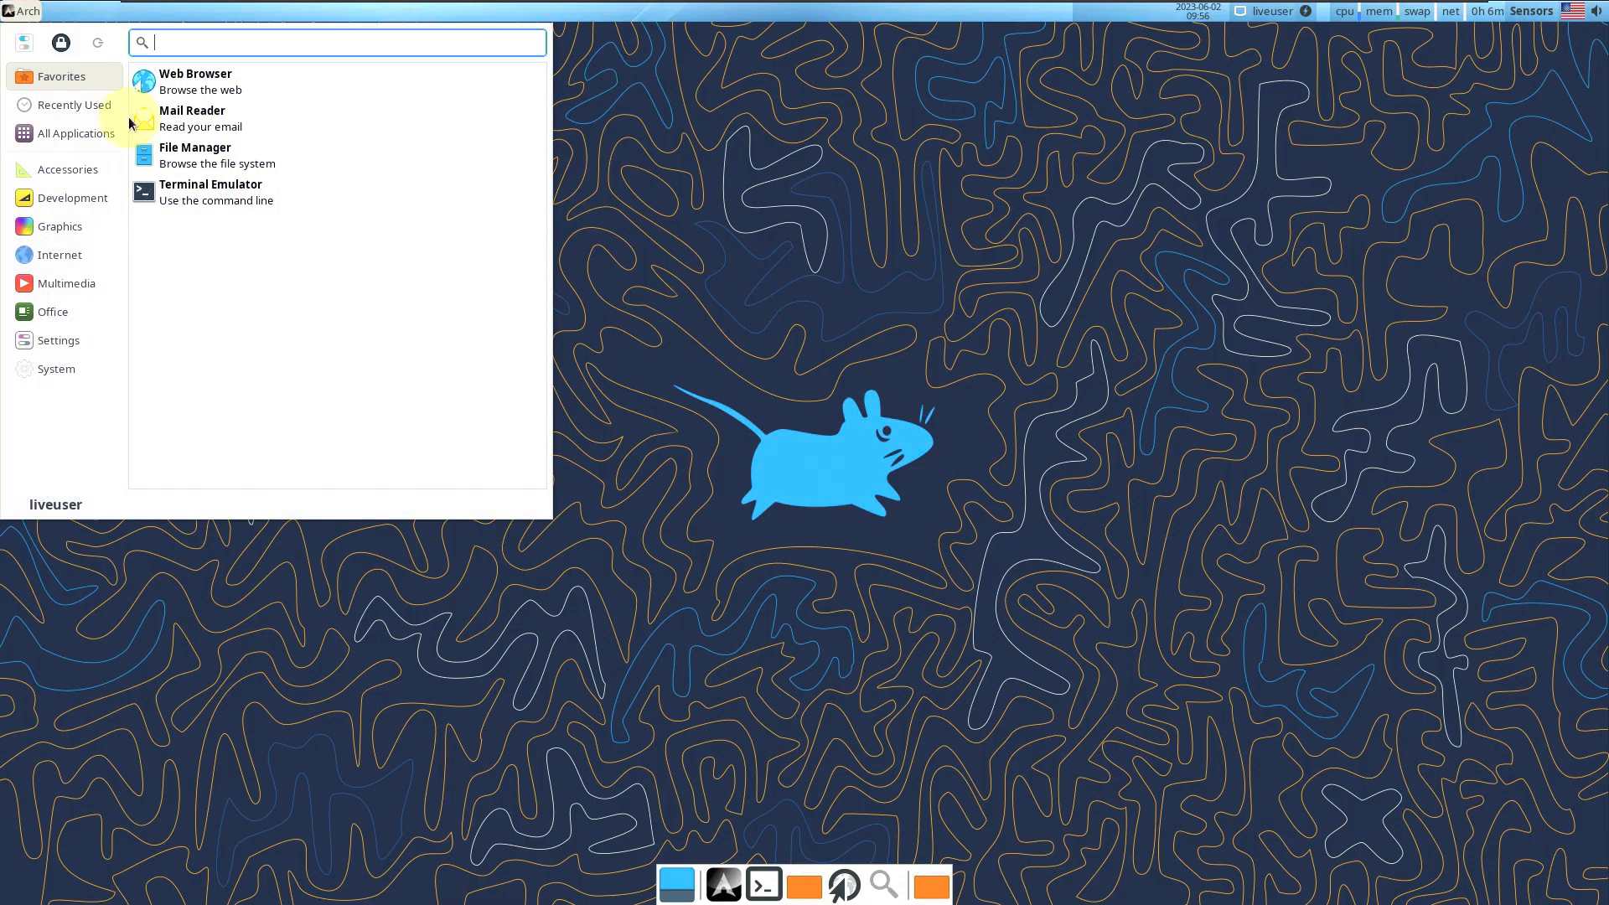
click(187, 188)
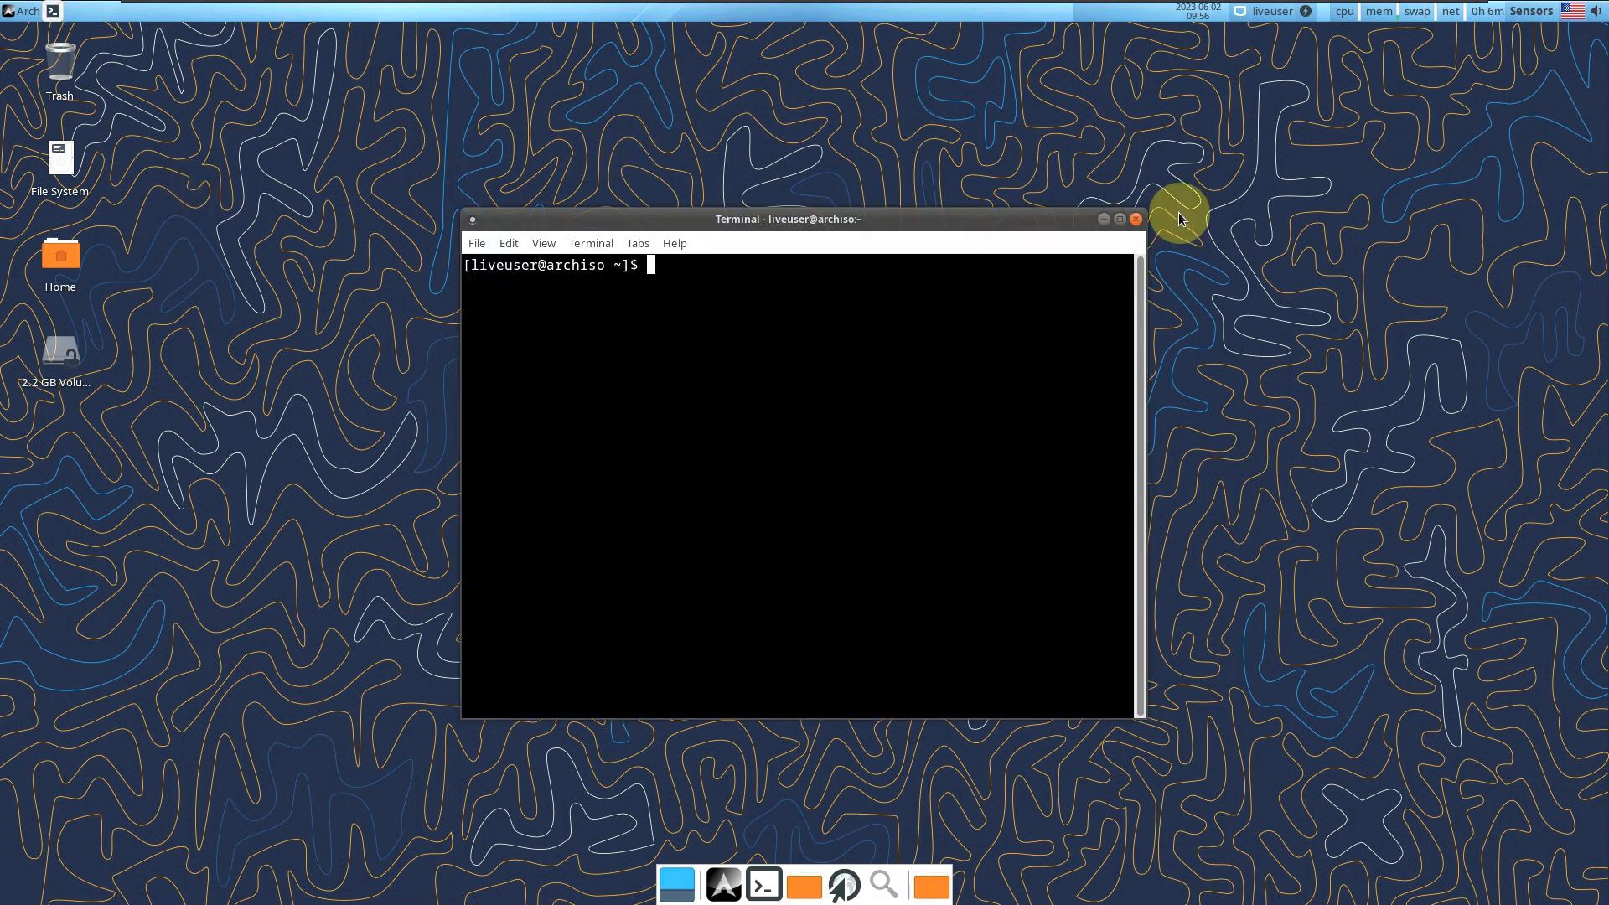
click(1120, 219)
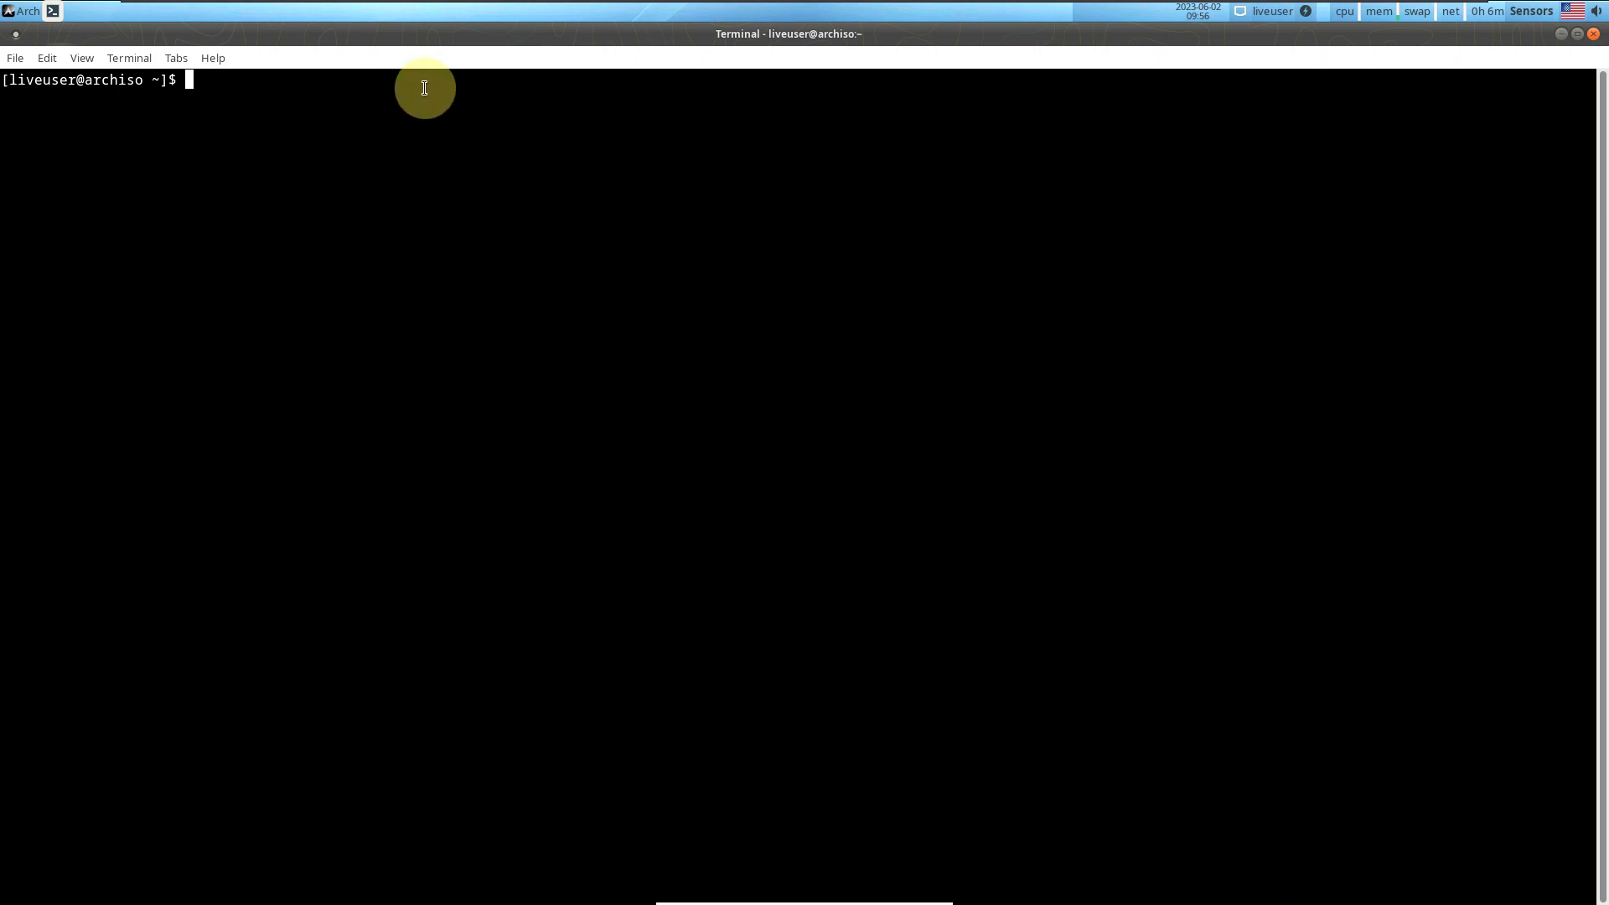
Check the version number of xfce4-terminal in its About information and close the dialog
click(219, 59)
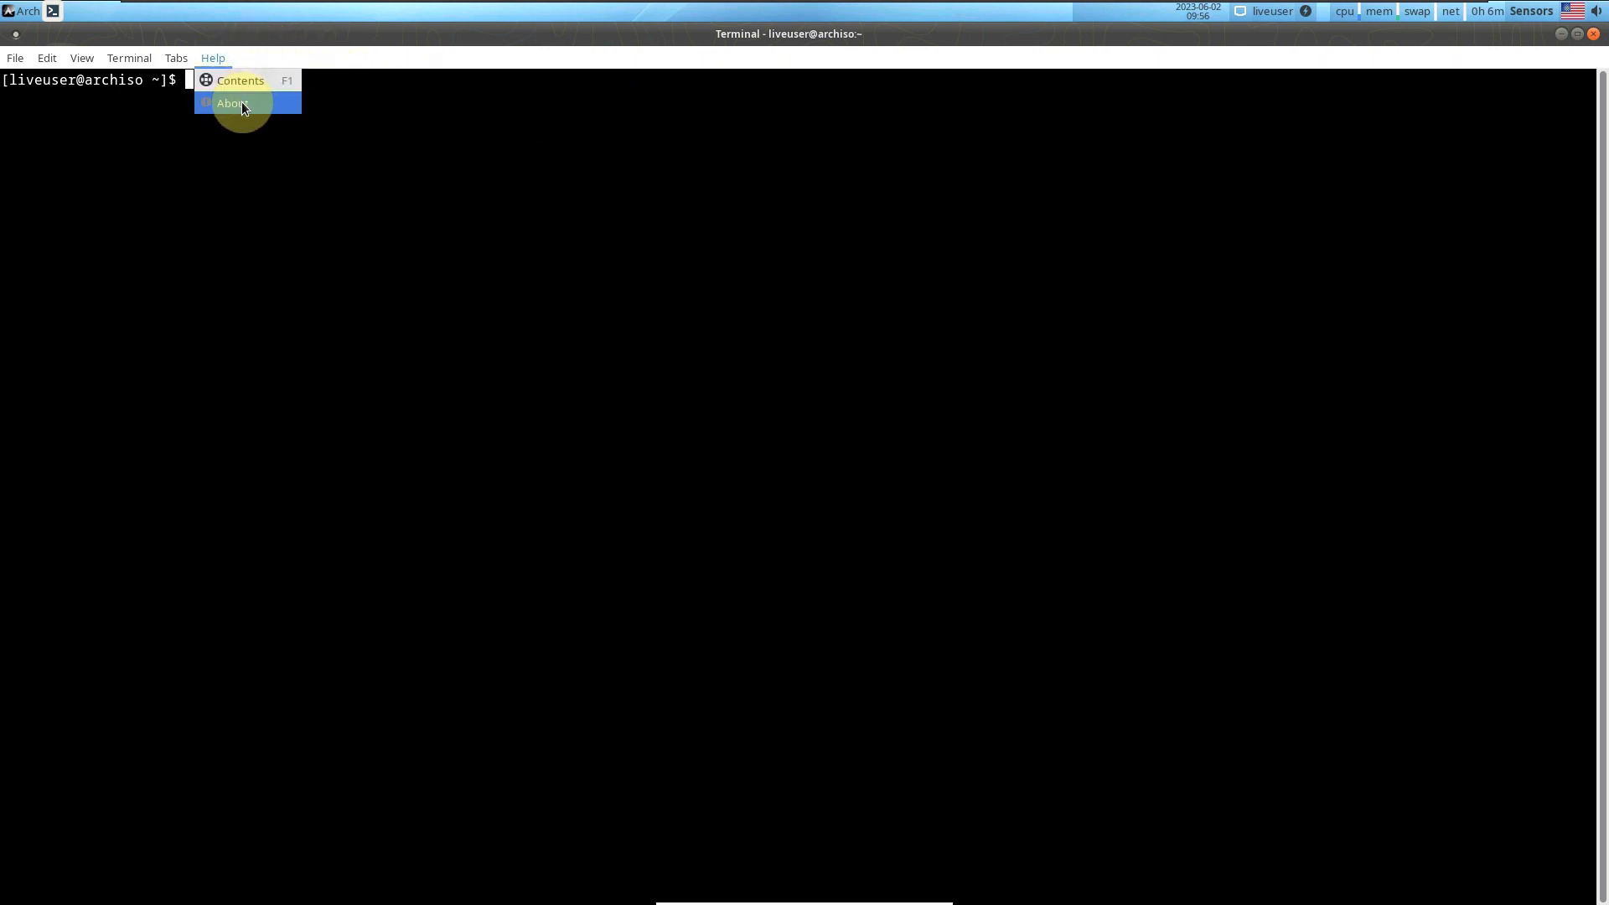
click(242, 103)
drag(765, 503, 829, 503)
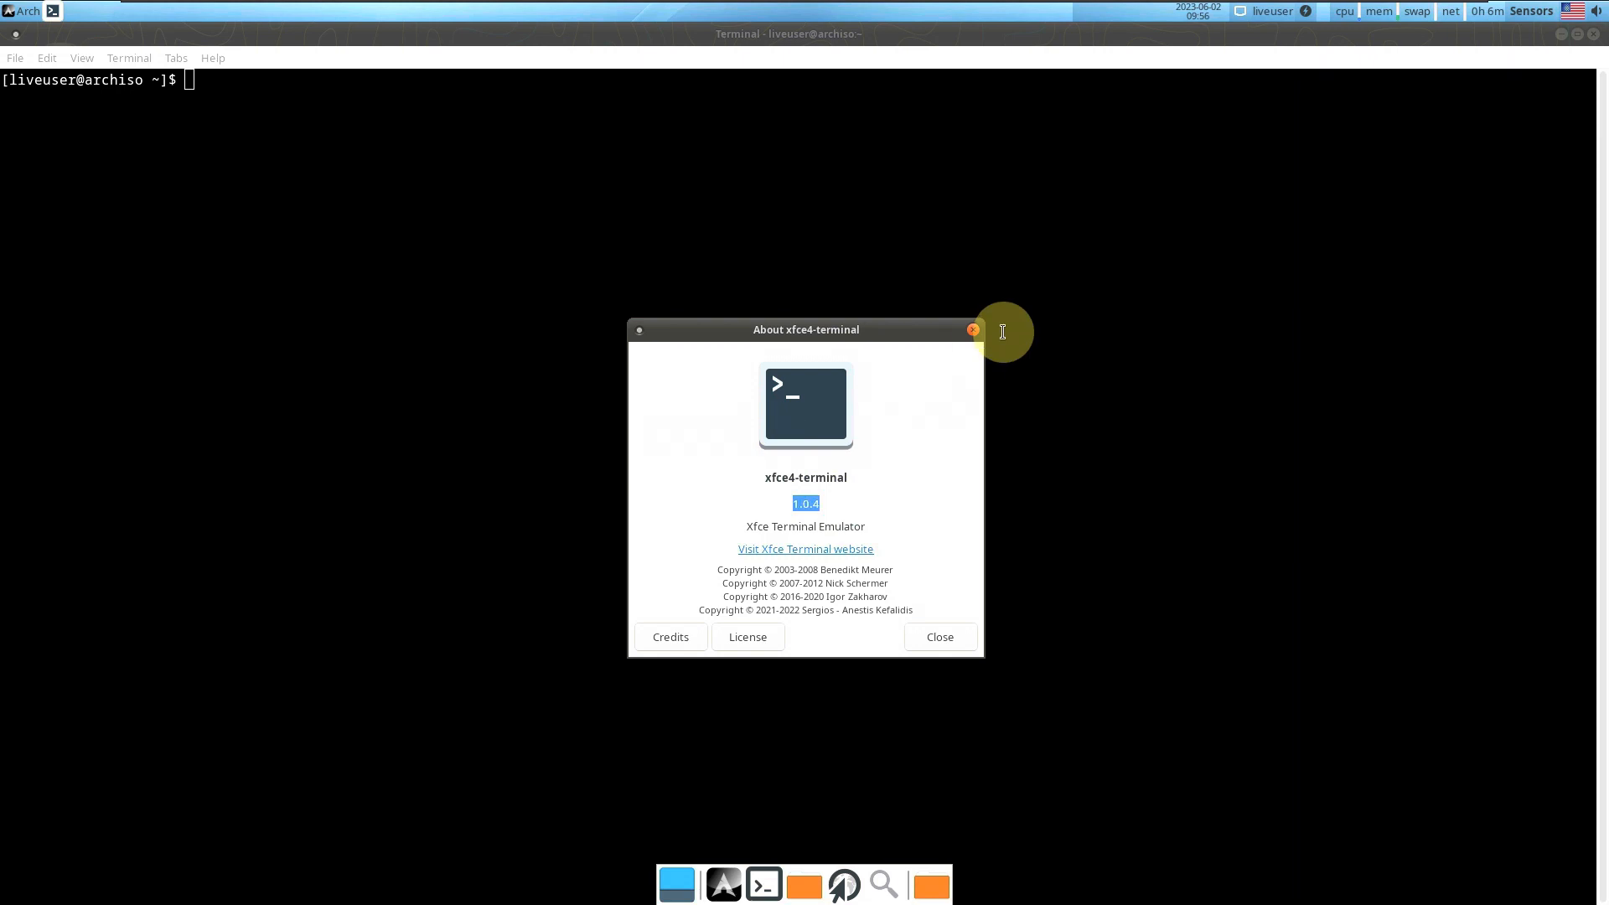
click(973, 329)
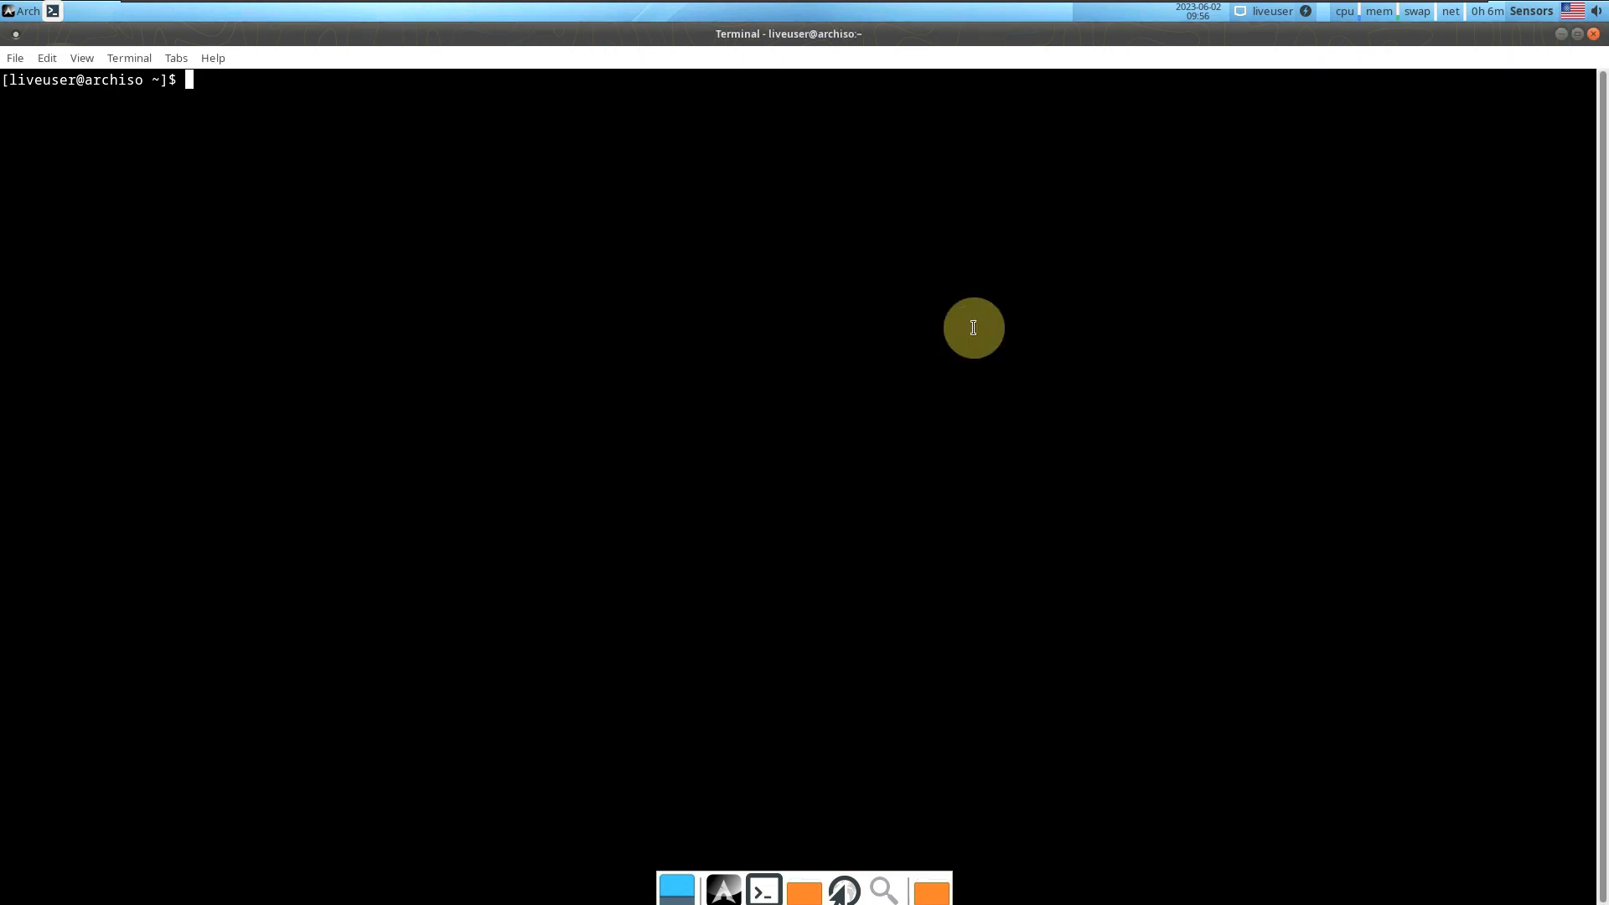
Print the short system summary with inxi and the basic system report with inxi -b
text(inxi)
key(Return)
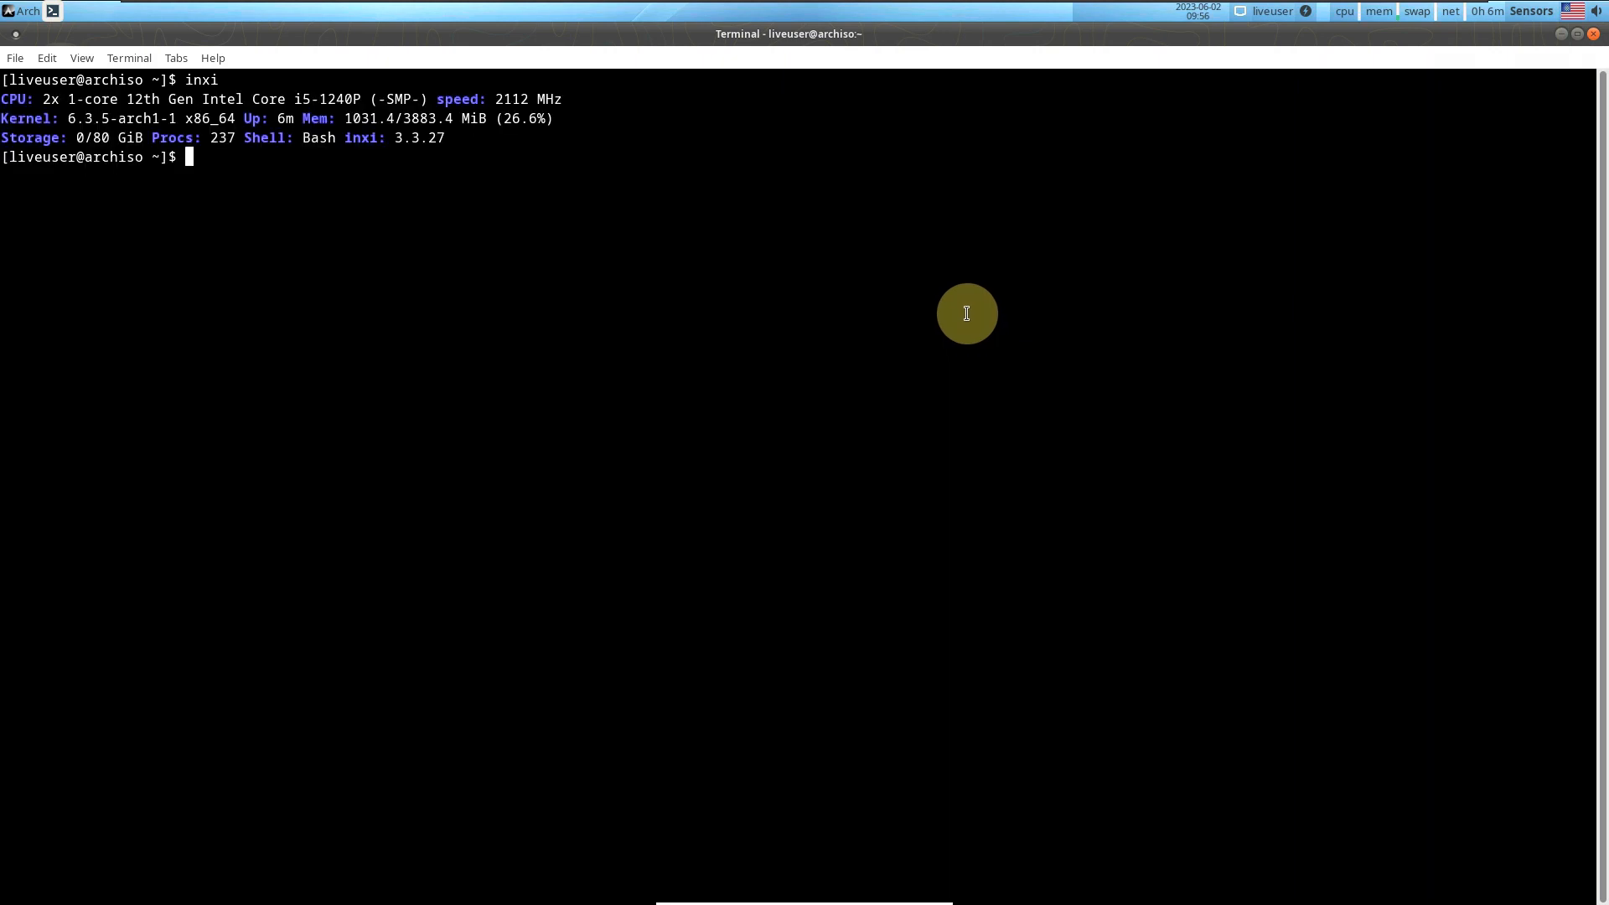
text(inxi -)
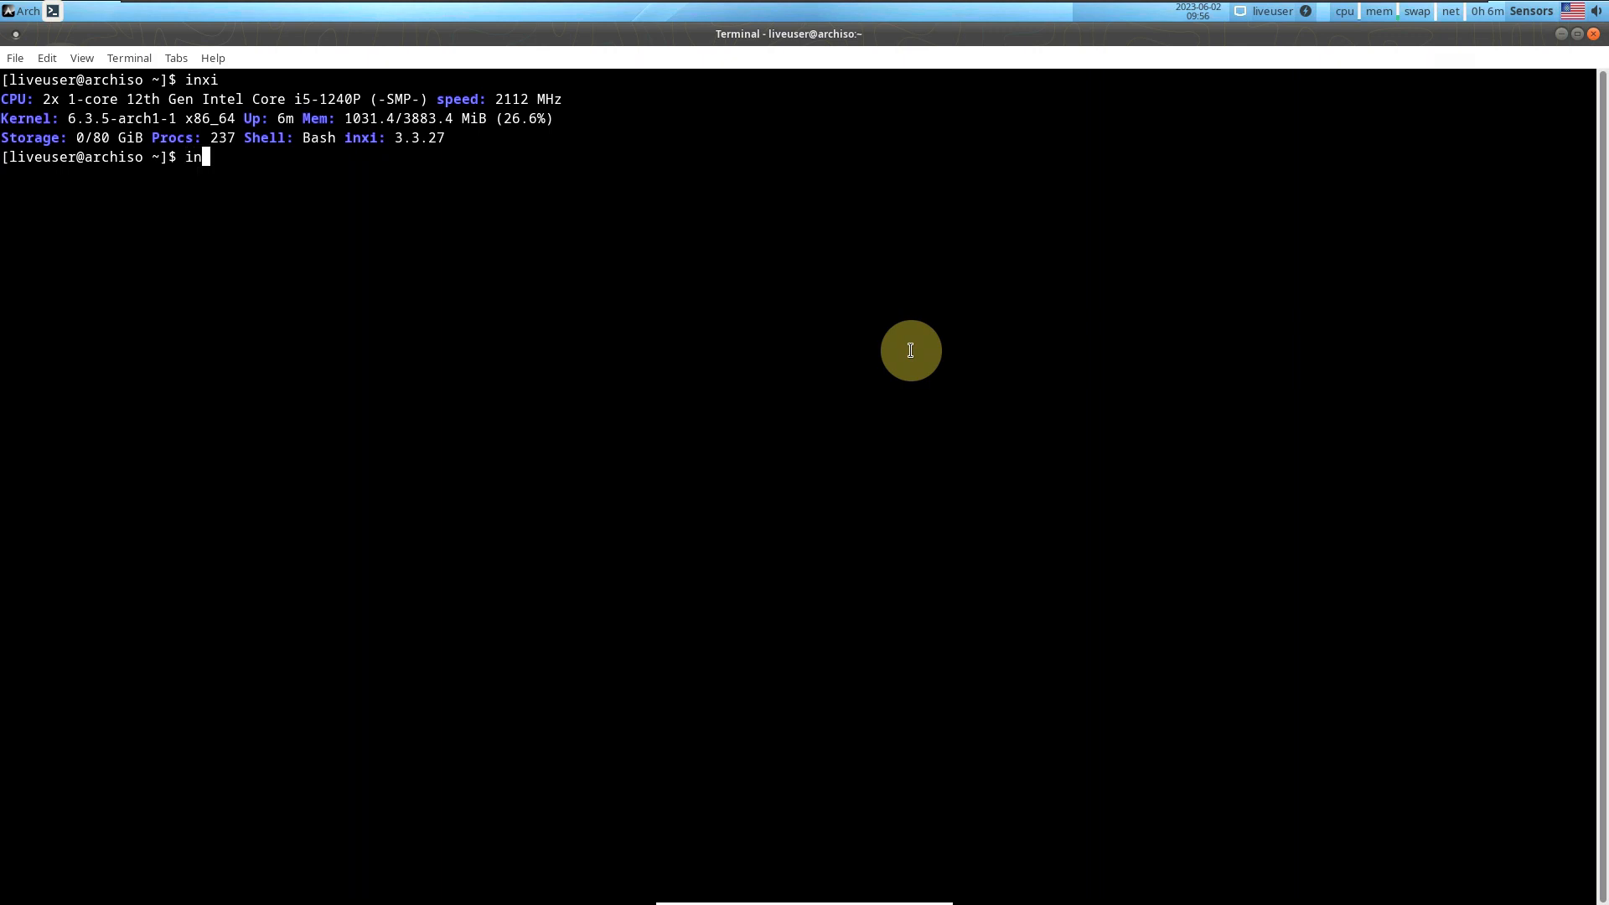
text(b)
key(Return)
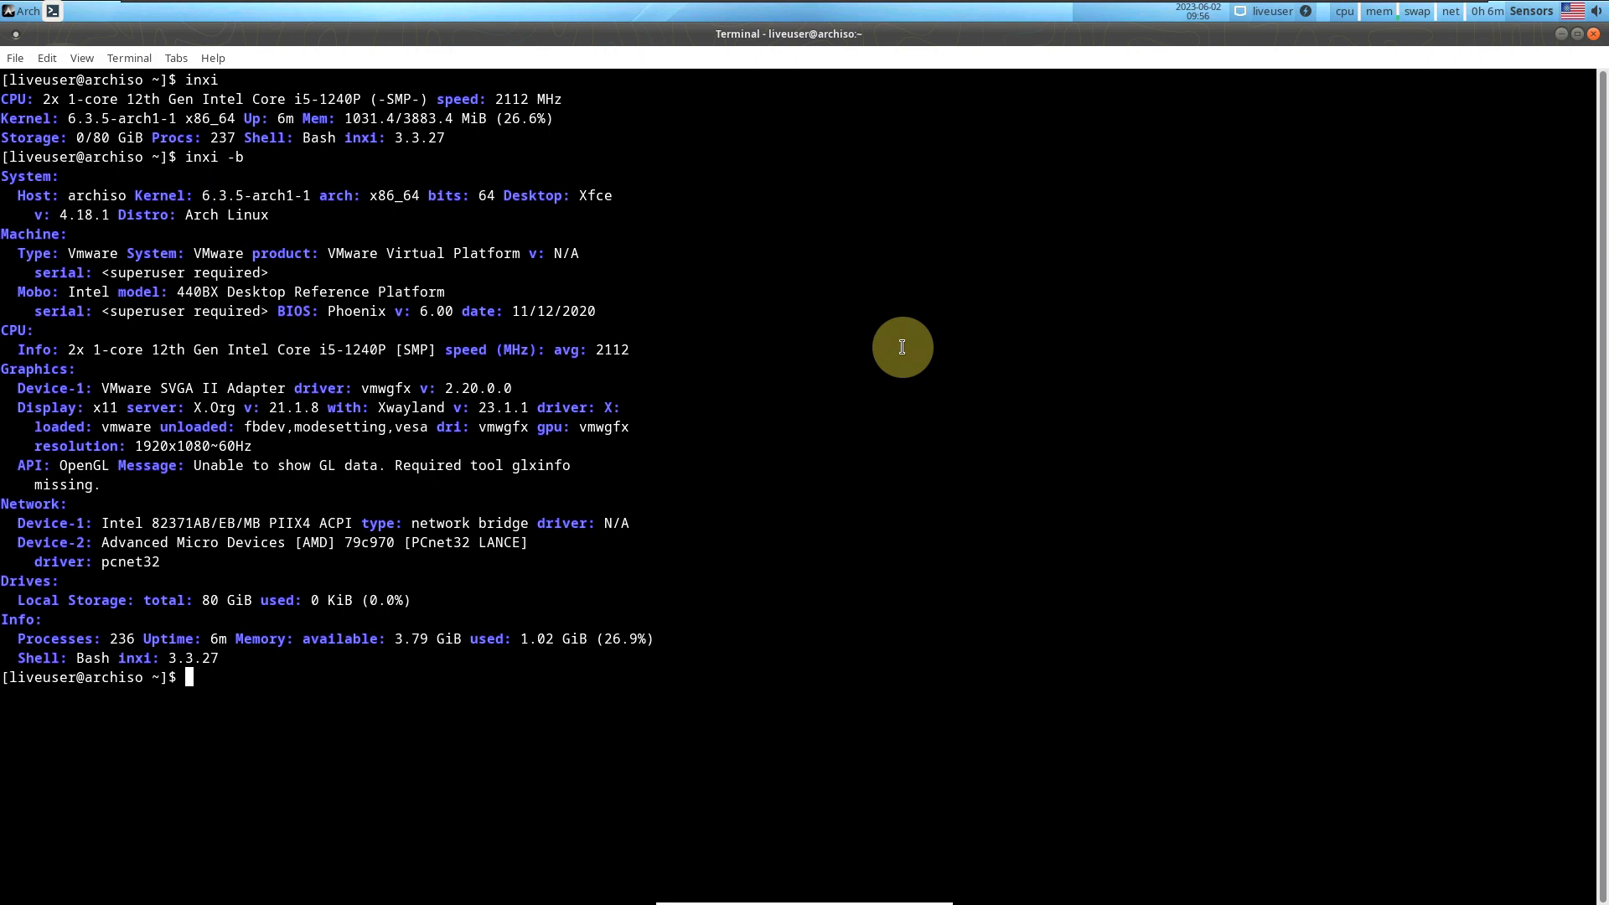
Print the graphics details with inxi -G and the distribution identification with cat /etc/issue
text(inxi -G)
key(Return)
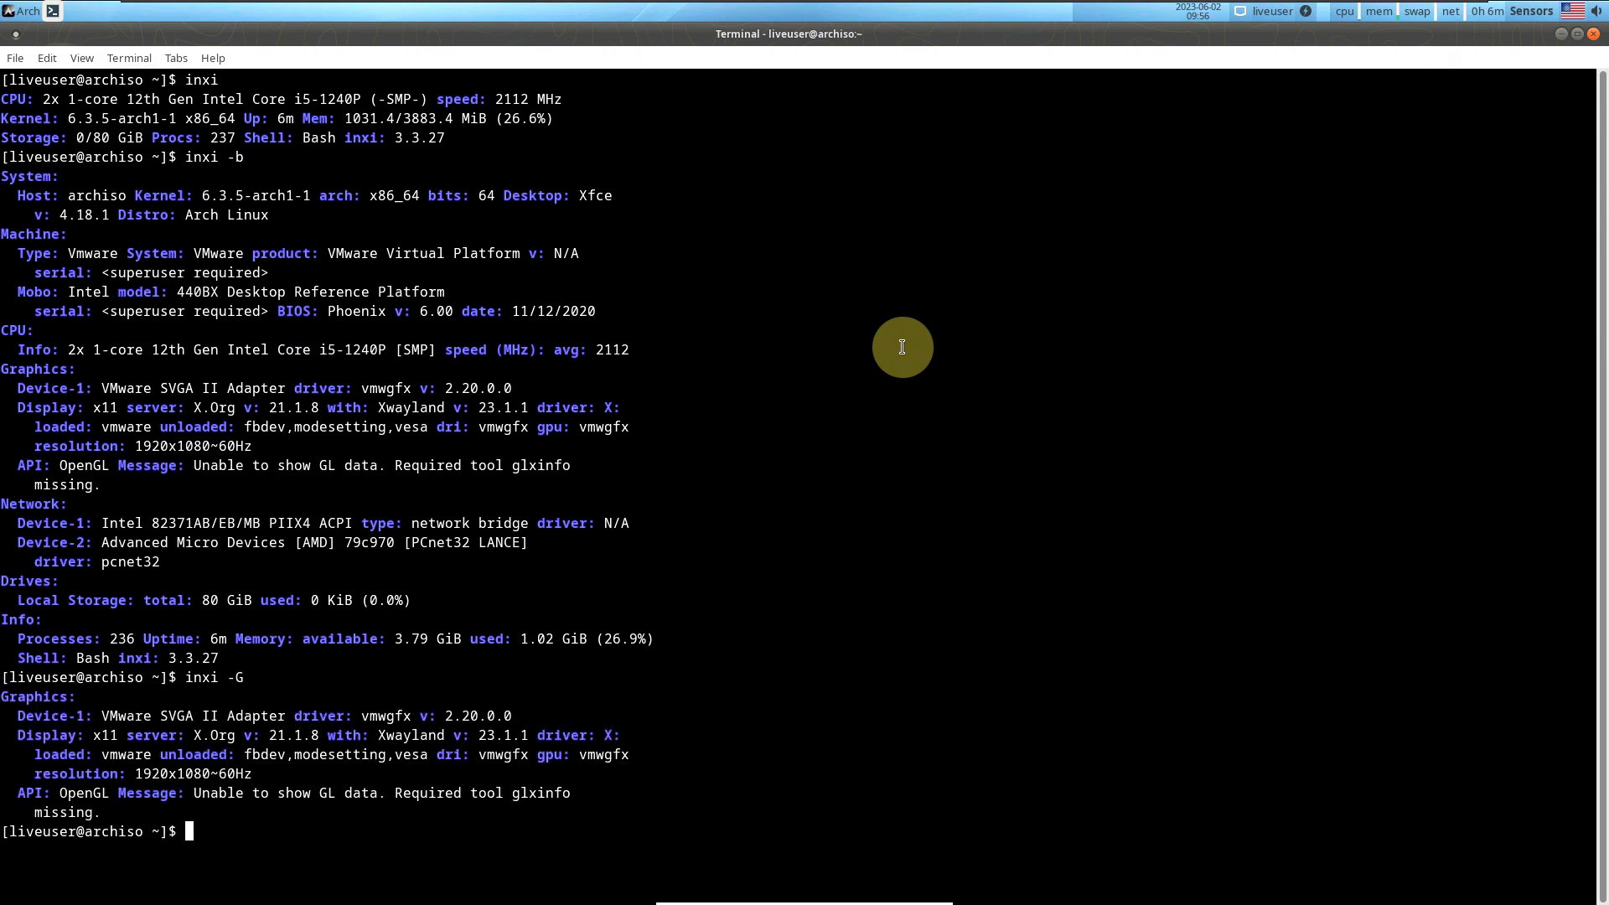
text(cat /etc/issue)
key(Return)
Show the system overview with neofetch and the full verbose system report with inxi -sv8
text(n)
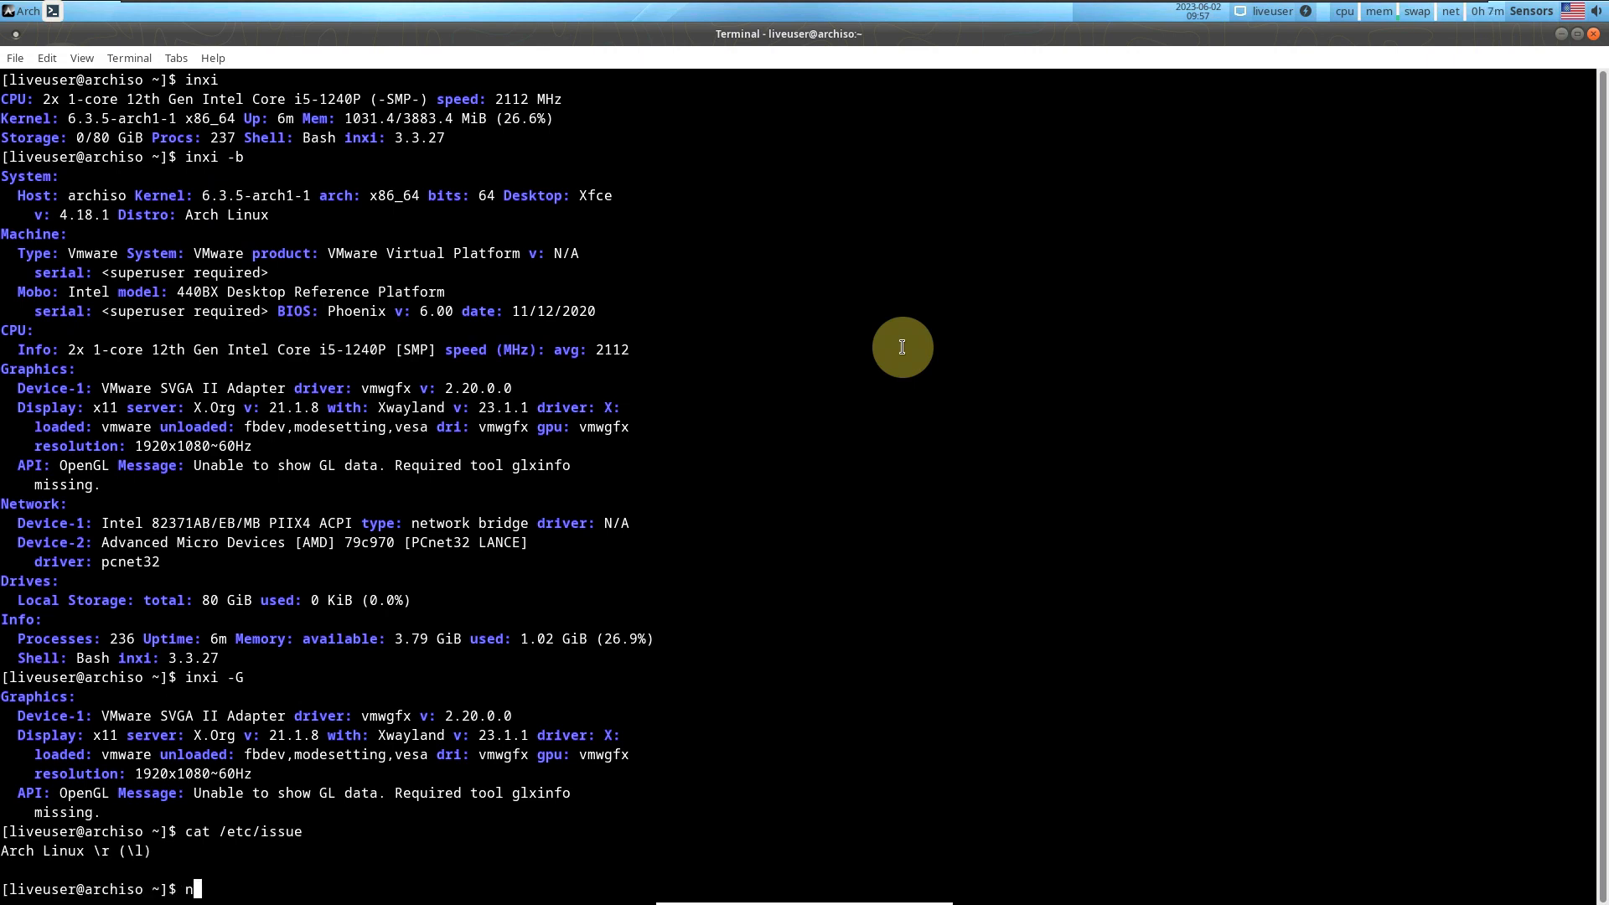
text(eofetch\)
key(BackSpace)
key(Return)
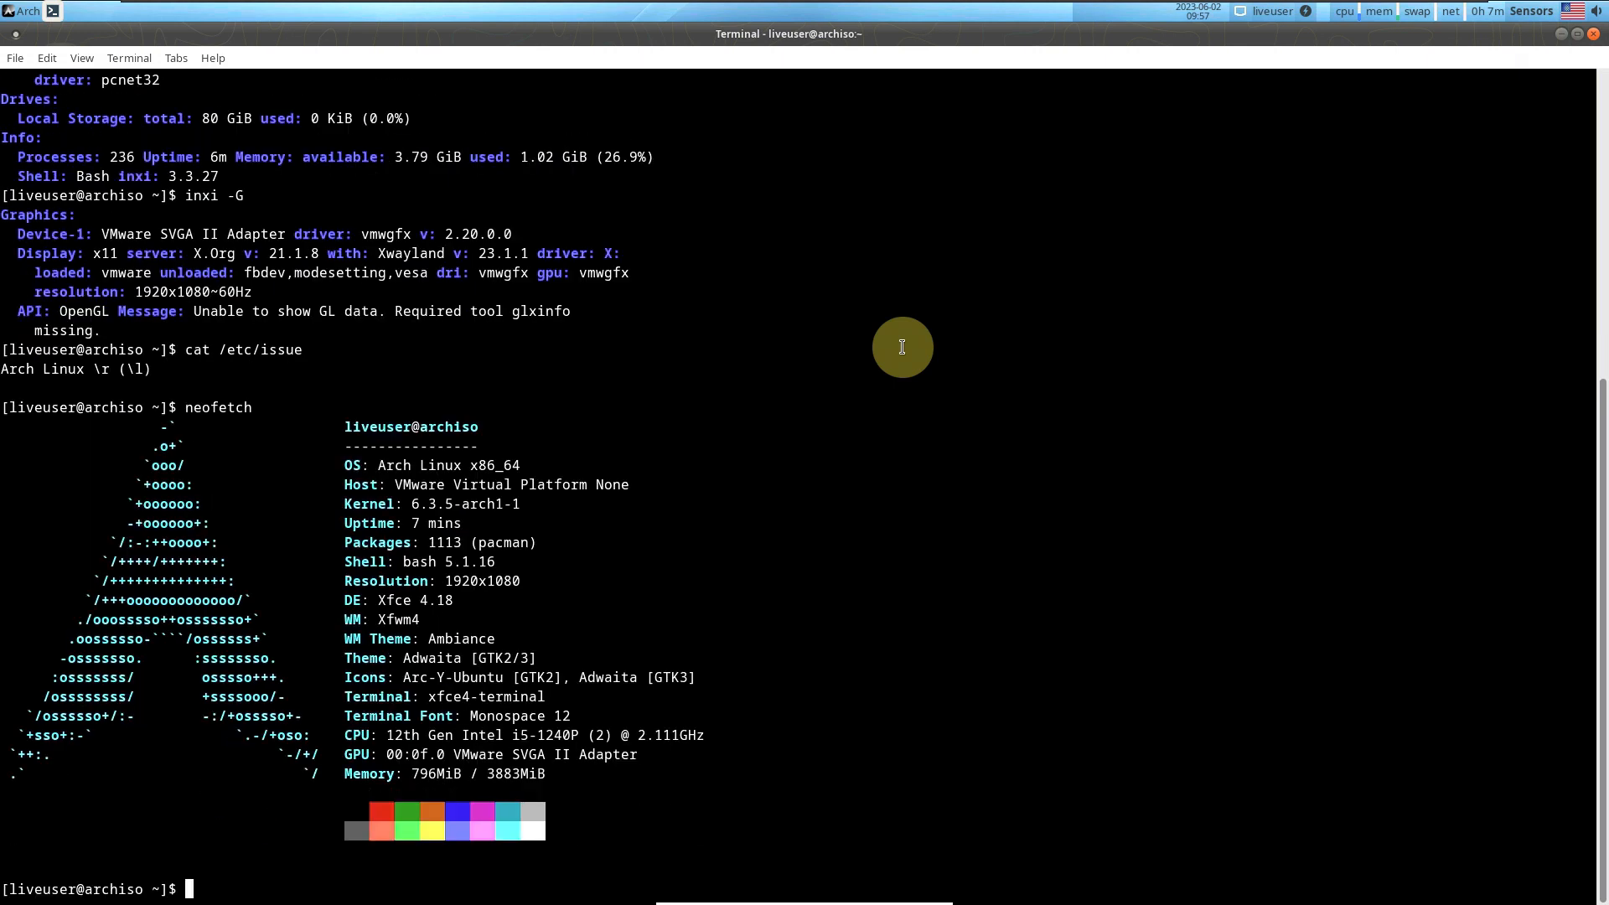
text(inxi -sv8)
key(Return)
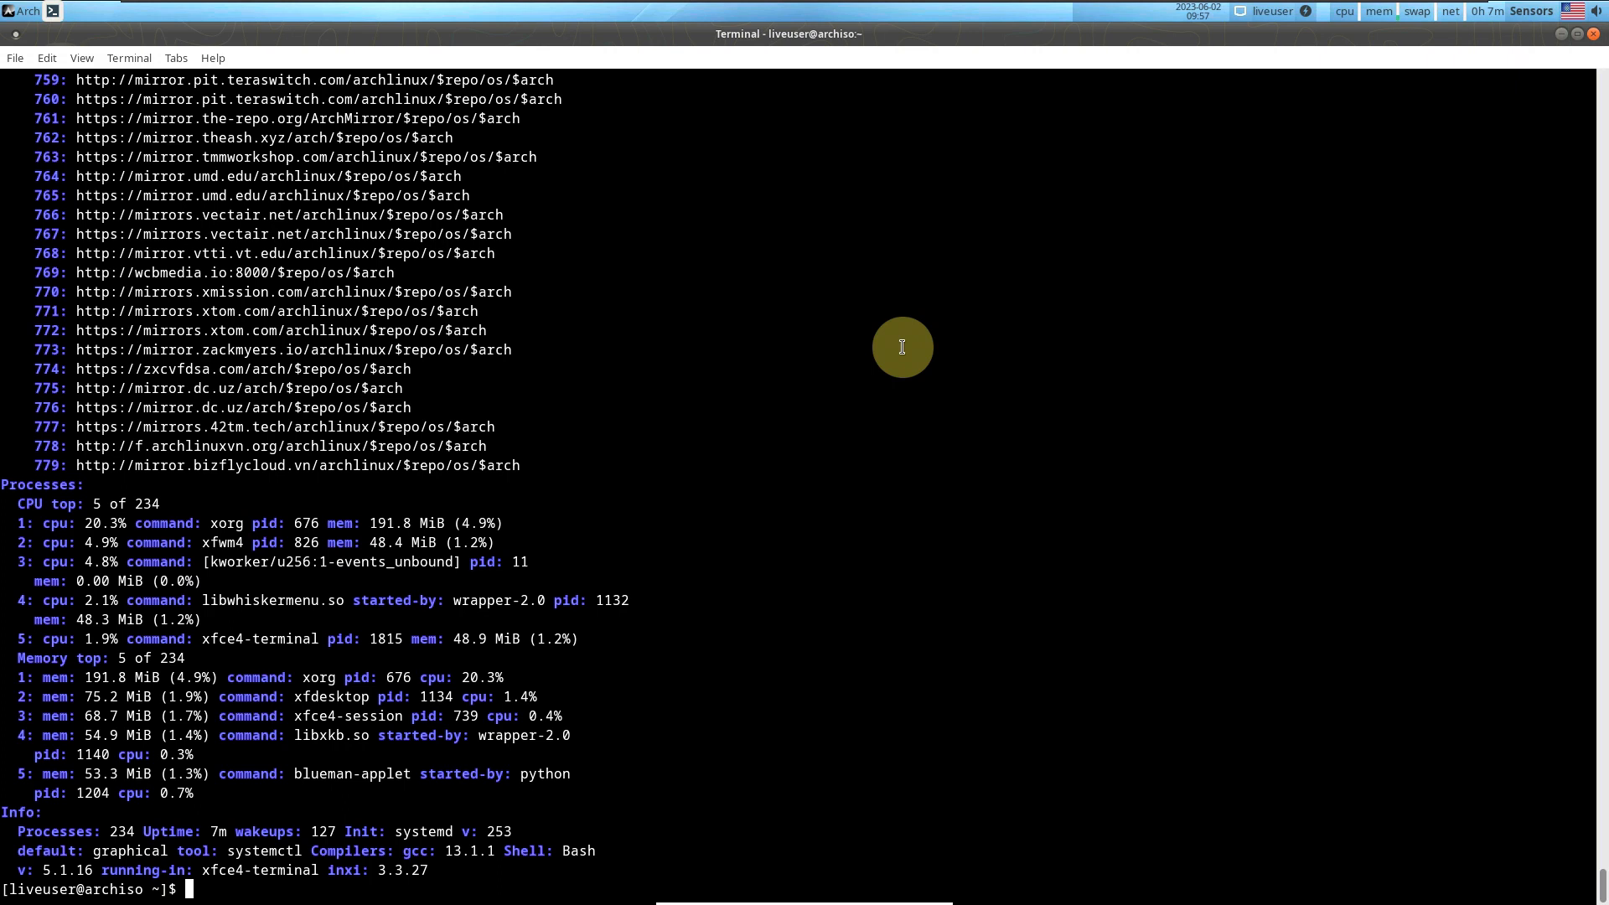
Run htop to page through the process list to its end, and close the terminal window despite the running process
text(htop)
key(Return)
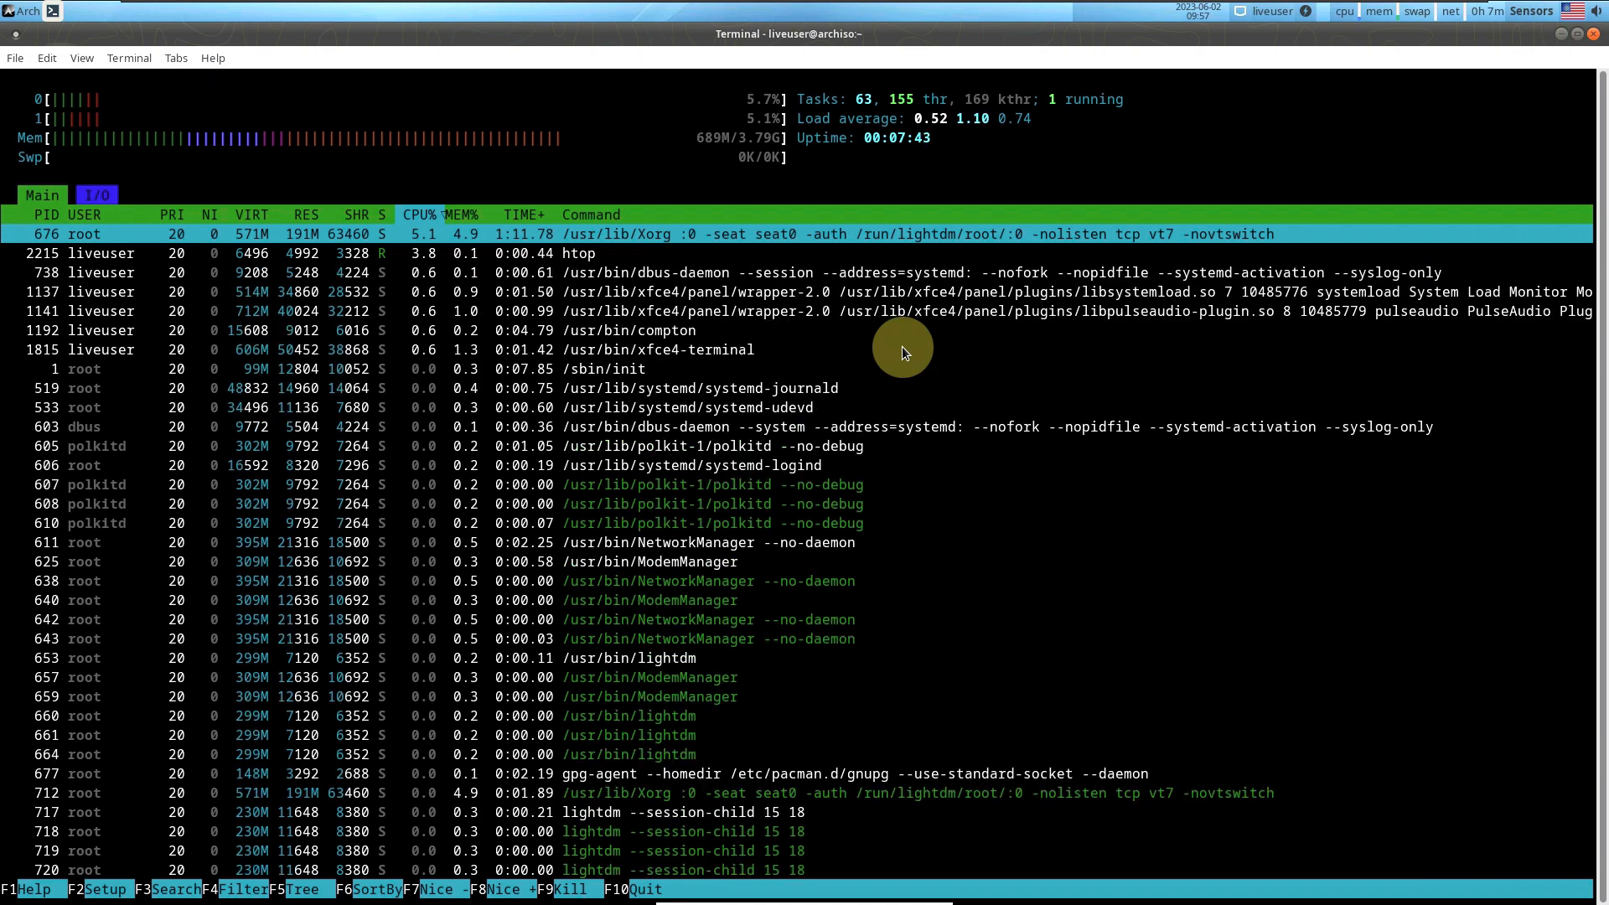
key(Page_Down)
key(Page_Down)
key(Page_Down)
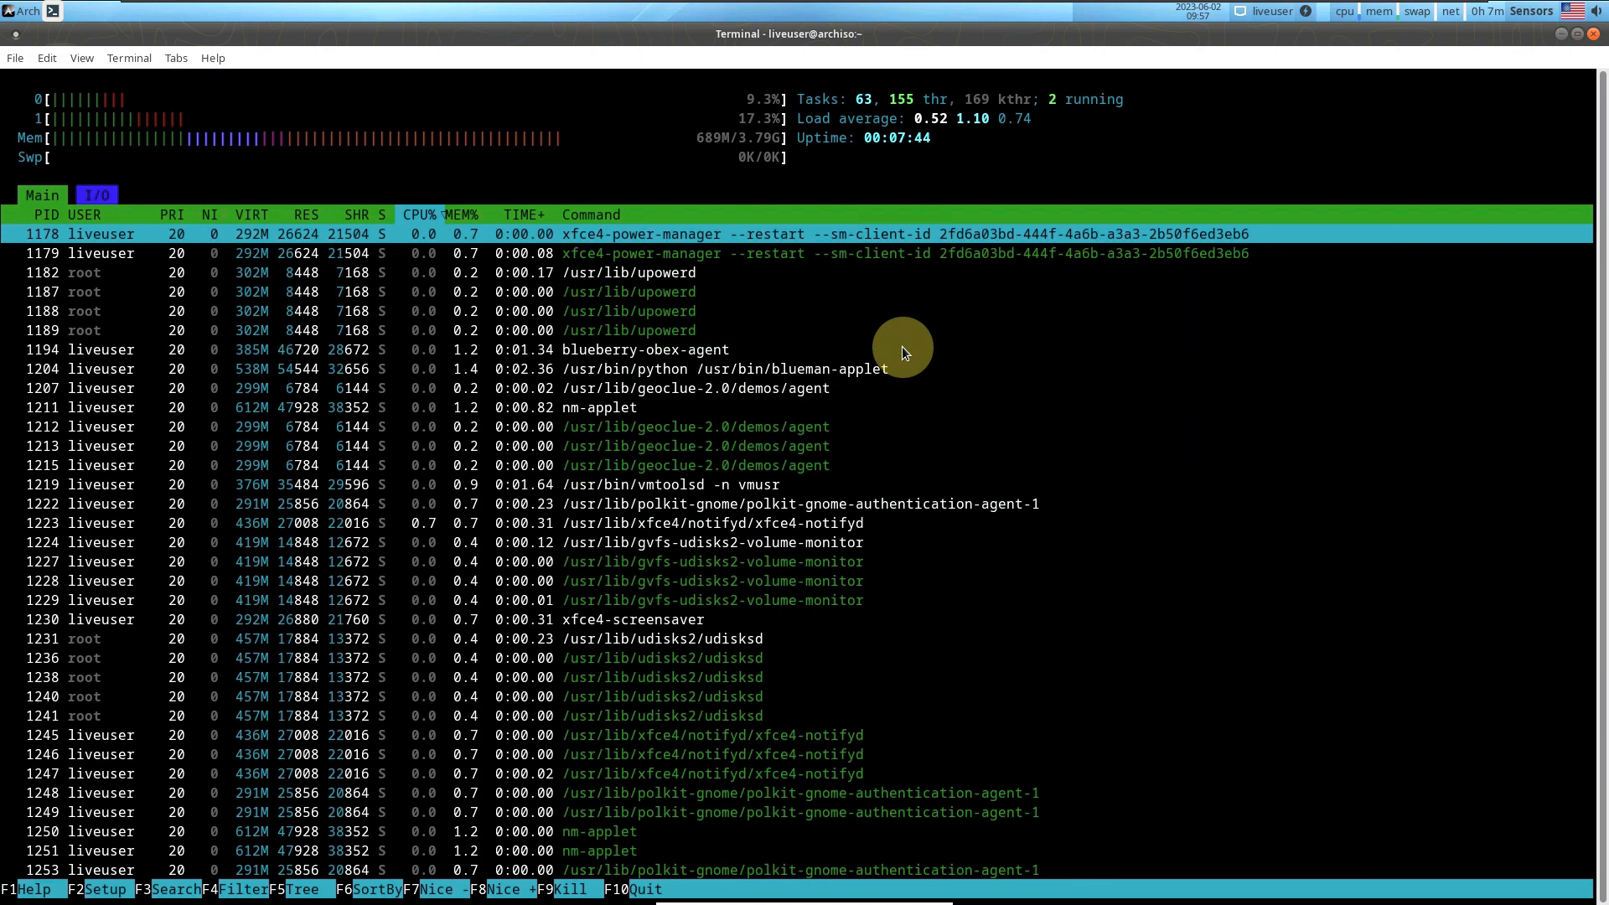
key(Page_Down)
key(Page_Down)
key(Page_Down)
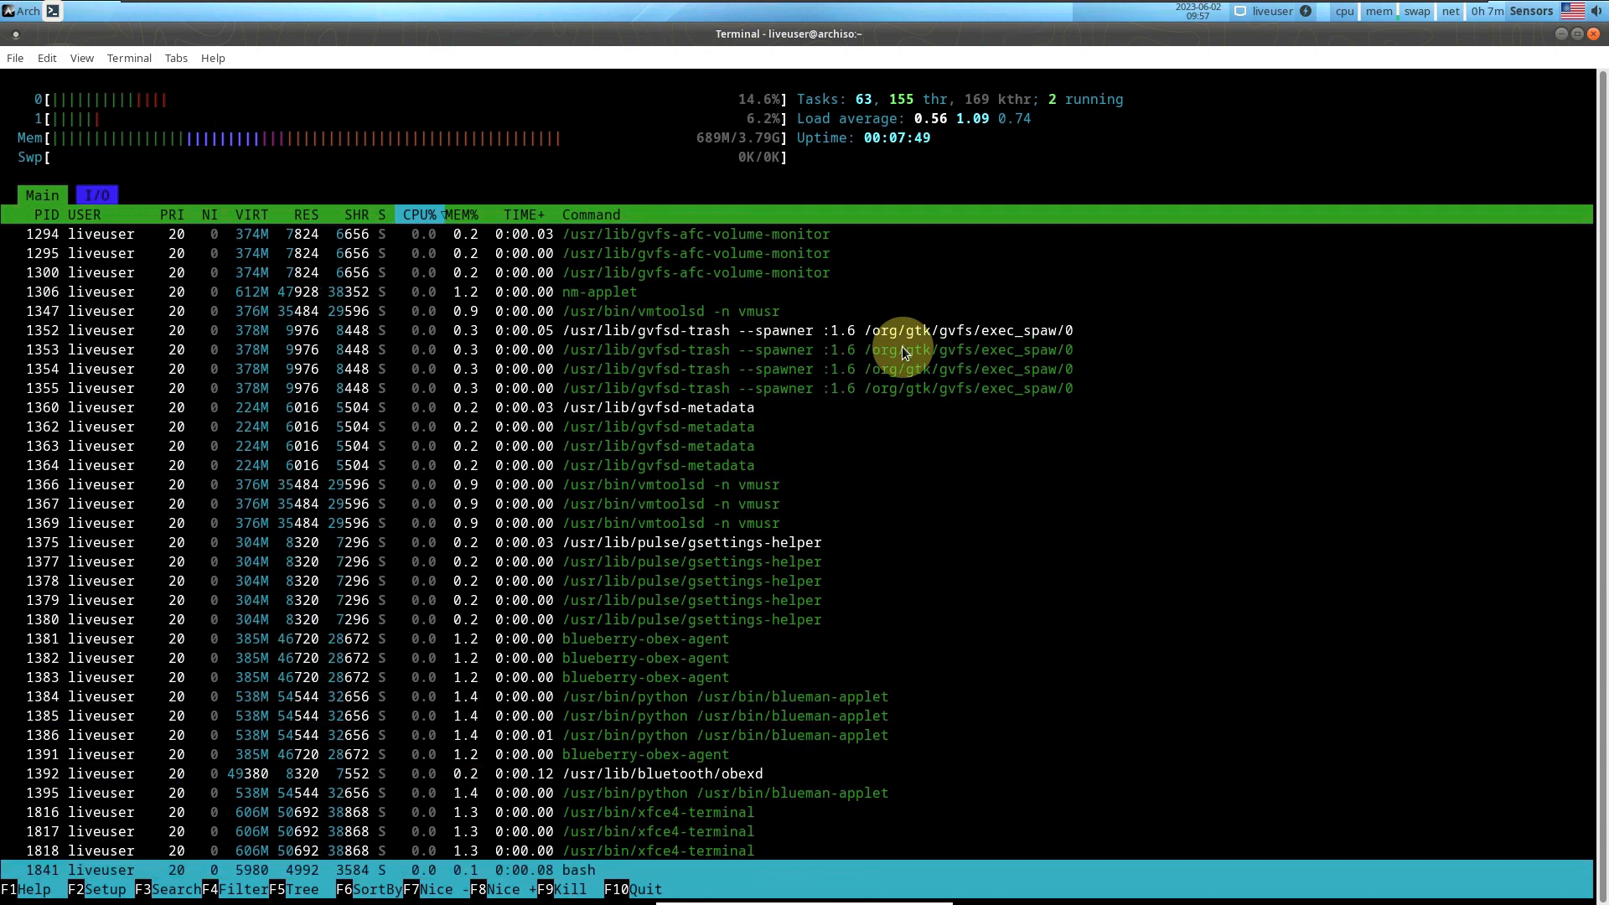
click(1593, 35)
click(862, 552)
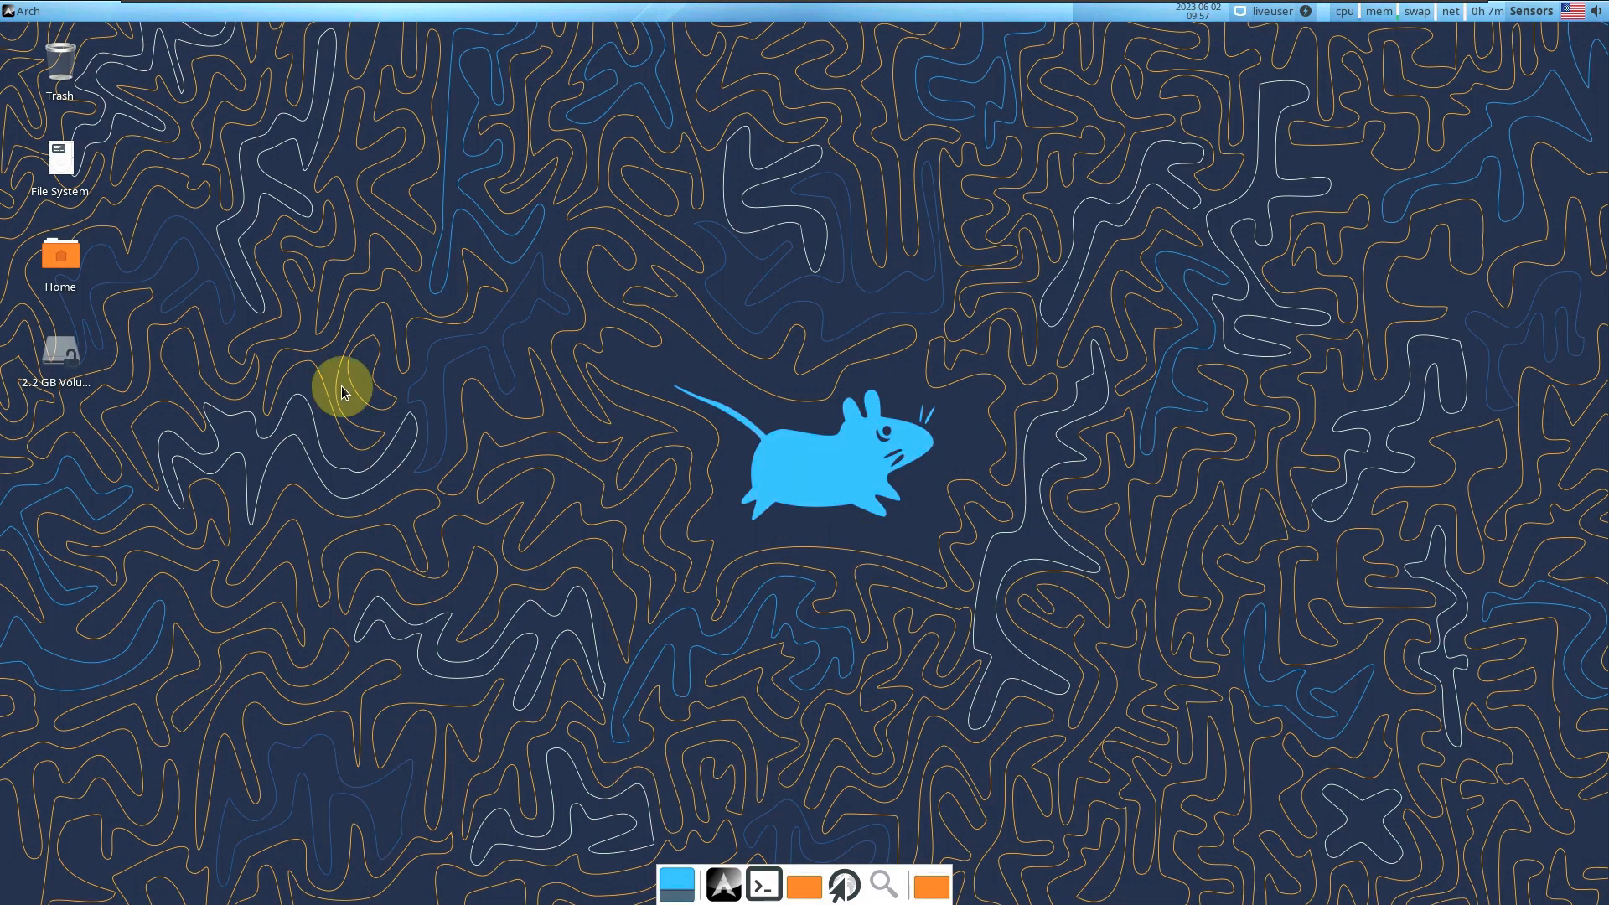
Launch Firefox from the Internet applications category
click(16, 12)
click(71, 263)
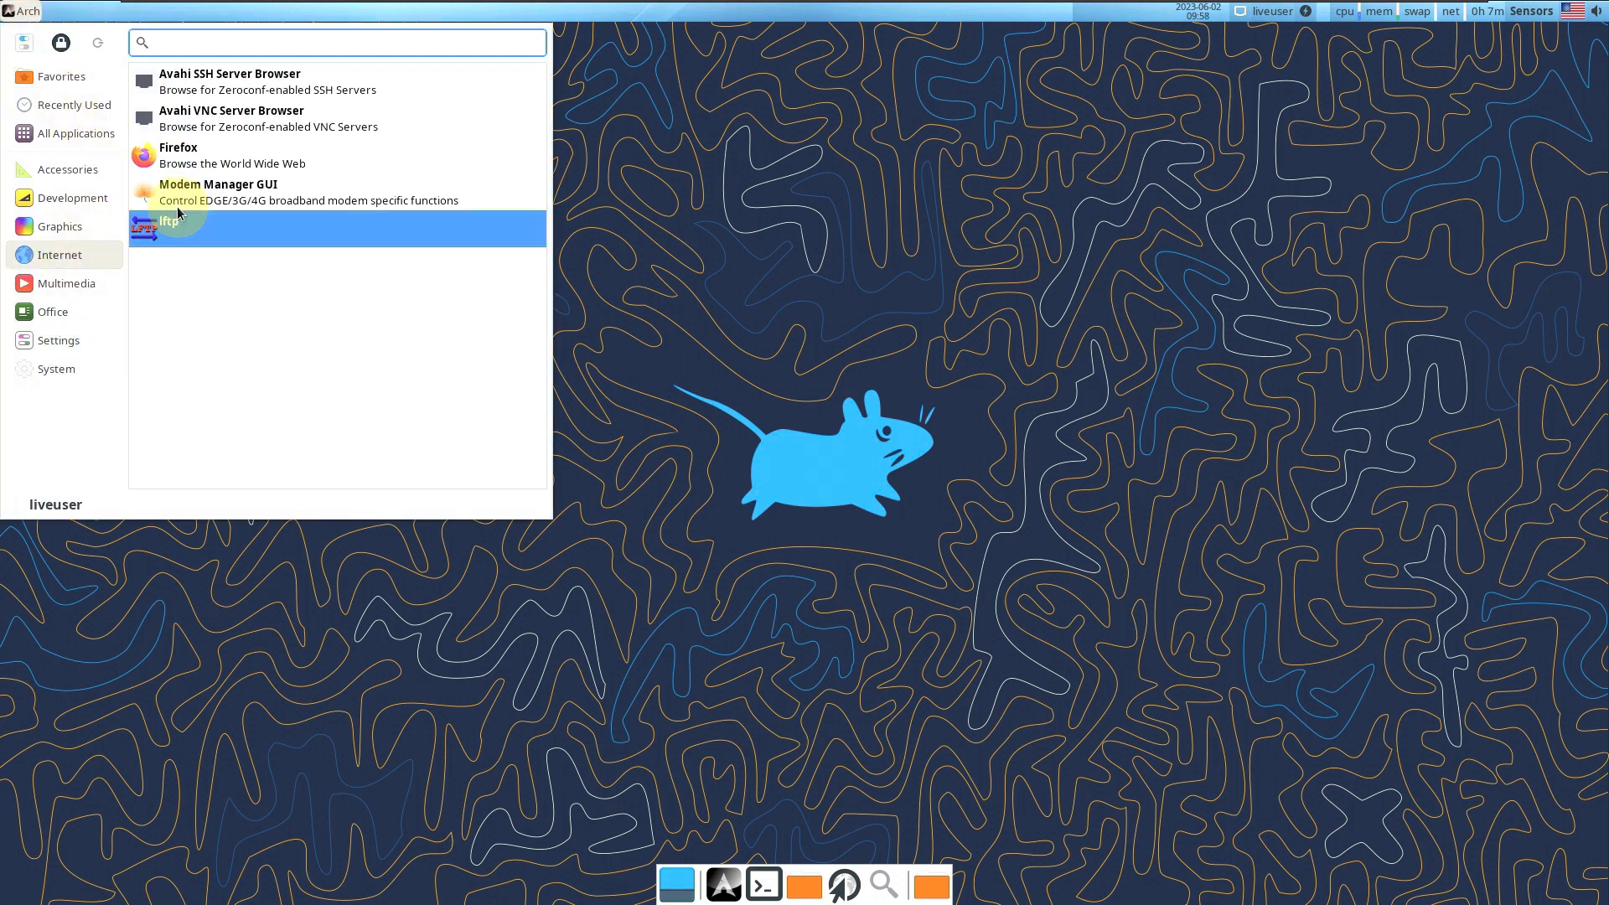
click(194, 164)
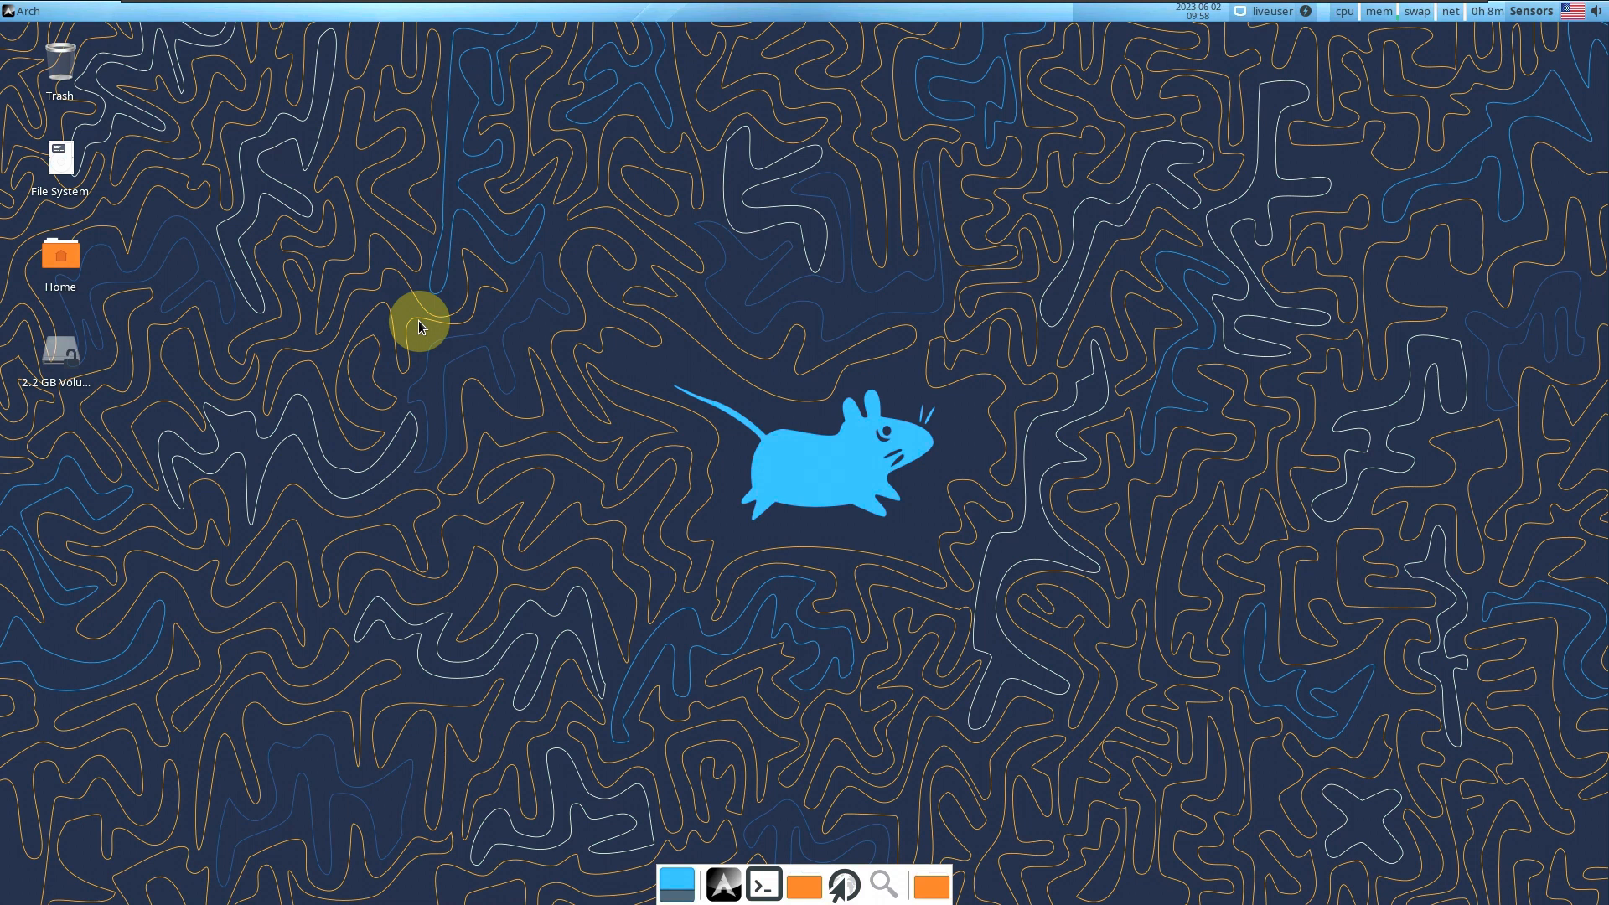
Open the desktop settings, try the butterfly and forest pond wallpapers, and set the squirrel picture from the xfce folder as background
right_click(517, 312)
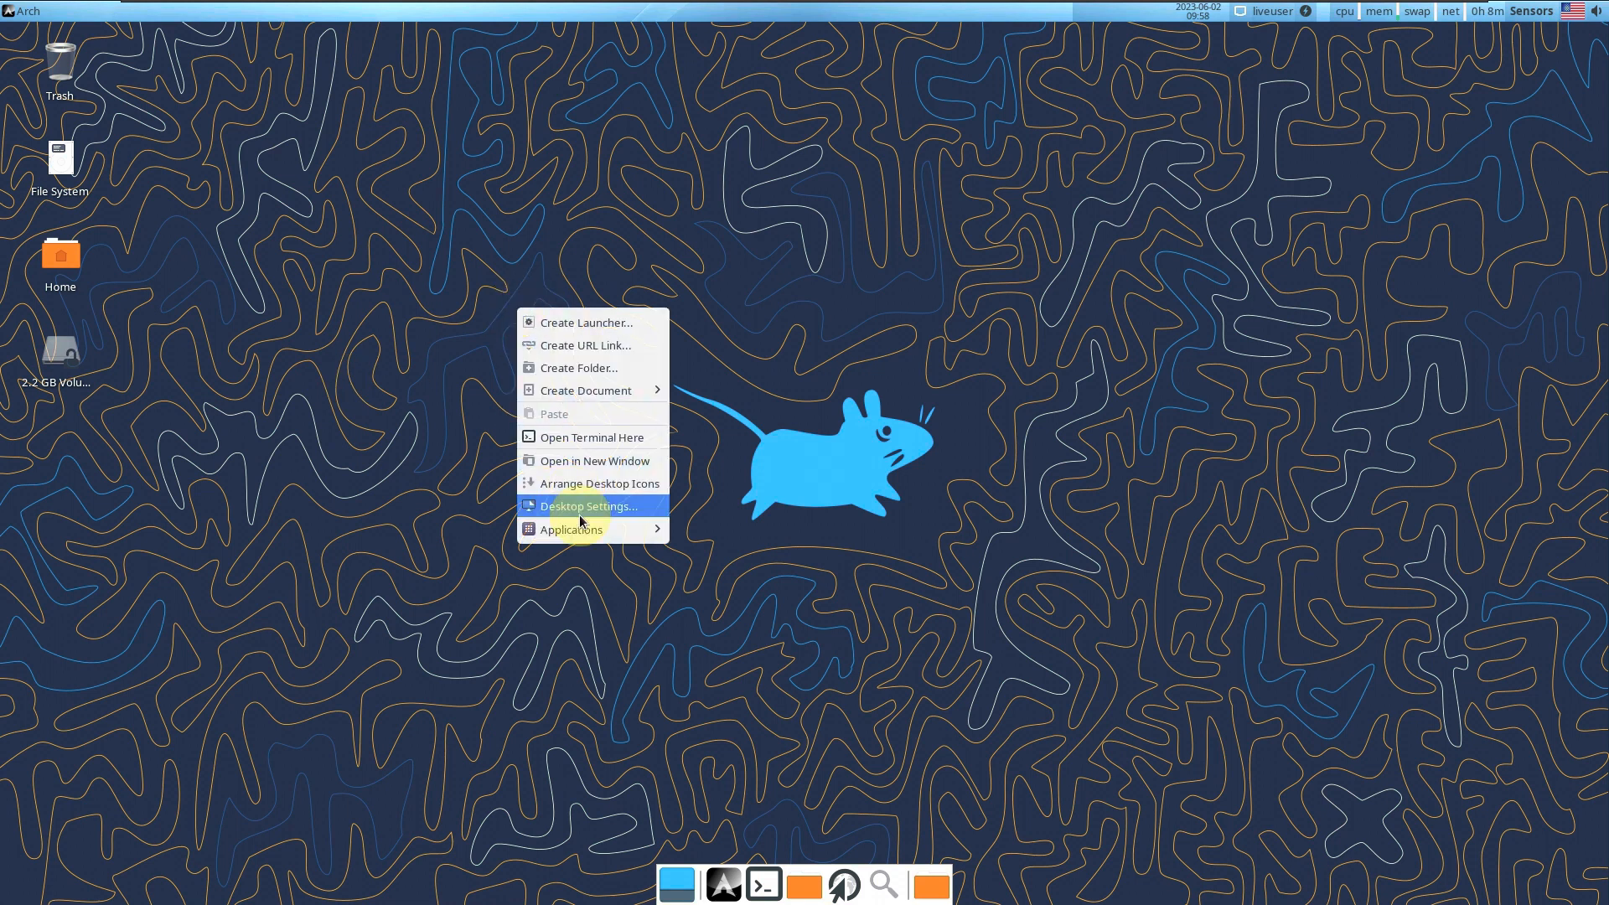
click(579, 516)
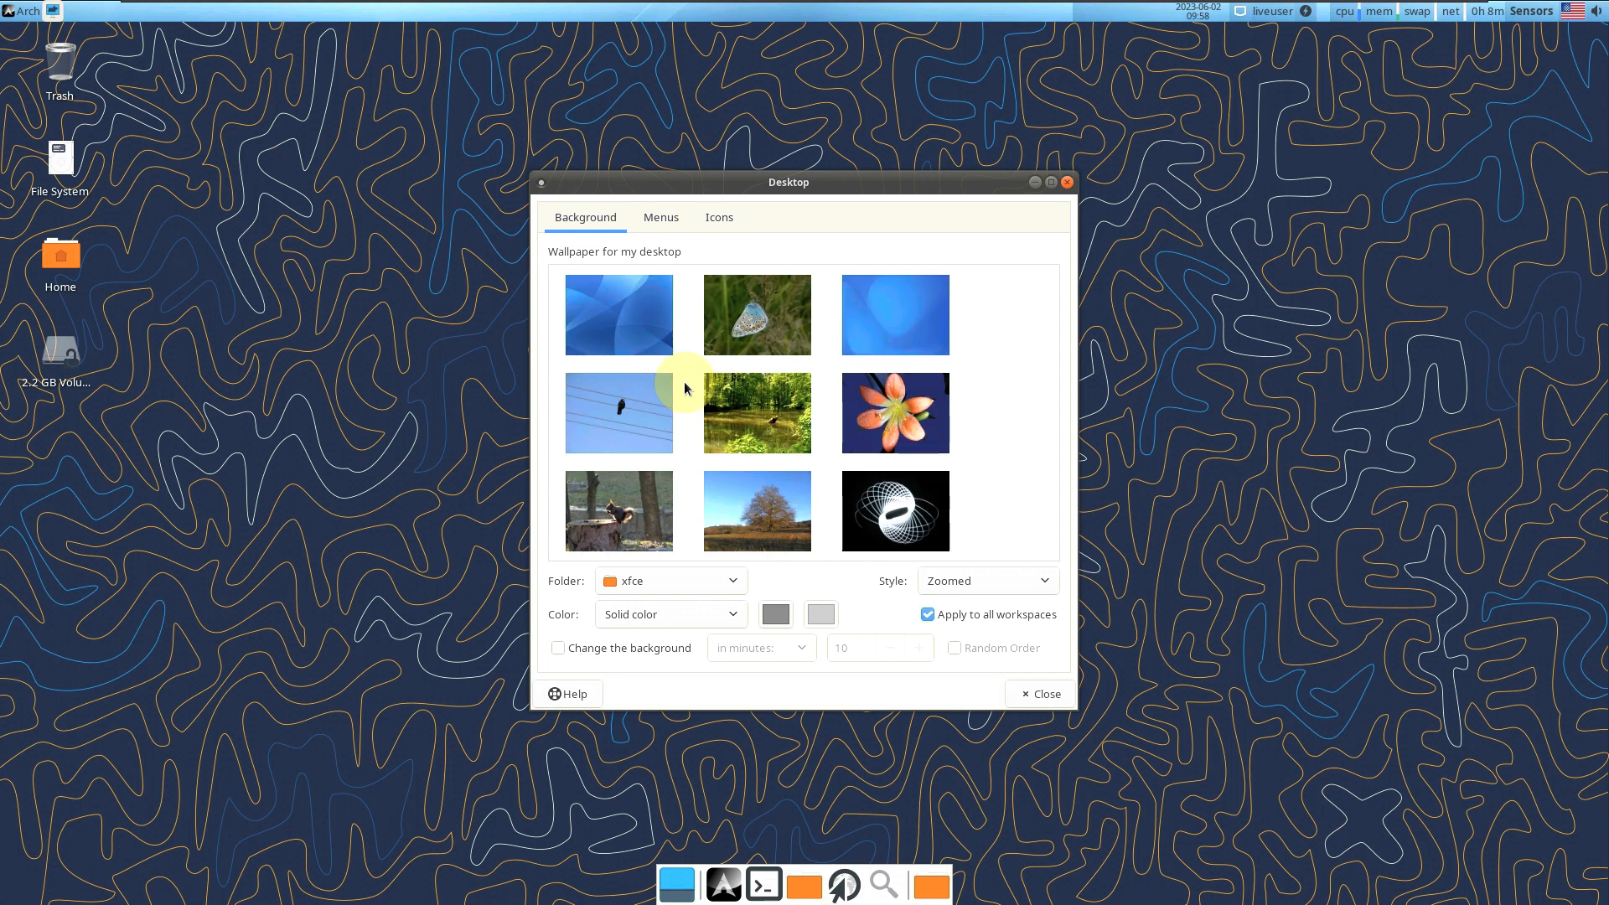
click(788, 294)
click(786, 414)
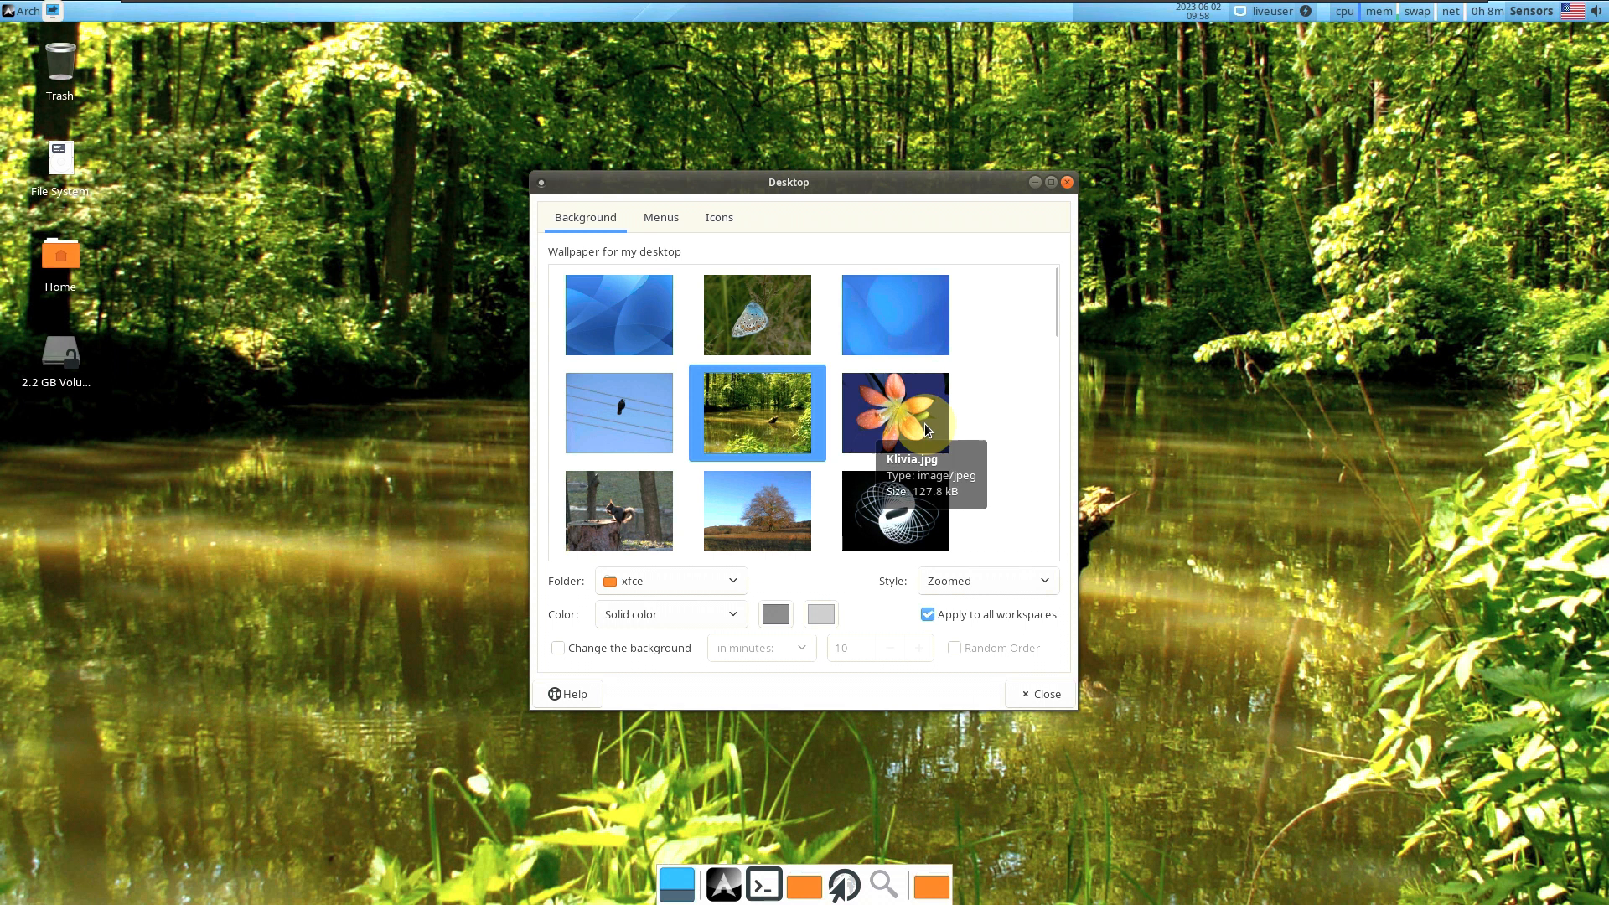
scroll(925, 427, down, 2)
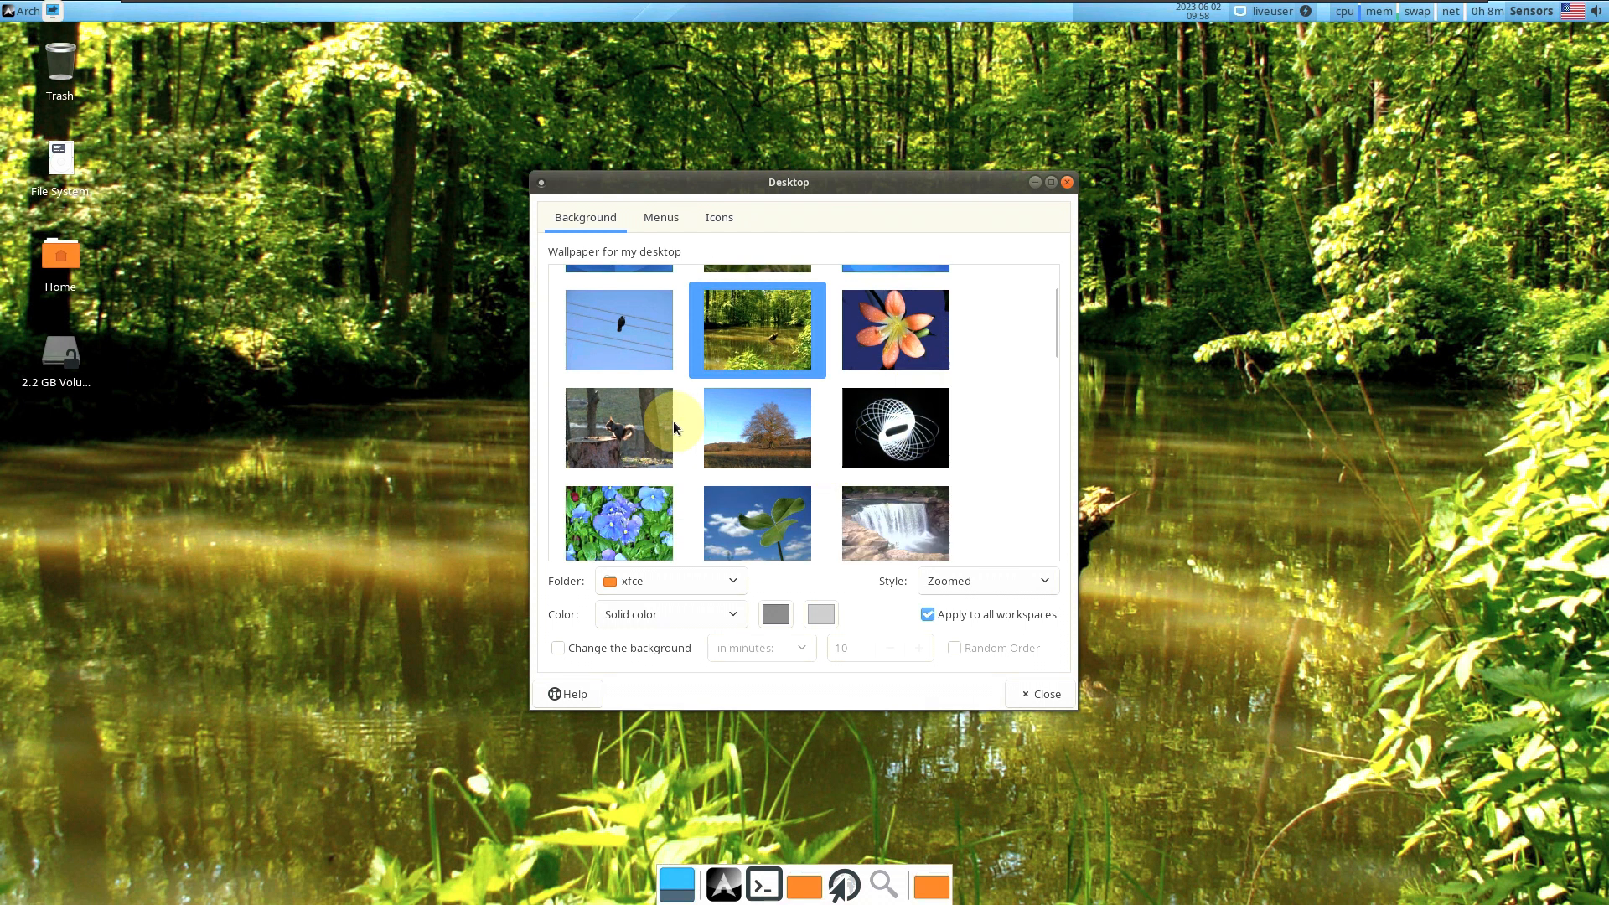
click(652, 420)
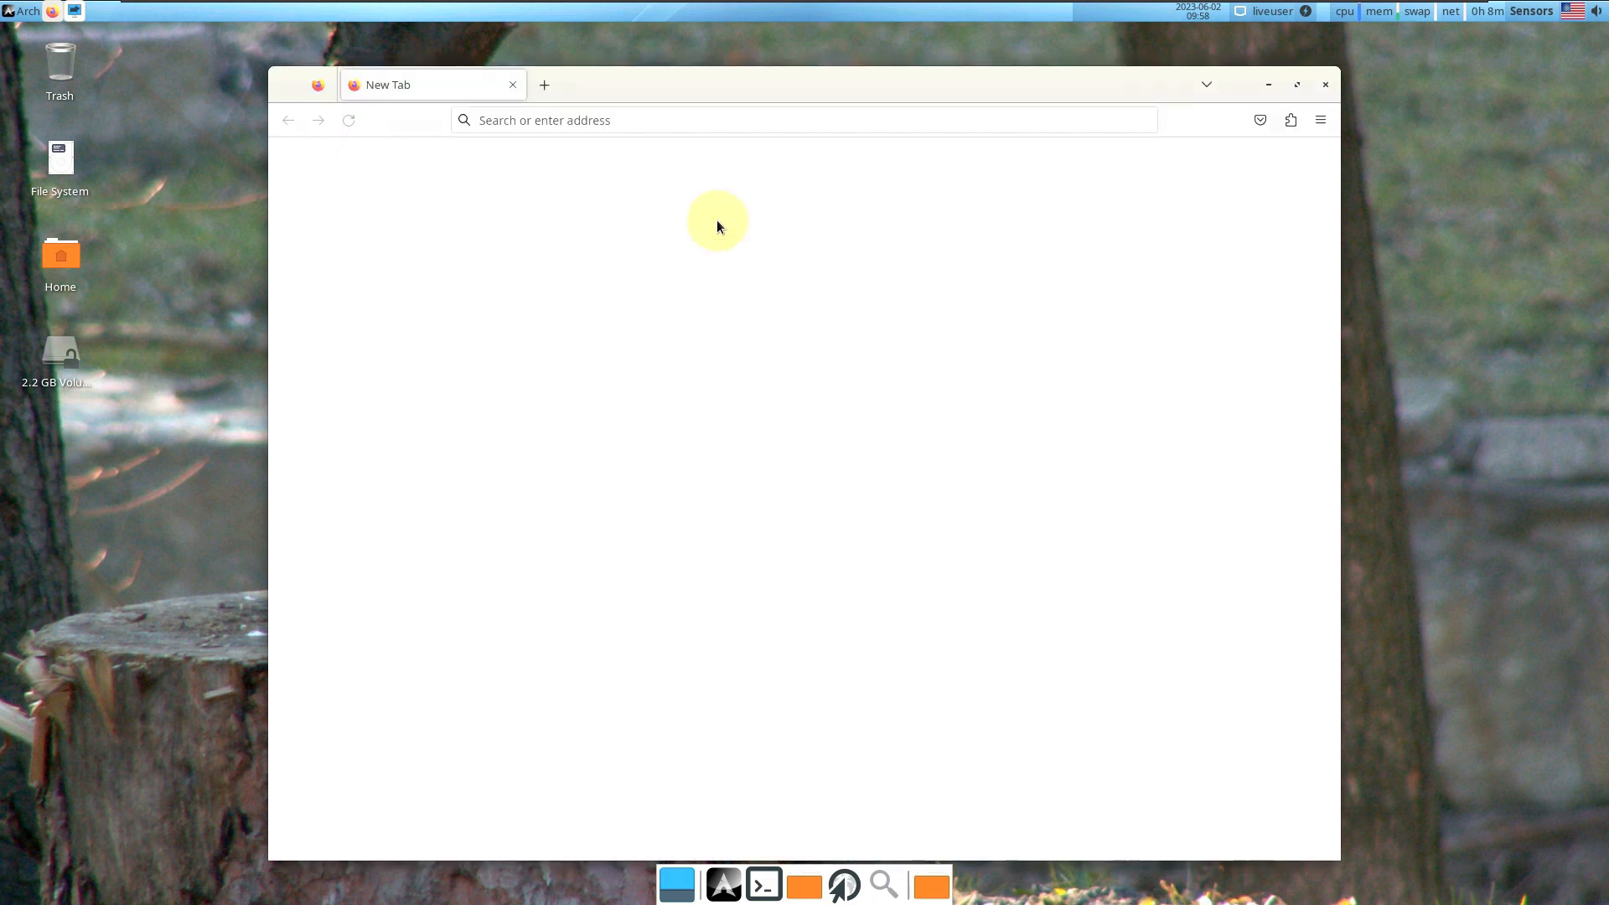
Minimize the Firefox window, look at the Menus and Icons pages of the desktop settings and close them
click(1267, 86)
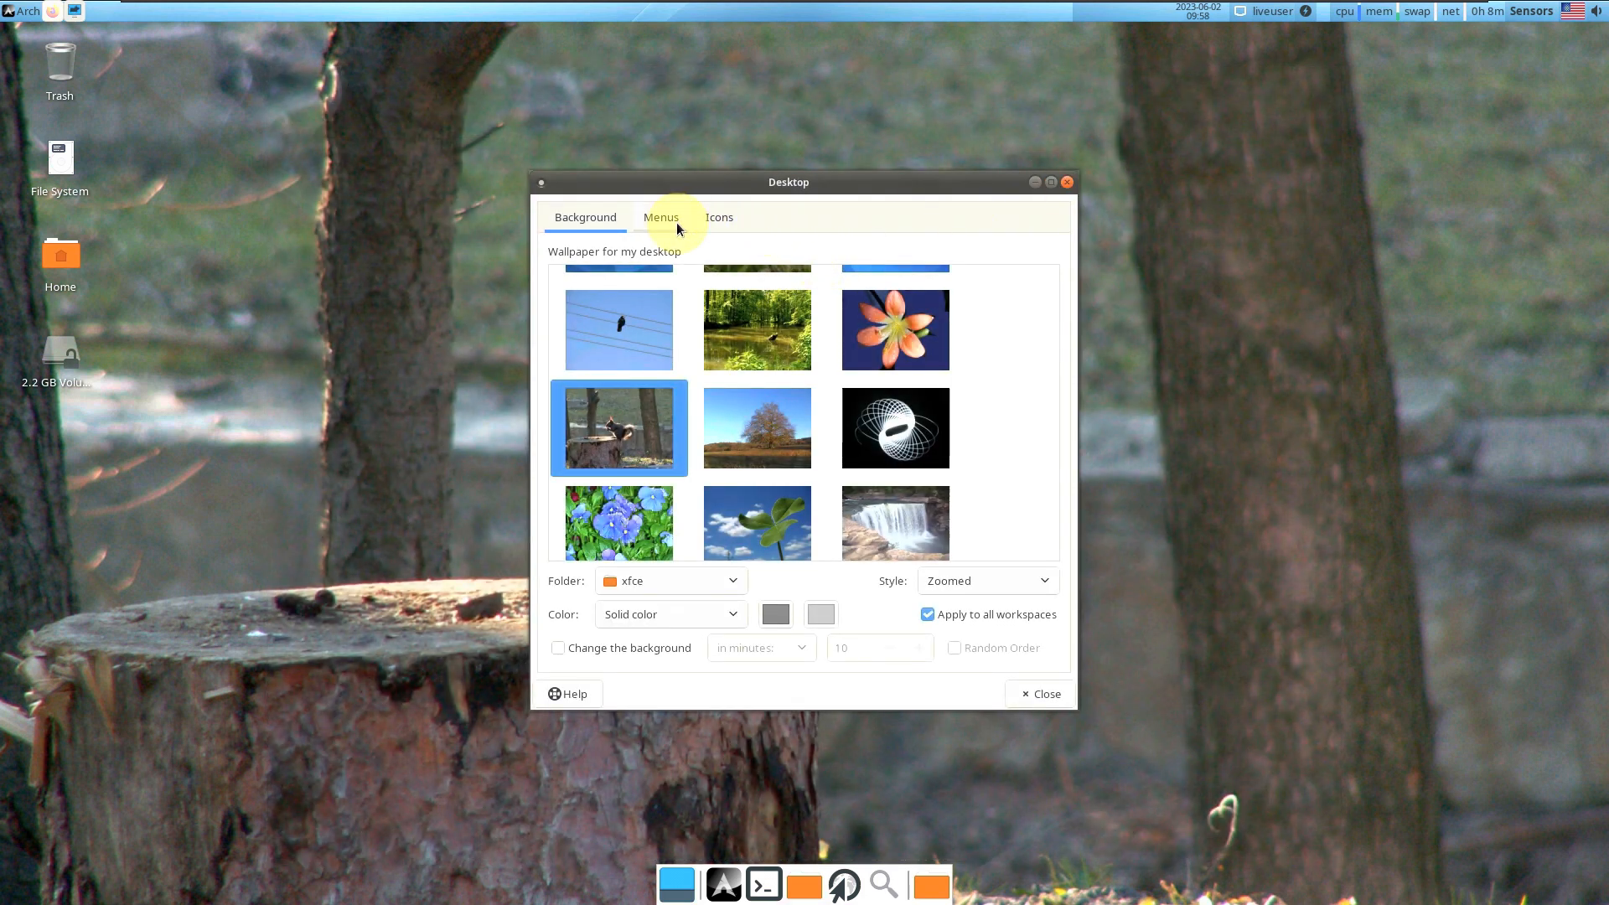
click(678, 226)
click(722, 205)
click(1042, 692)
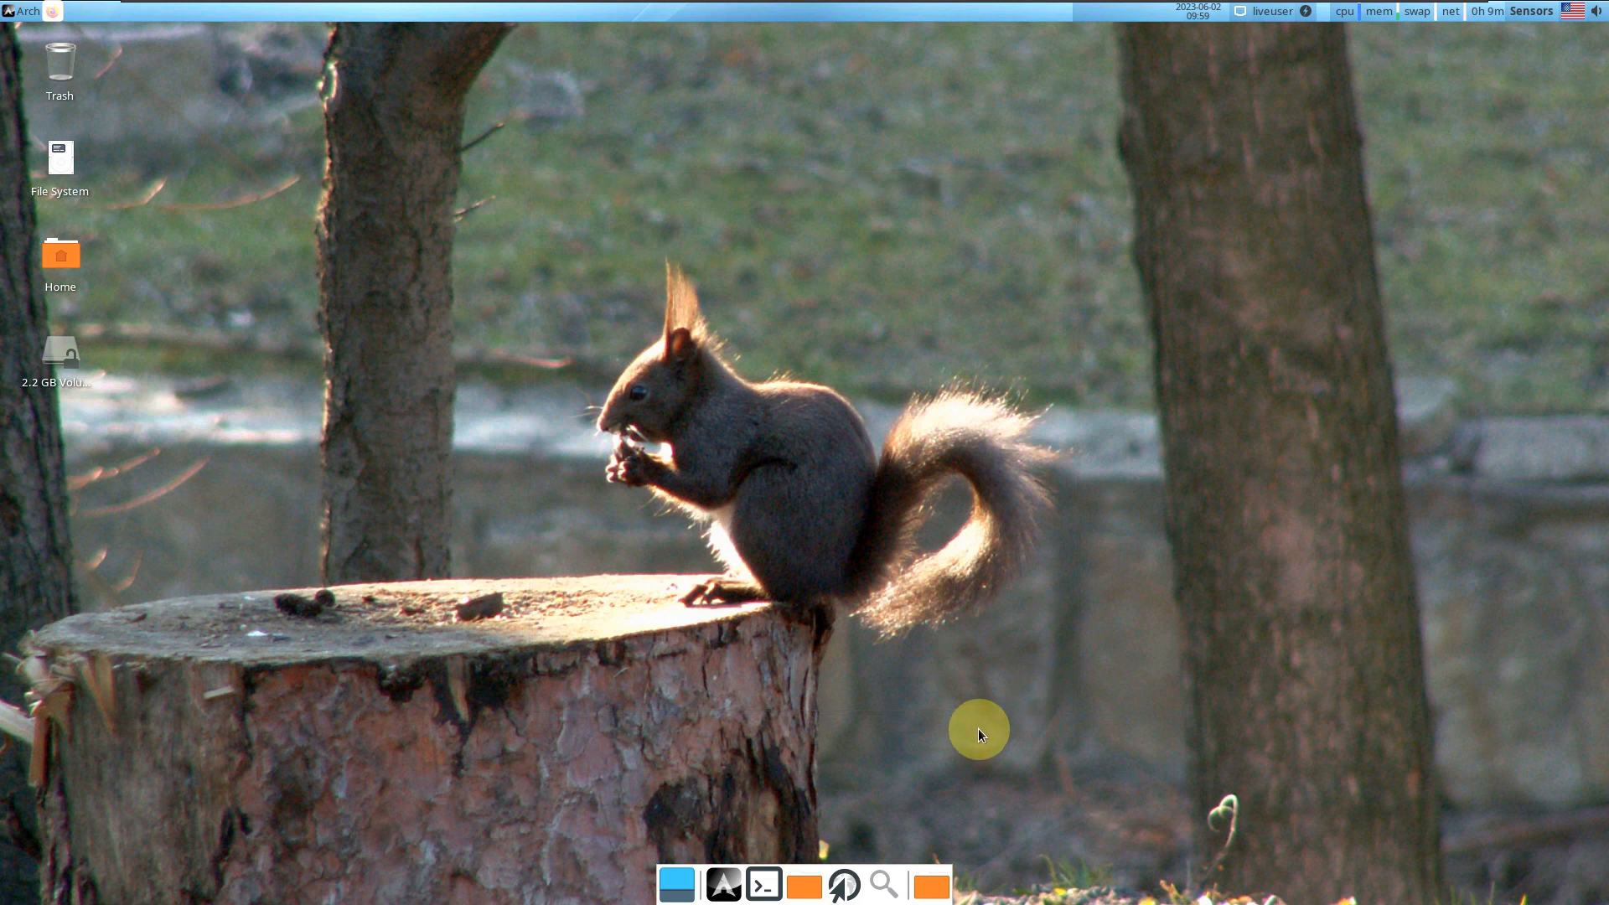
Restore the Firefox window, close its privacy notice tab and check the browser version in the About Mozilla Firefox window
click(53, 11)
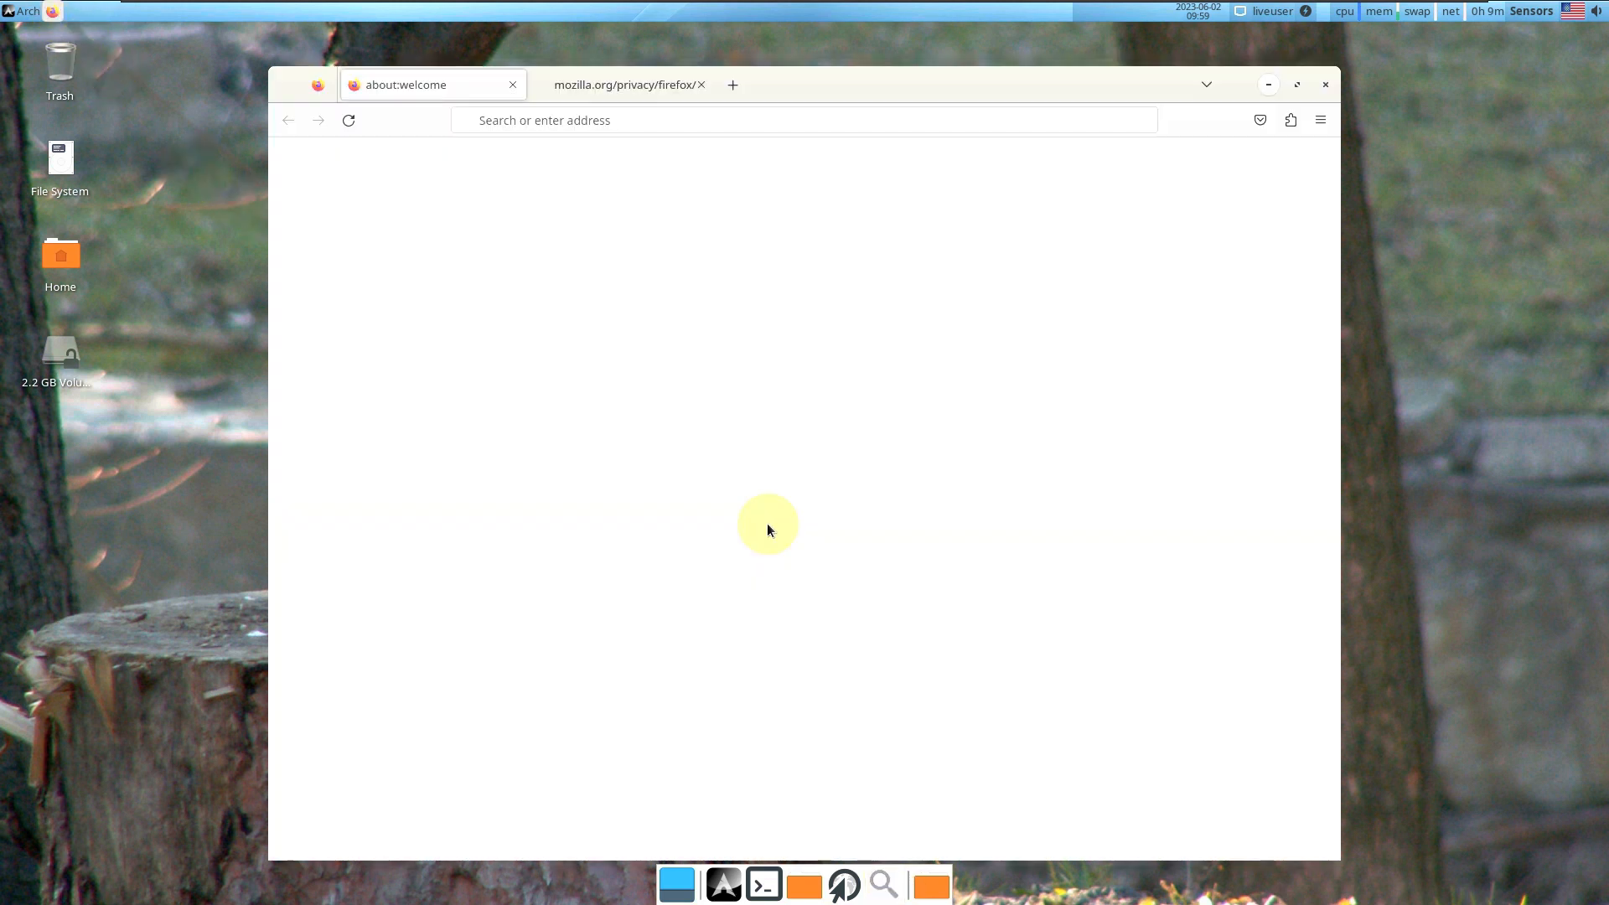
click(701, 85)
click(1318, 124)
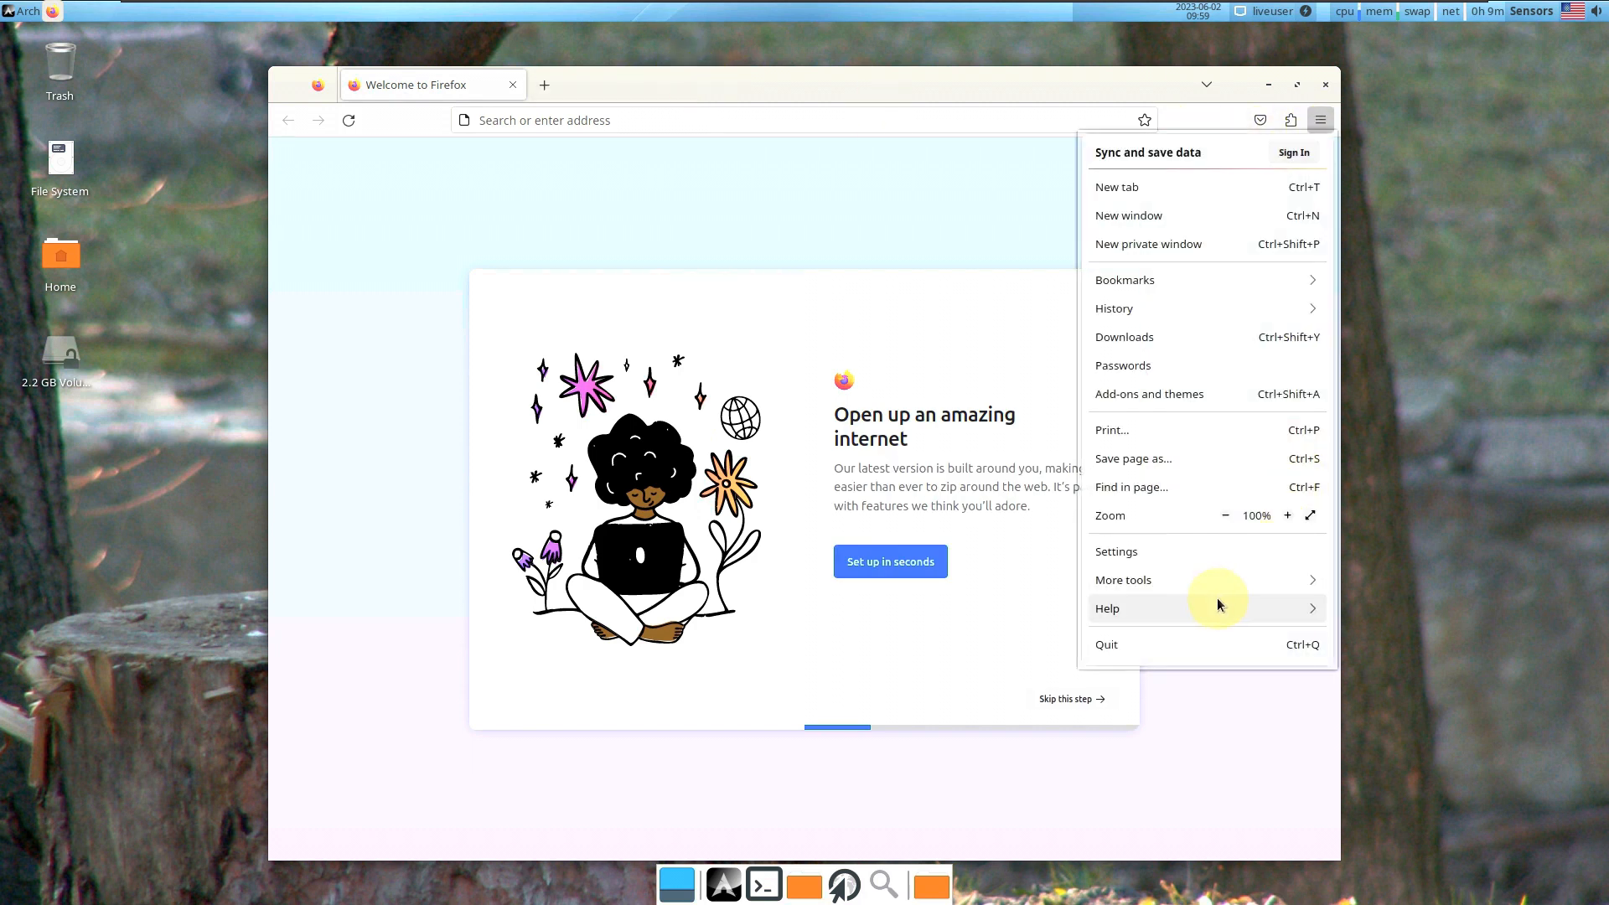
click(1215, 599)
click(1138, 332)
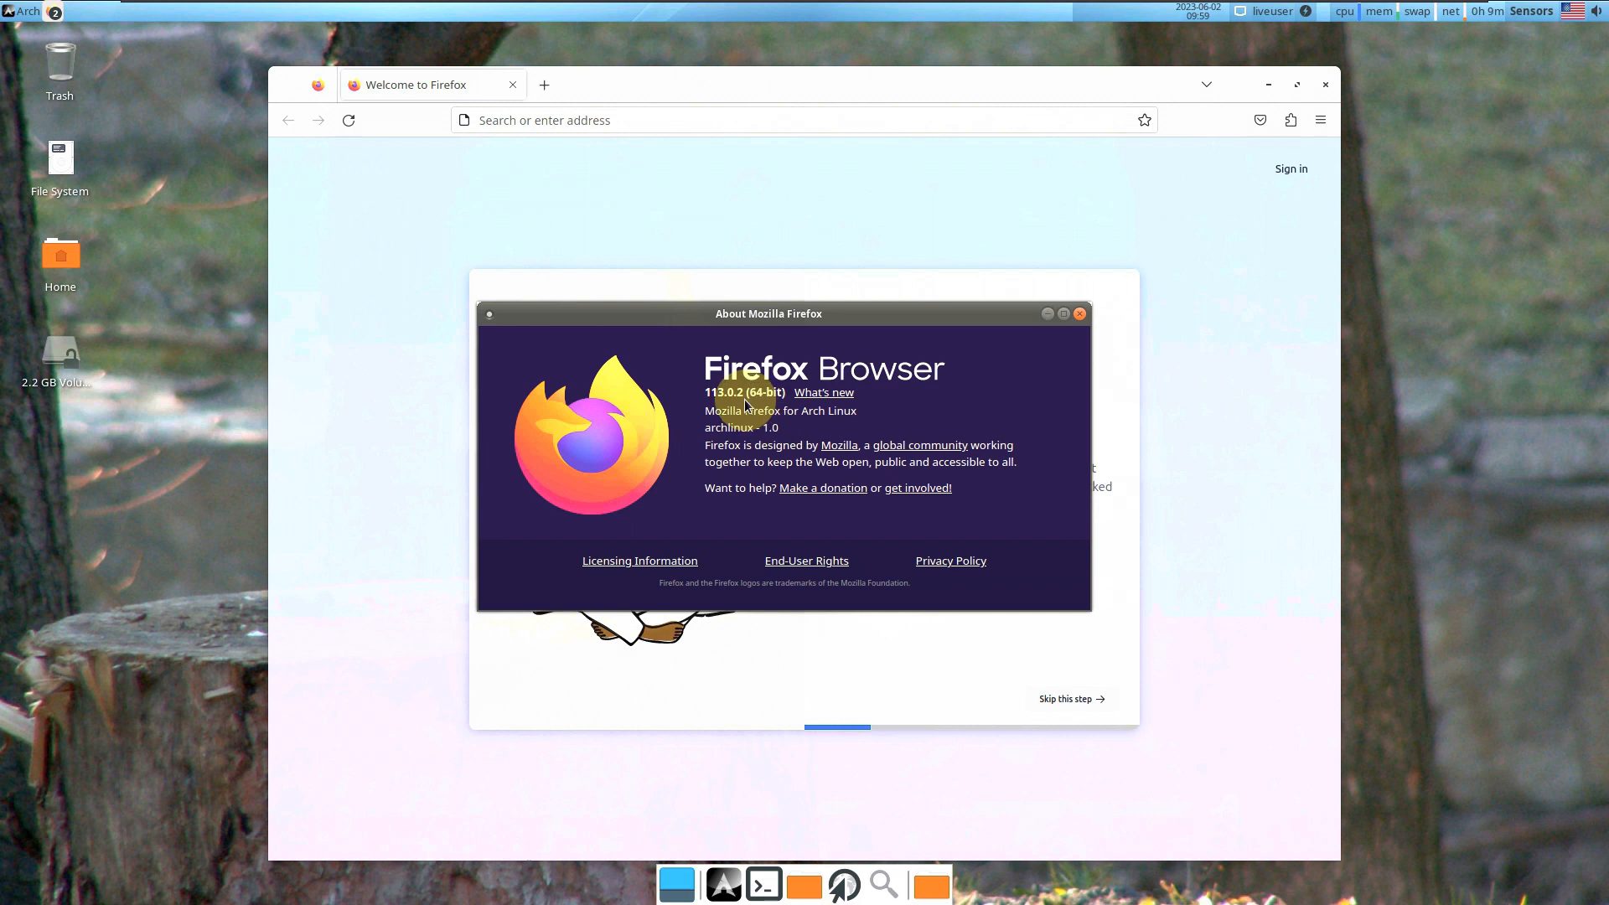
drag(704, 392, 804, 392)
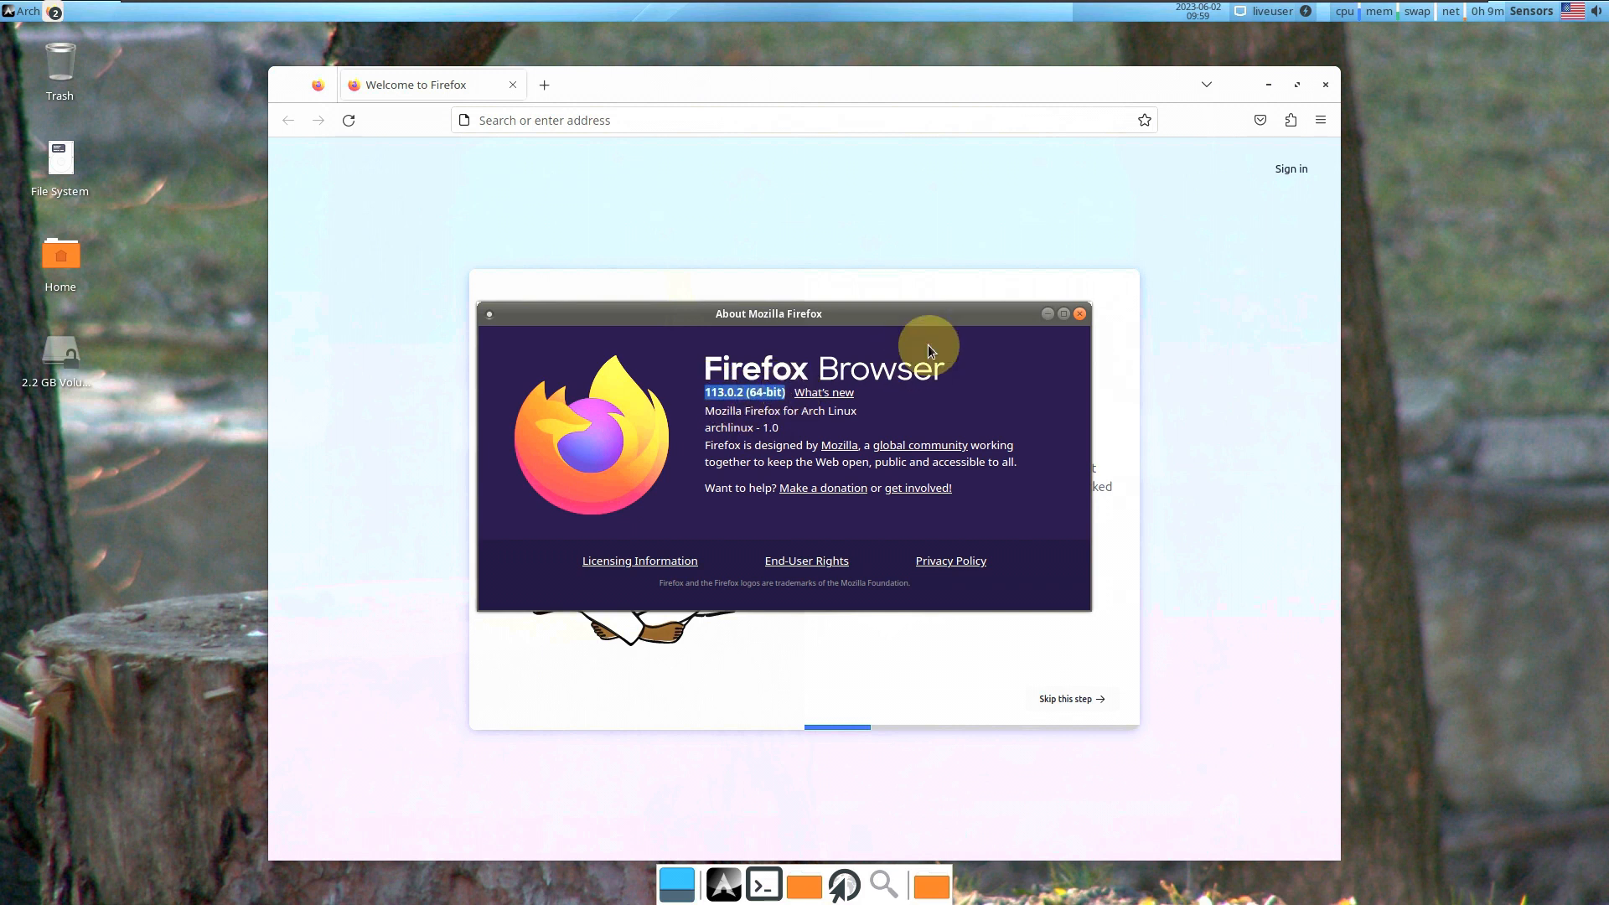
click(1078, 313)
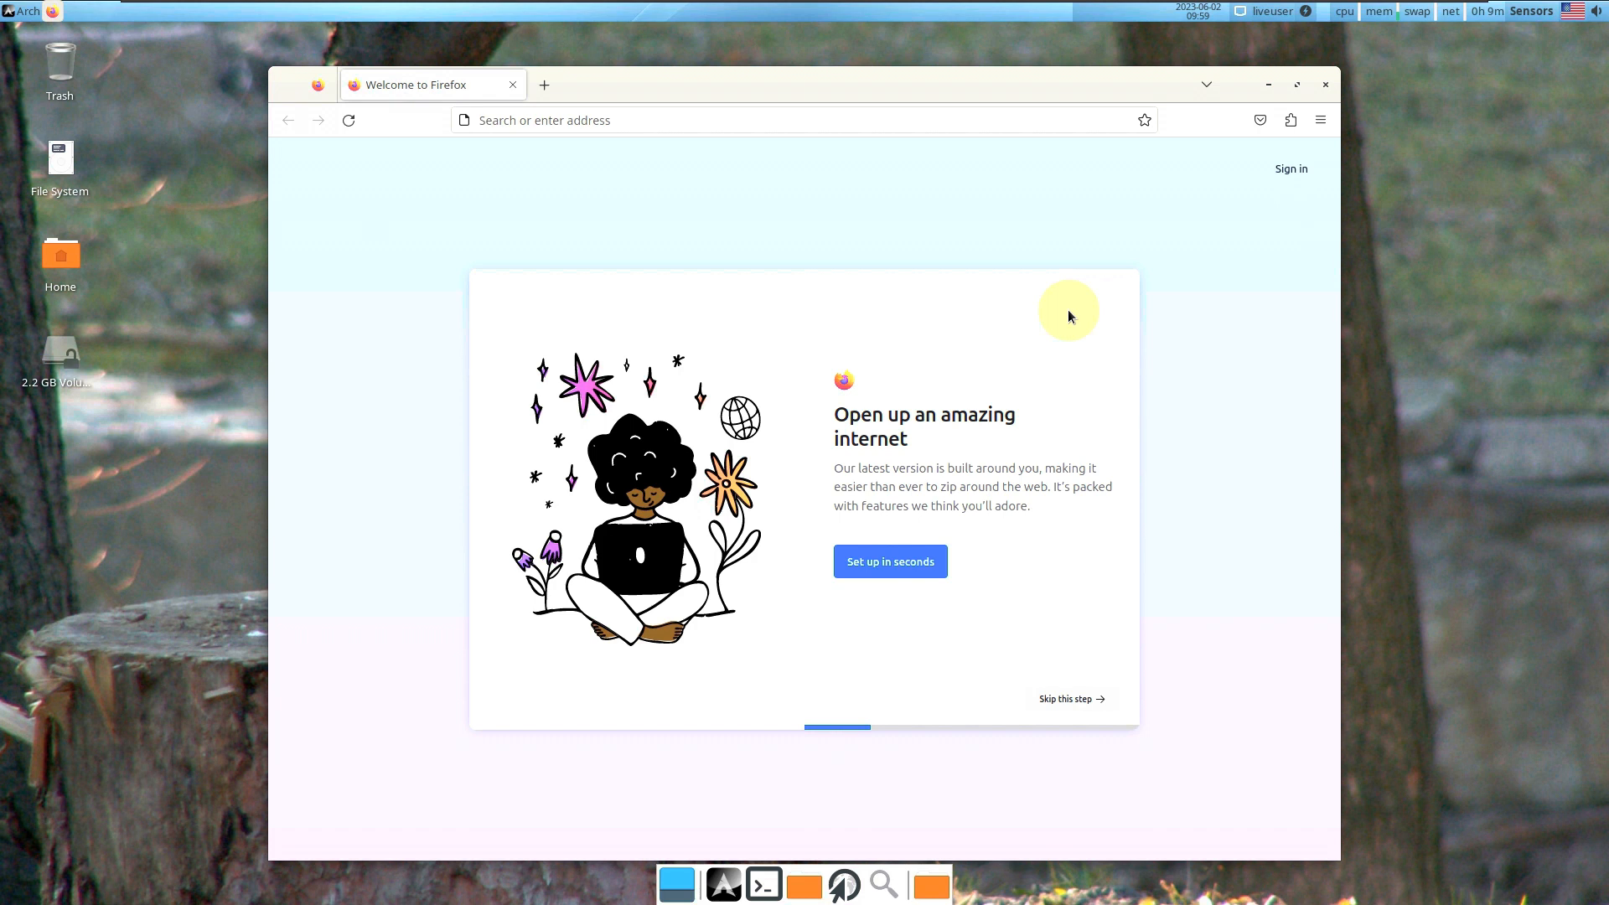
Search the web for "arch linux" and open the official Arch Linux site from the results
click(683, 120)
text(ar)
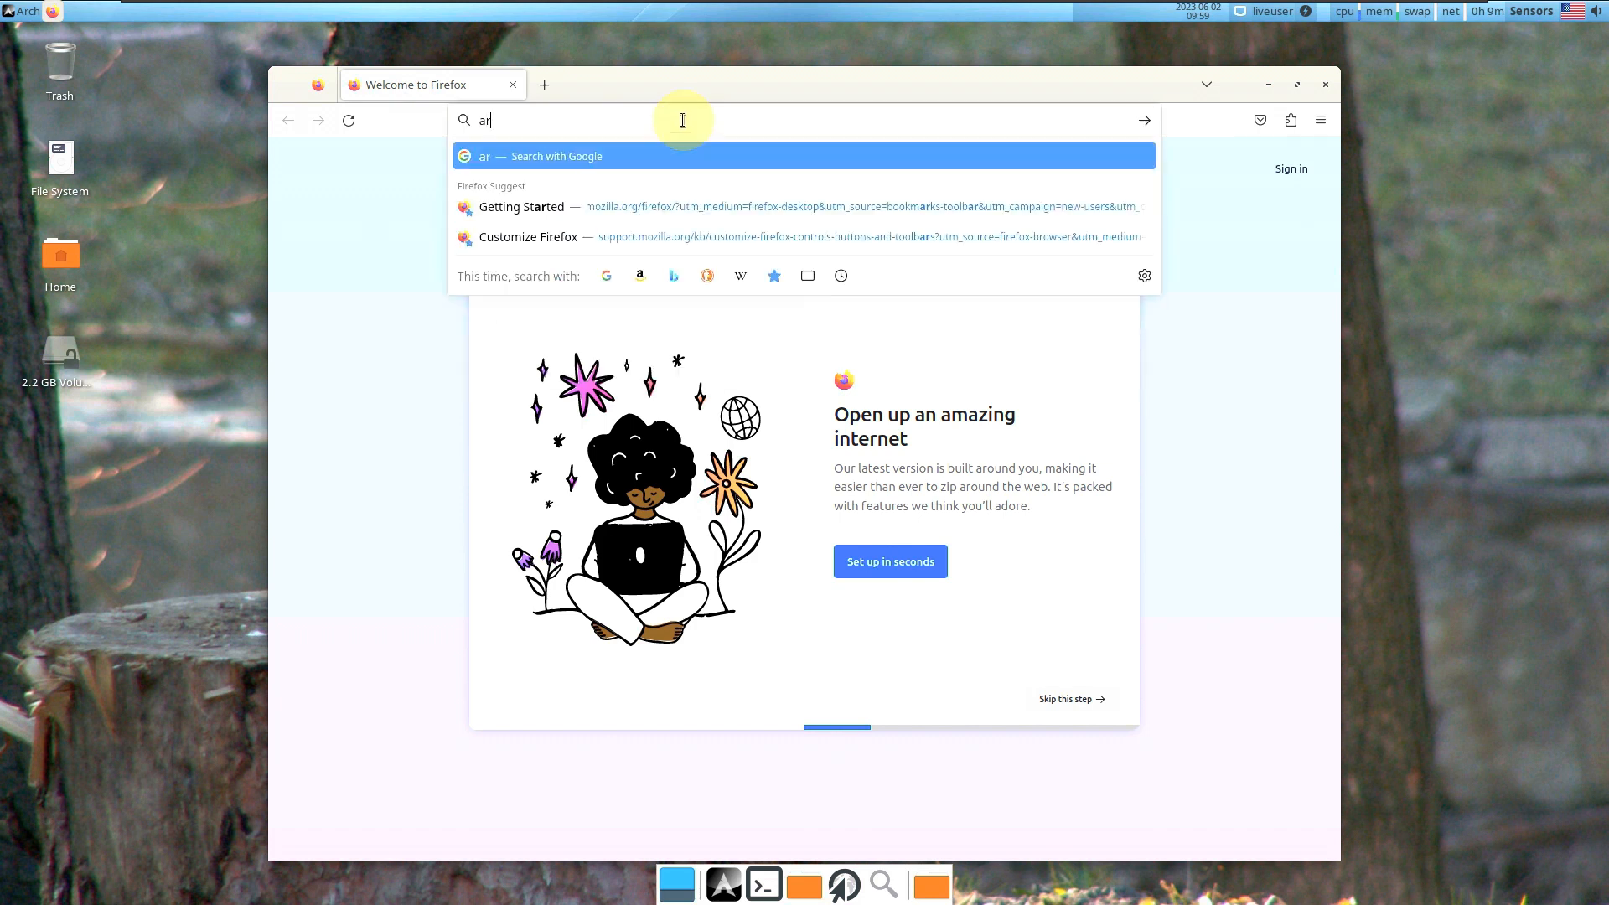
text(ch linu)
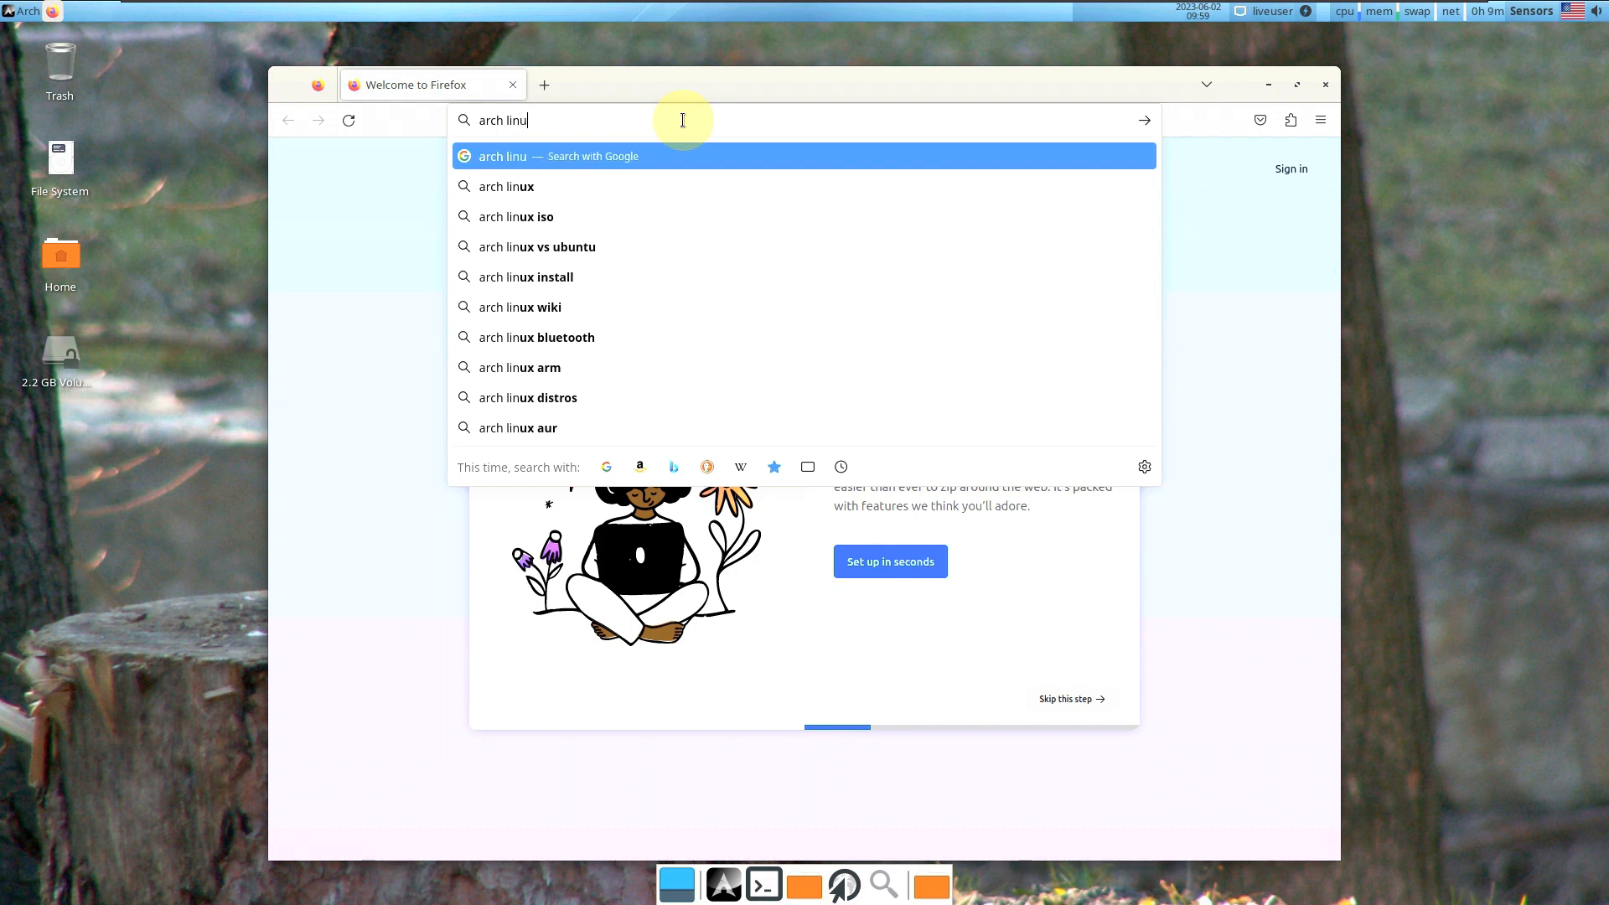
text(x)
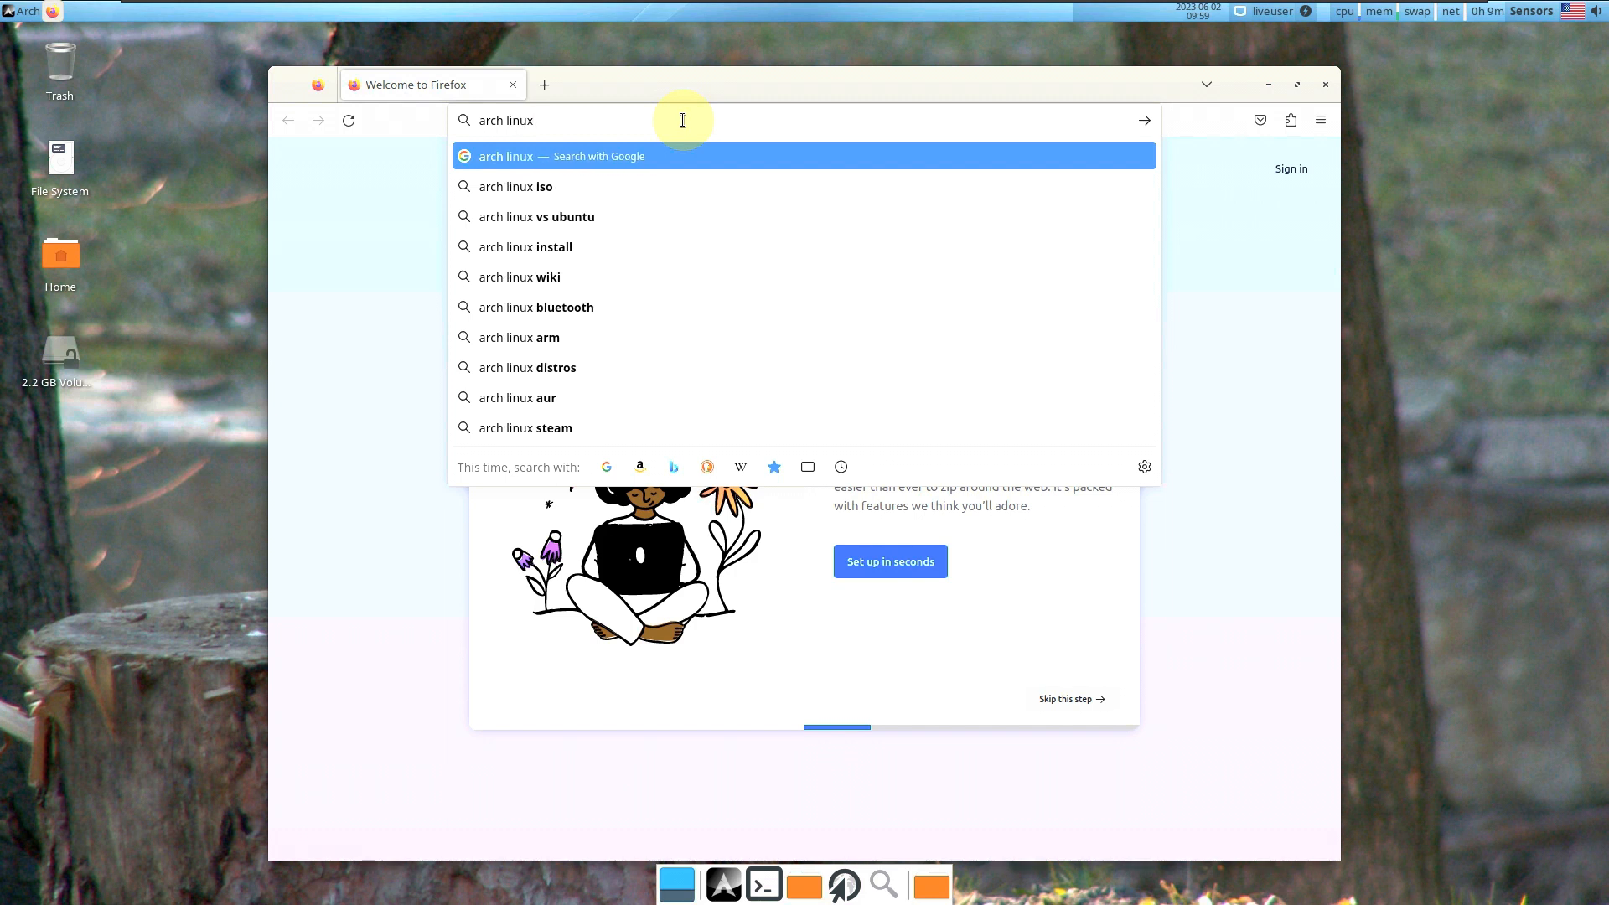
key(Return)
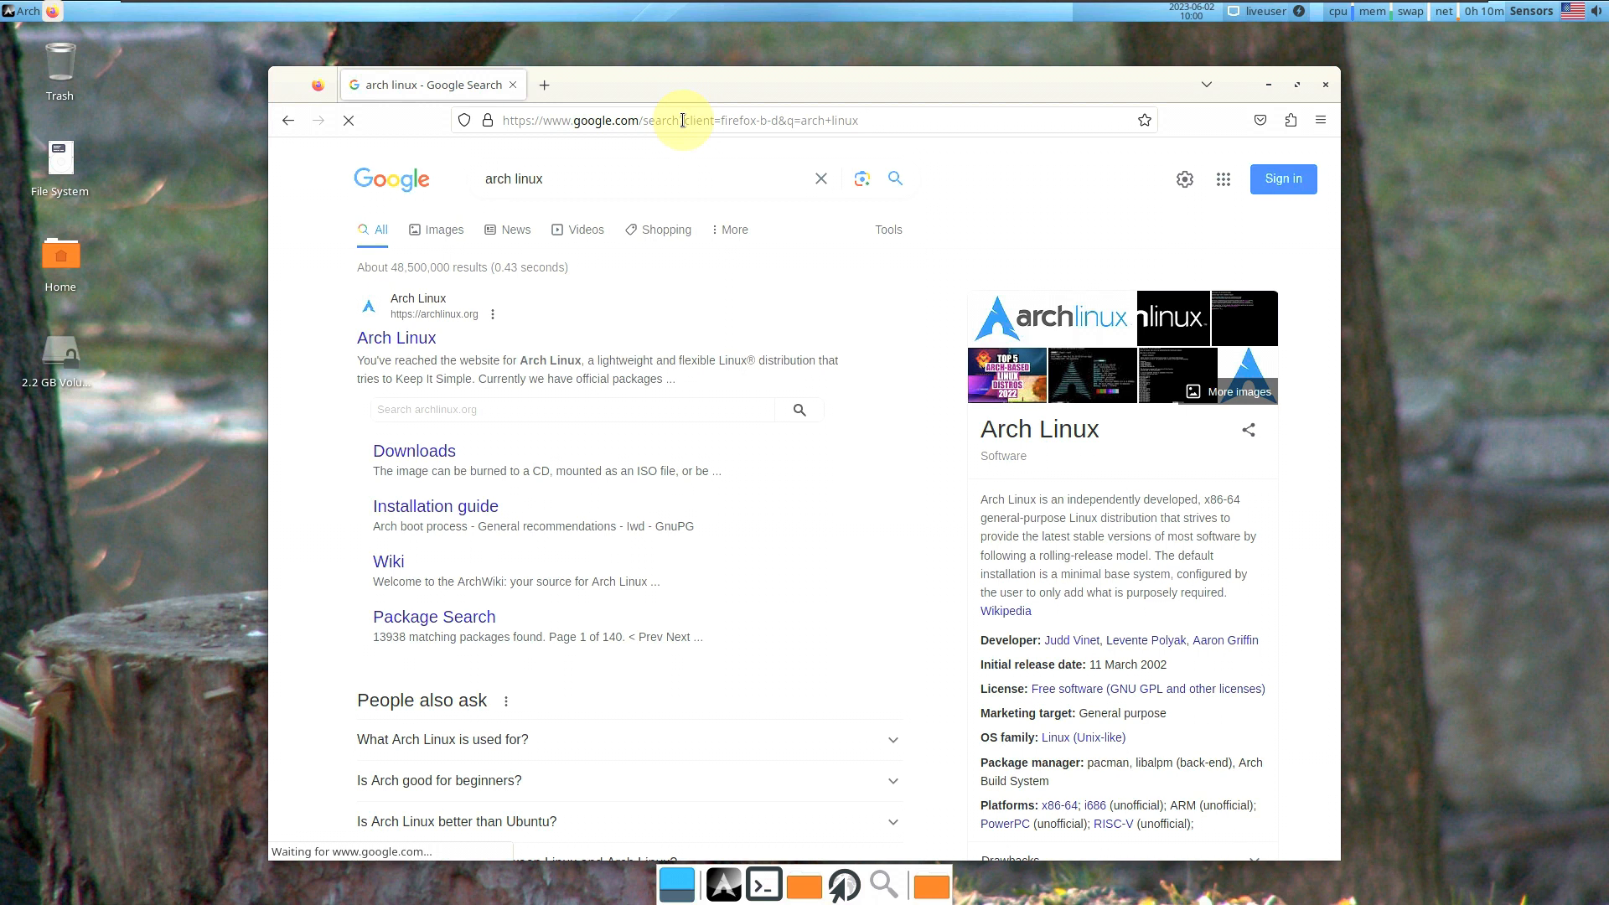
click(399, 339)
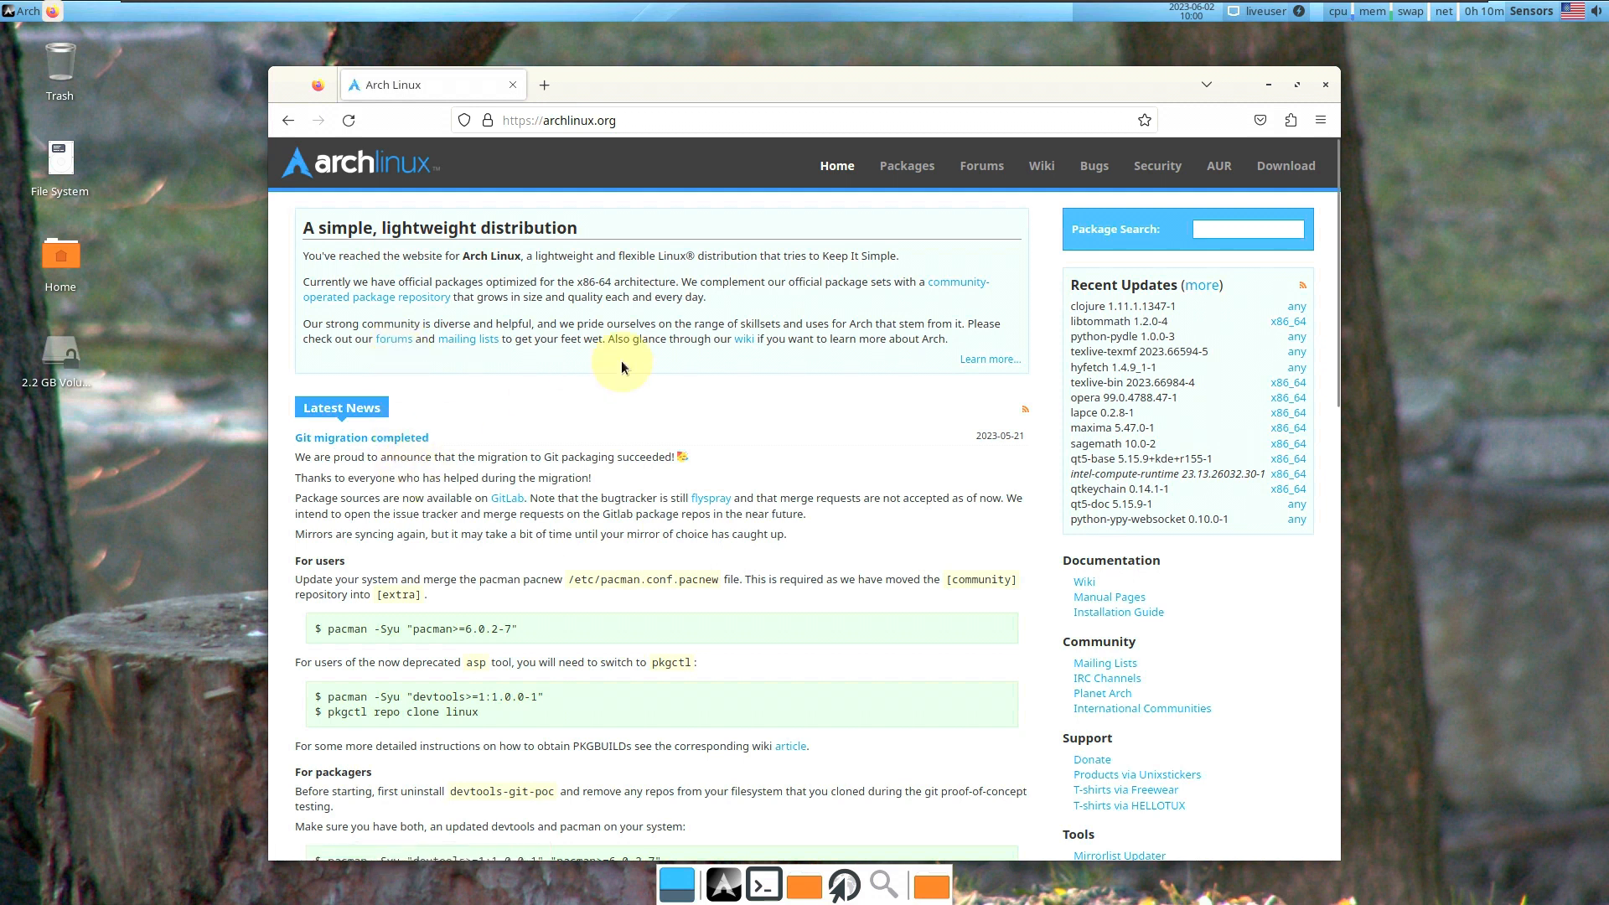
Look through the news on the Arch Linux home page and maximize the browser window
scroll(533, 587, down, 7)
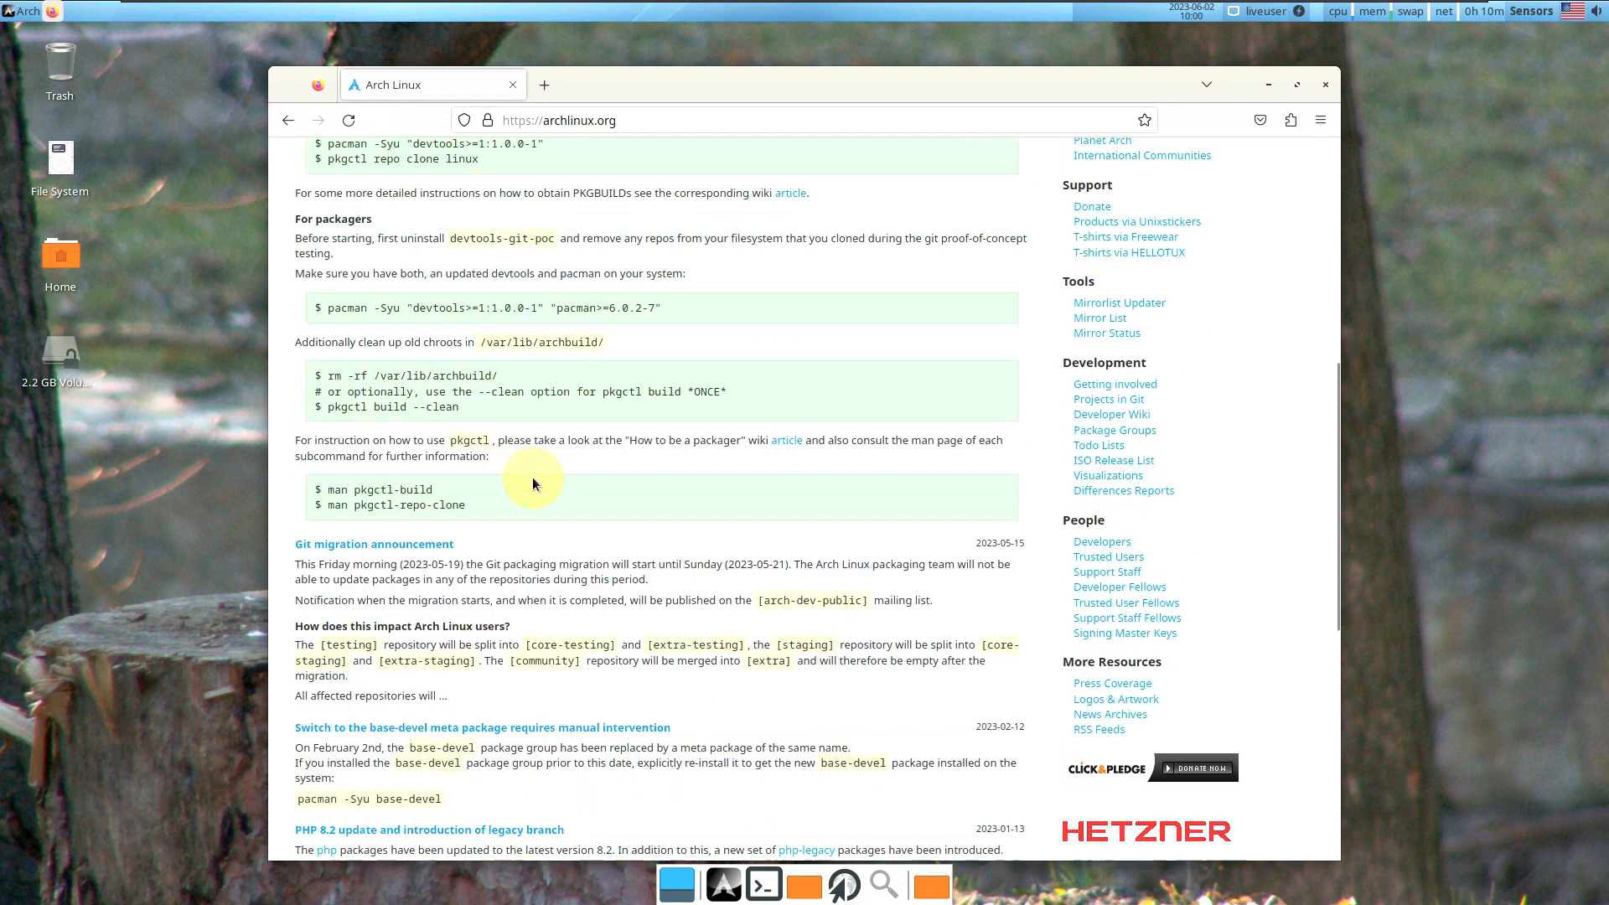
scroll(533, 484, down, 5)
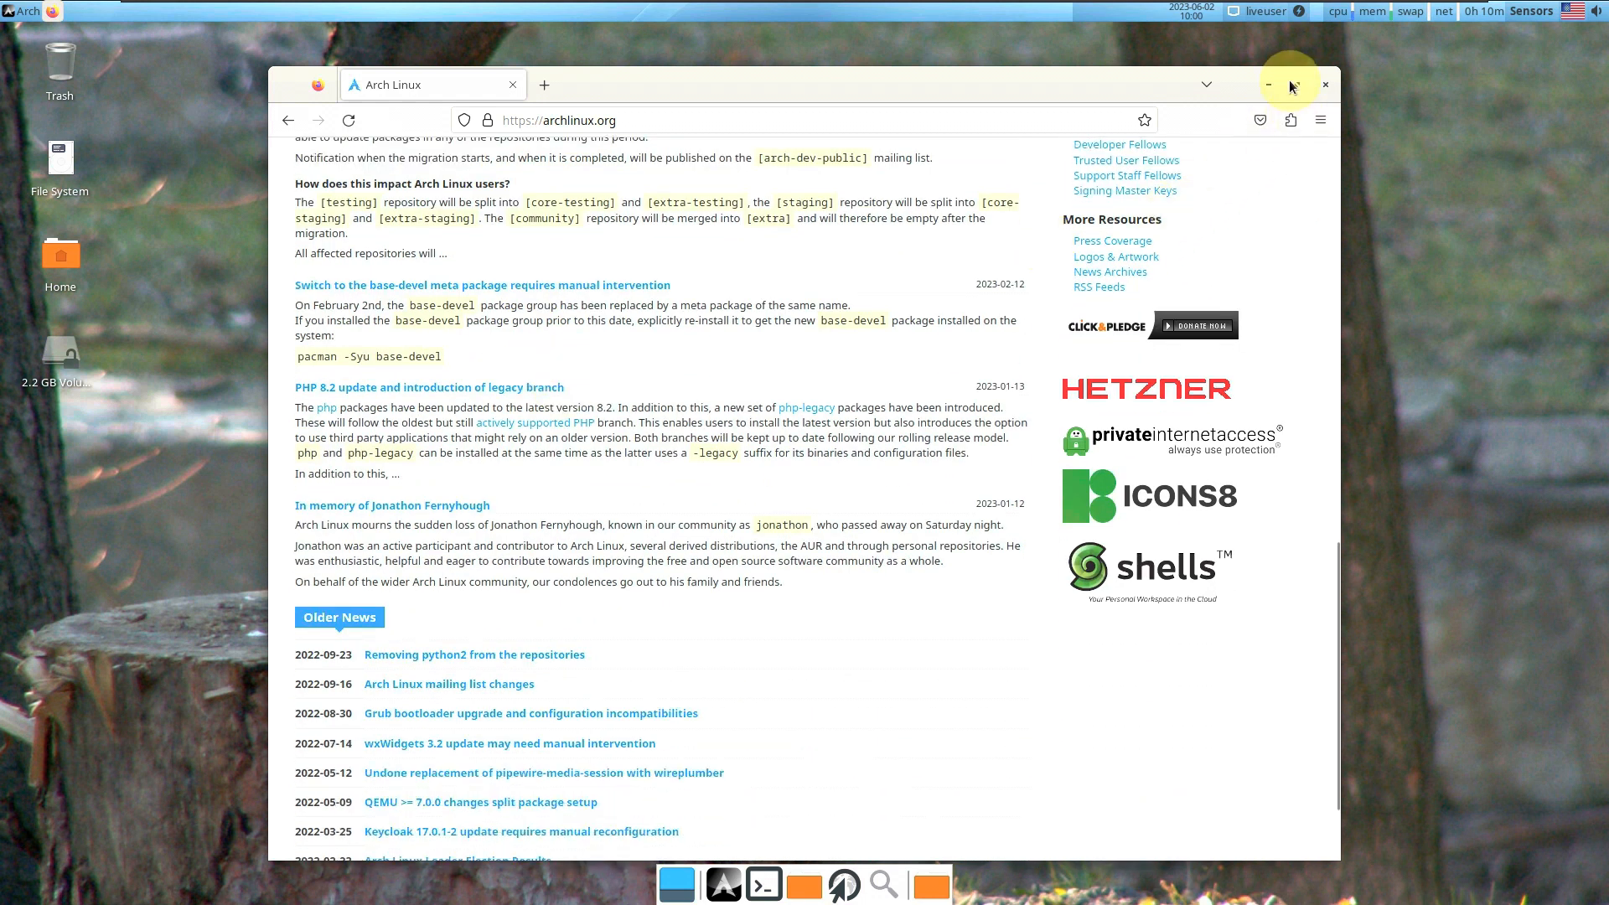
click(1291, 86)
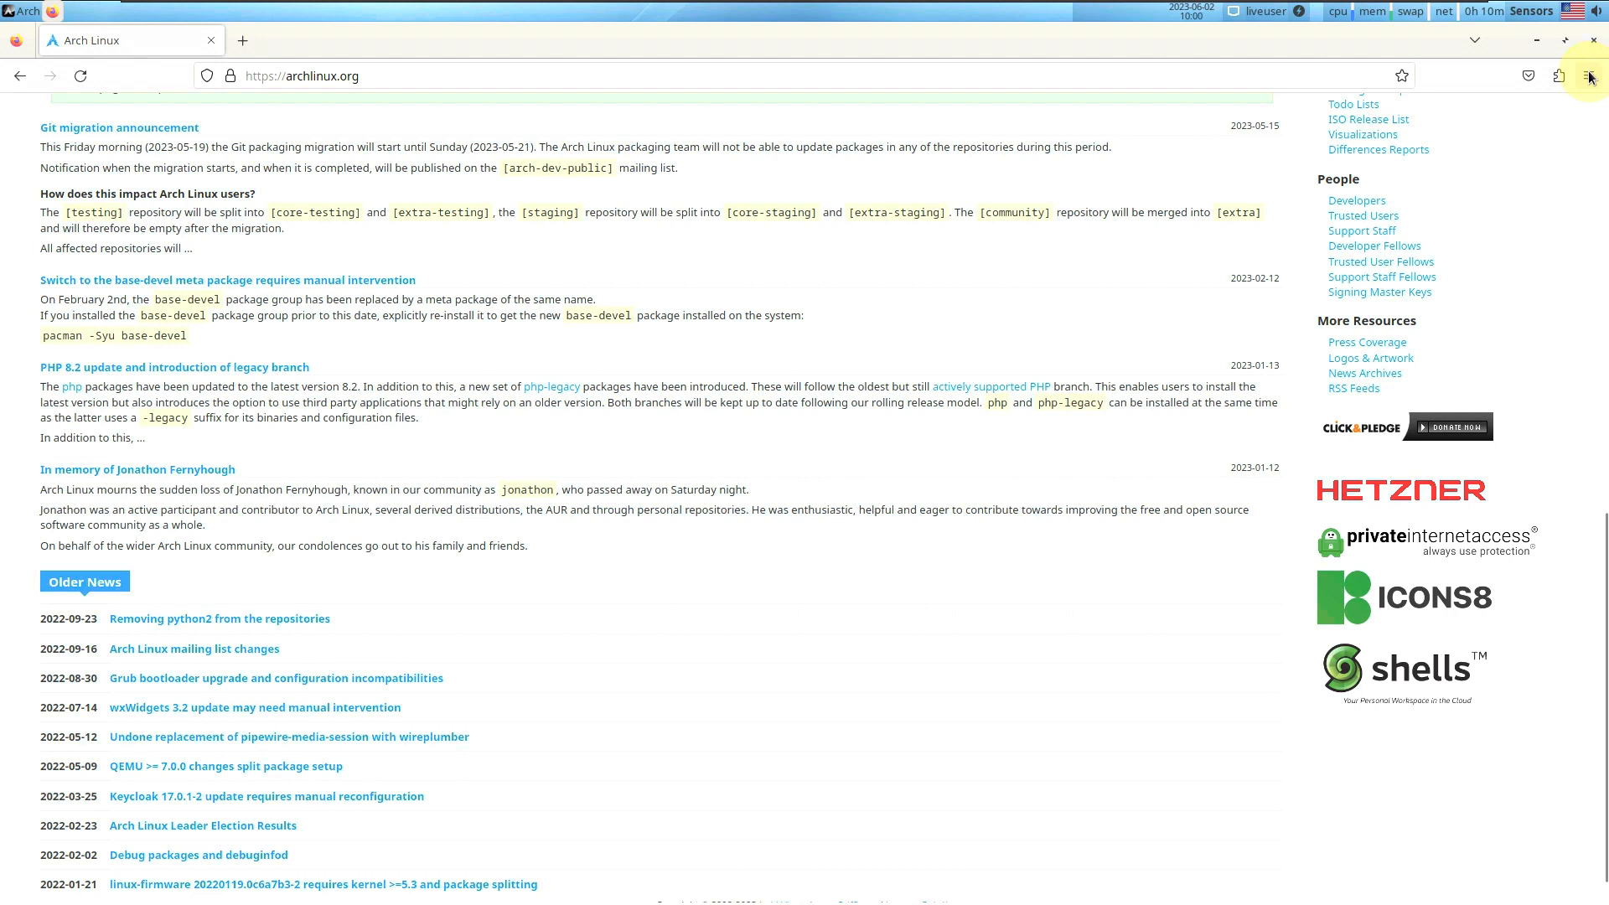
Check the browser version in the About Firefox window from the help options, and close that window
click(1590, 77)
click(1411, 557)
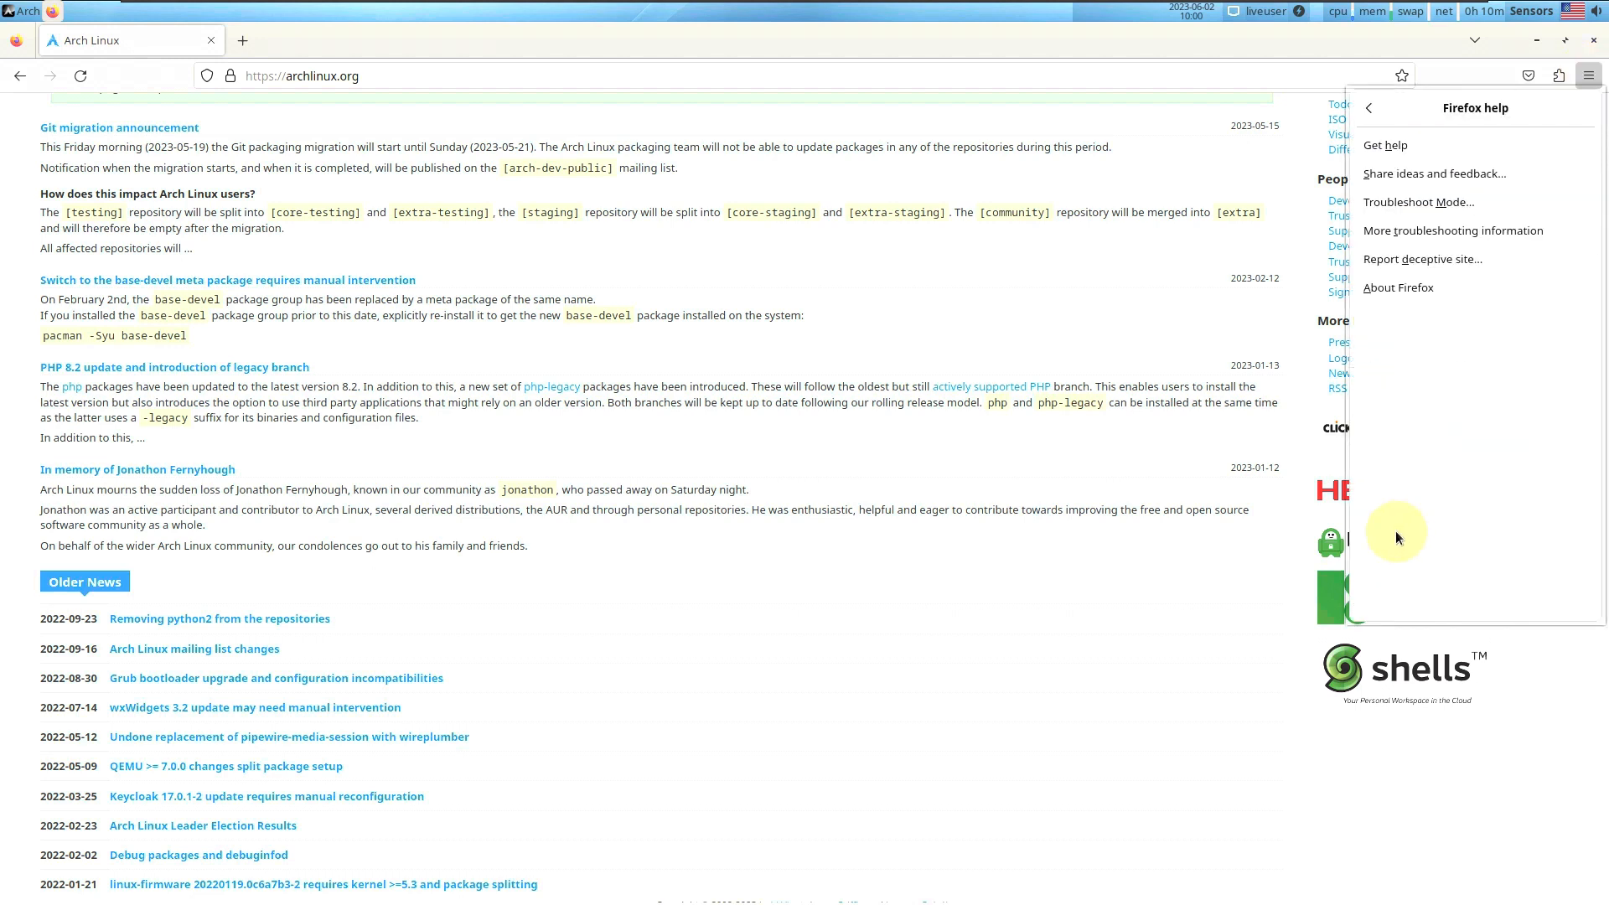
click(1391, 288)
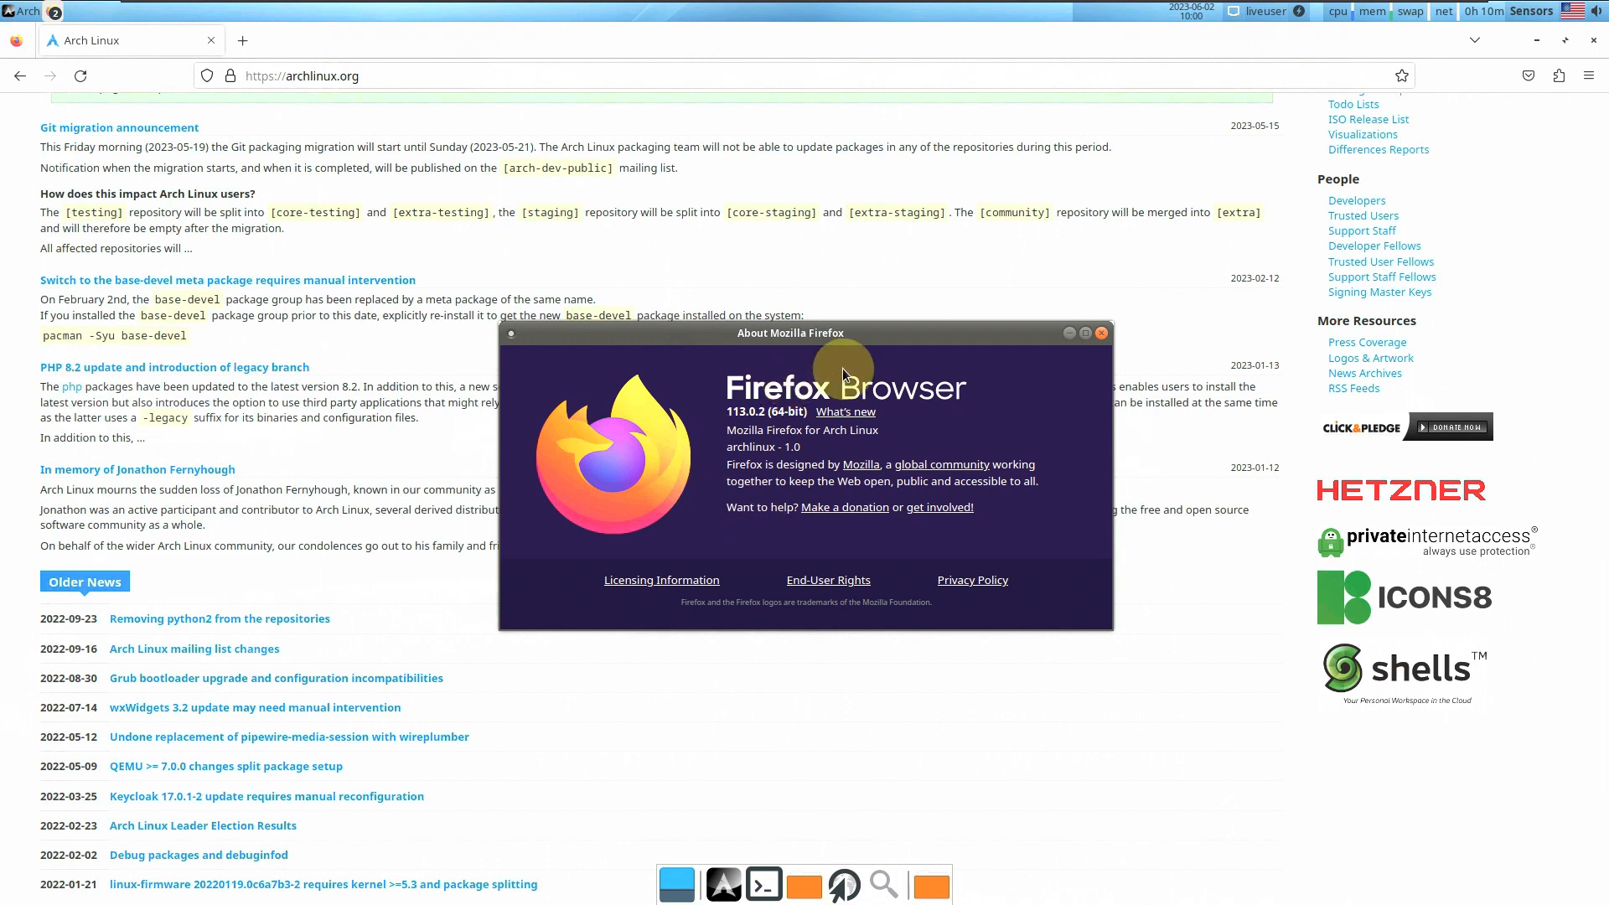
click(1102, 335)
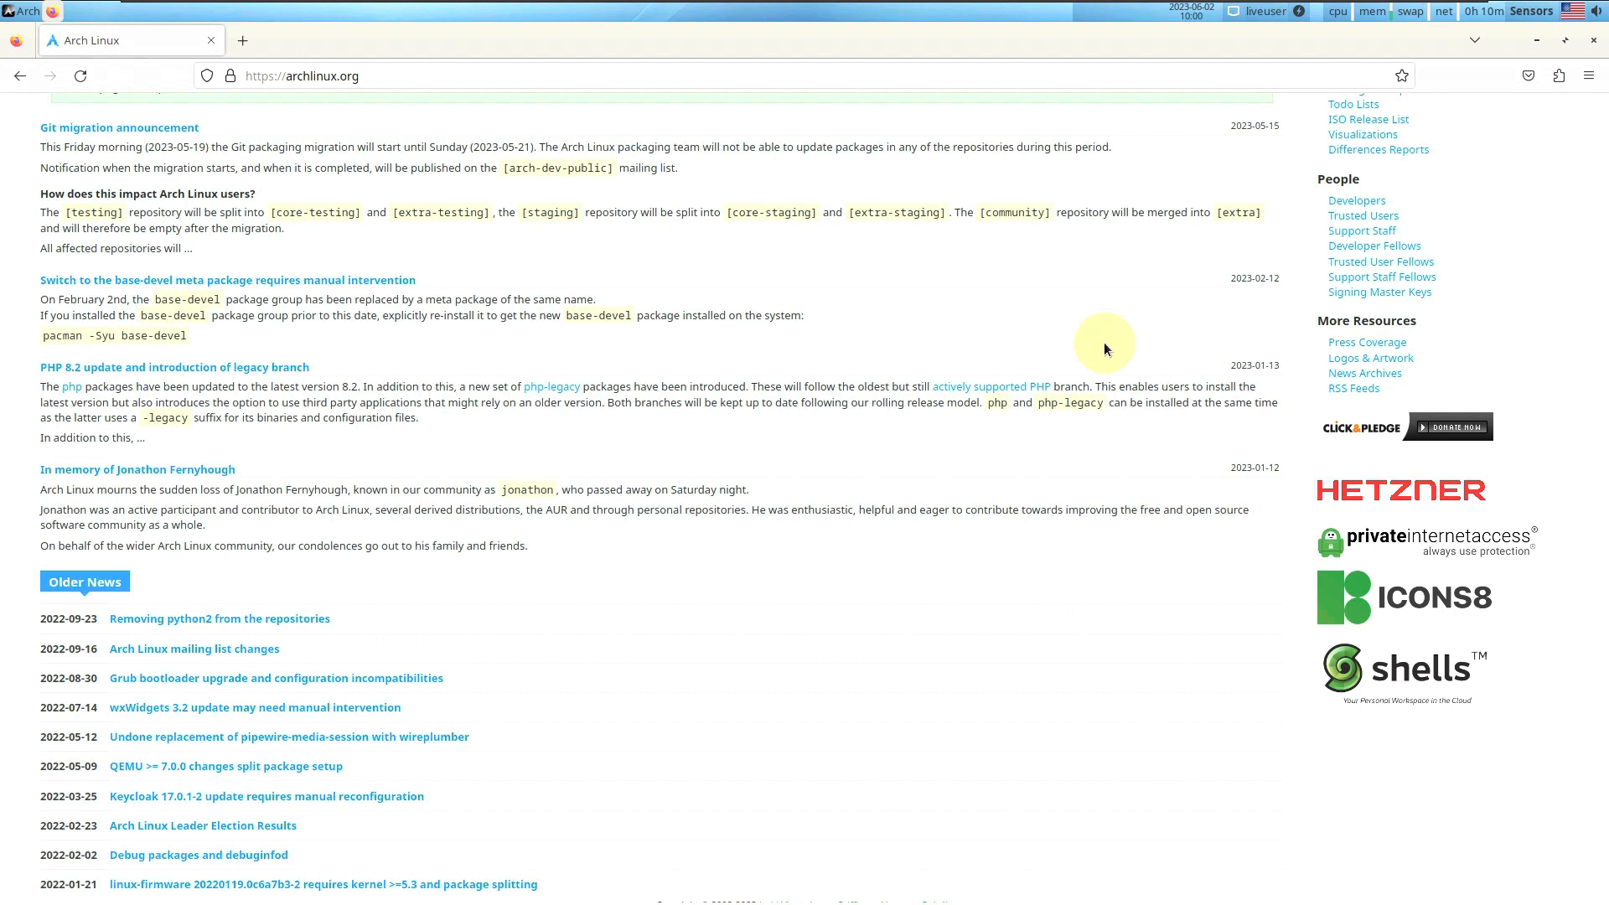
Open the Download page of the Arch Linux site and highlight the release info from Current Release through Installation Guide
scroll(460, 402, up, 15)
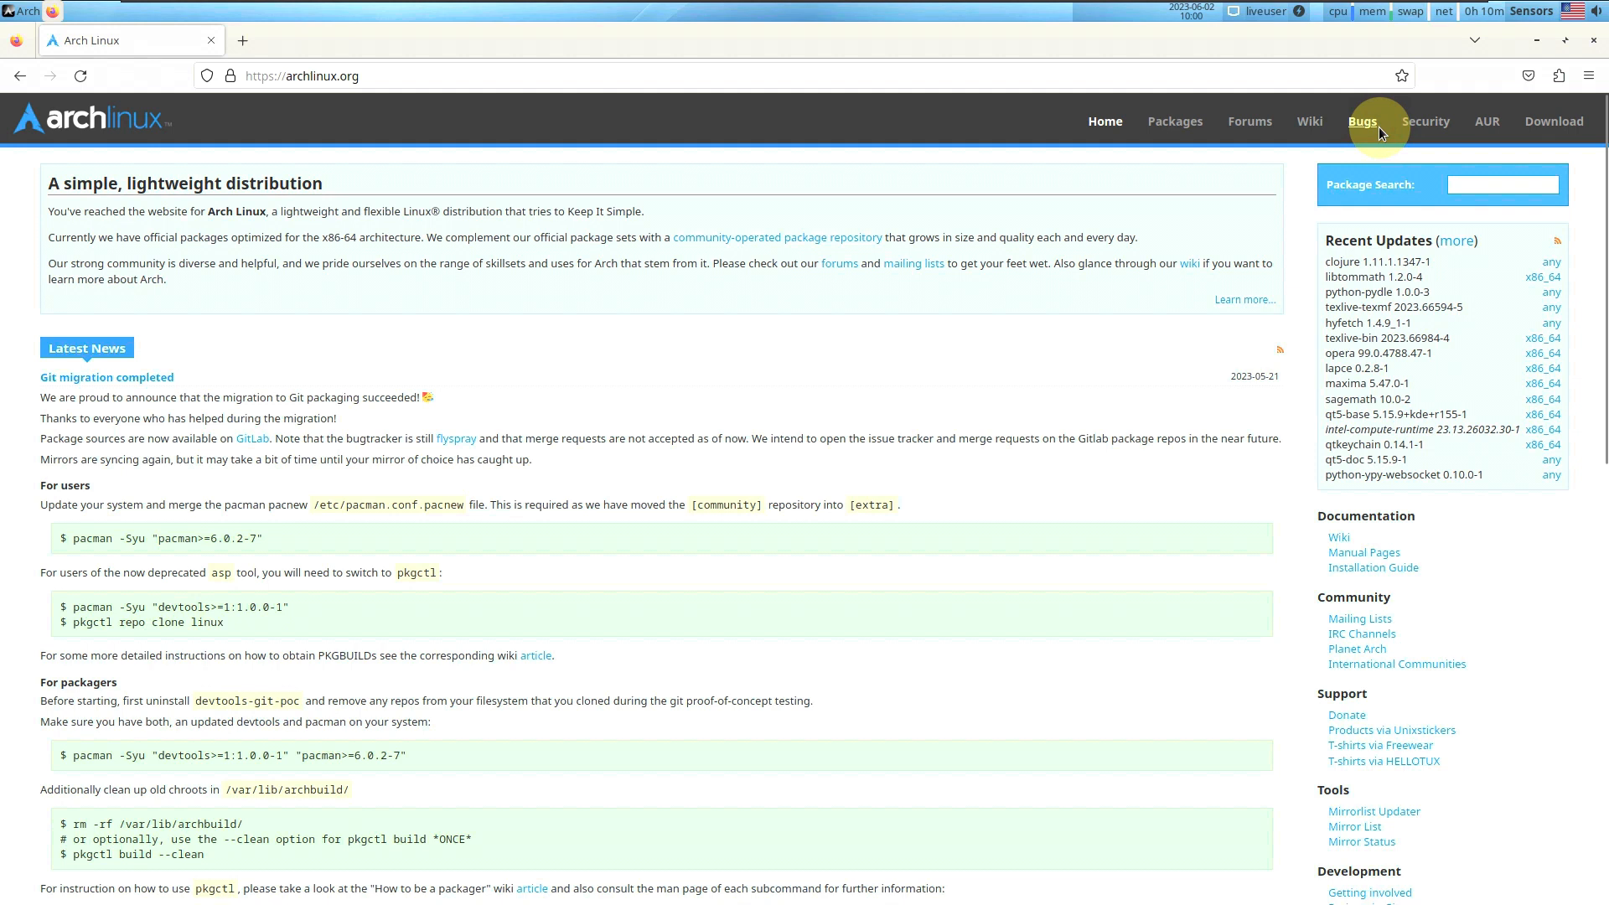
click(1570, 121)
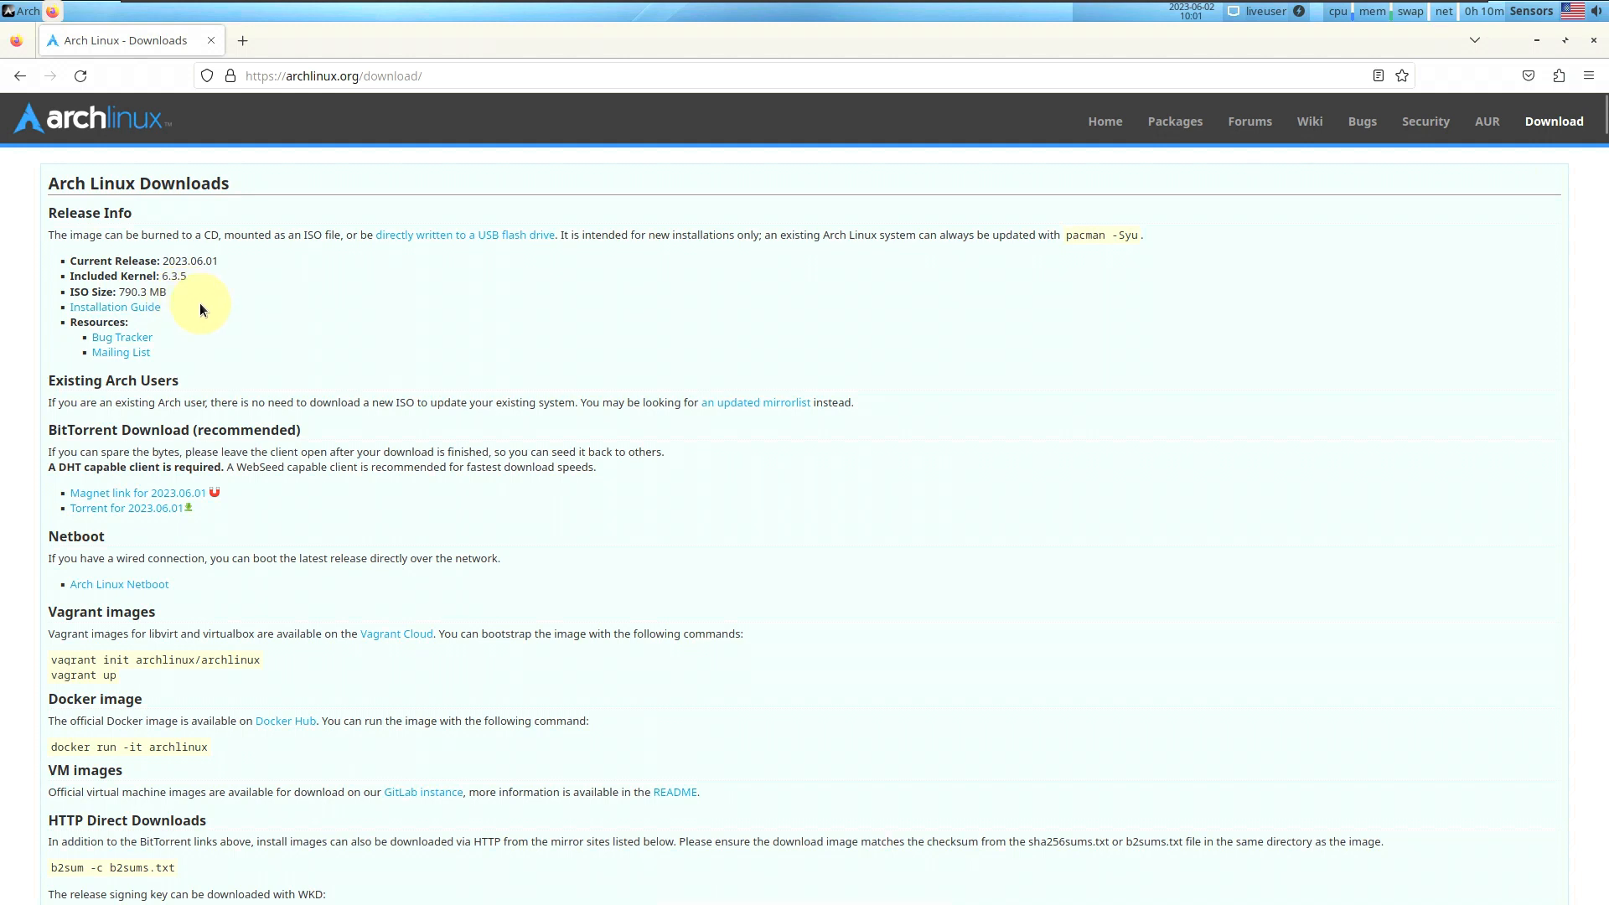
drag(209, 309, 59, 245)
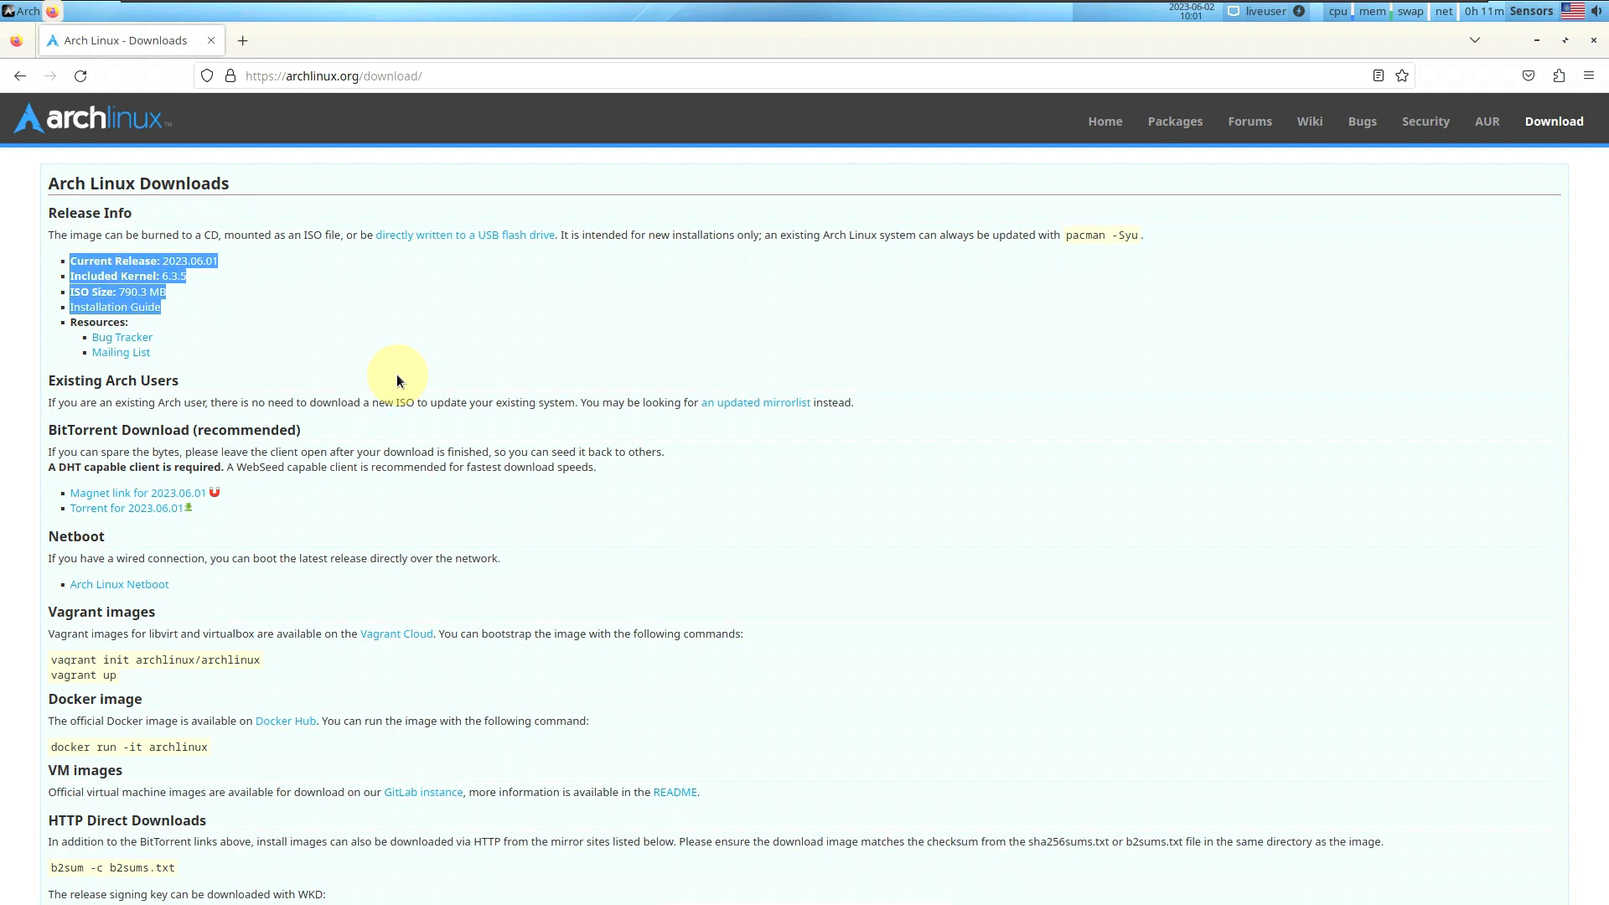
Look through the checksums and country mirror lists, and highlight only the Current Release and Included Kernel lines of the release info
scroll(397, 381, down, 10)
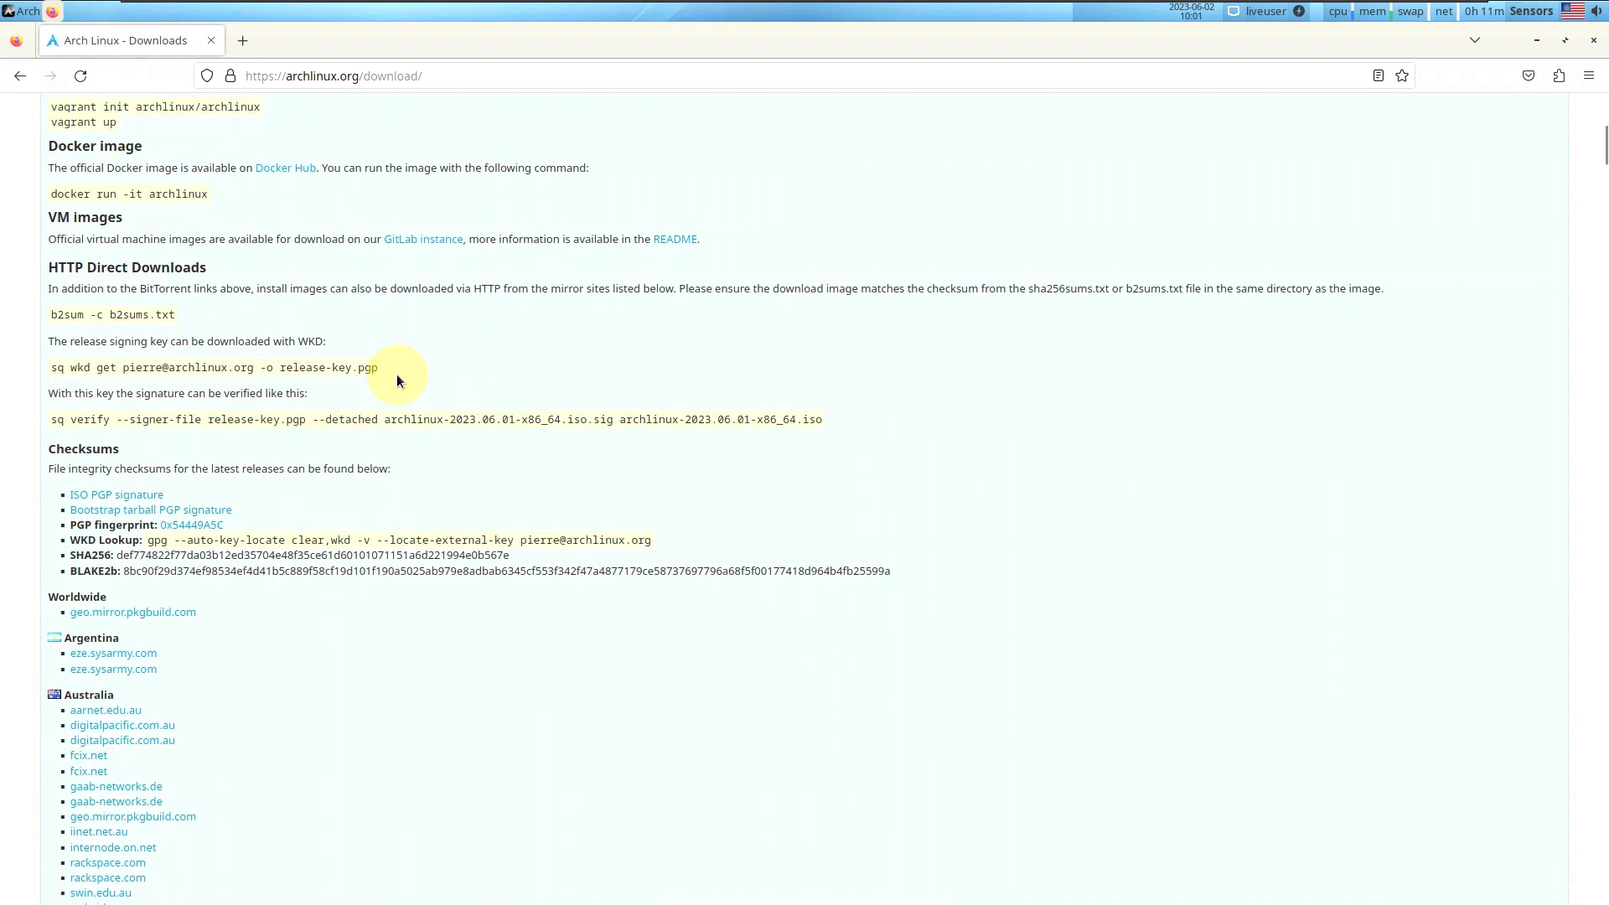
scroll(397, 381, down, 15)
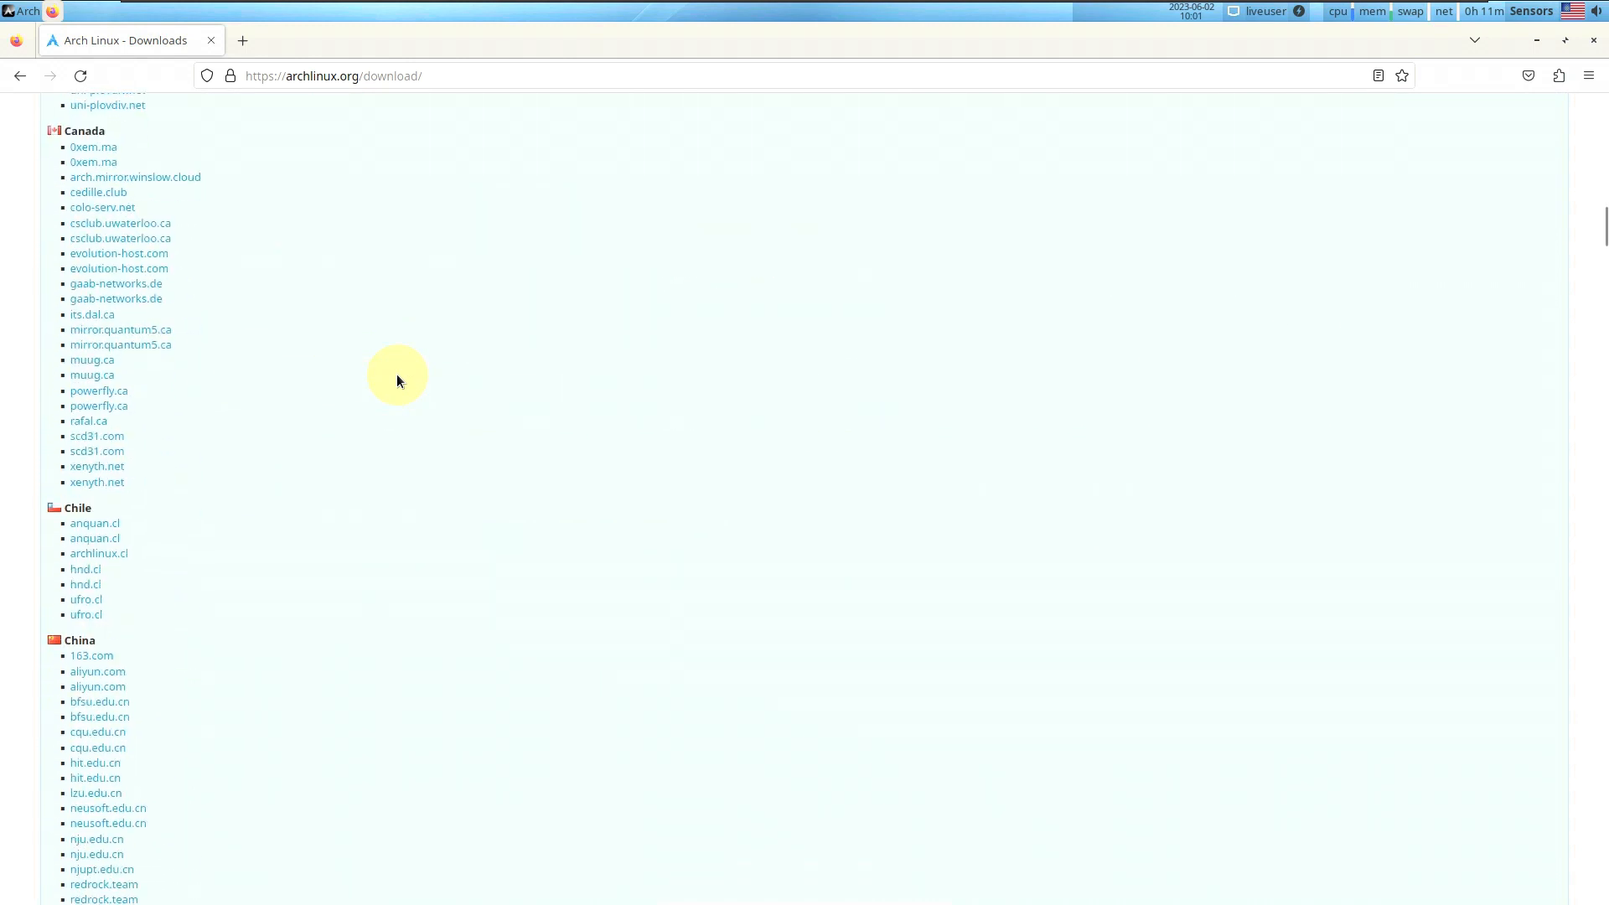
scroll(397, 381, down, 5)
scroll(397, 381, up, 15)
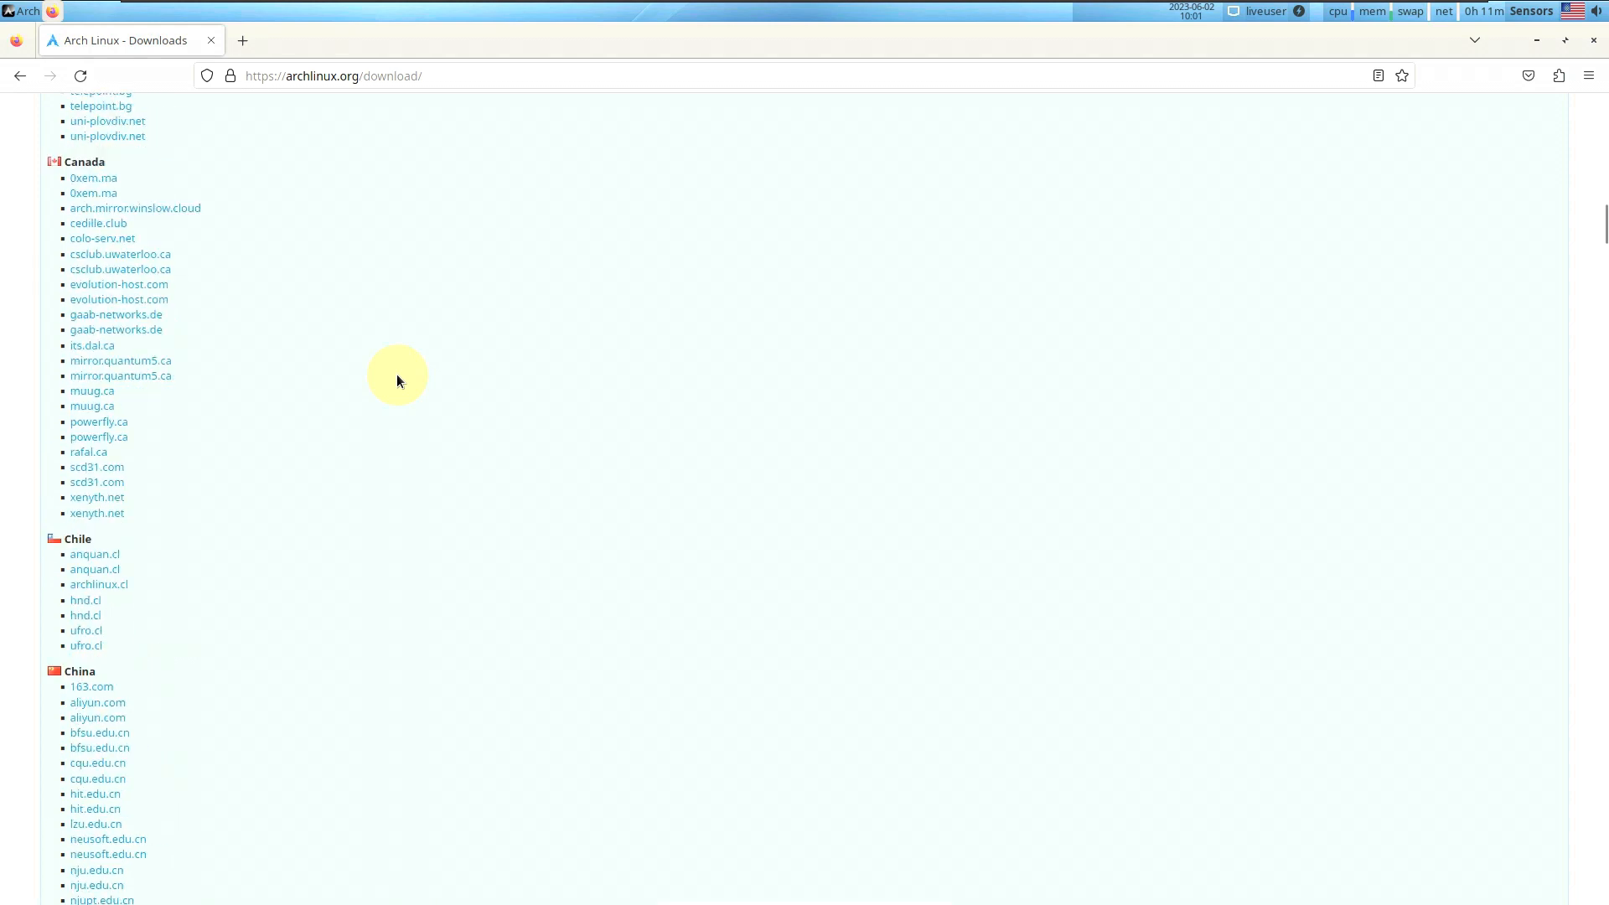
scroll(397, 381, up, 15)
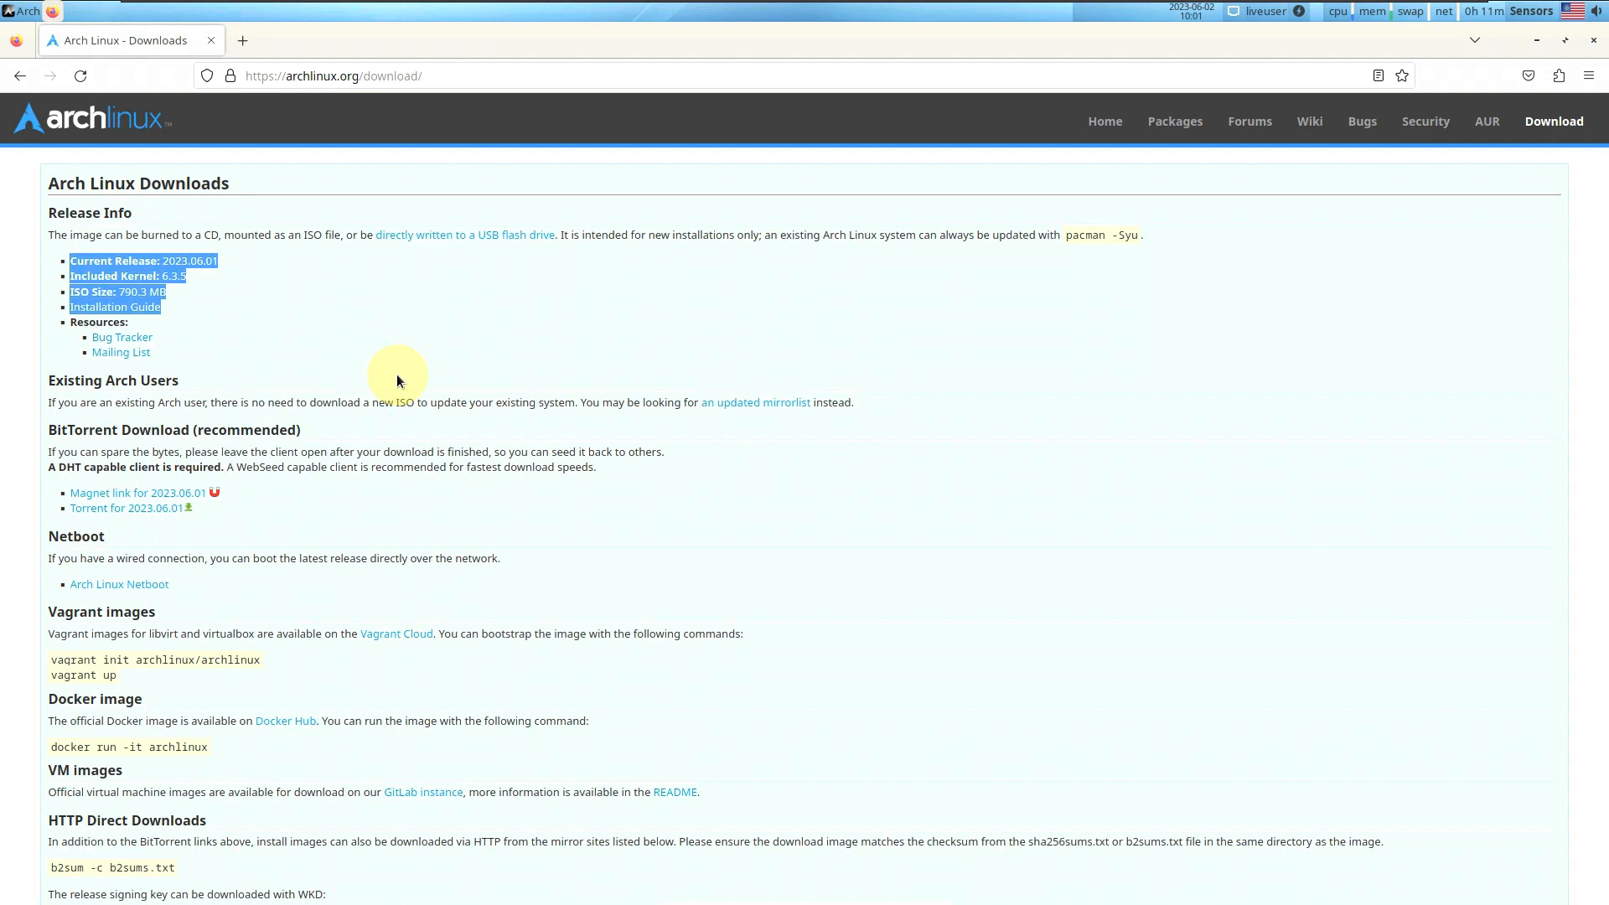
click(236, 332)
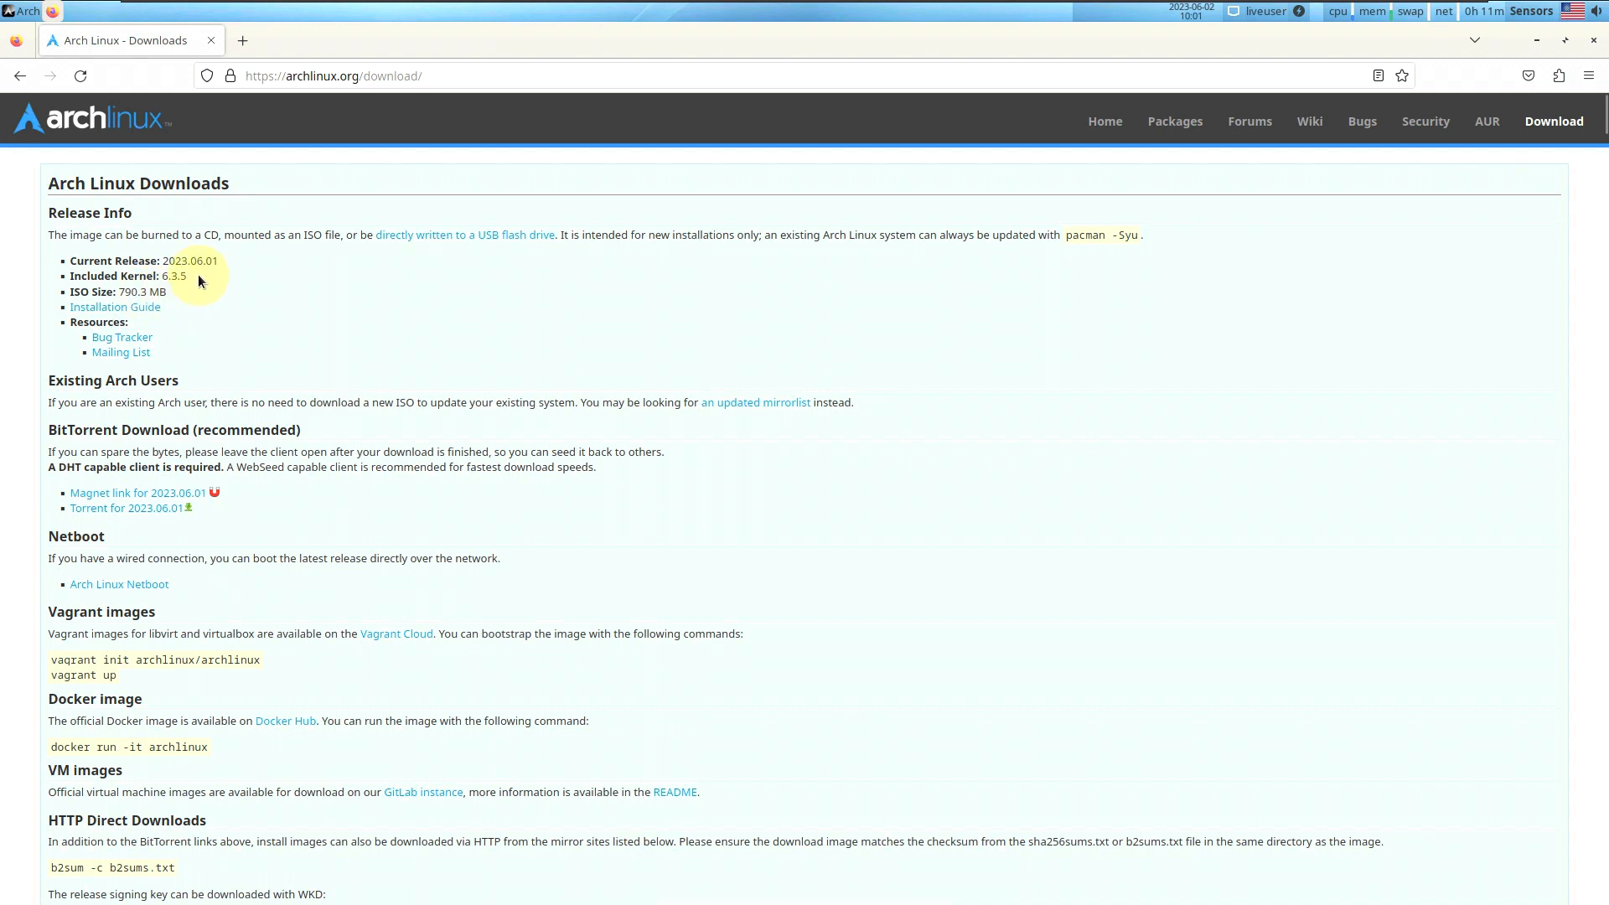
drag(200, 281, 72, 260)
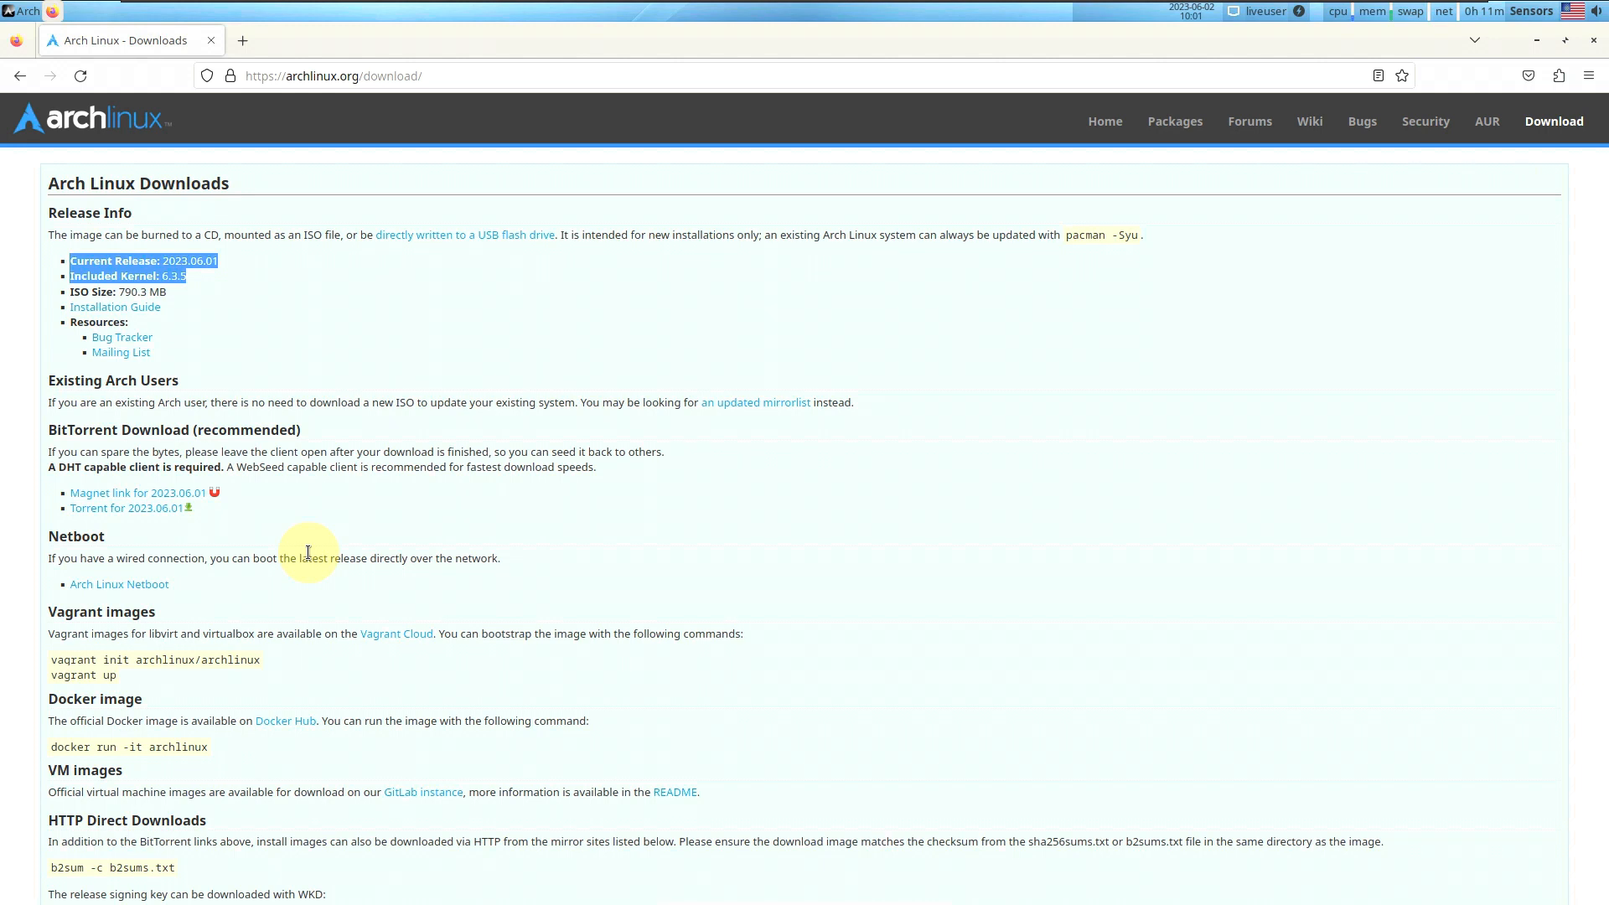
Start downloading archlinux-x86_64.iso from the aarnet.edu.au mirror under Australia, cancel the download and close Firefox
scroll(308, 551, down, 6)
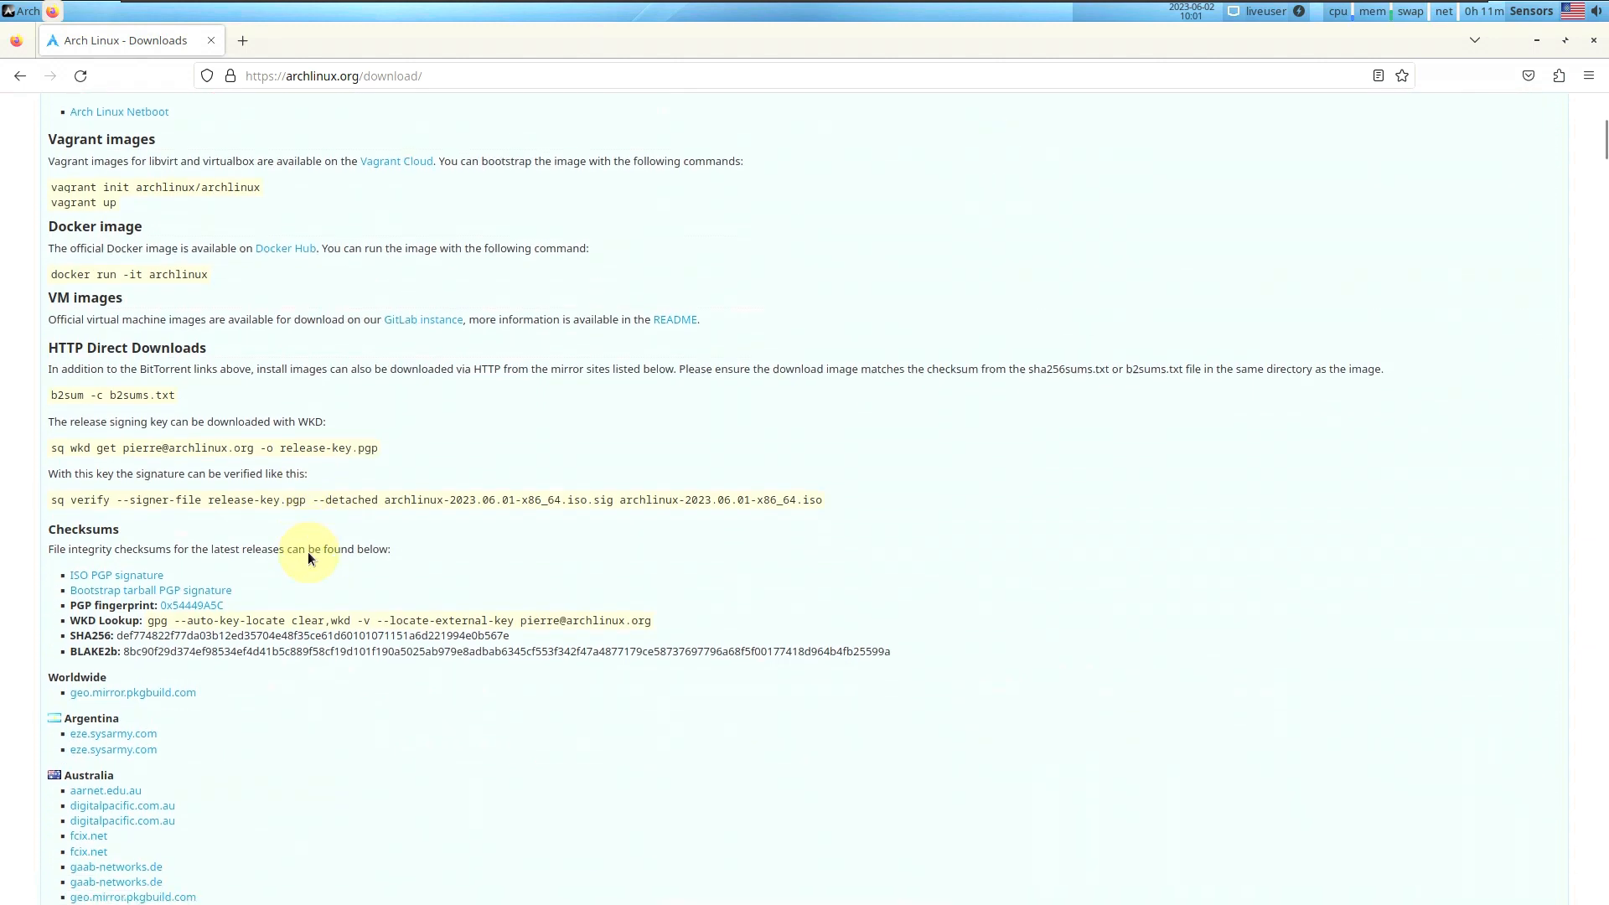
click(114, 712)
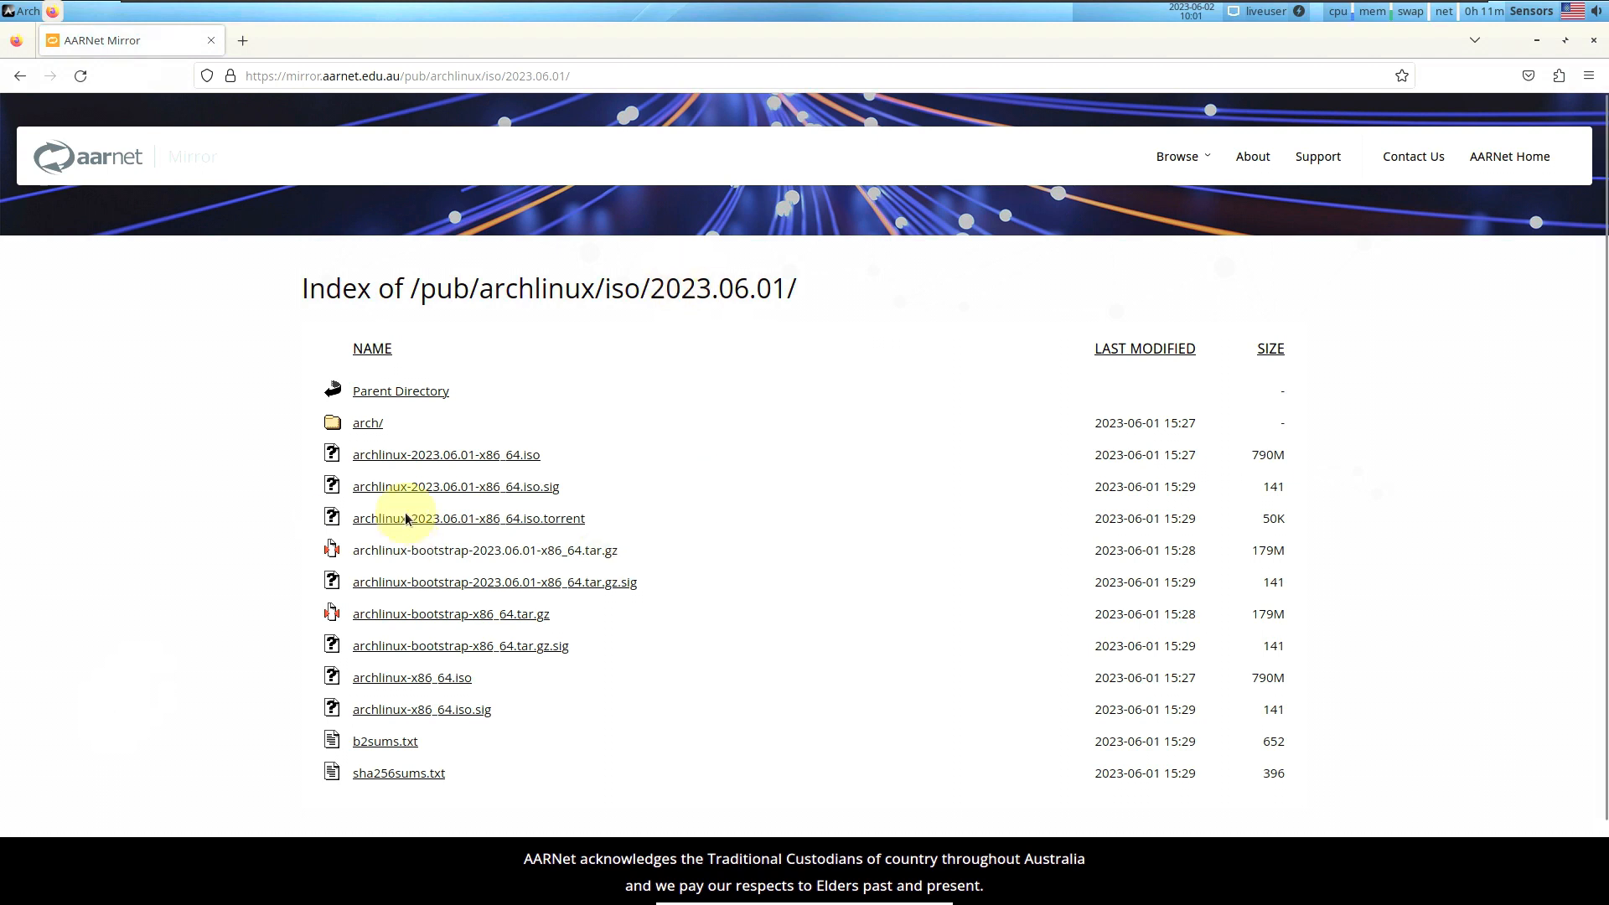
click(463, 679)
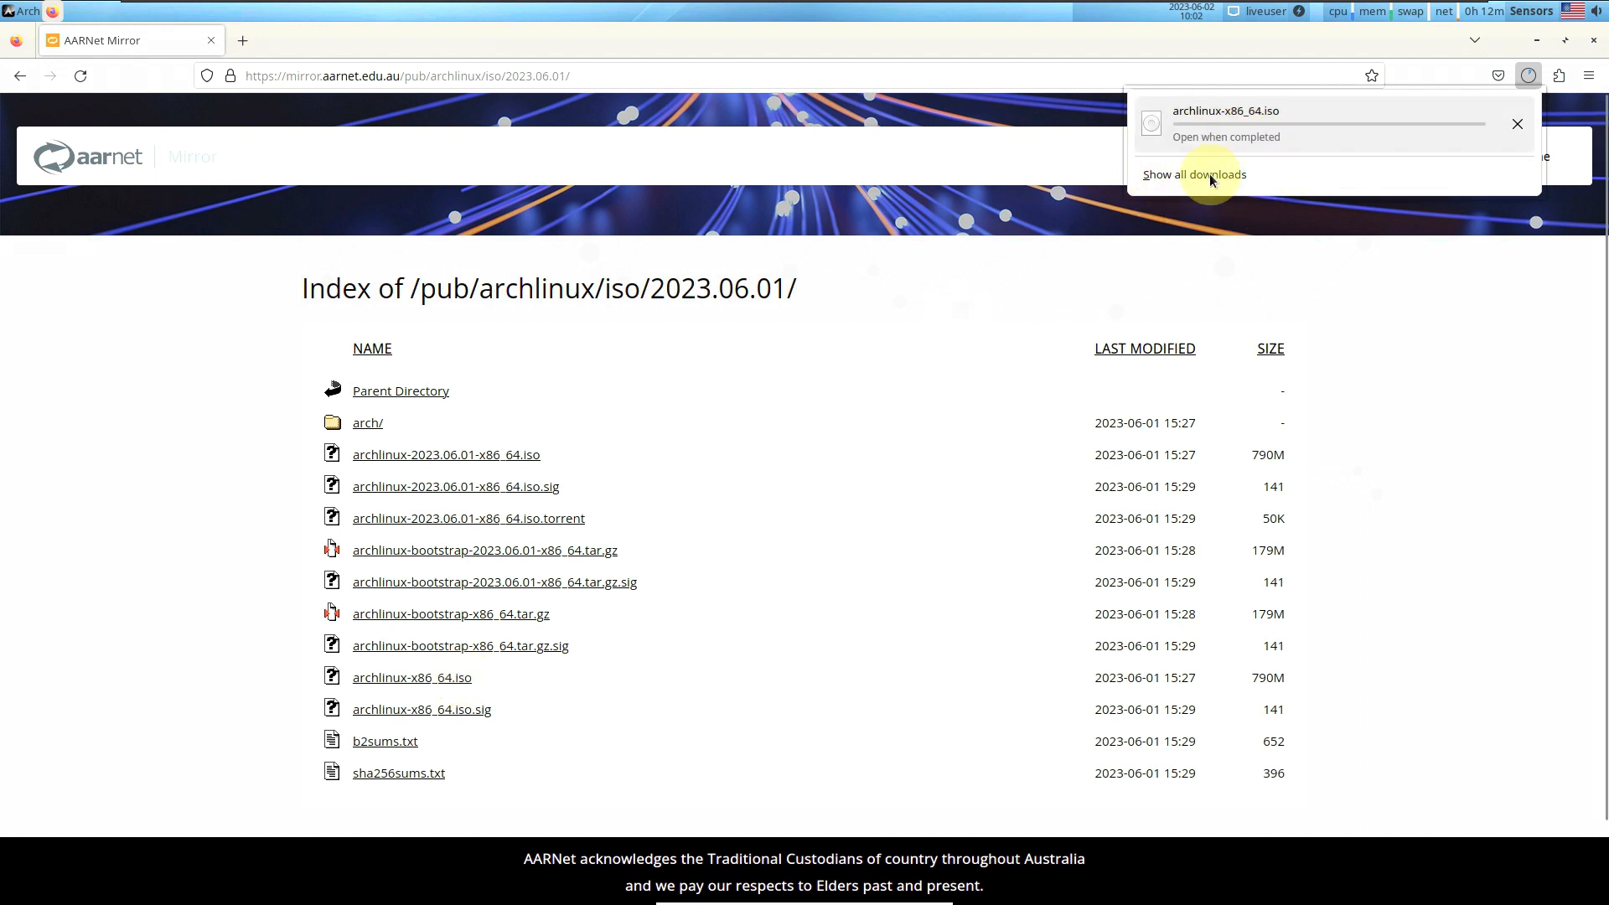
click(1518, 124)
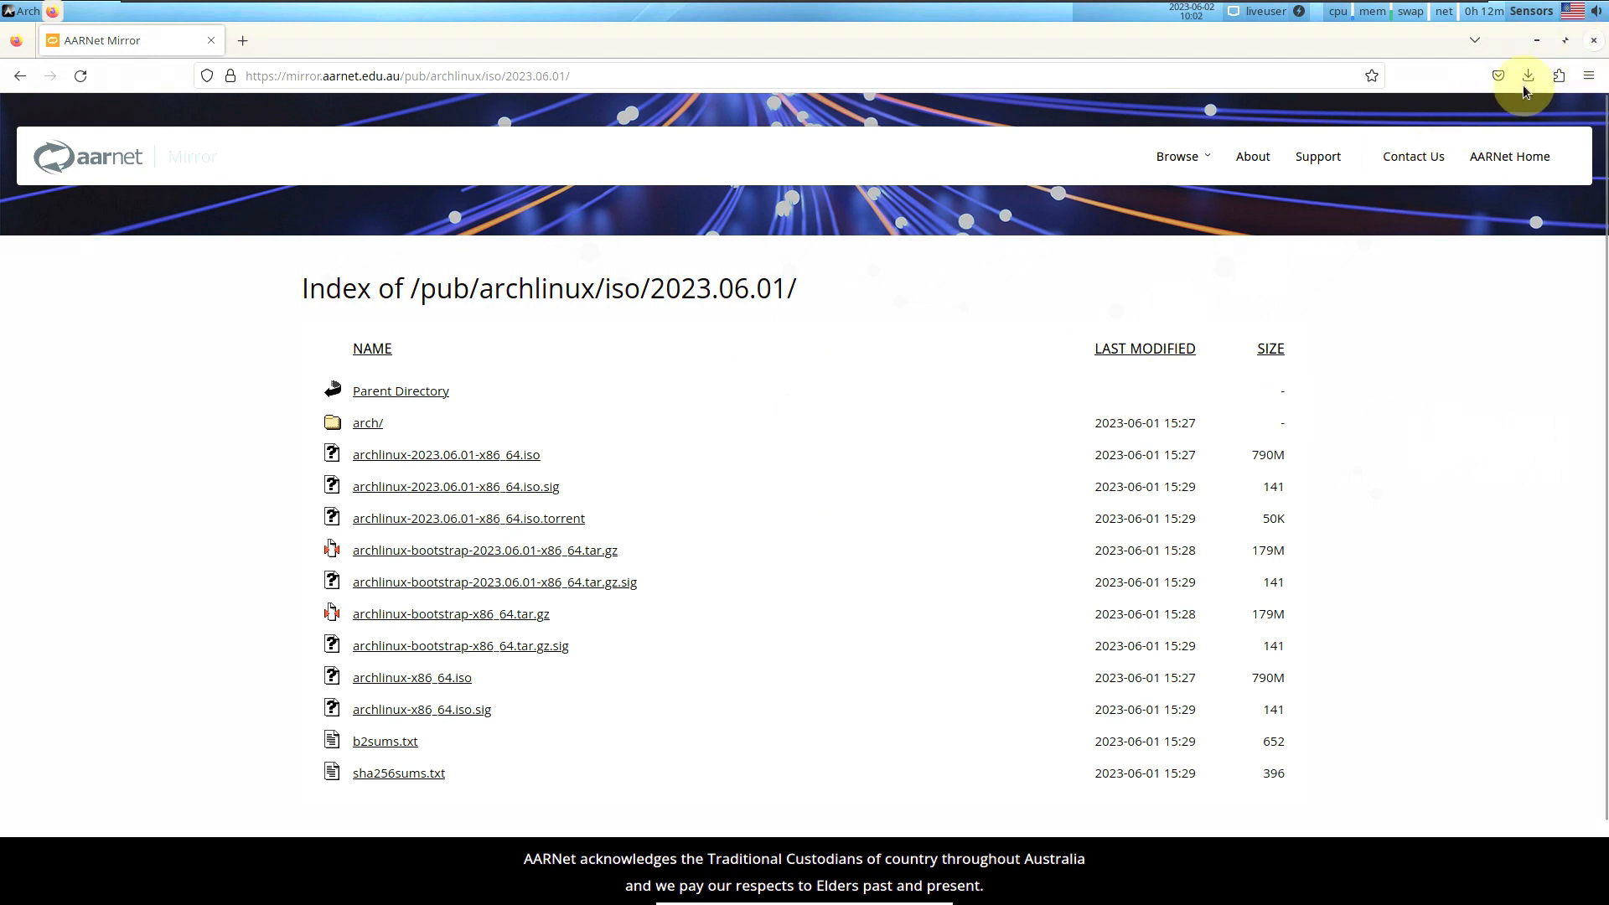
click(1593, 40)
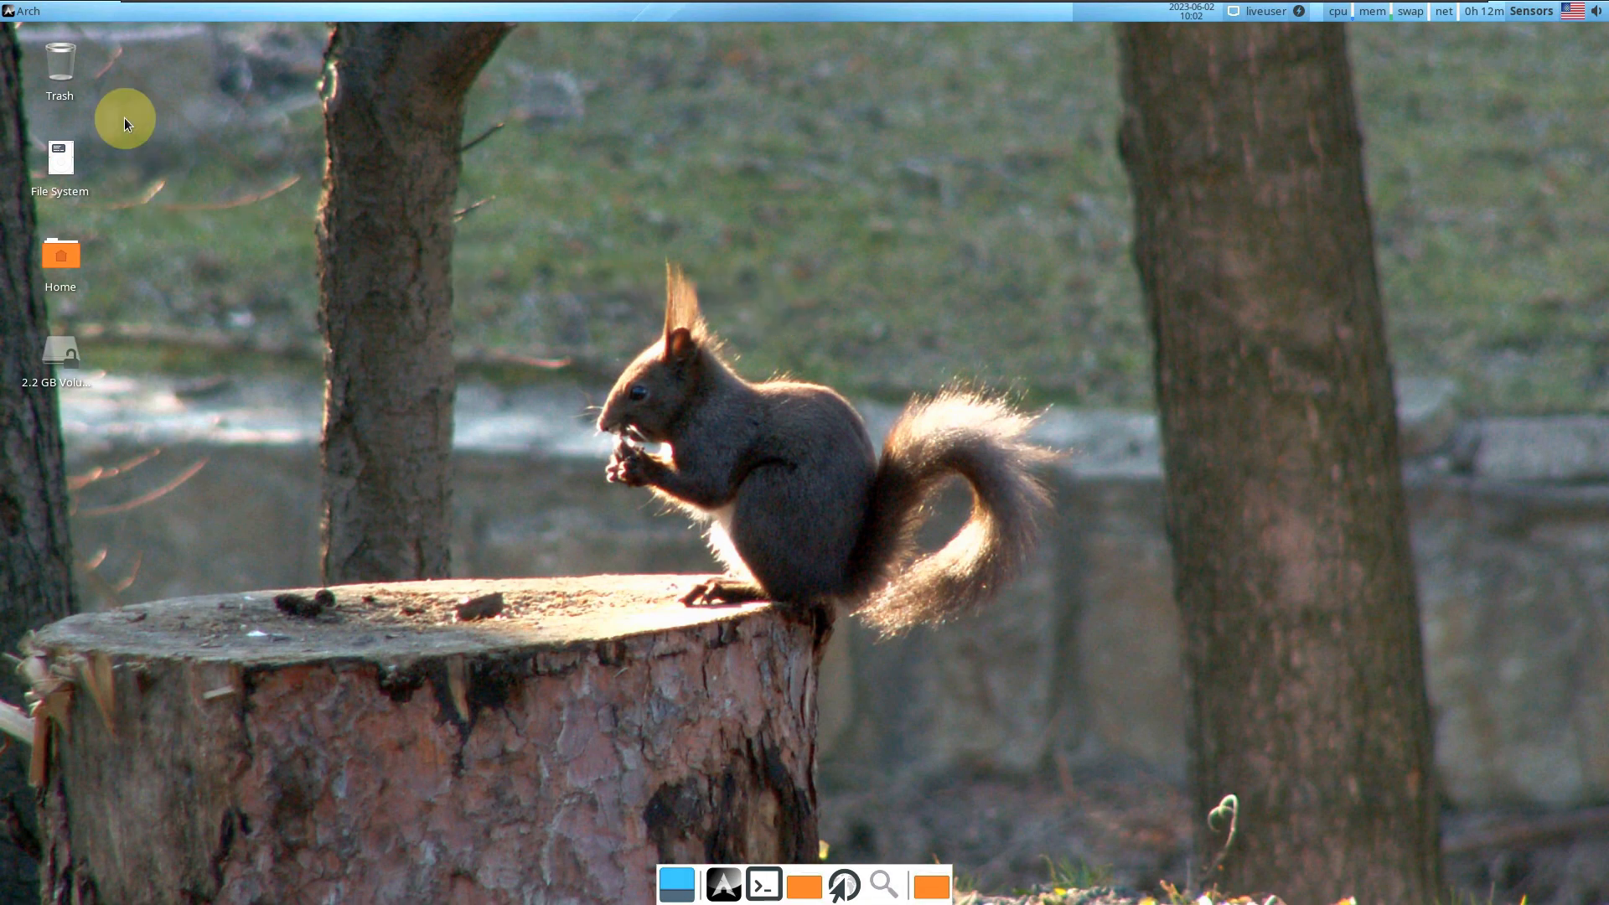
Launch the Arch Linux Installer, view its About Calamares information and maximize the installer window
click(729, 882)
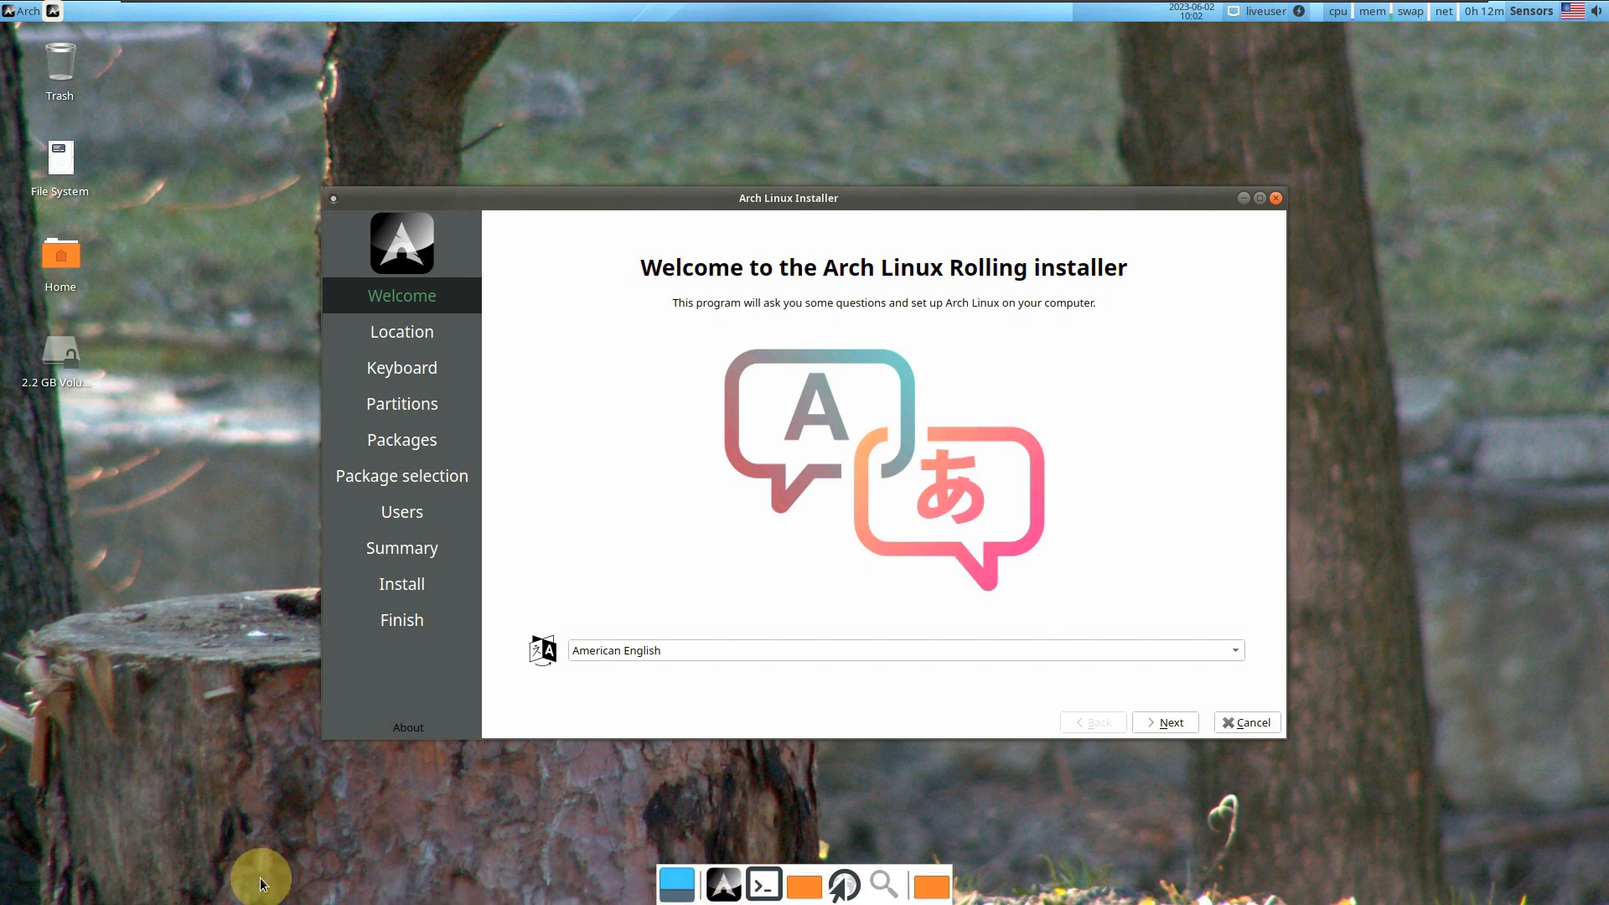
click(413, 731)
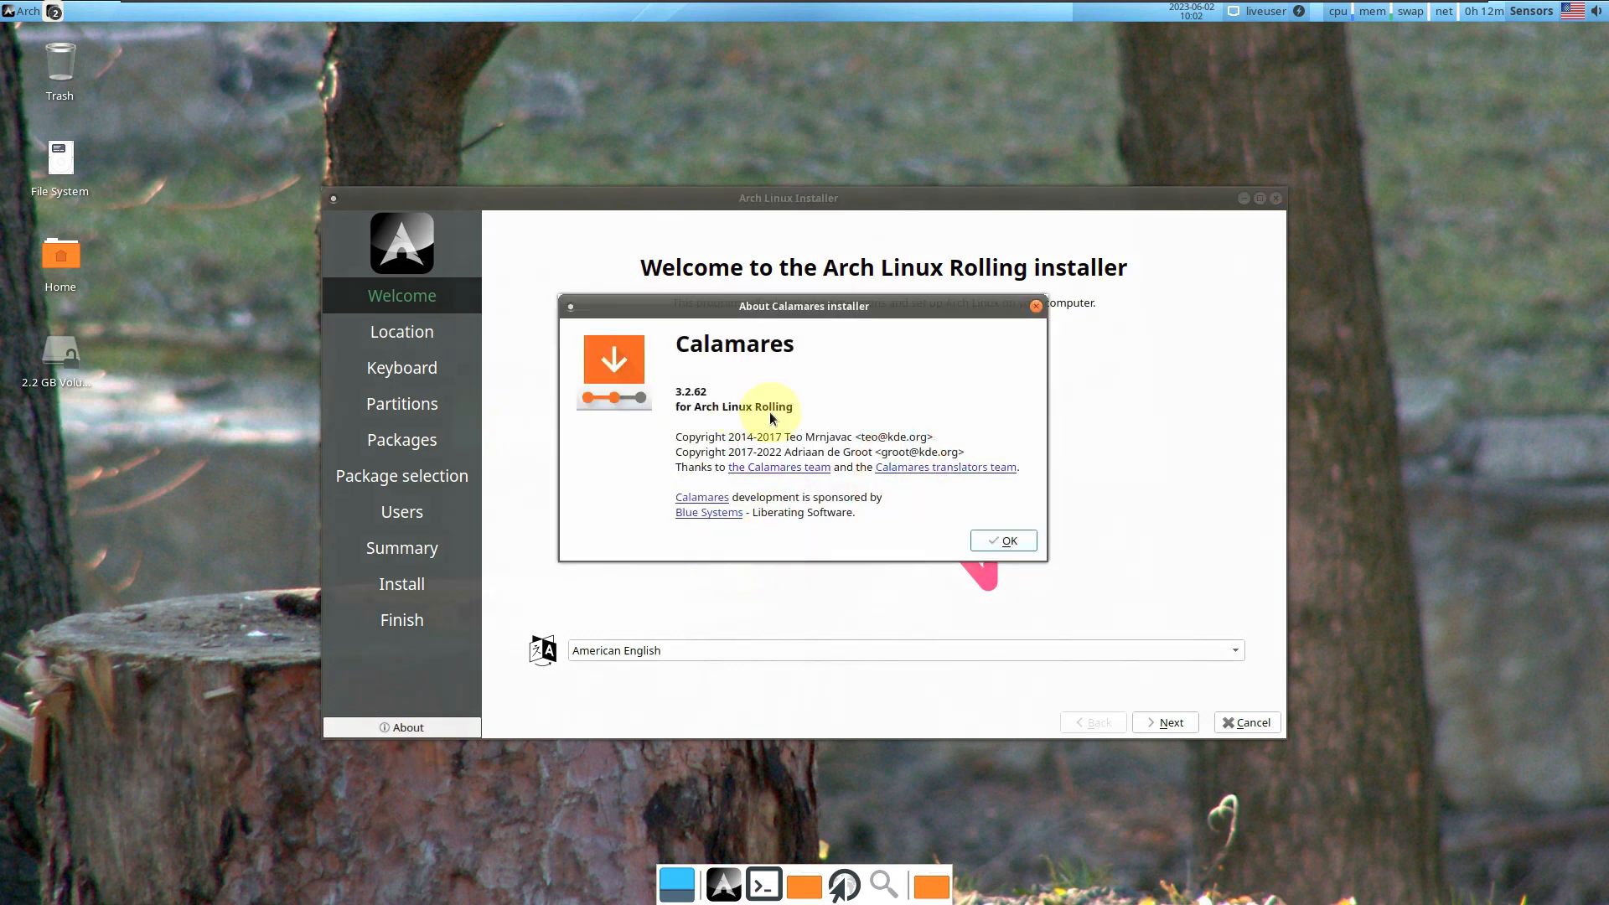
click(1002, 543)
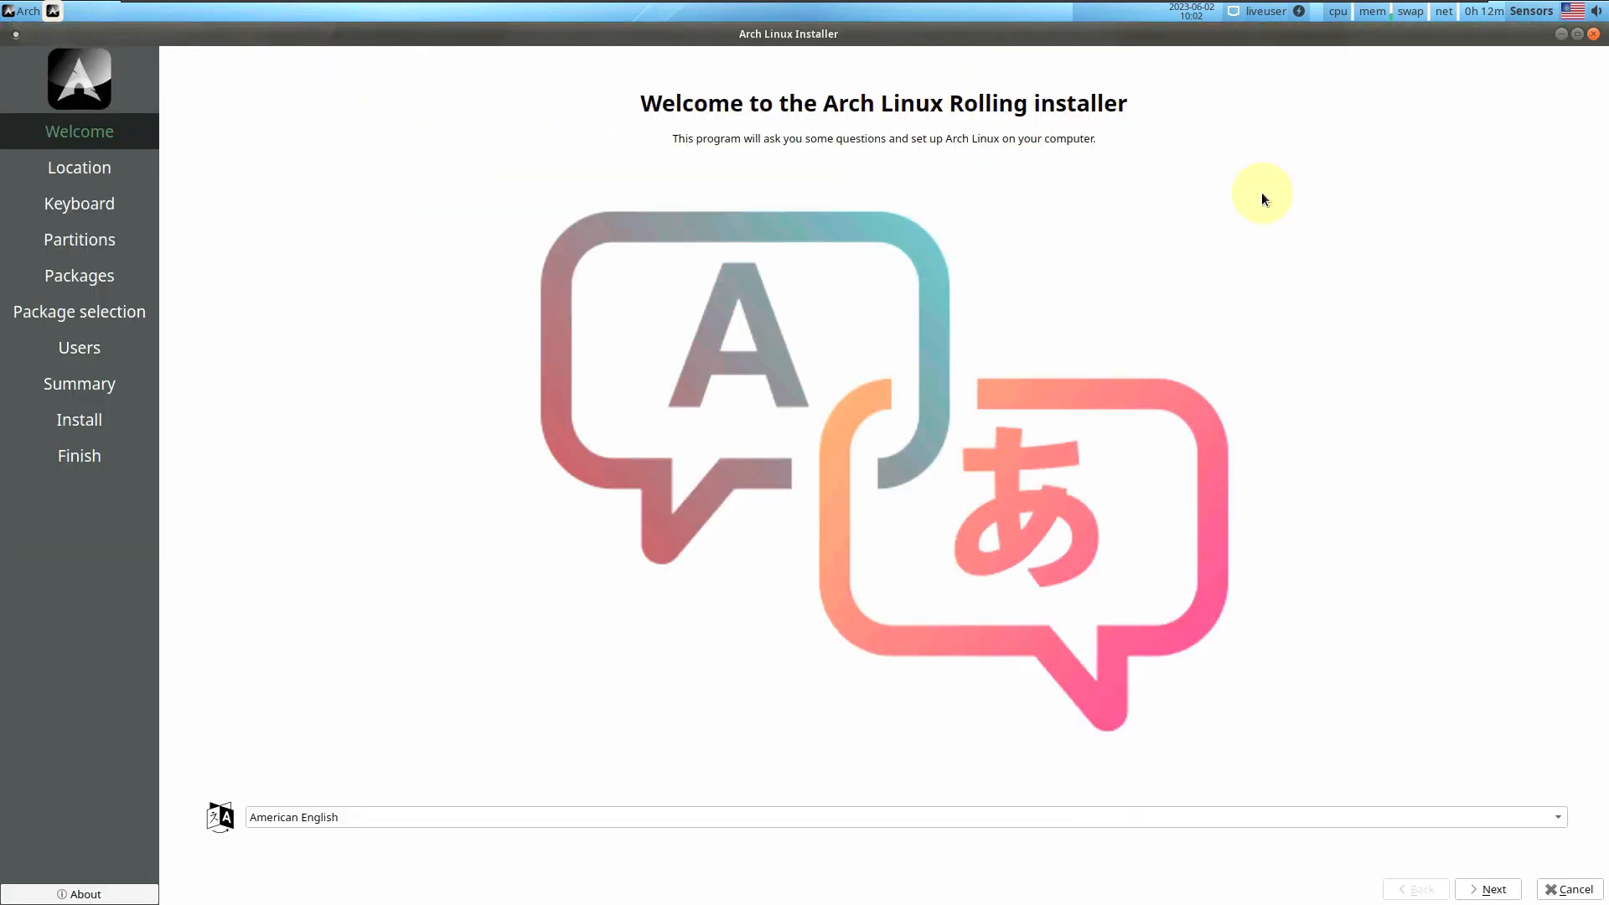
Look through the installer's language list, keep American English and continue to the Location page
click(557, 815)
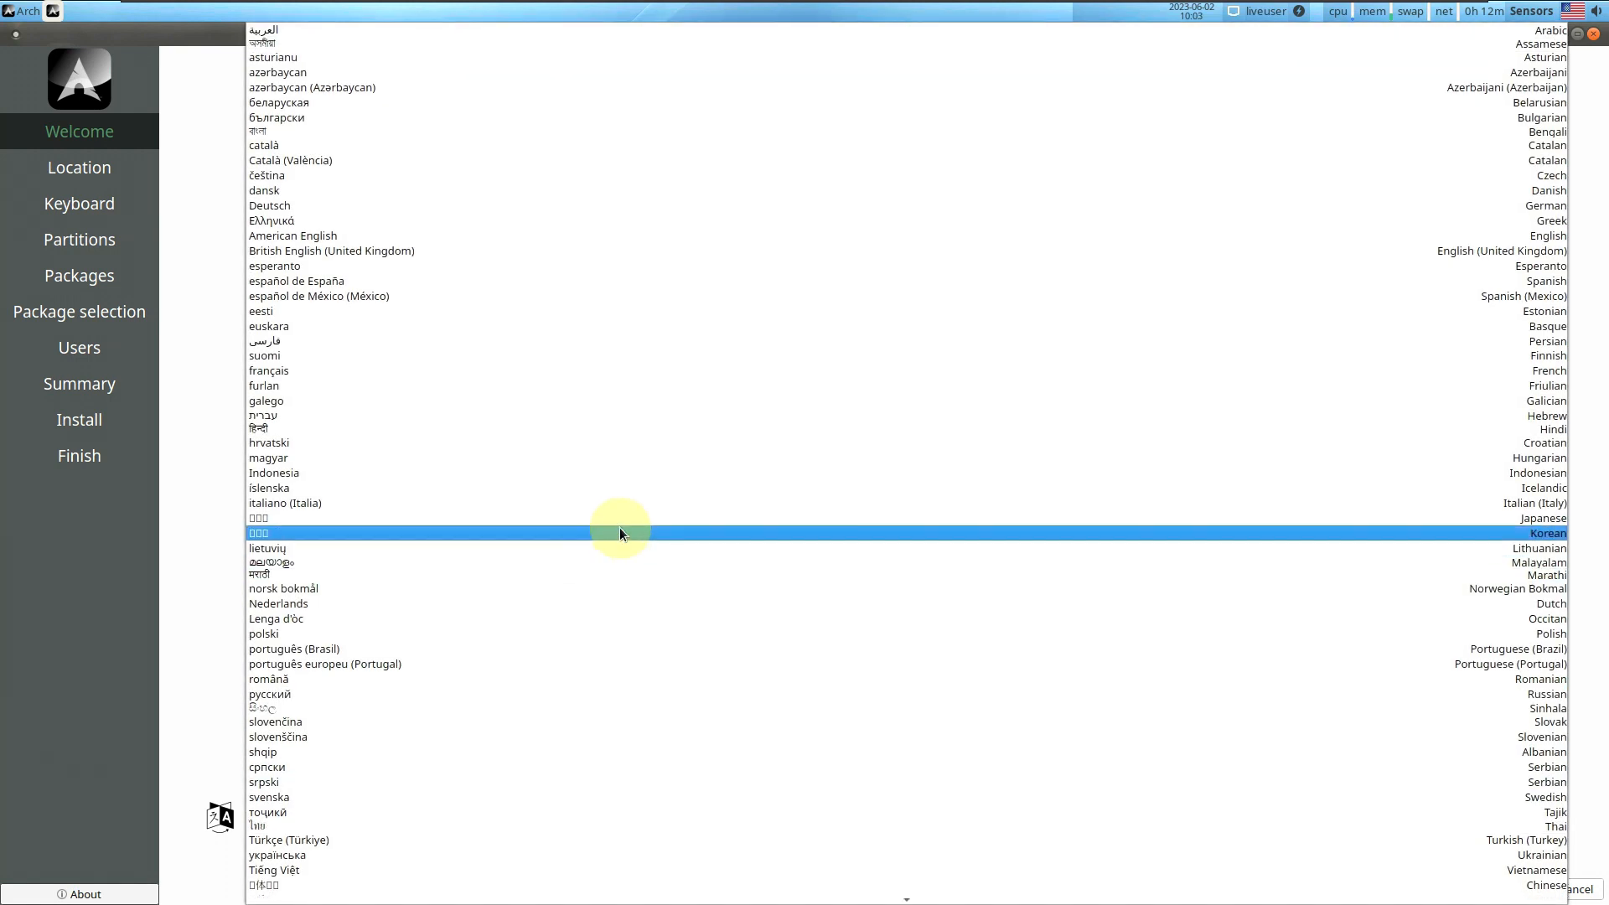
click(200, 549)
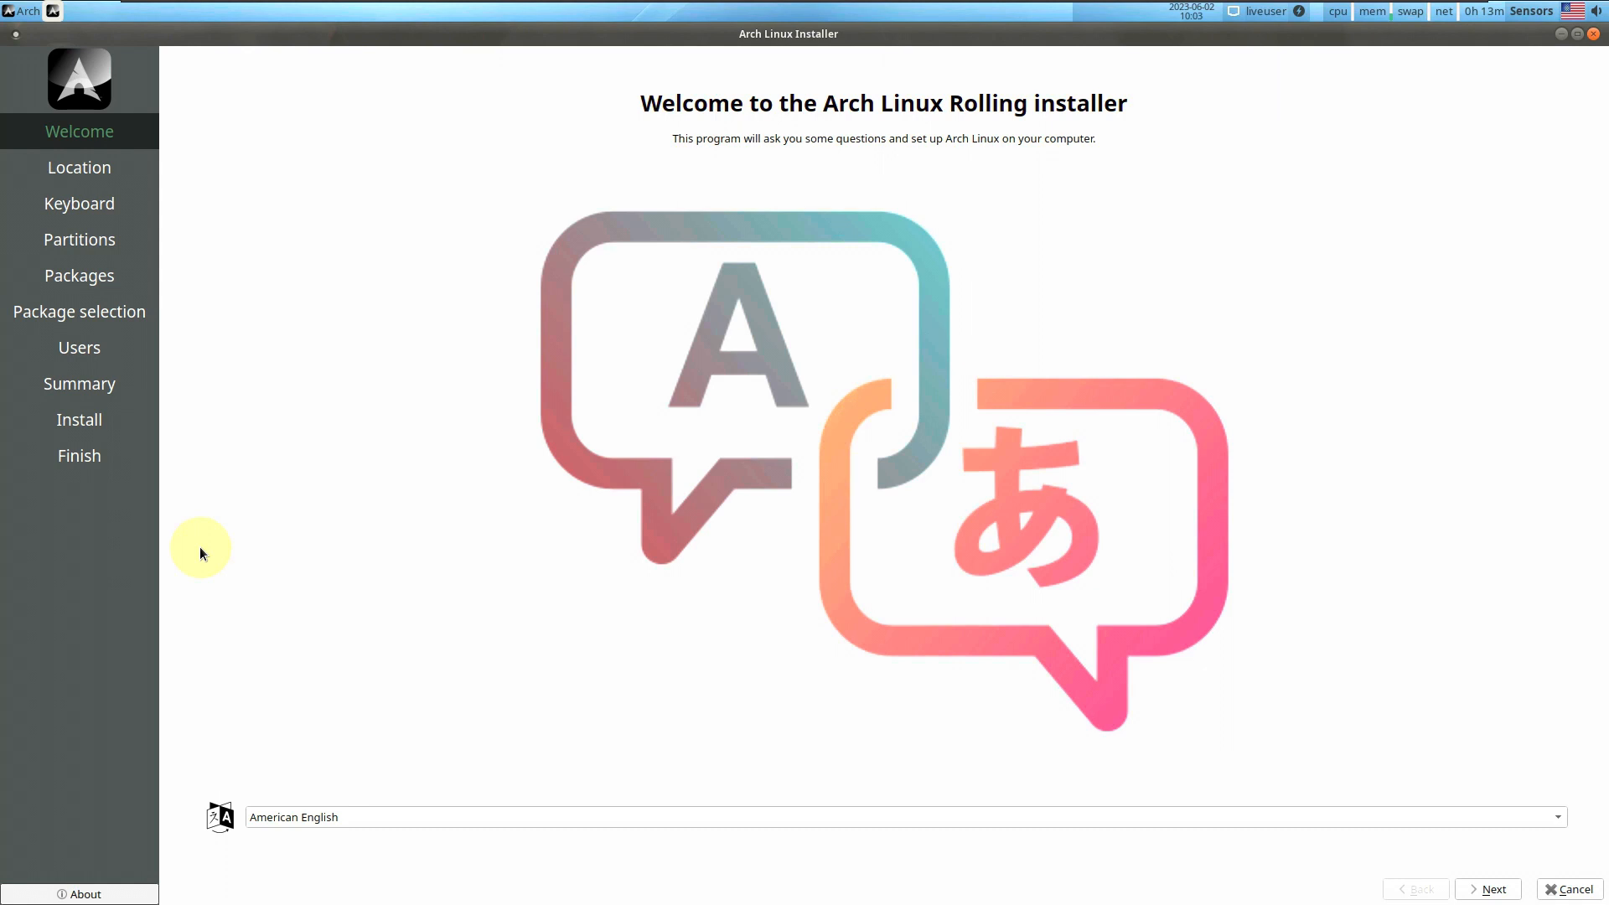
click(1487, 887)
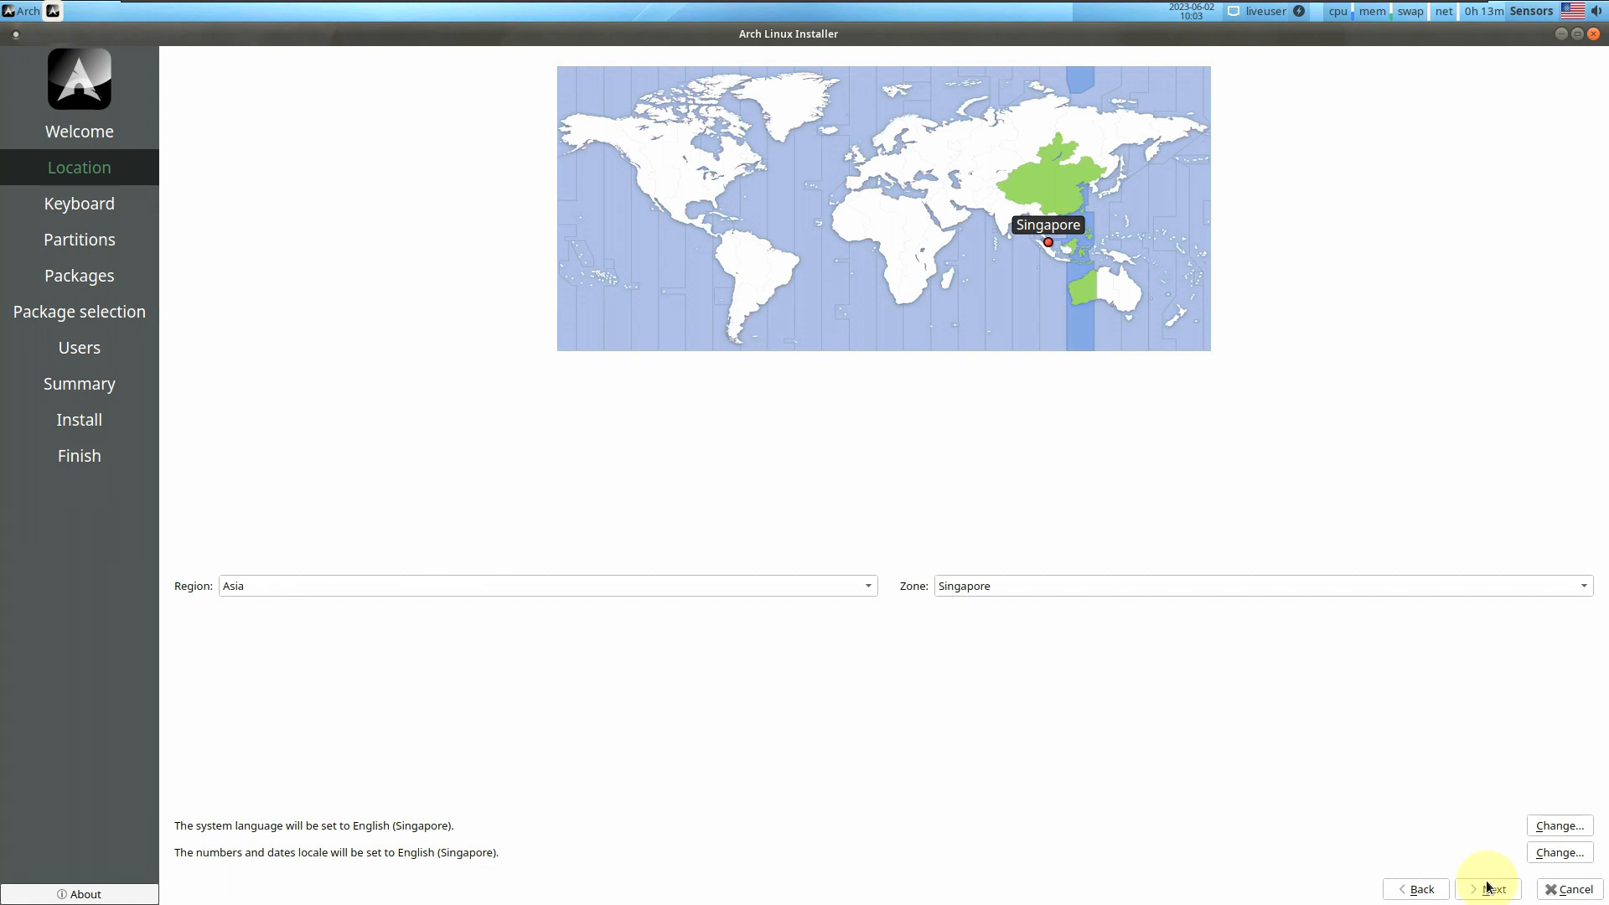
Set the time zone to Los Angeles on the world map and view the available regions and zones without changing them
click(641, 198)
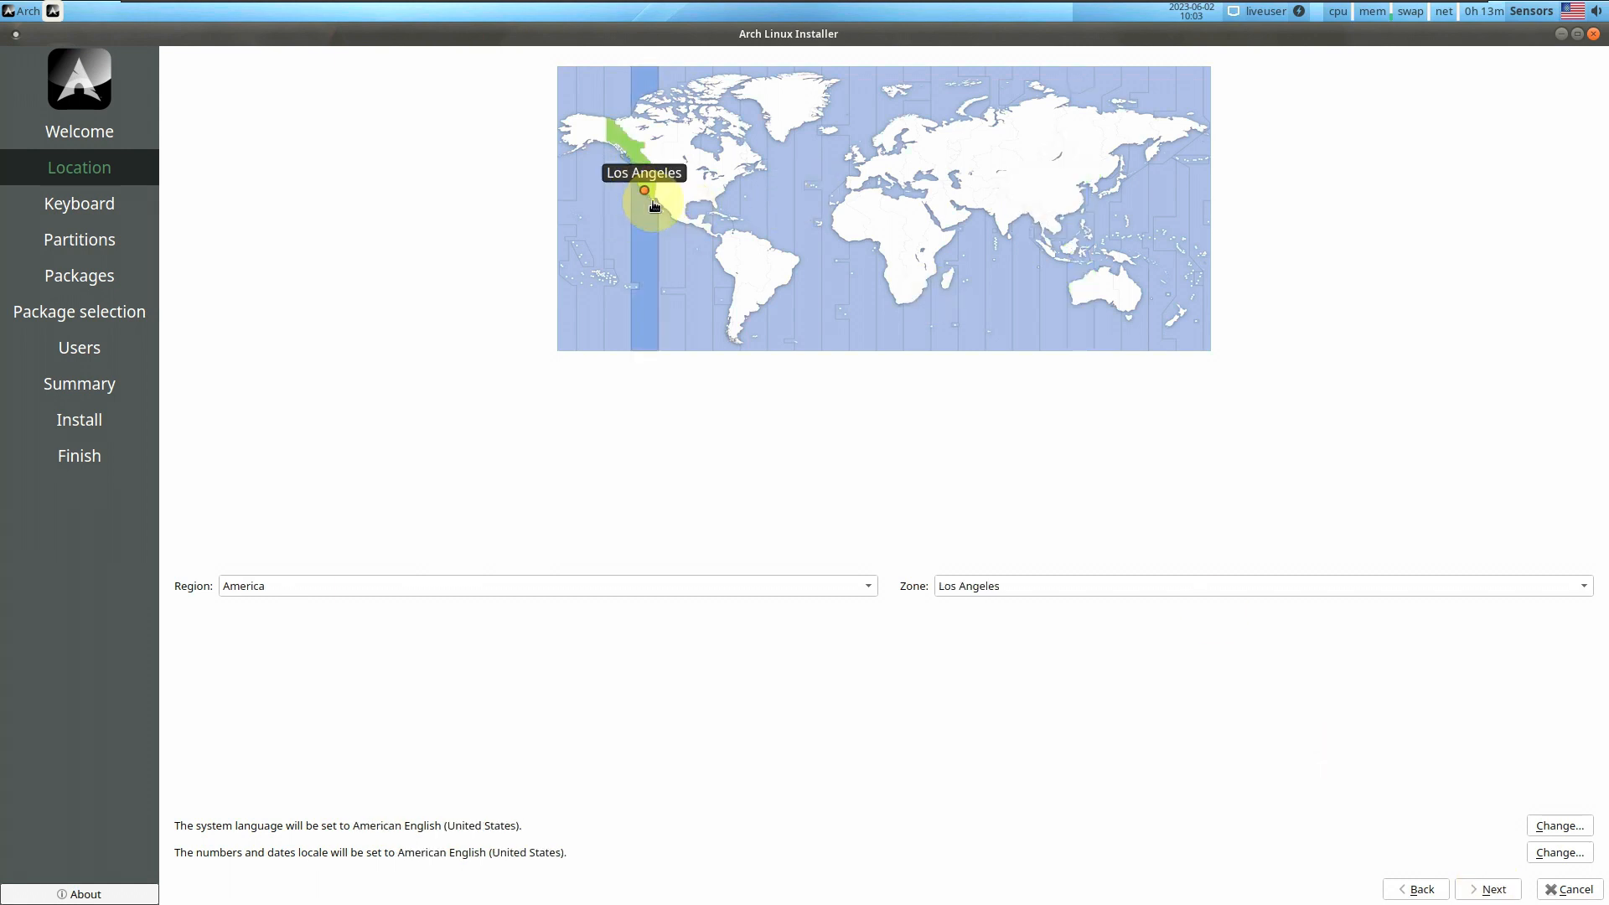
click(763, 586)
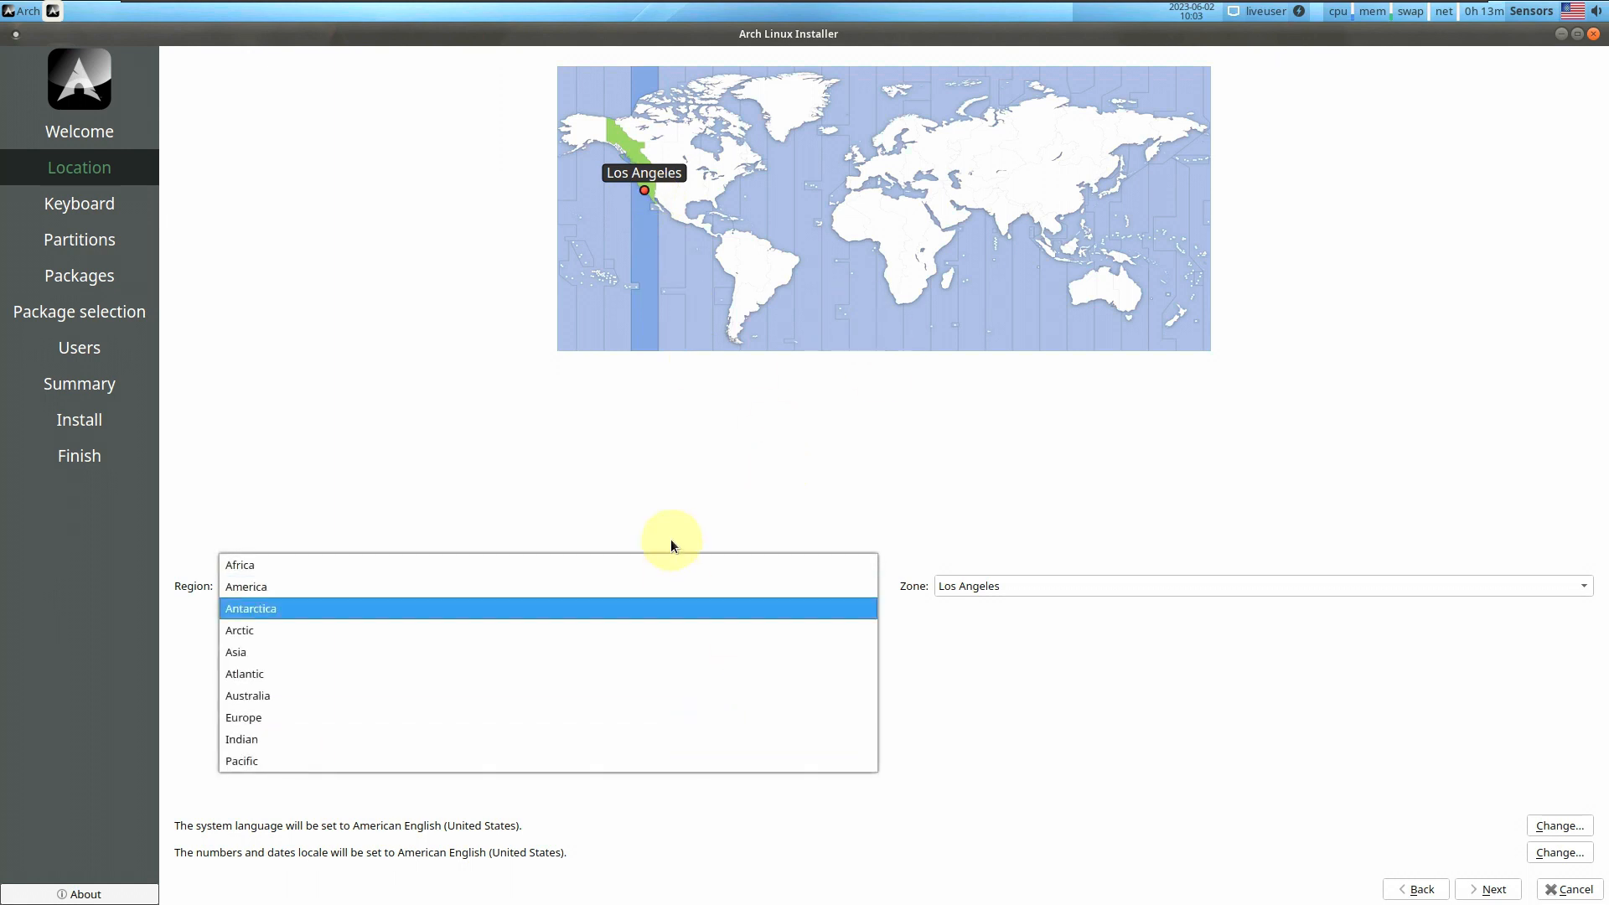
click(795, 455)
click(985, 590)
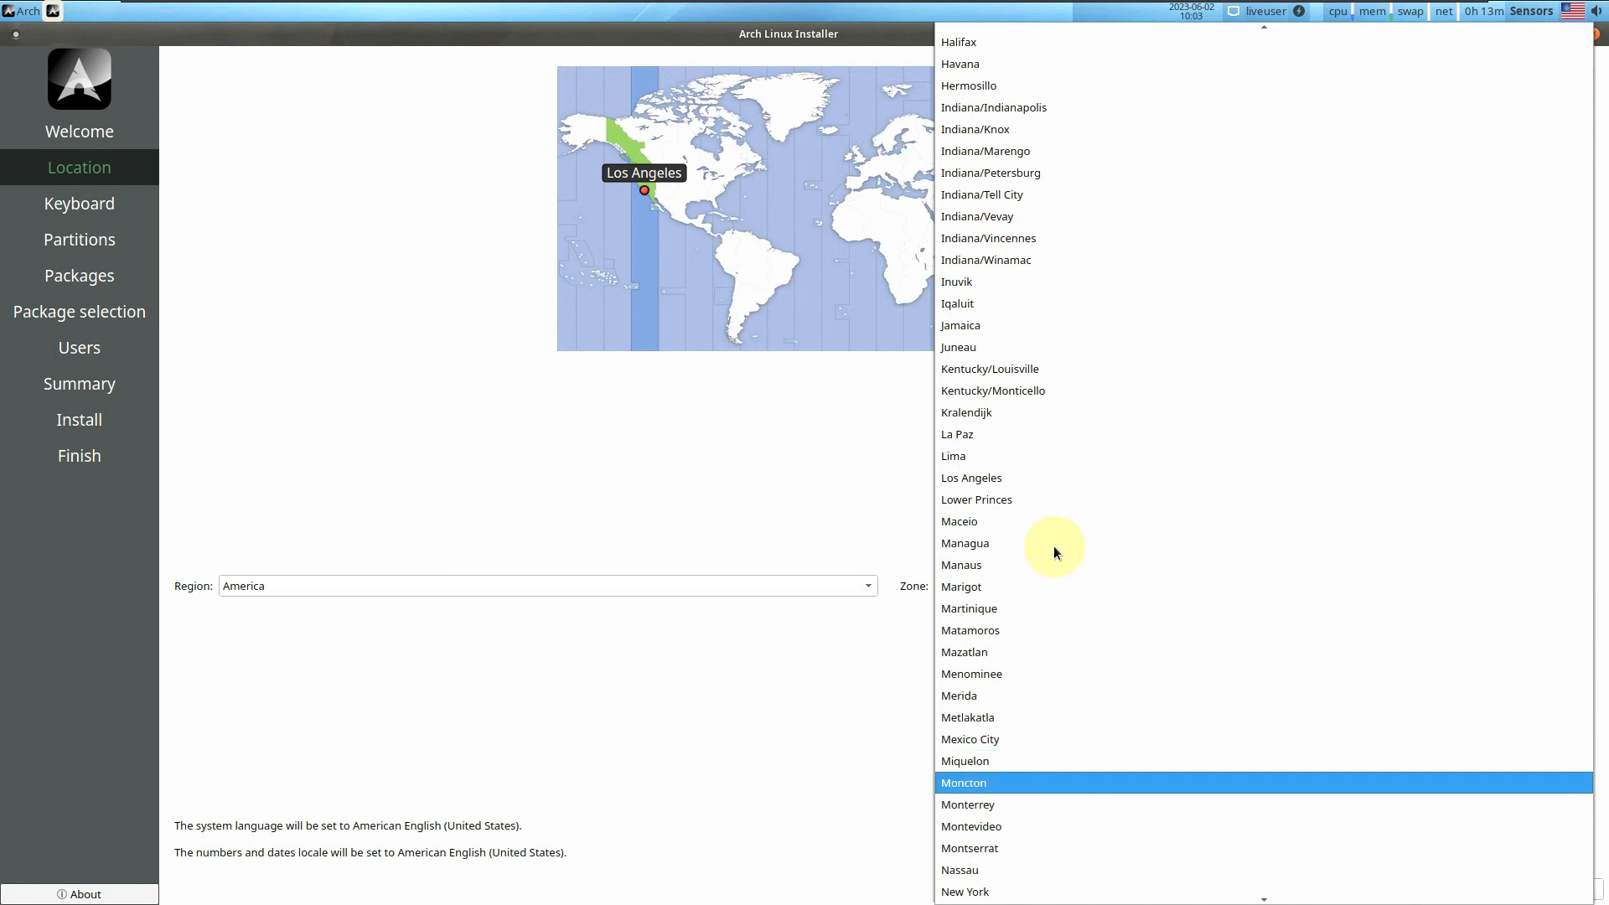
click(761, 453)
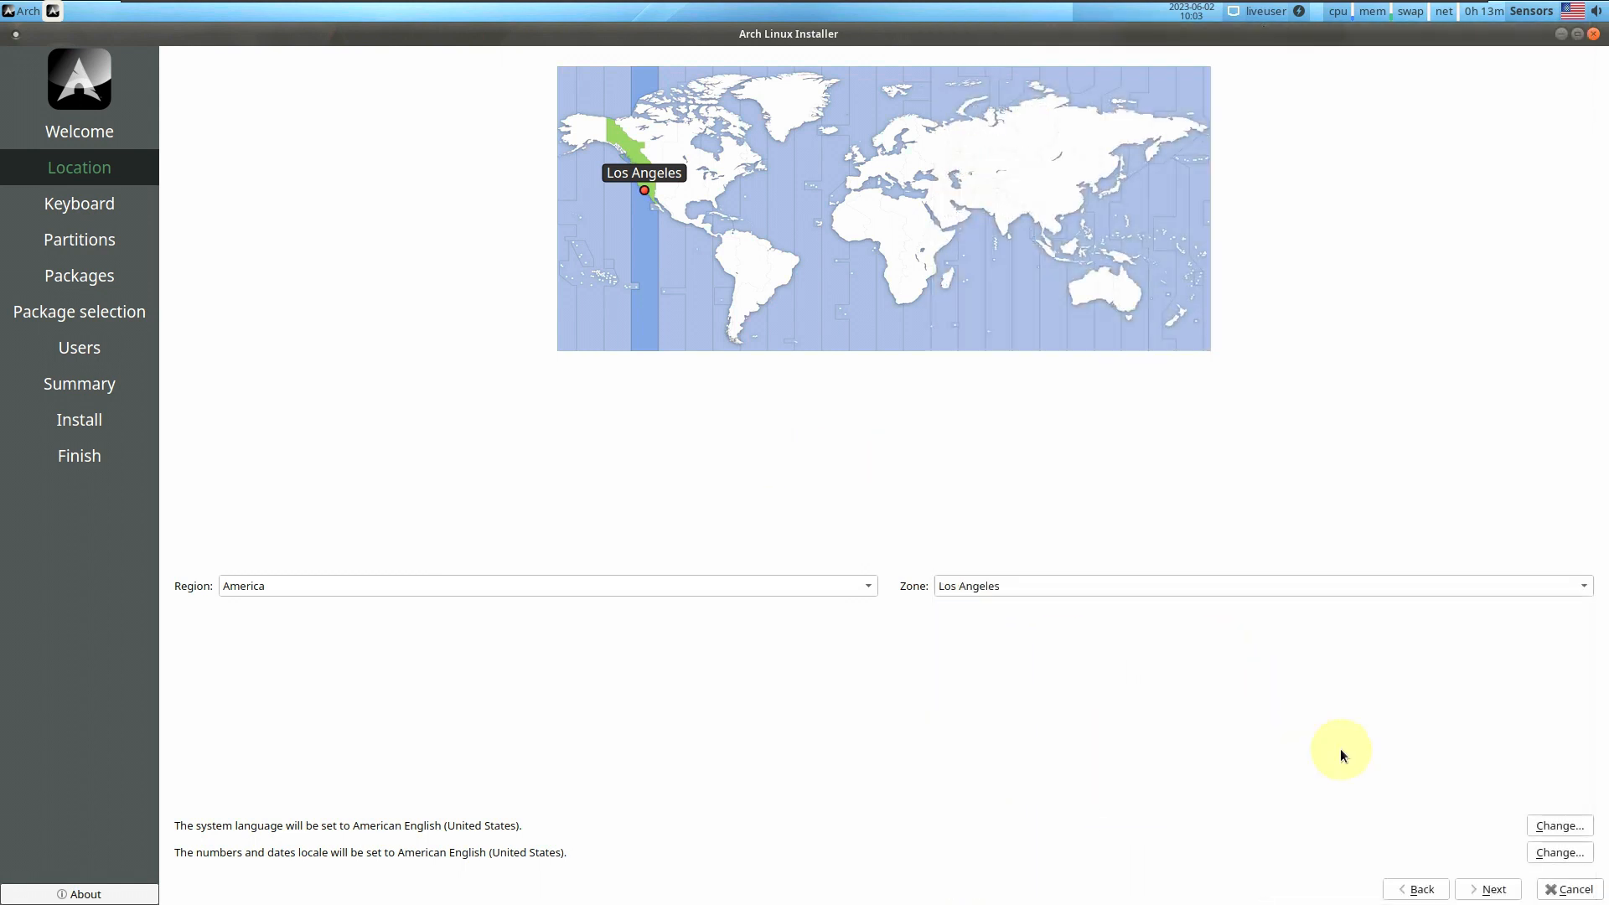
Review the system language setting, keep American English (United States) and continue to the Keyboard page
click(1560, 826)
click(868, 557)
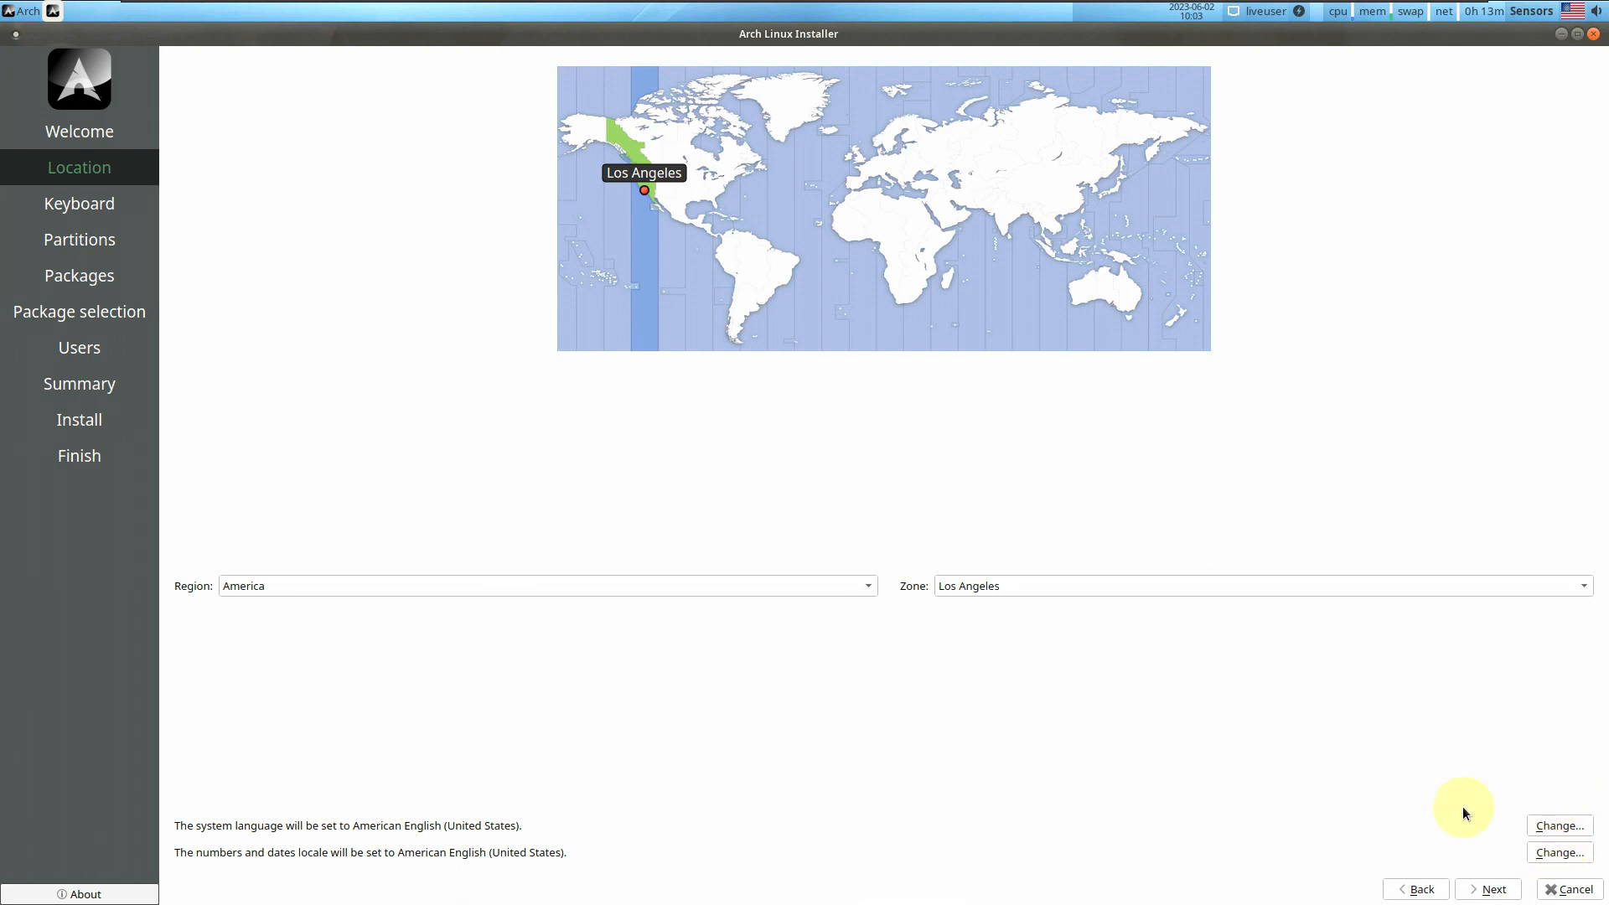
click(1560, 826)
click(869, 558)
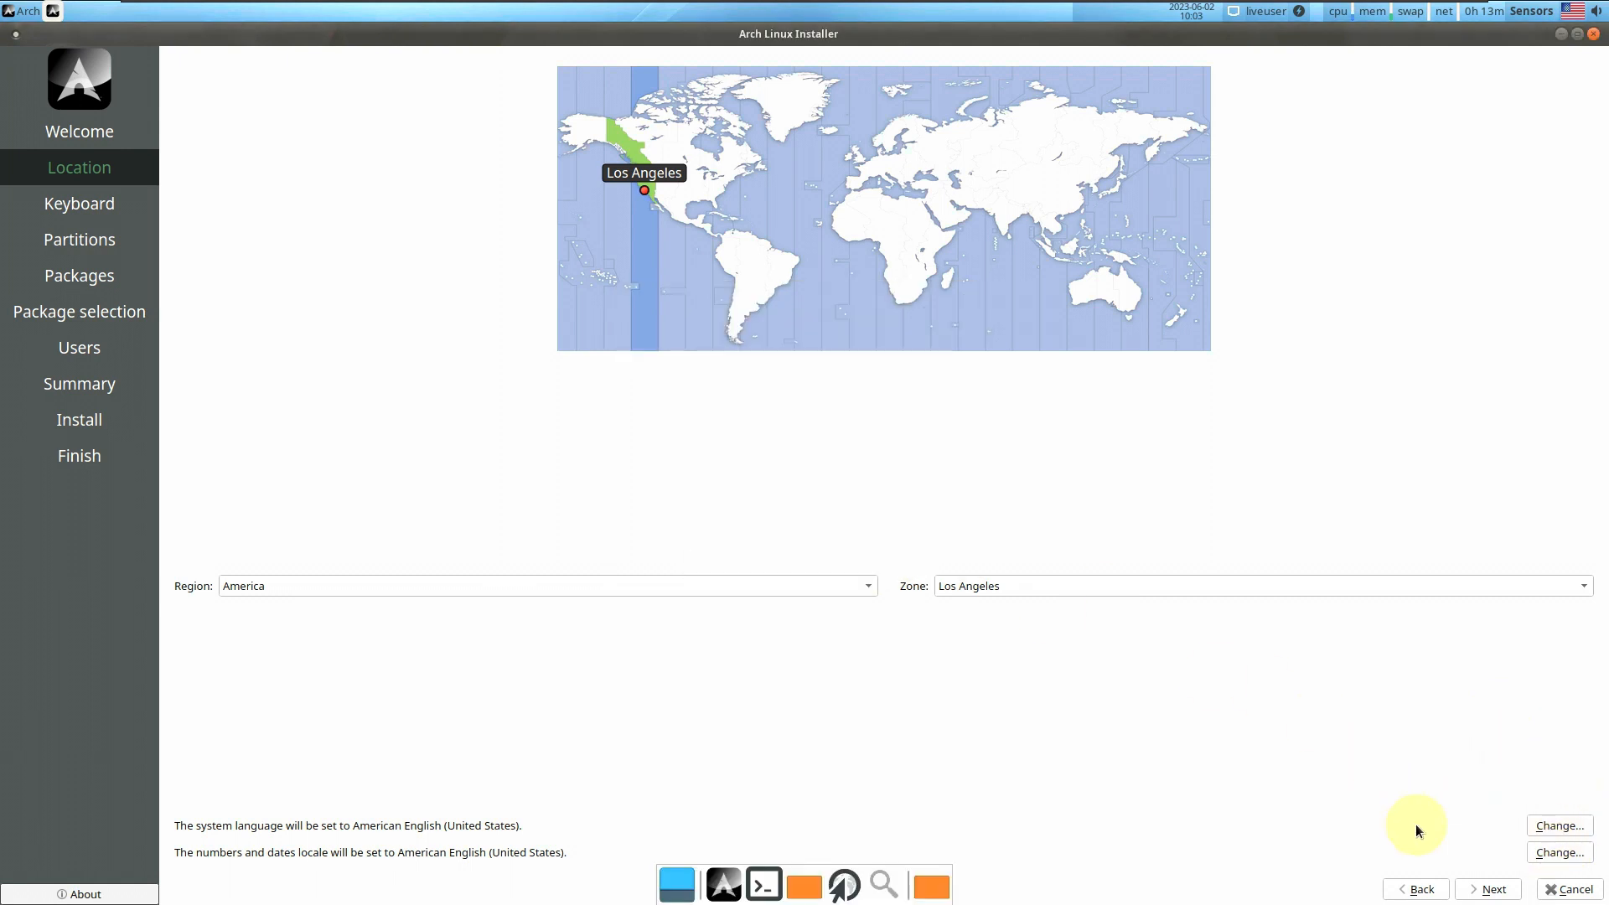
click(1490, 889)
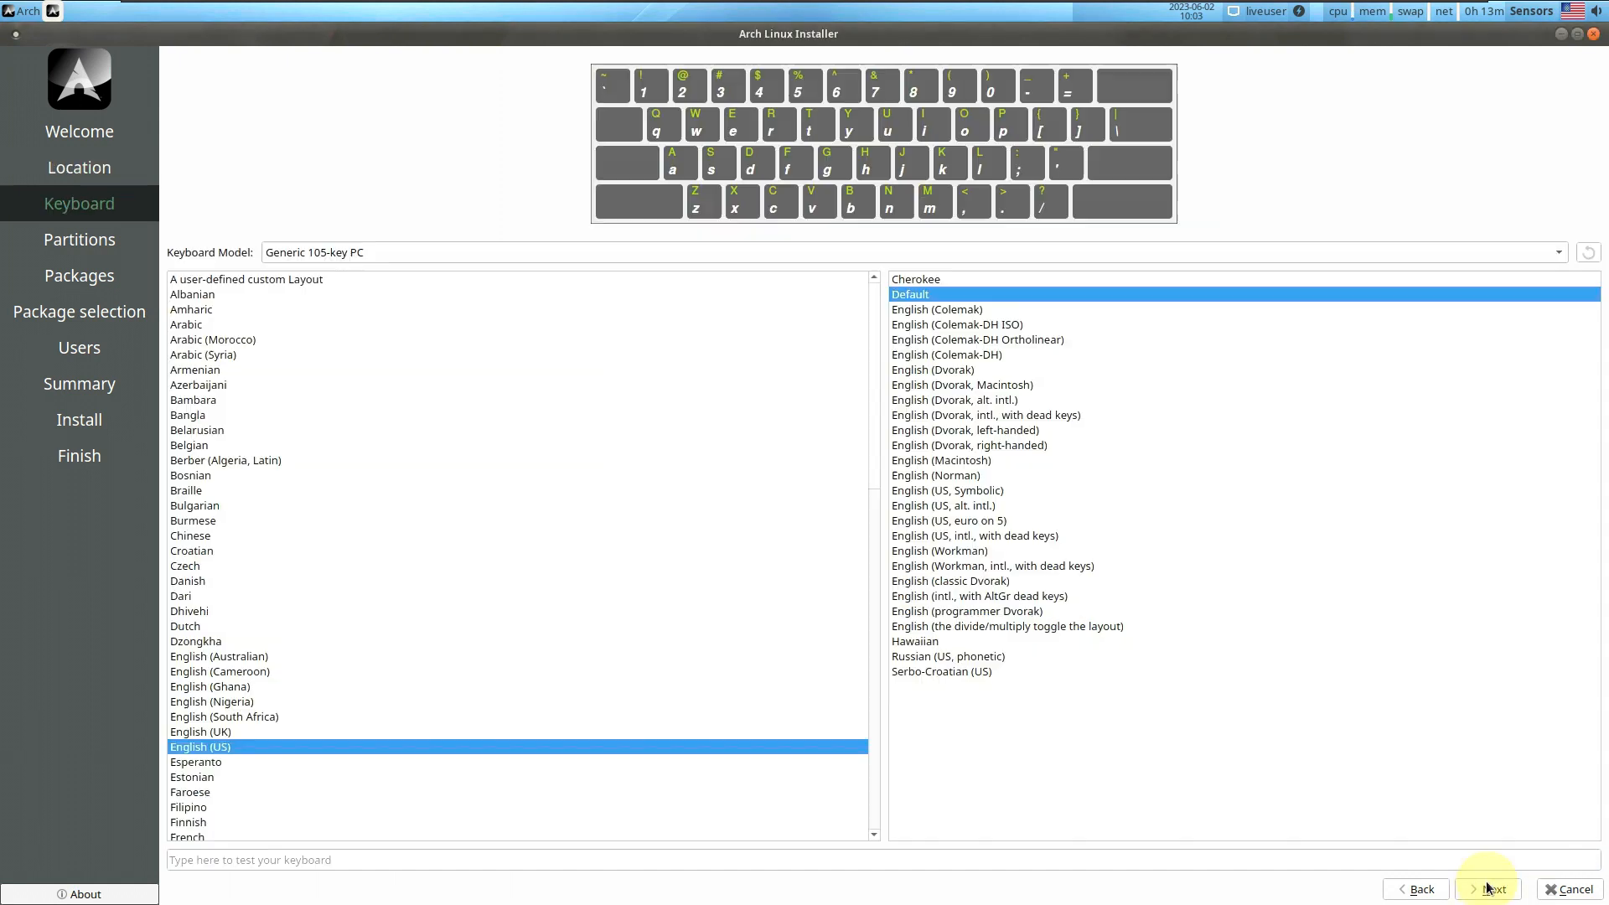
Look through the keyboard models and layouts, keep Generic 105-key PC with English (US), and continue to the Partitions page
click(877, 255)
scroll(815, 662, down, 11)
click(229, 157)
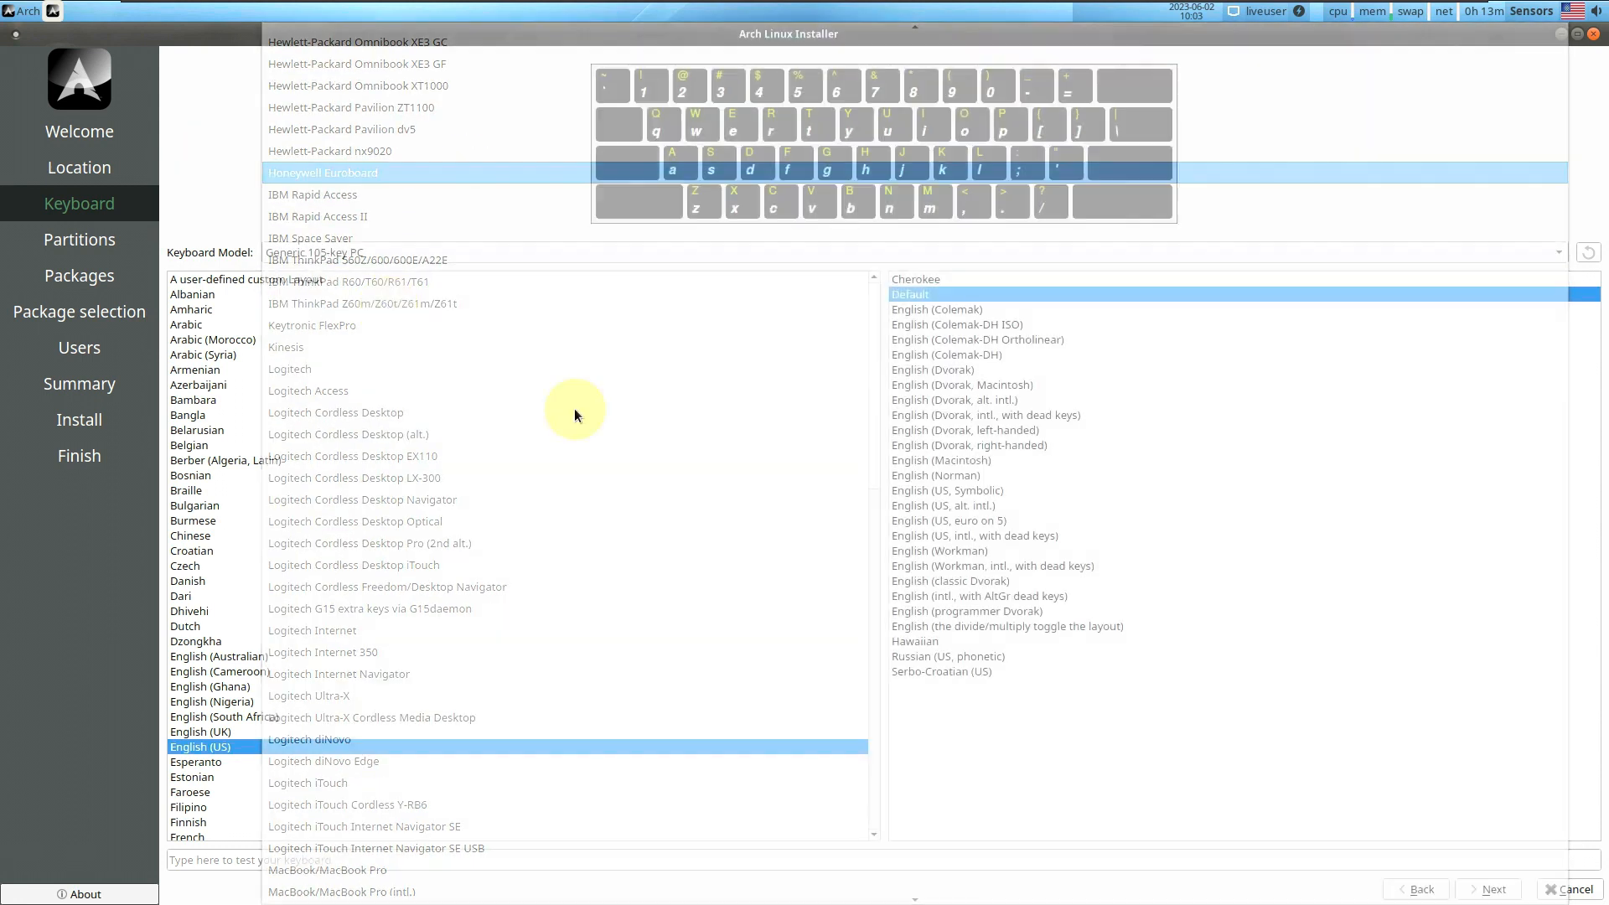
scroll(712, 553, down, 1)
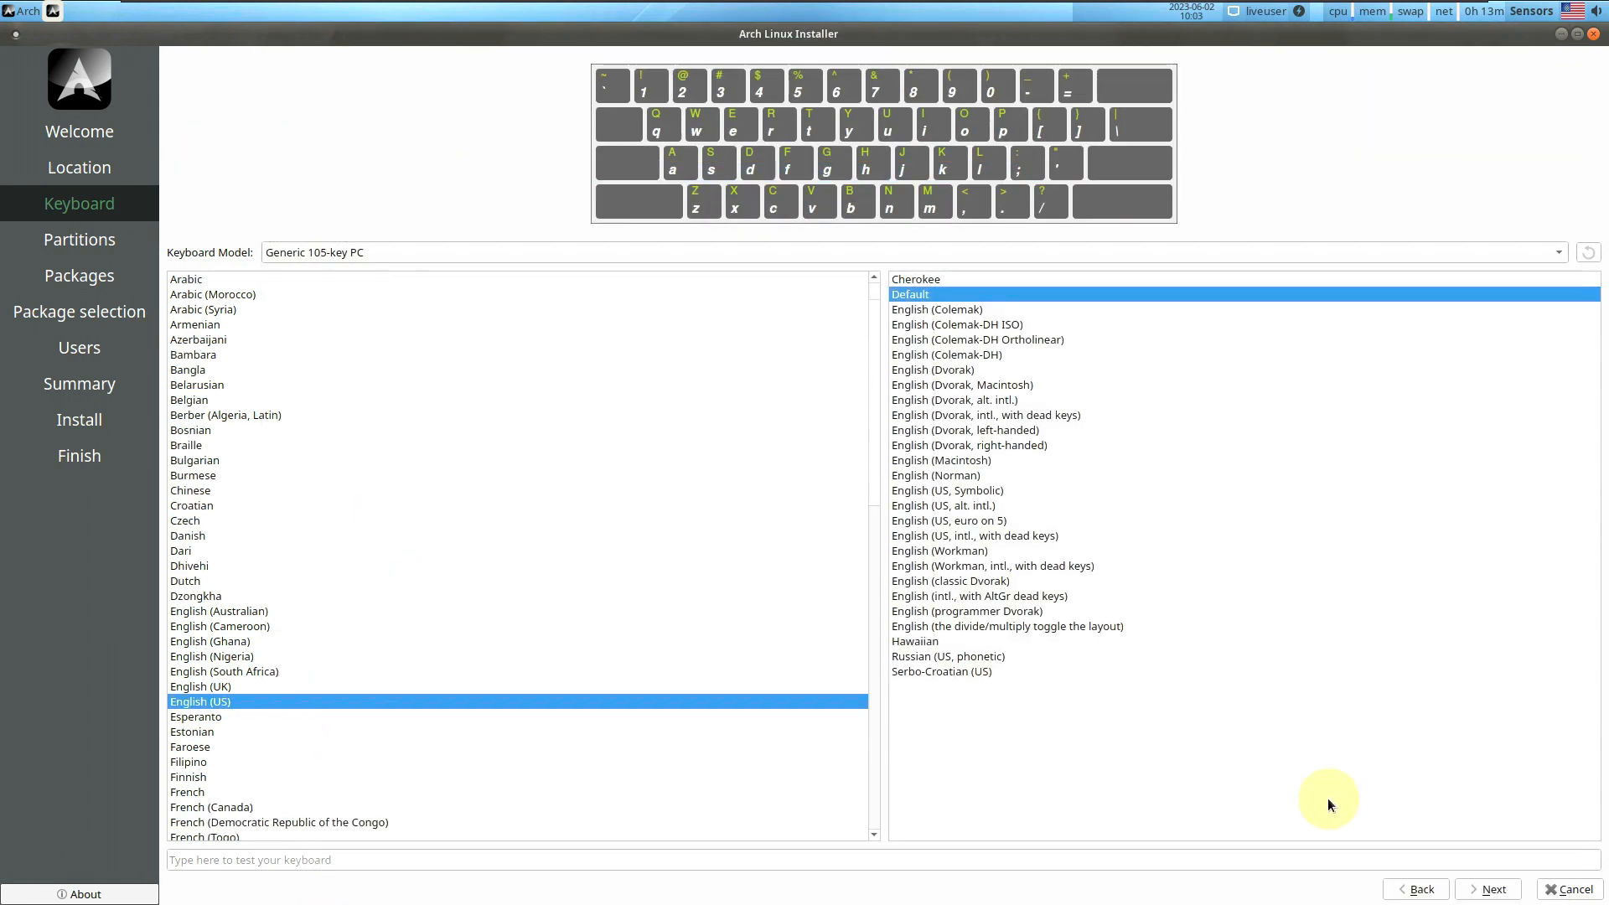
click(1484, 890)
Compare the swap choices and manual partitioning, and set the installation to Erase disk with No Swap
click(173, 108)
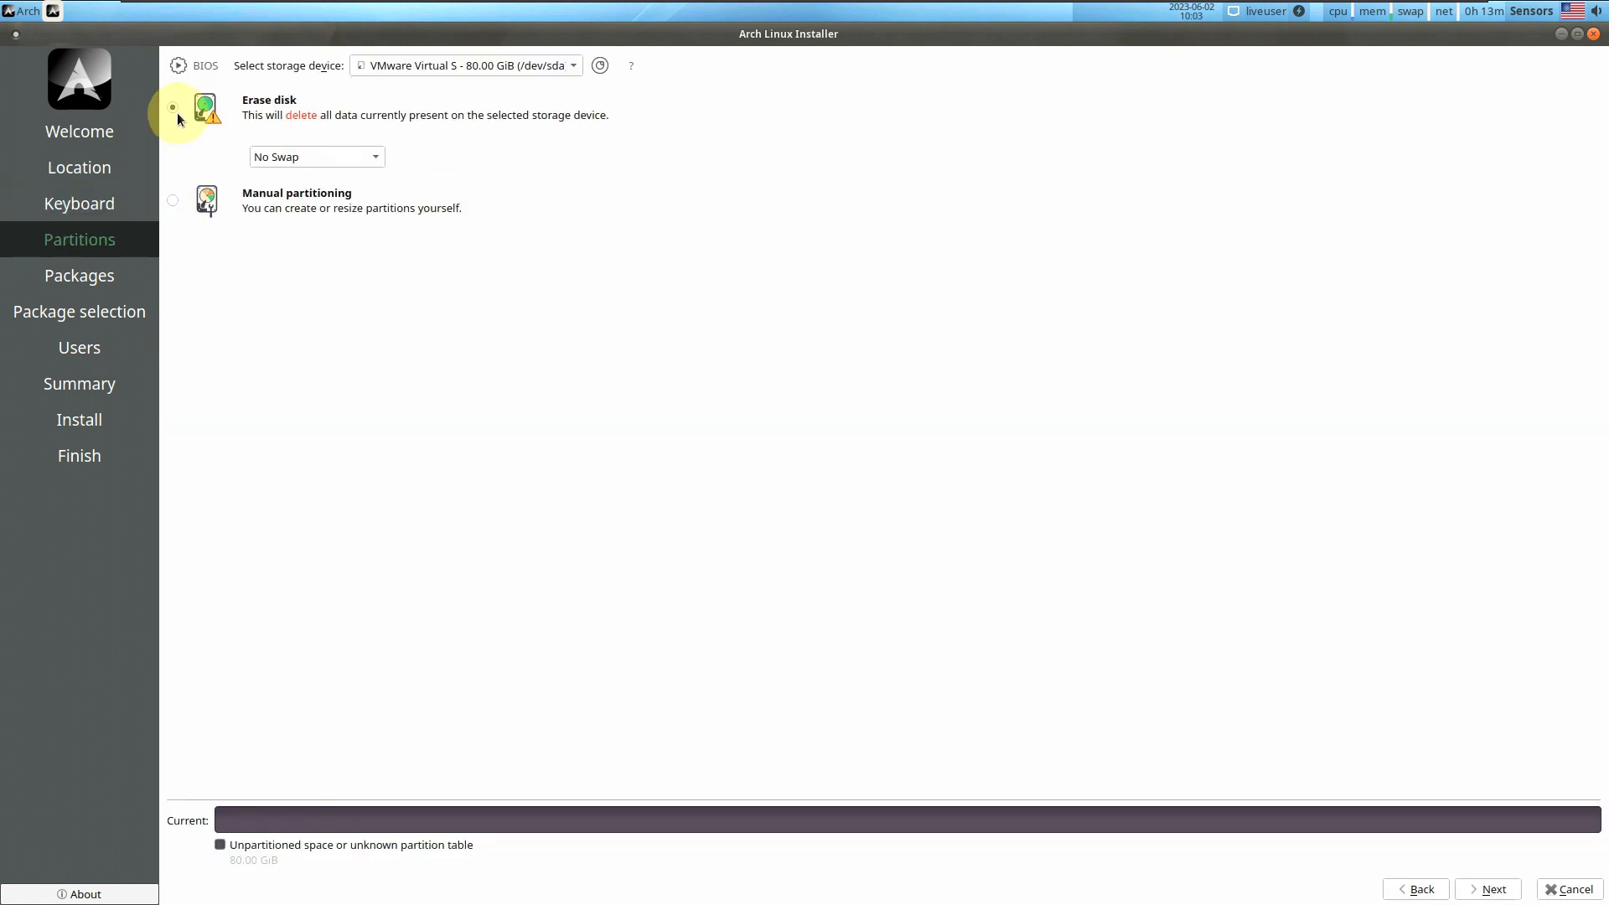
click(309, 159)
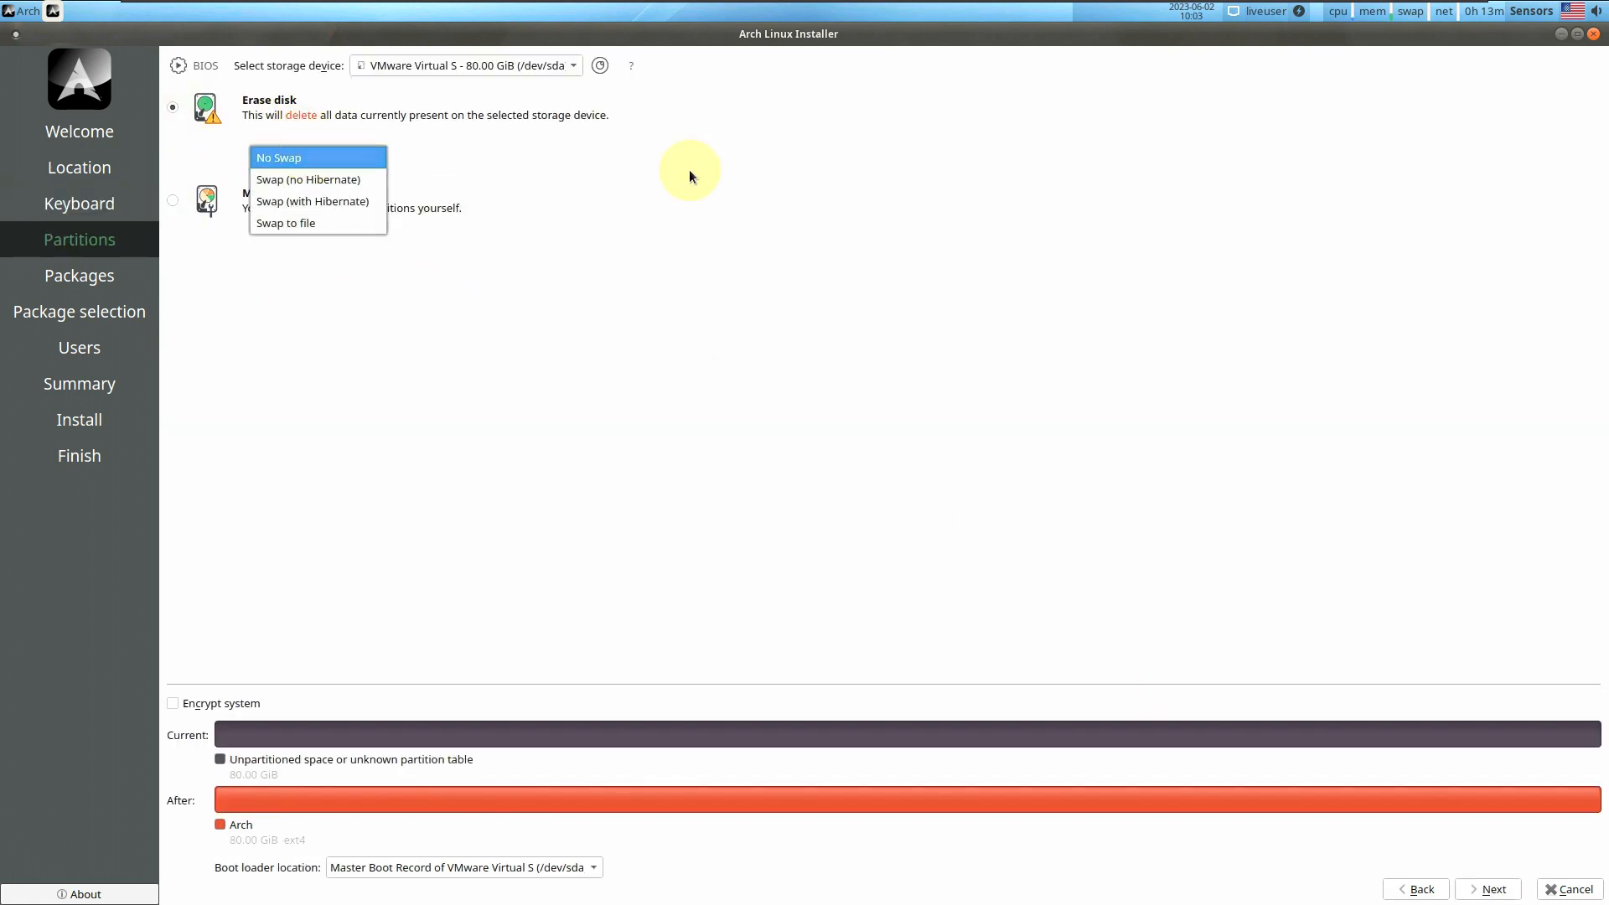
click(689, 169)
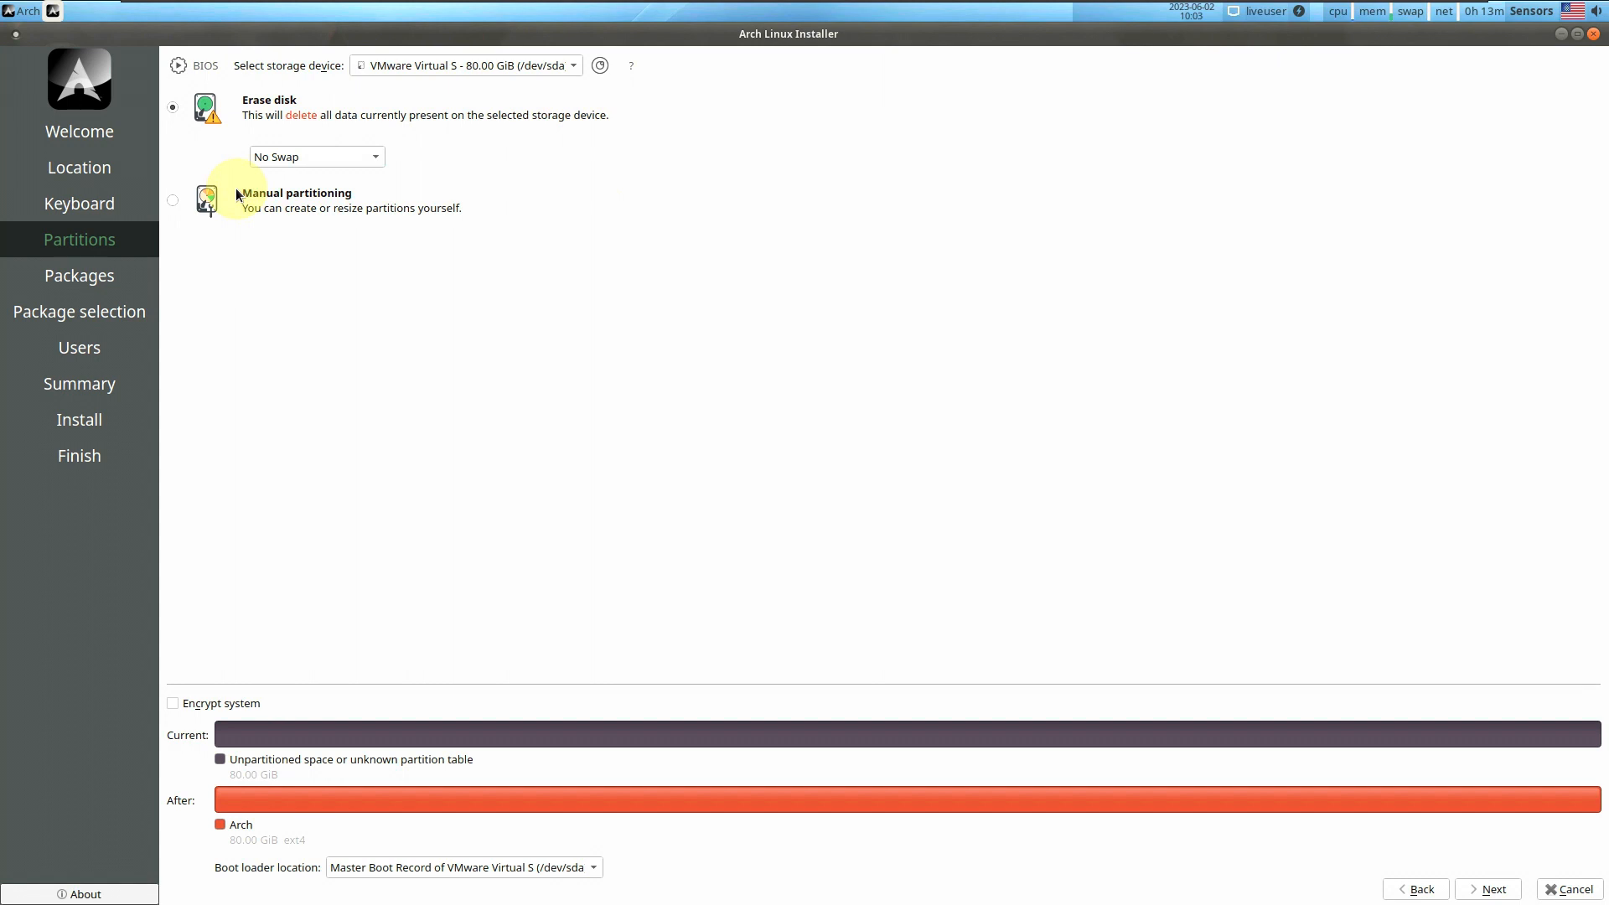
click(174, 203)
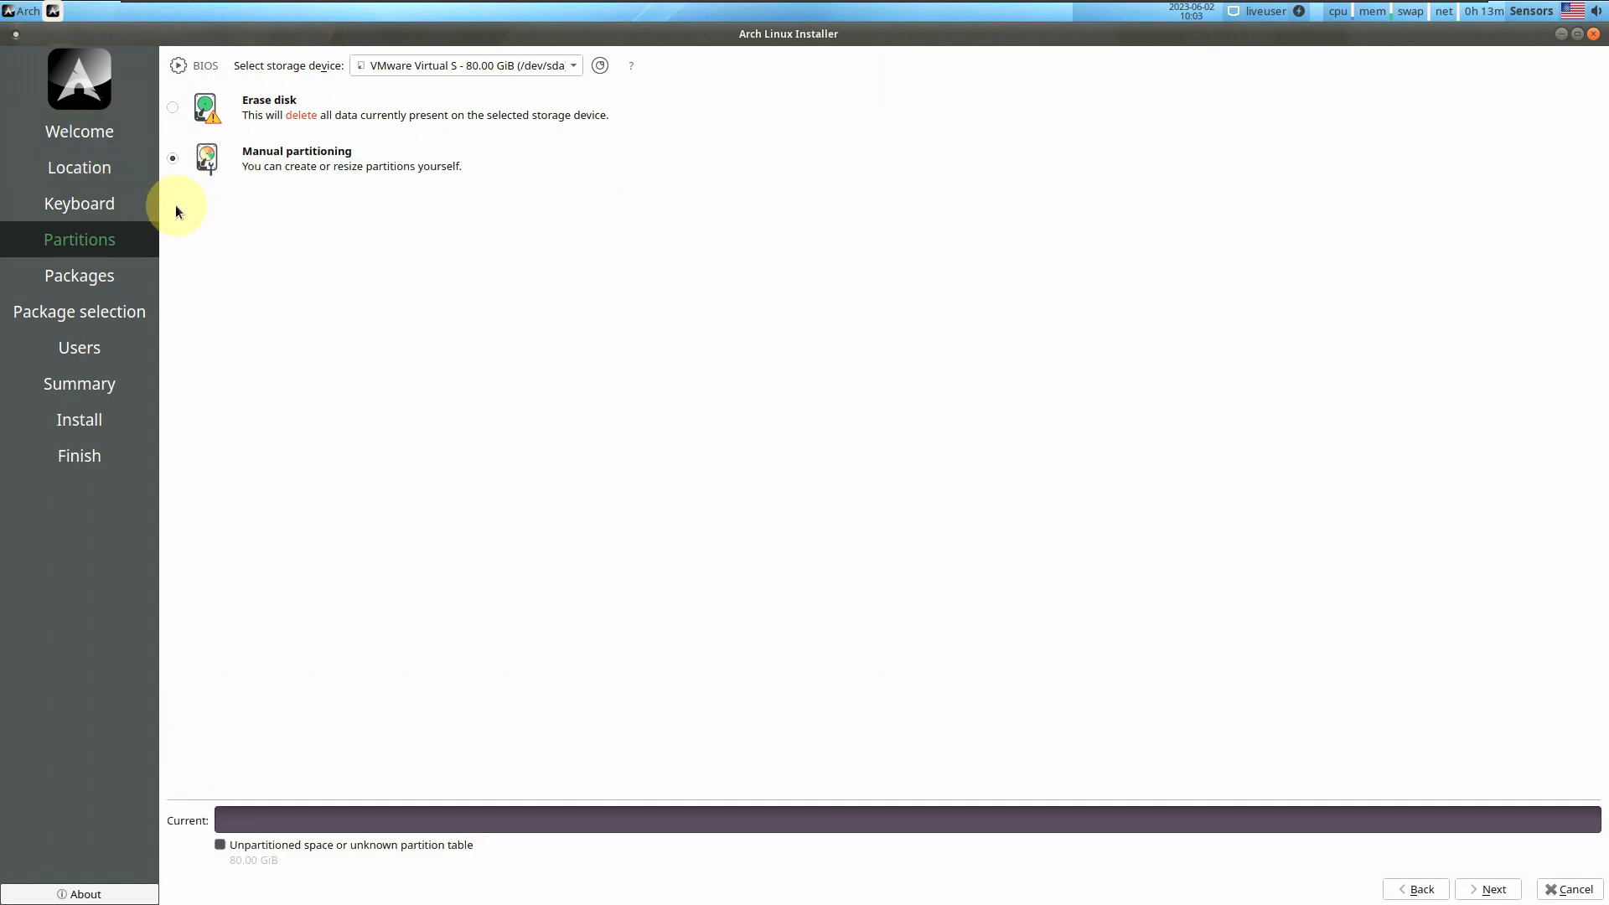
click(174, 109)
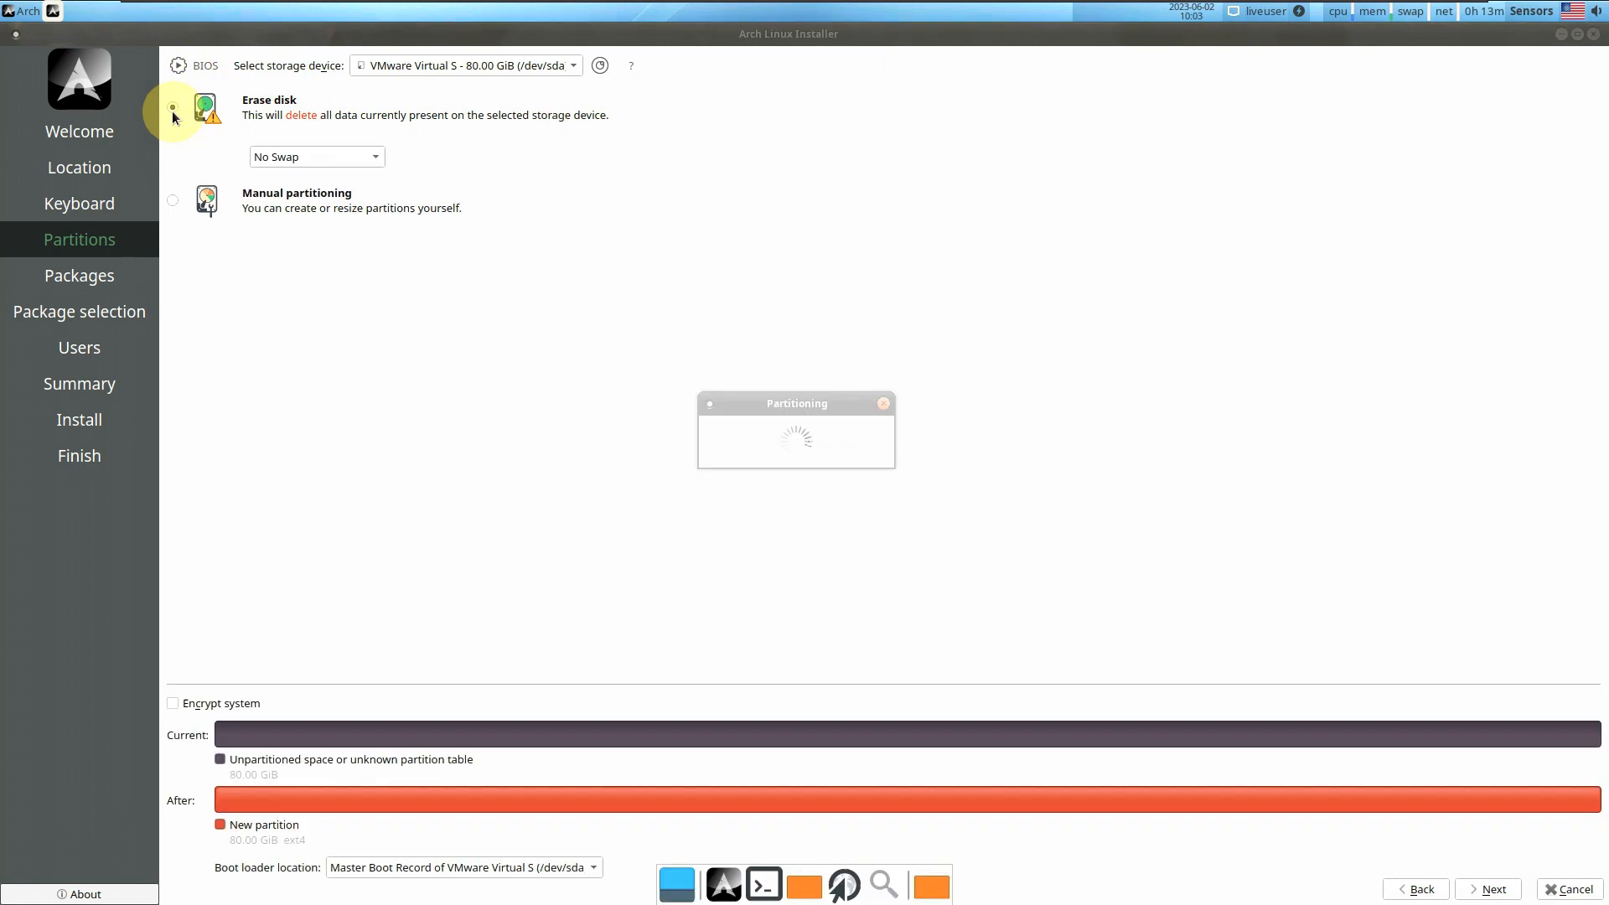
View the encryption and boot loader options, keep the system unencrypted with the Master Boot Record location, and continue to Packages
click(238, 705)
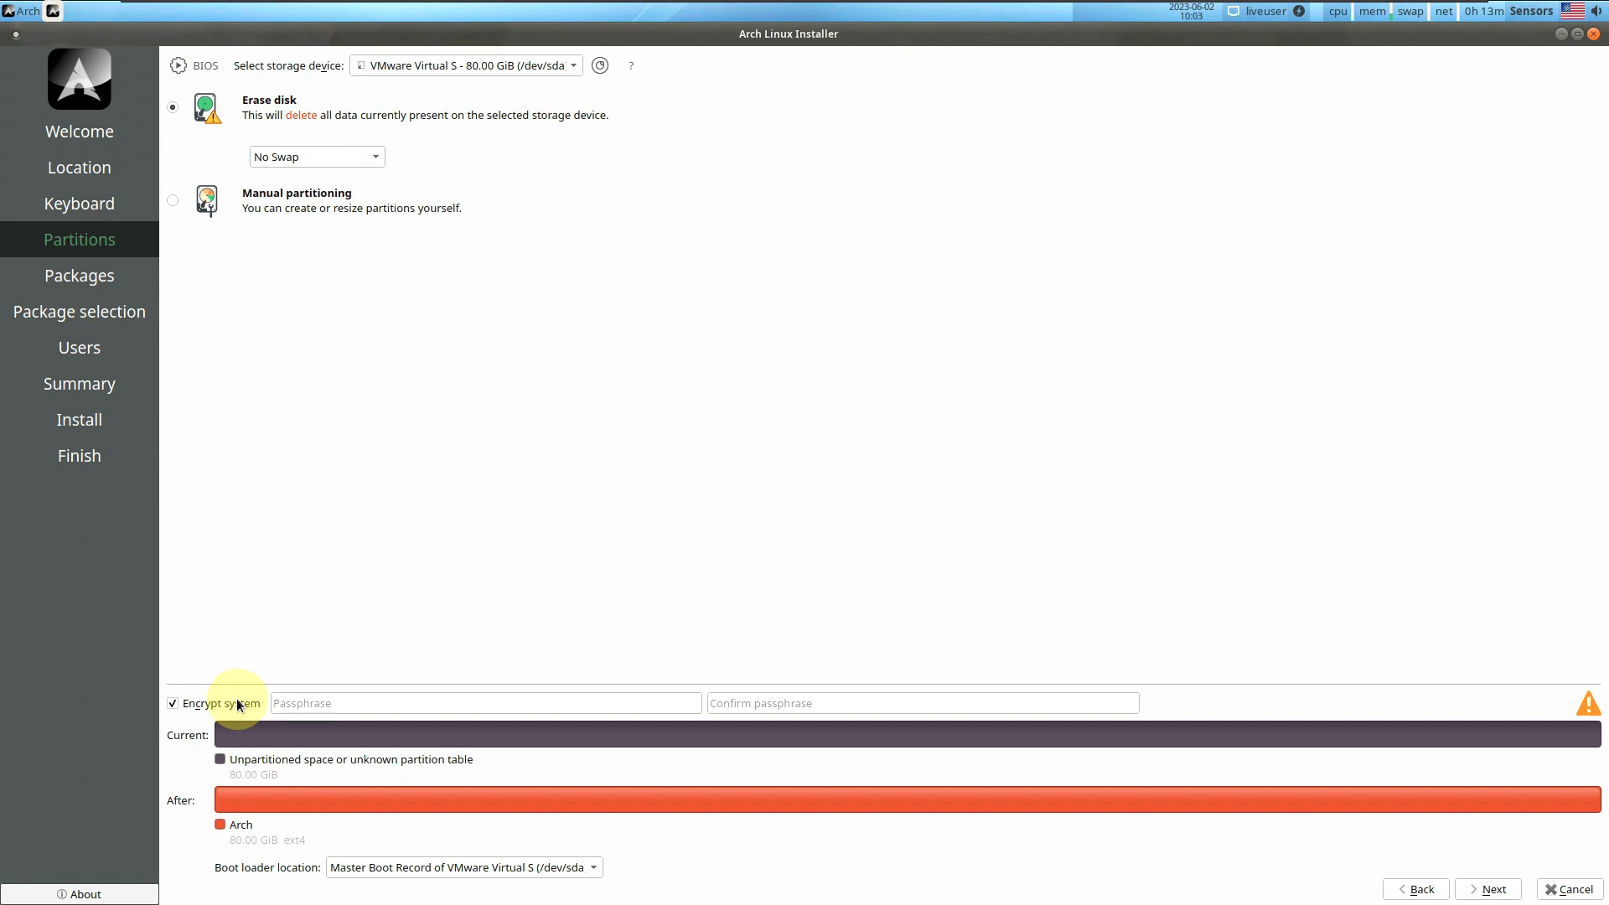
click(238, 705)
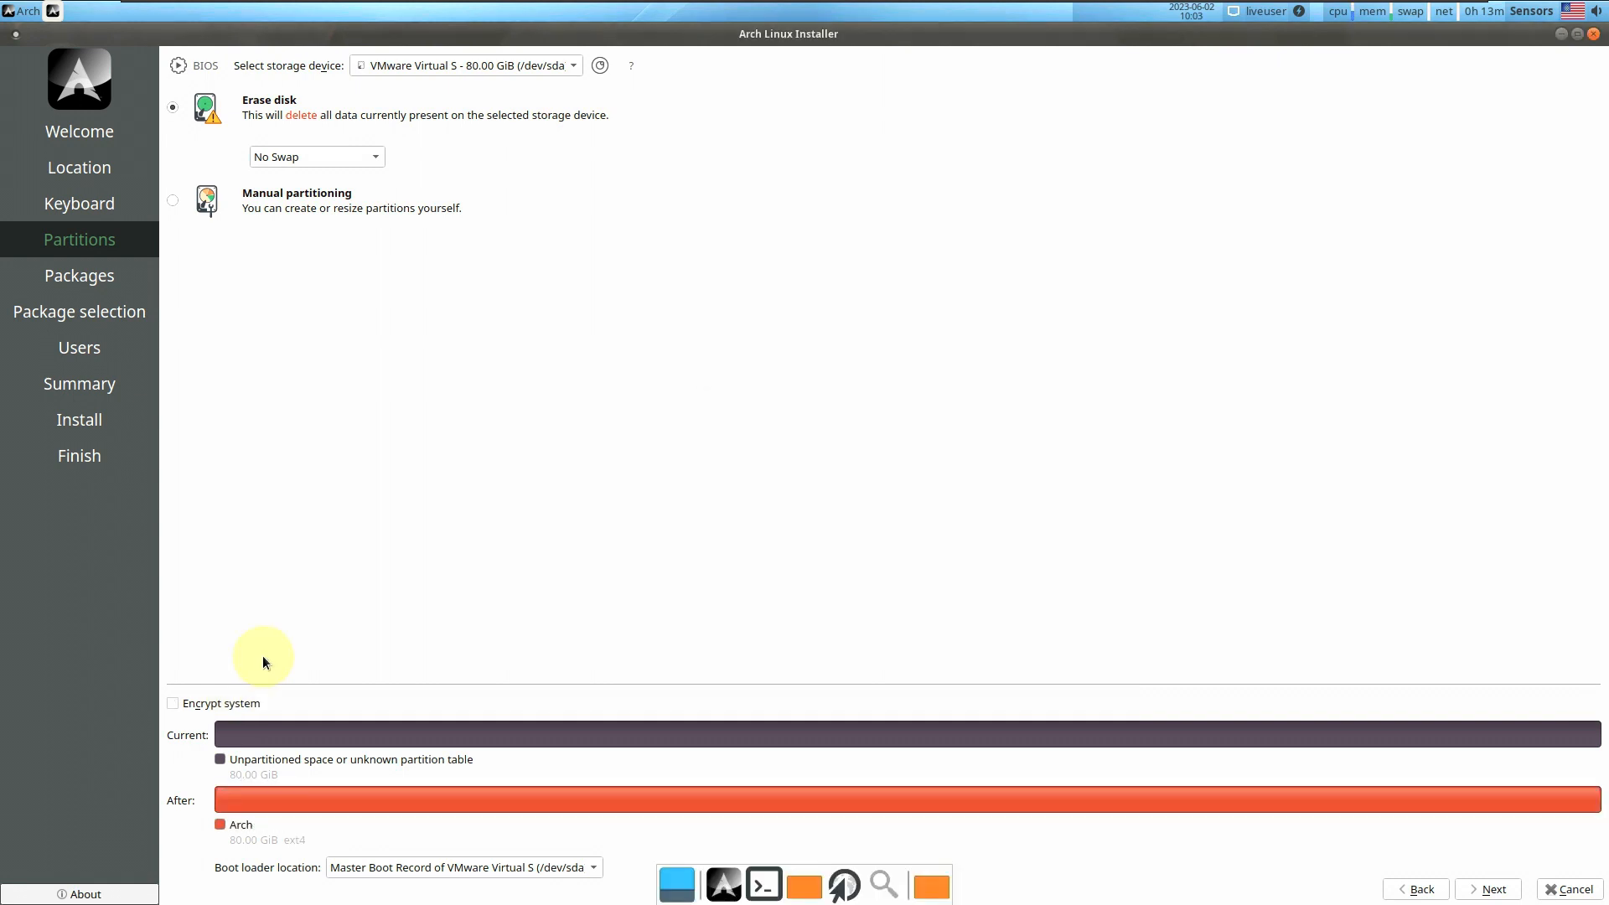
click(368, 865)
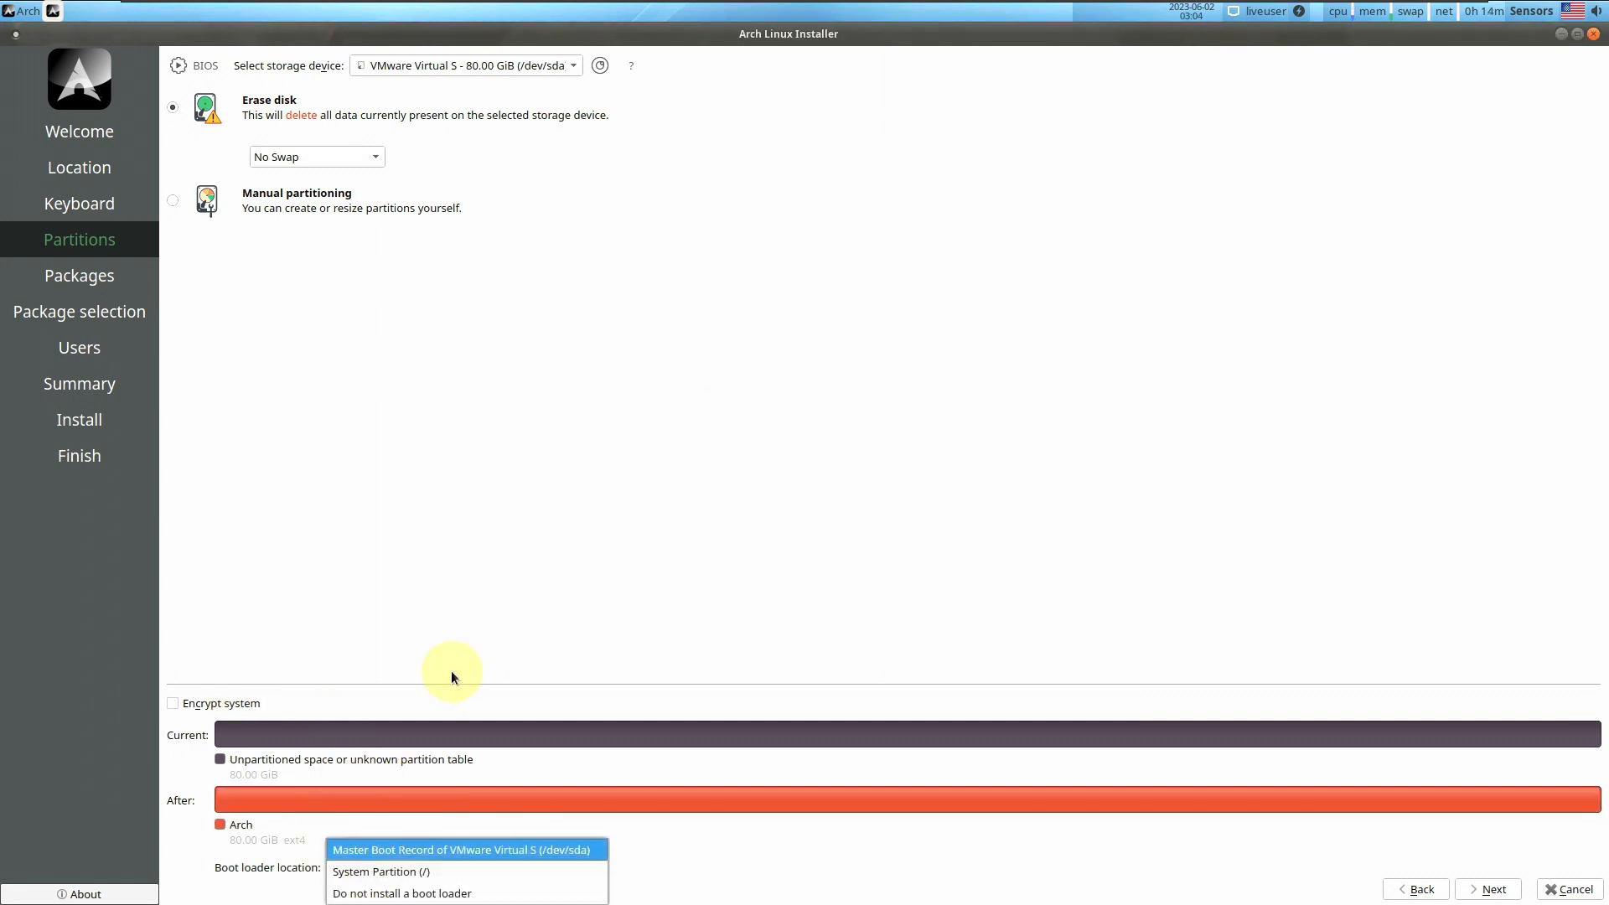
click(456, 431)
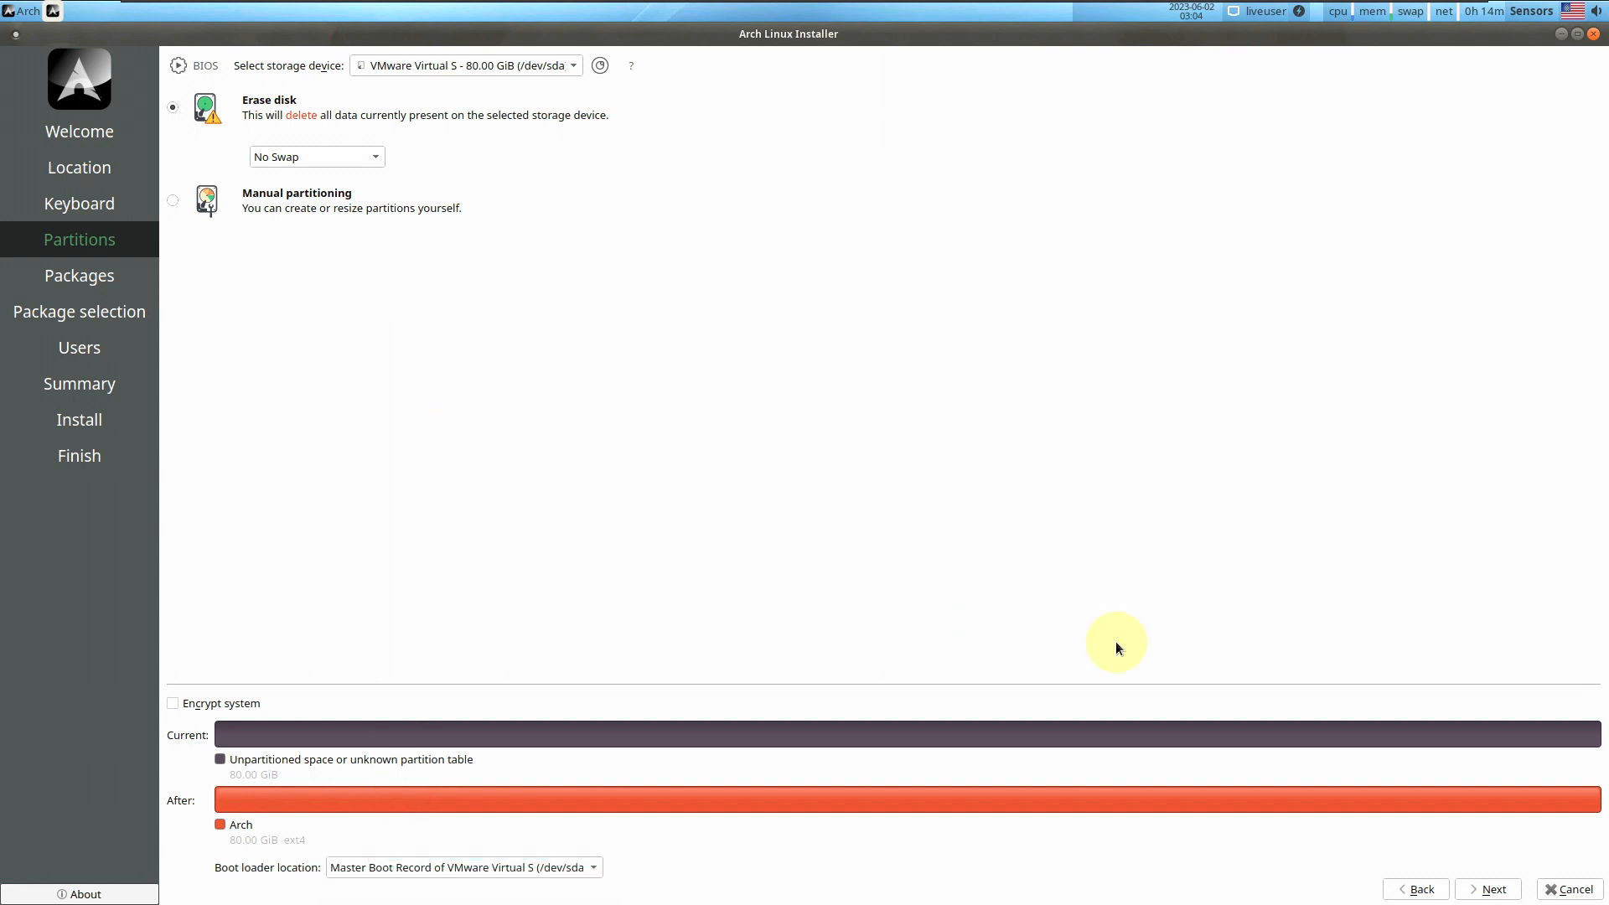
click(1496, 892)
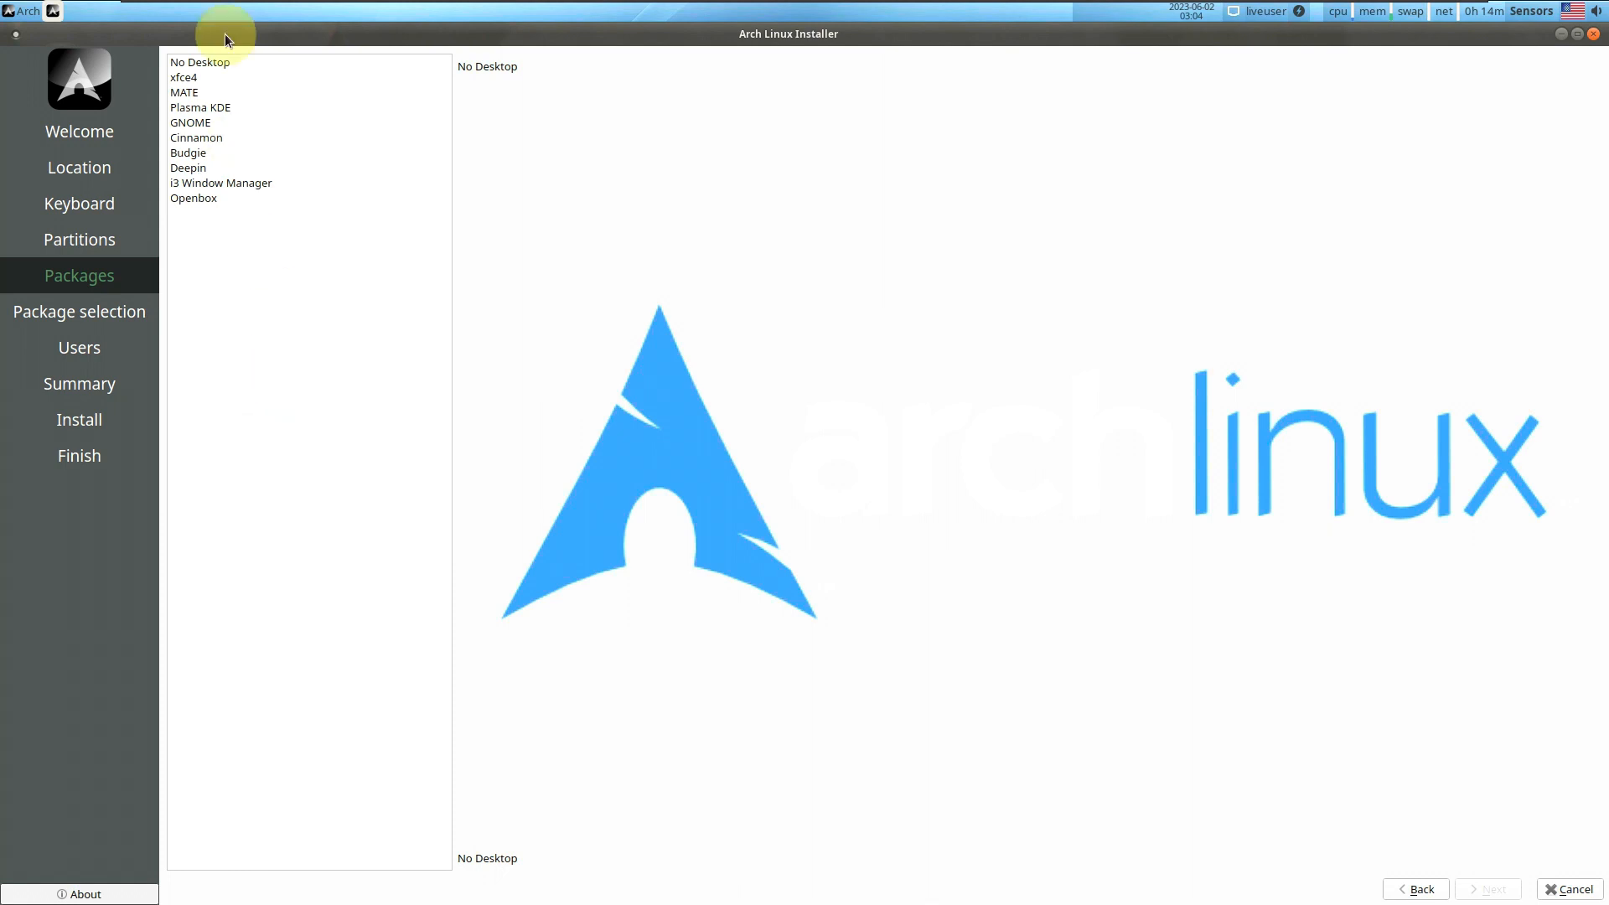
Preview the desktop choices from No Desktop through Openbox, choose xfce4 and continue to the Package selection page
click(215, 64)
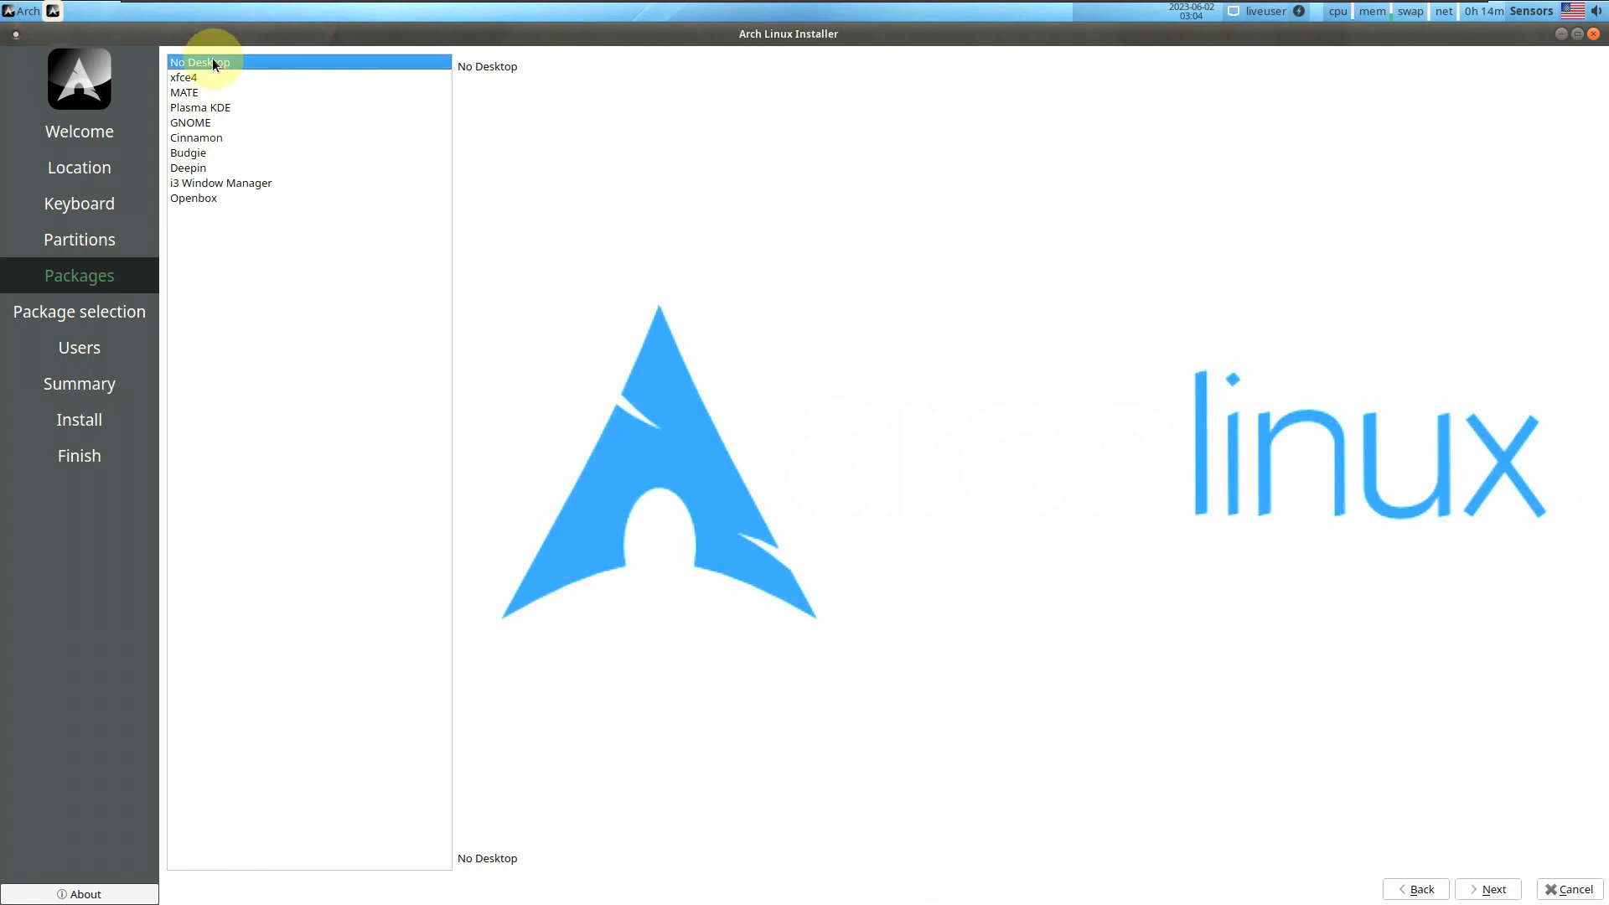
click(201, 77)
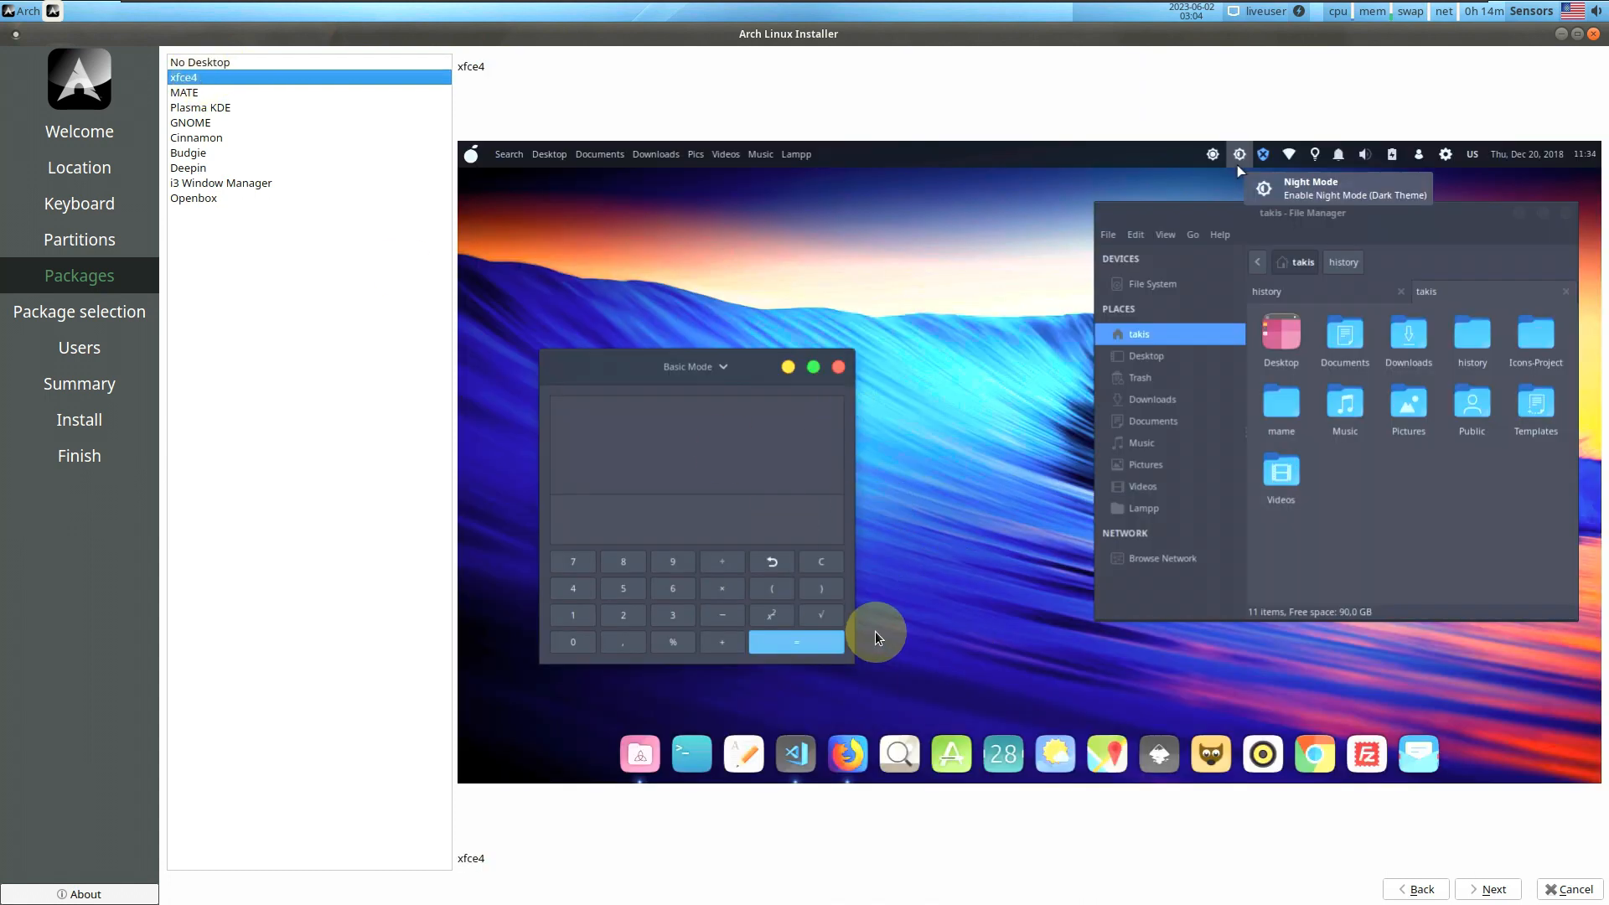
click(226, 92)
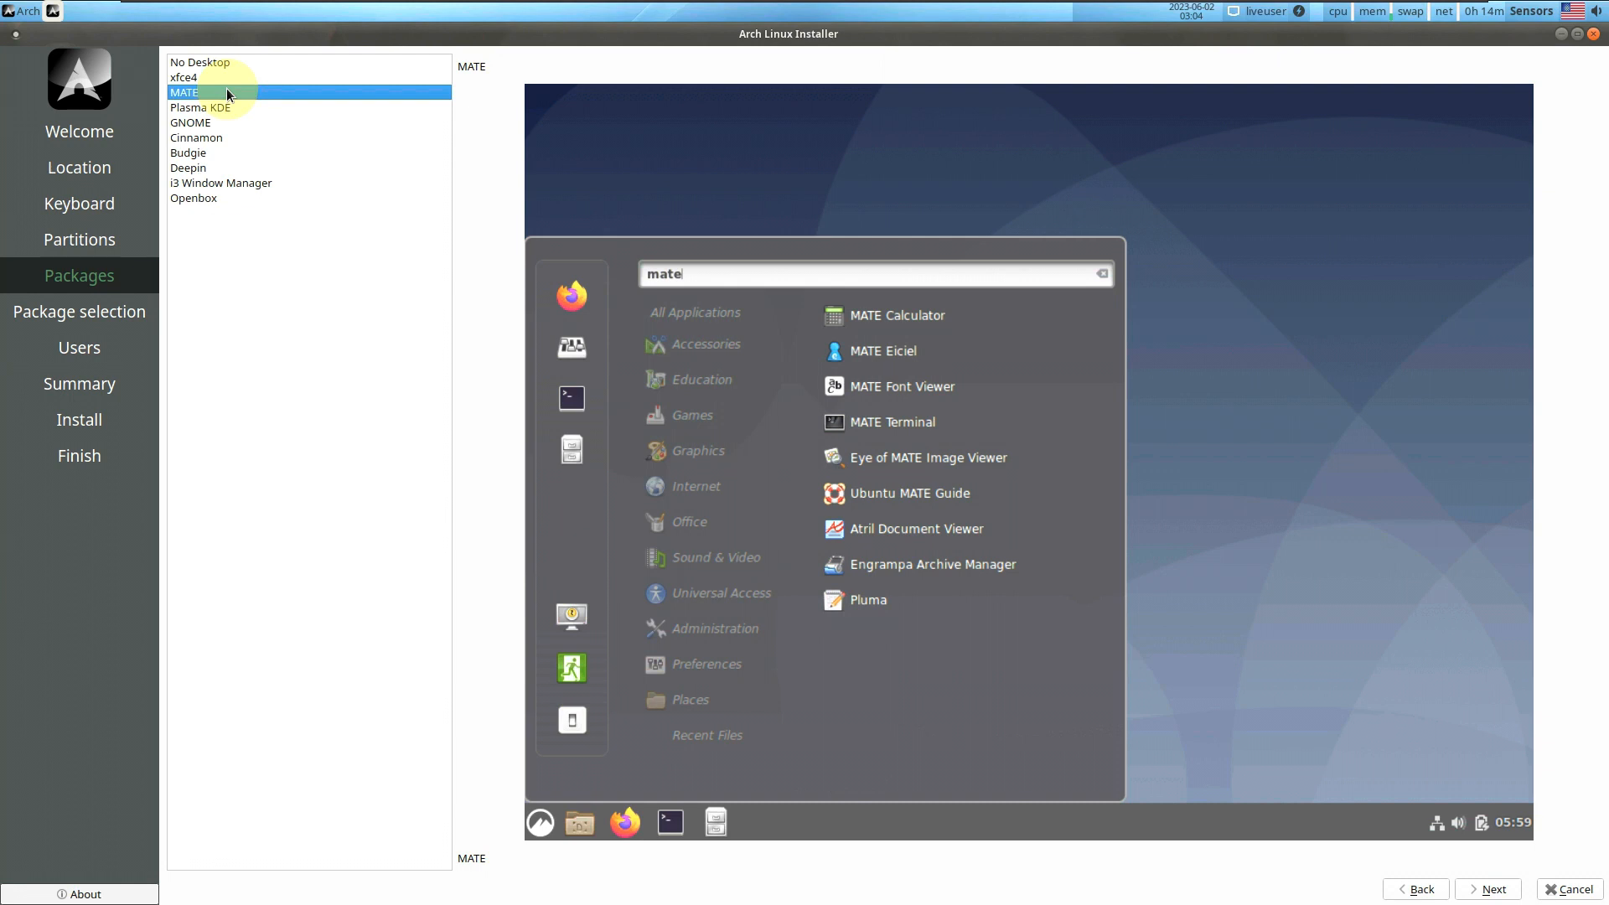
click(229, 107)
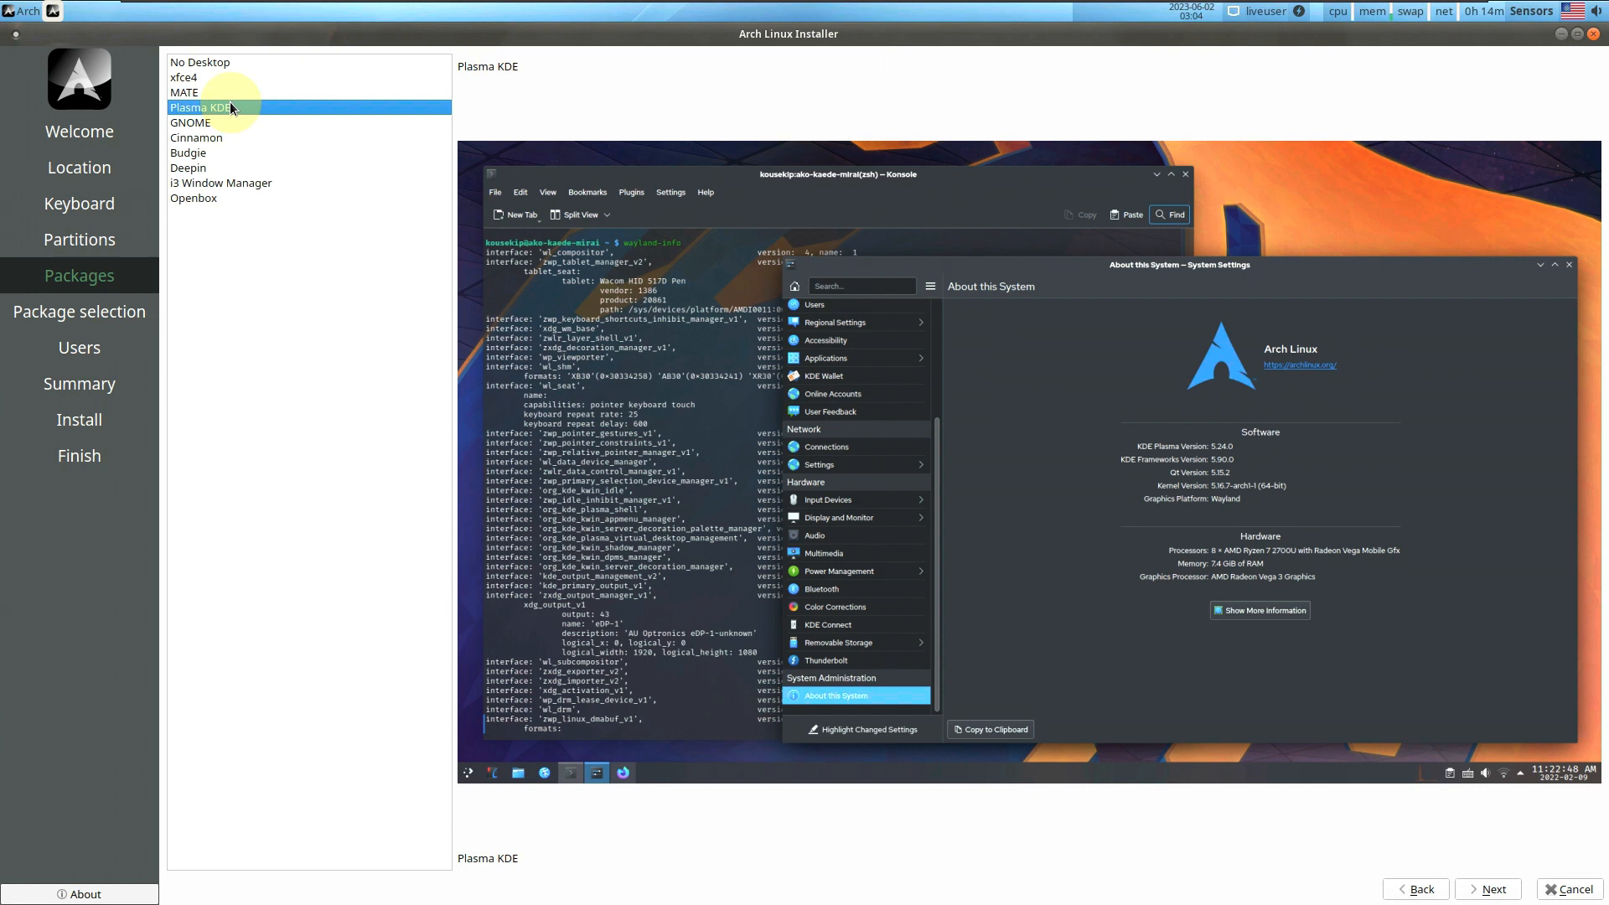
click(237, 123)
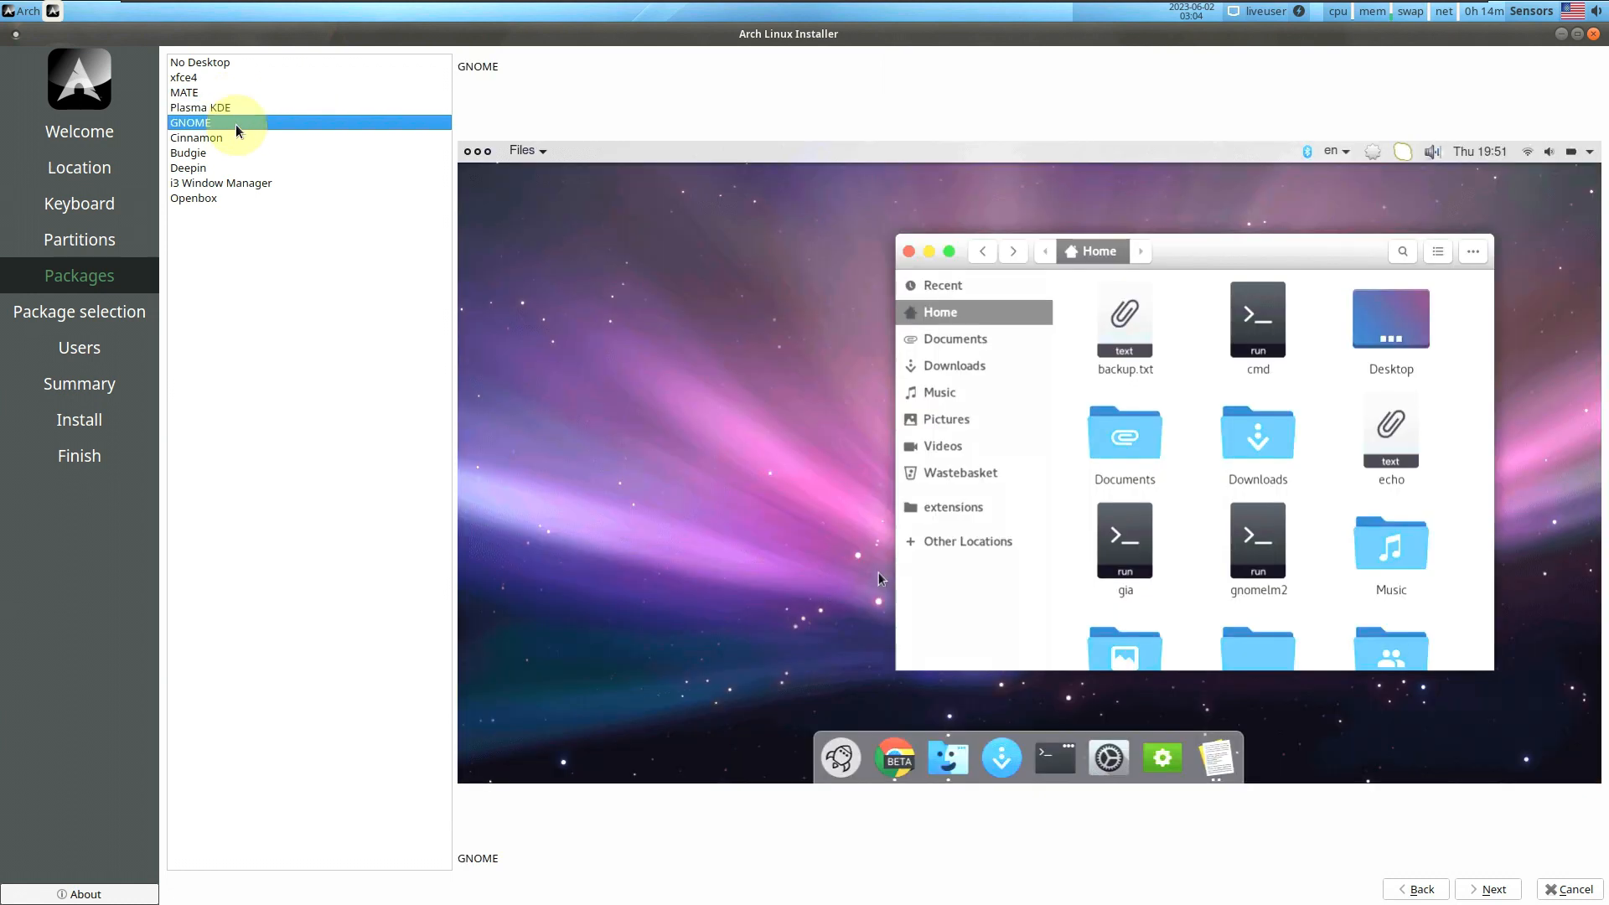
click(240, 139)
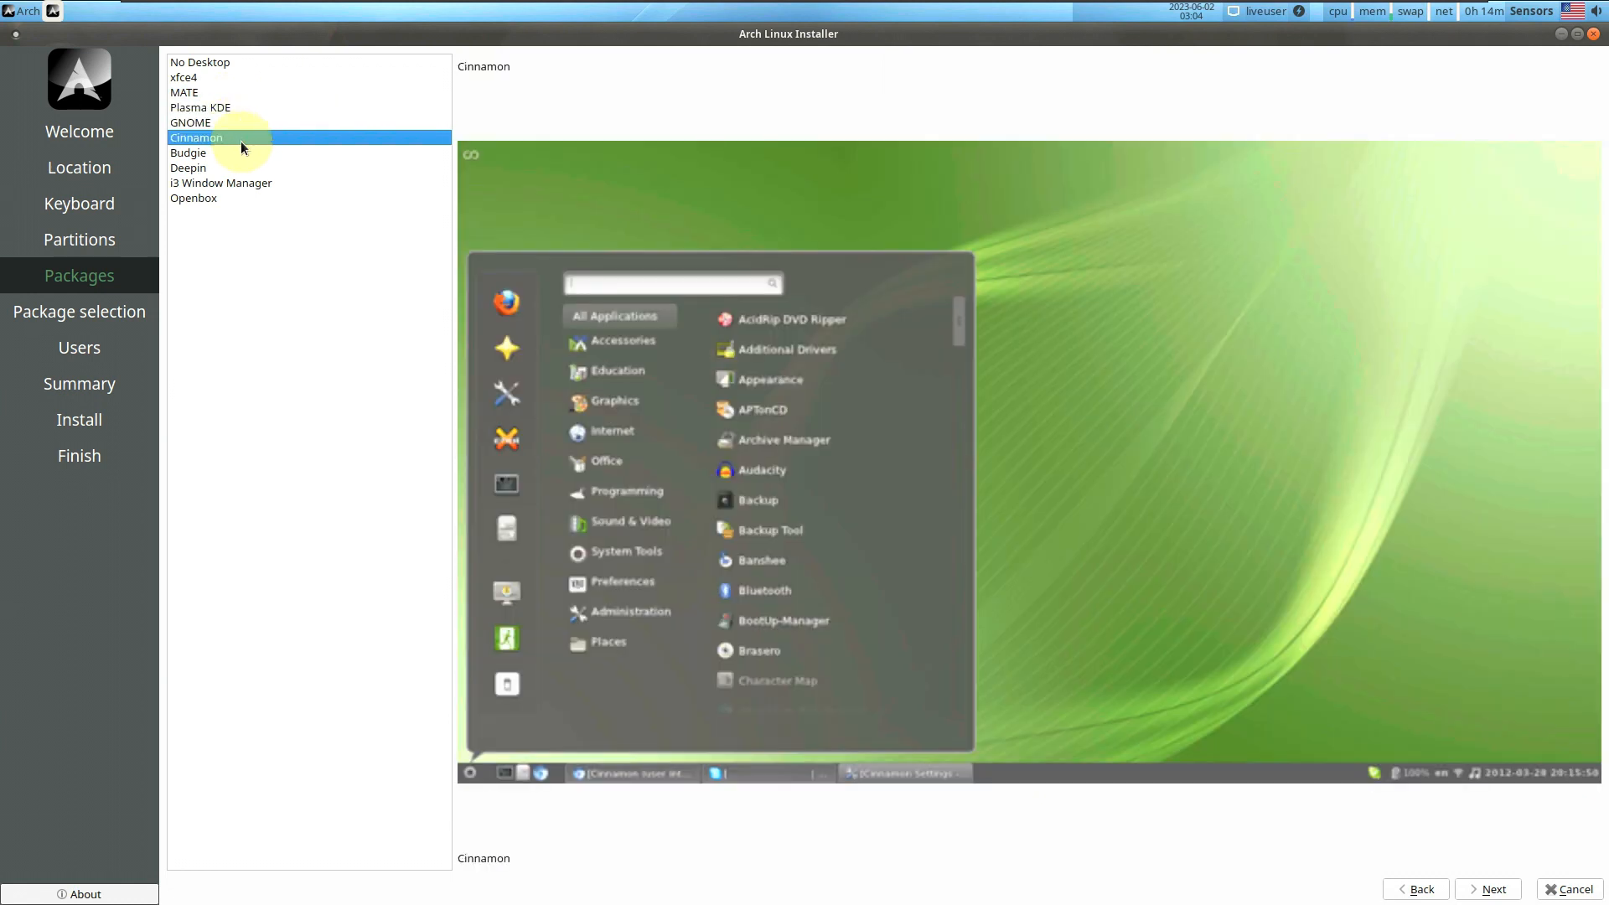
click(243, 153)
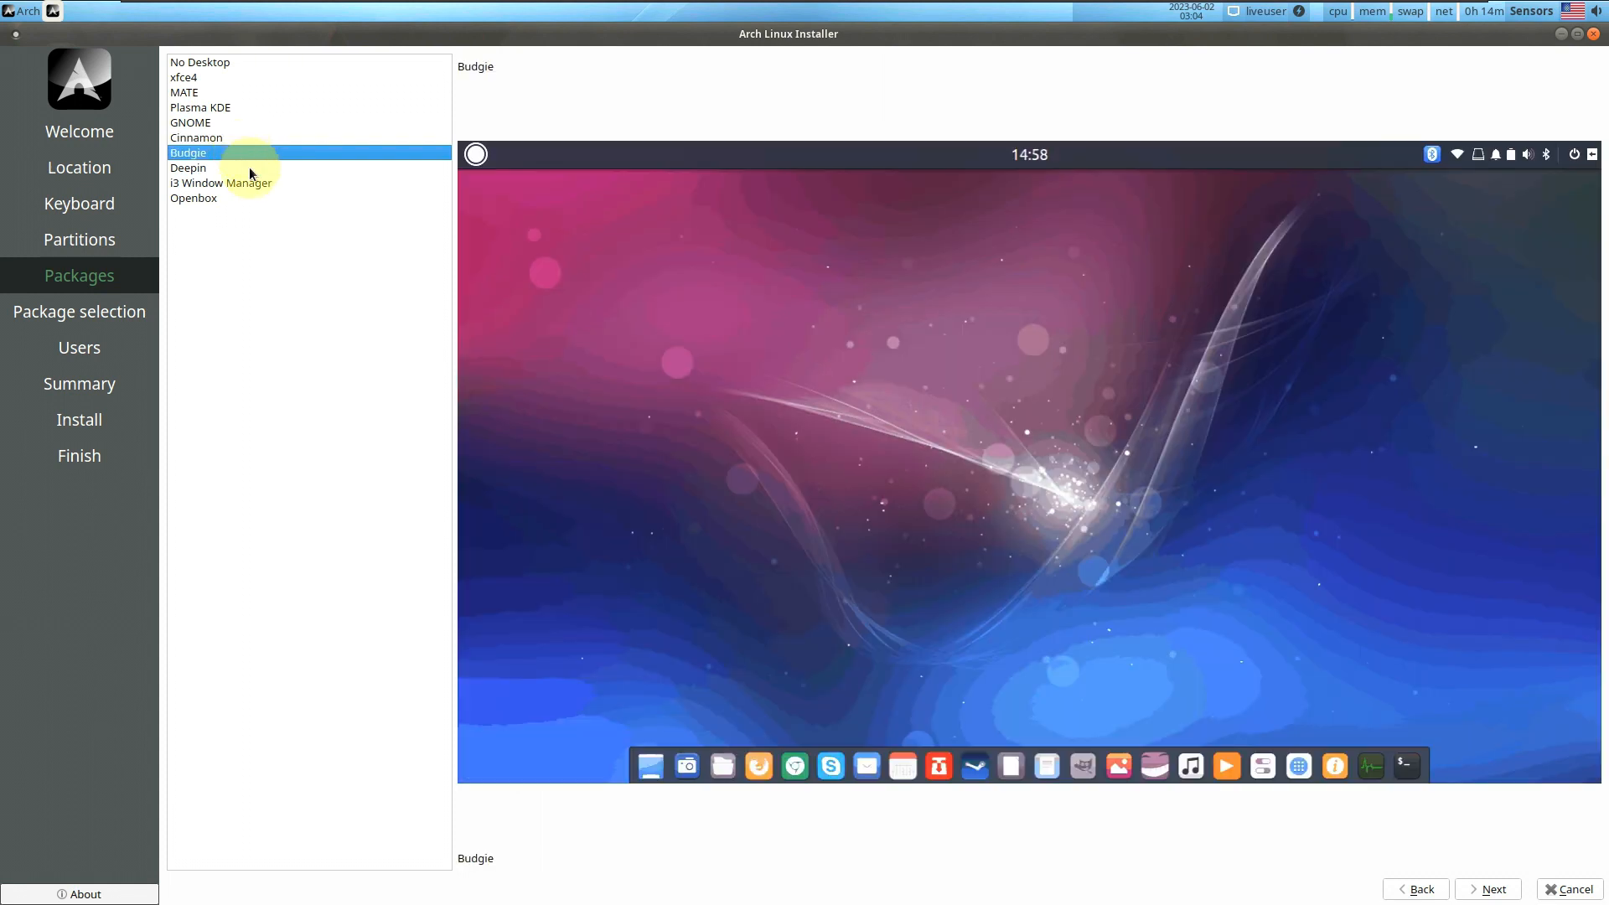
click(249, 167)
click(255, 183)
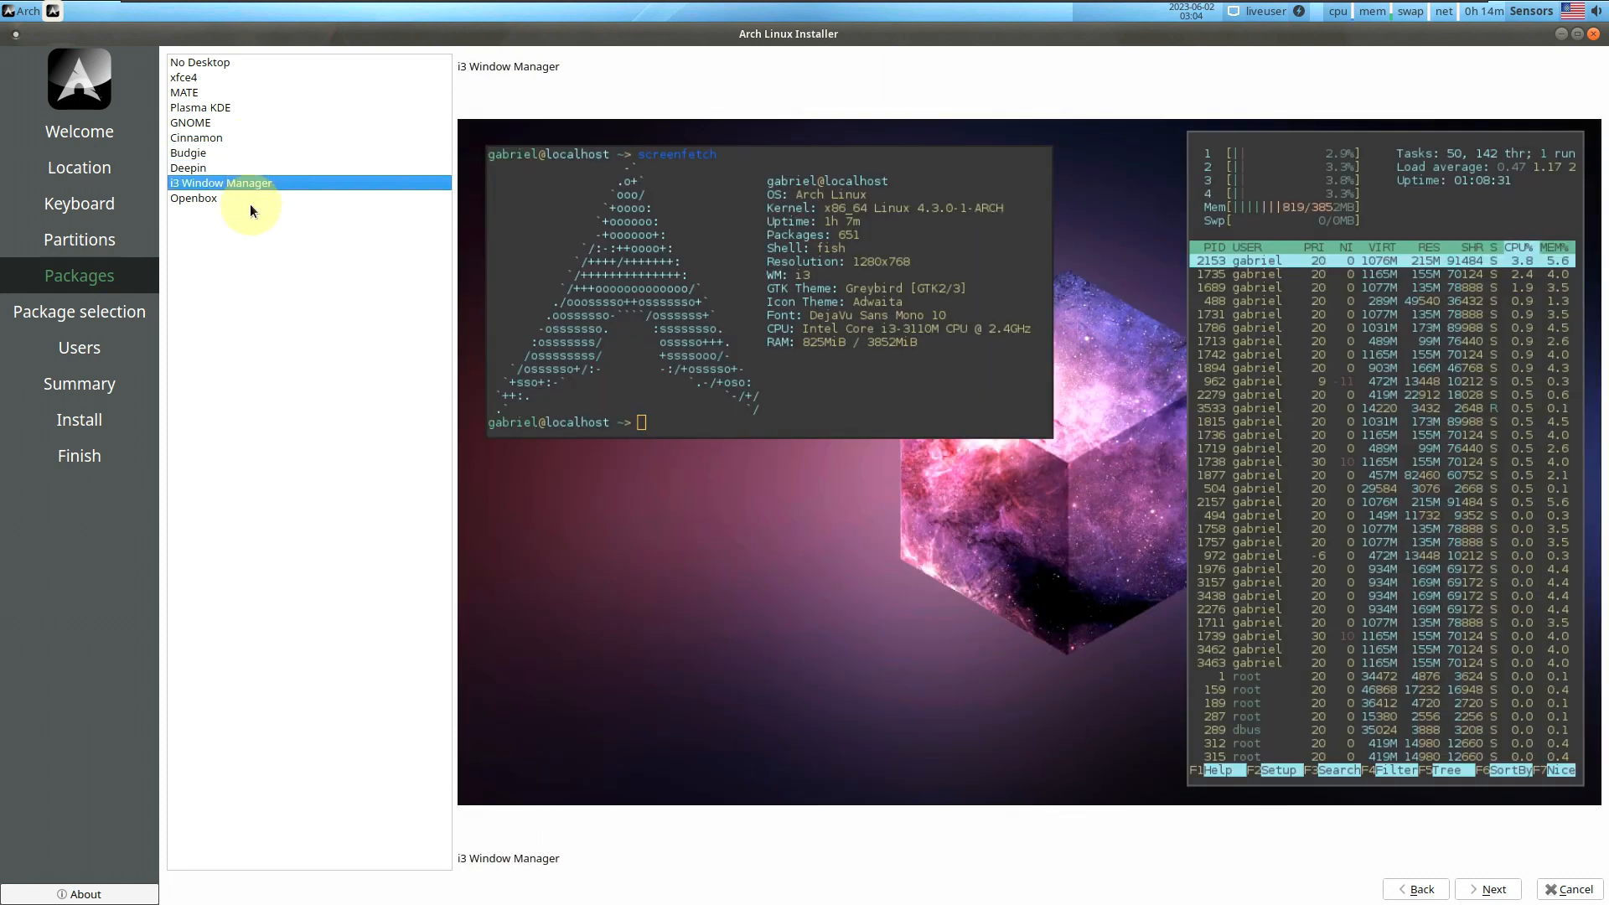
click(249, 199)
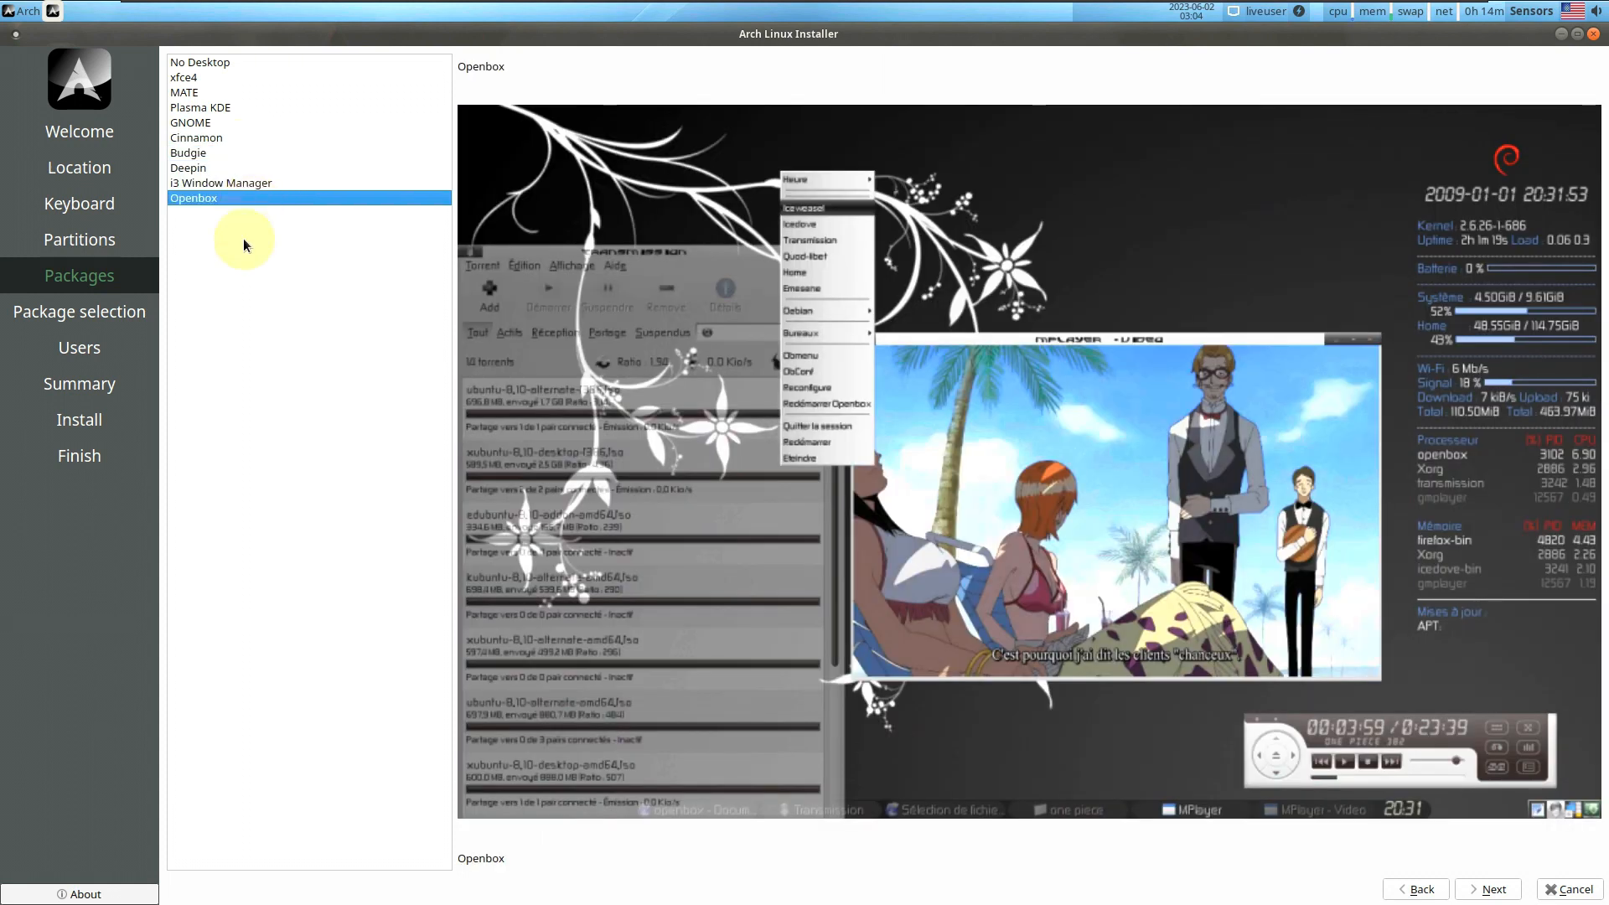
click(234, 79)
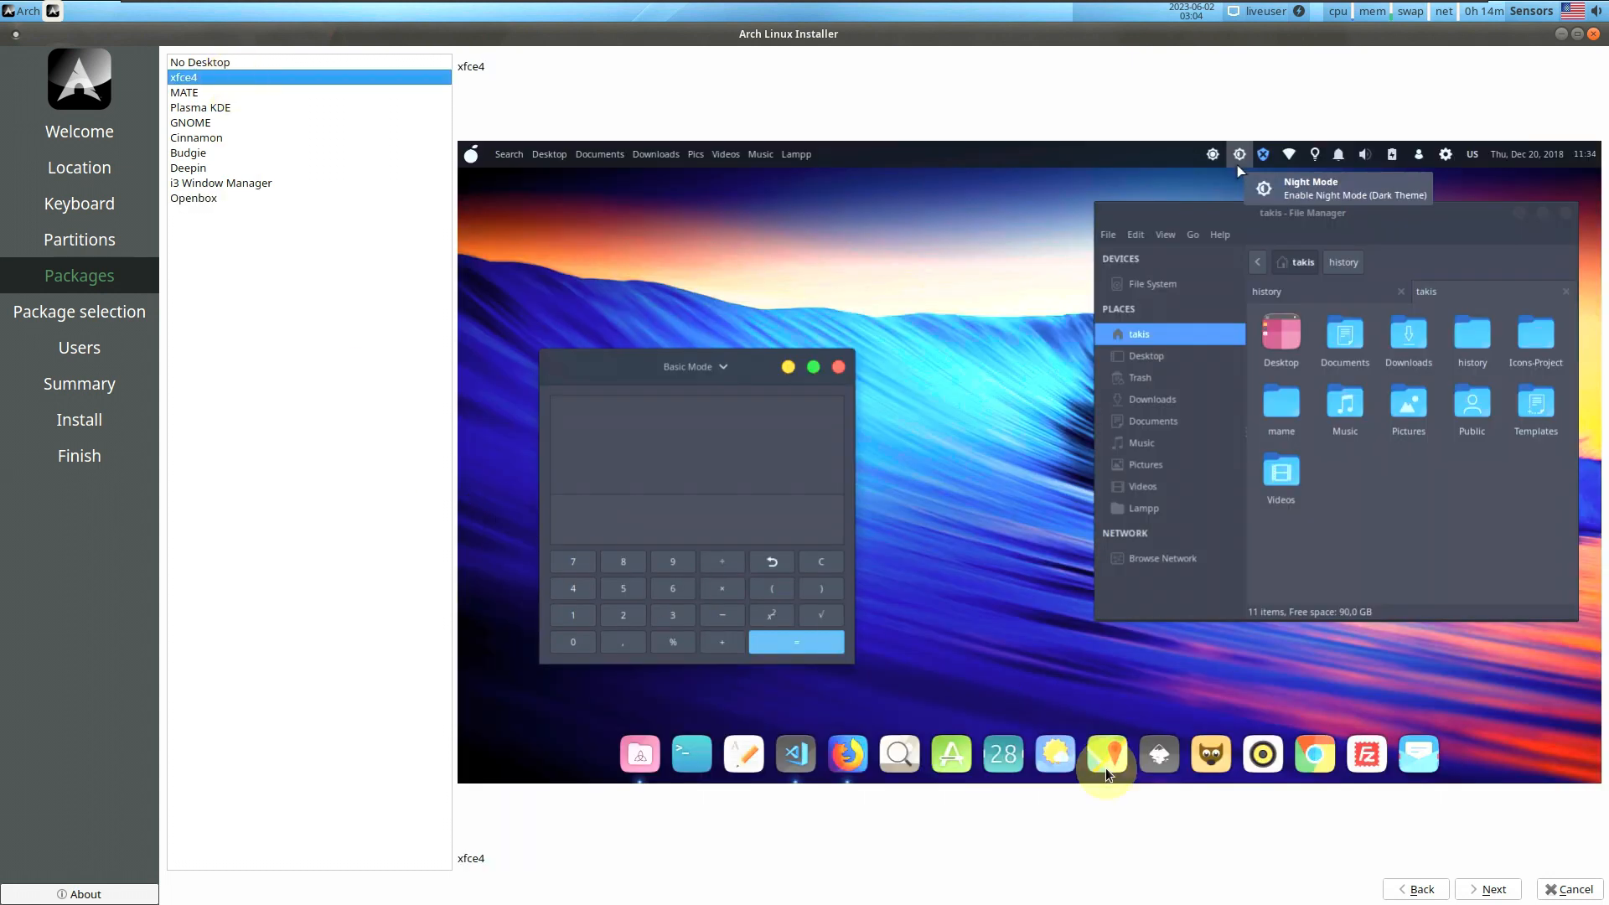
click(1490, 892)
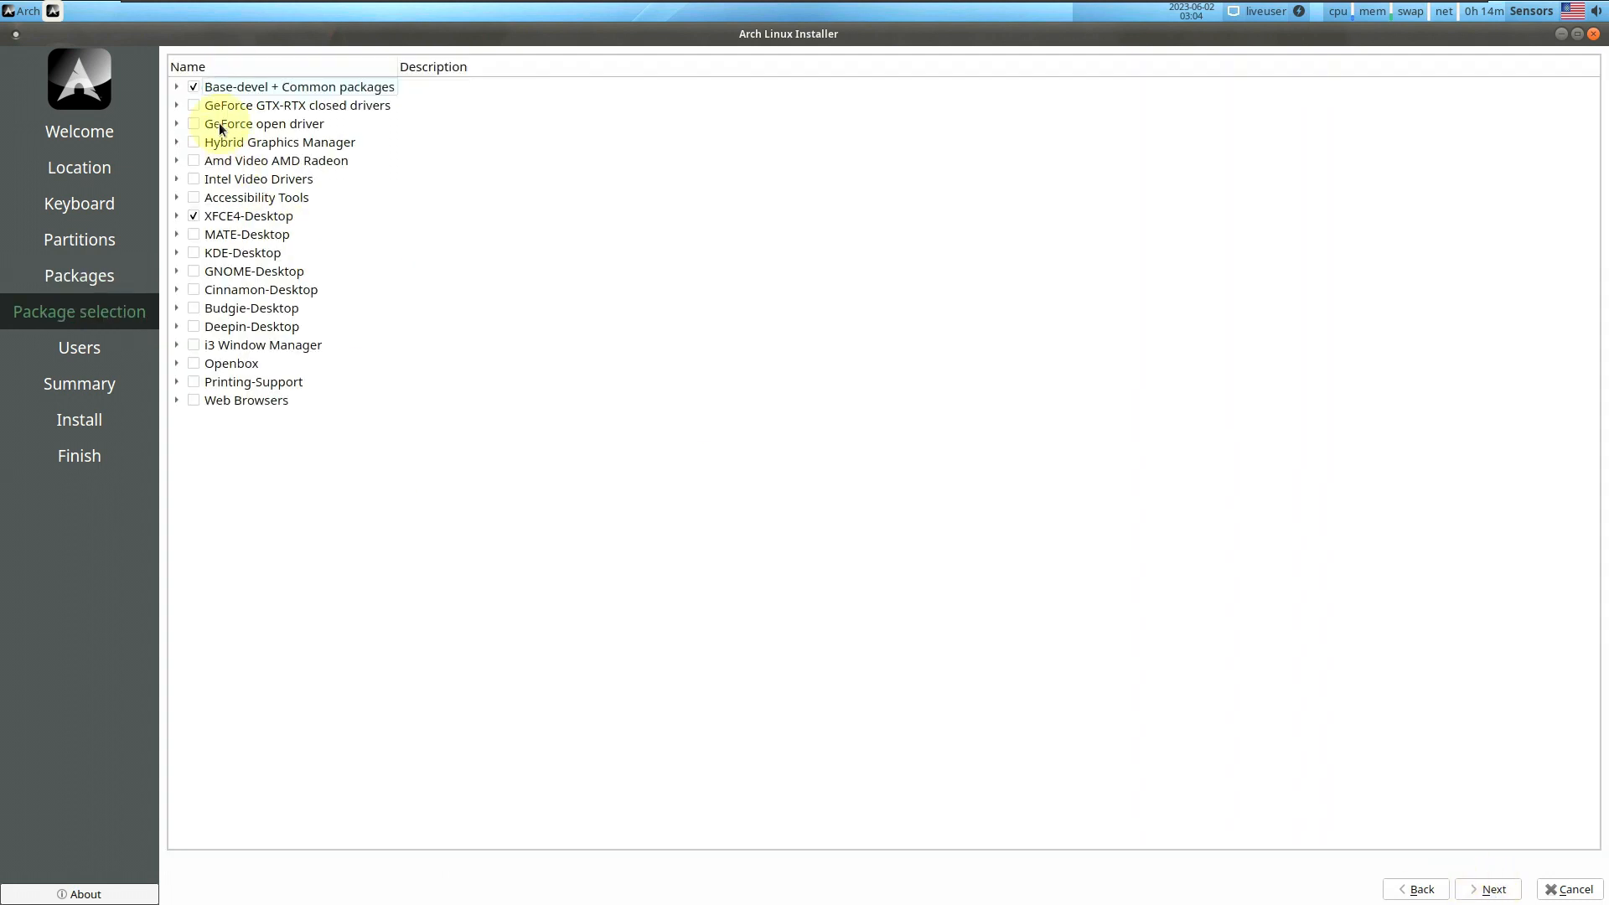
View the contents of the Base-devel + Common packages group and continue to the Users page with the preset package groups
click(177, 86)
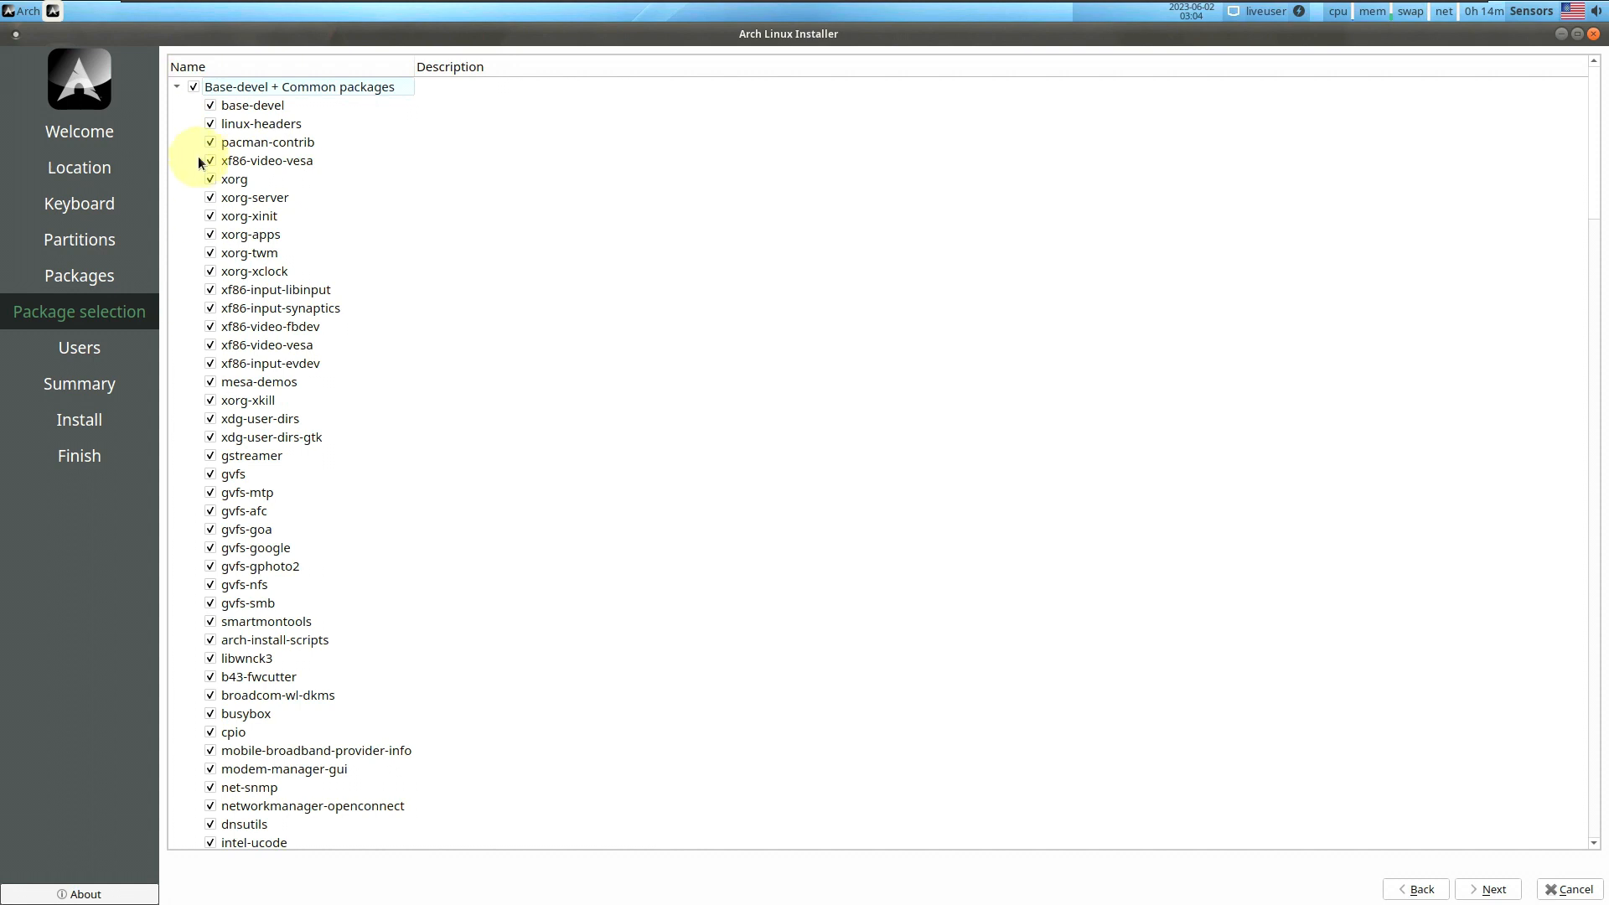
click(177, 86)
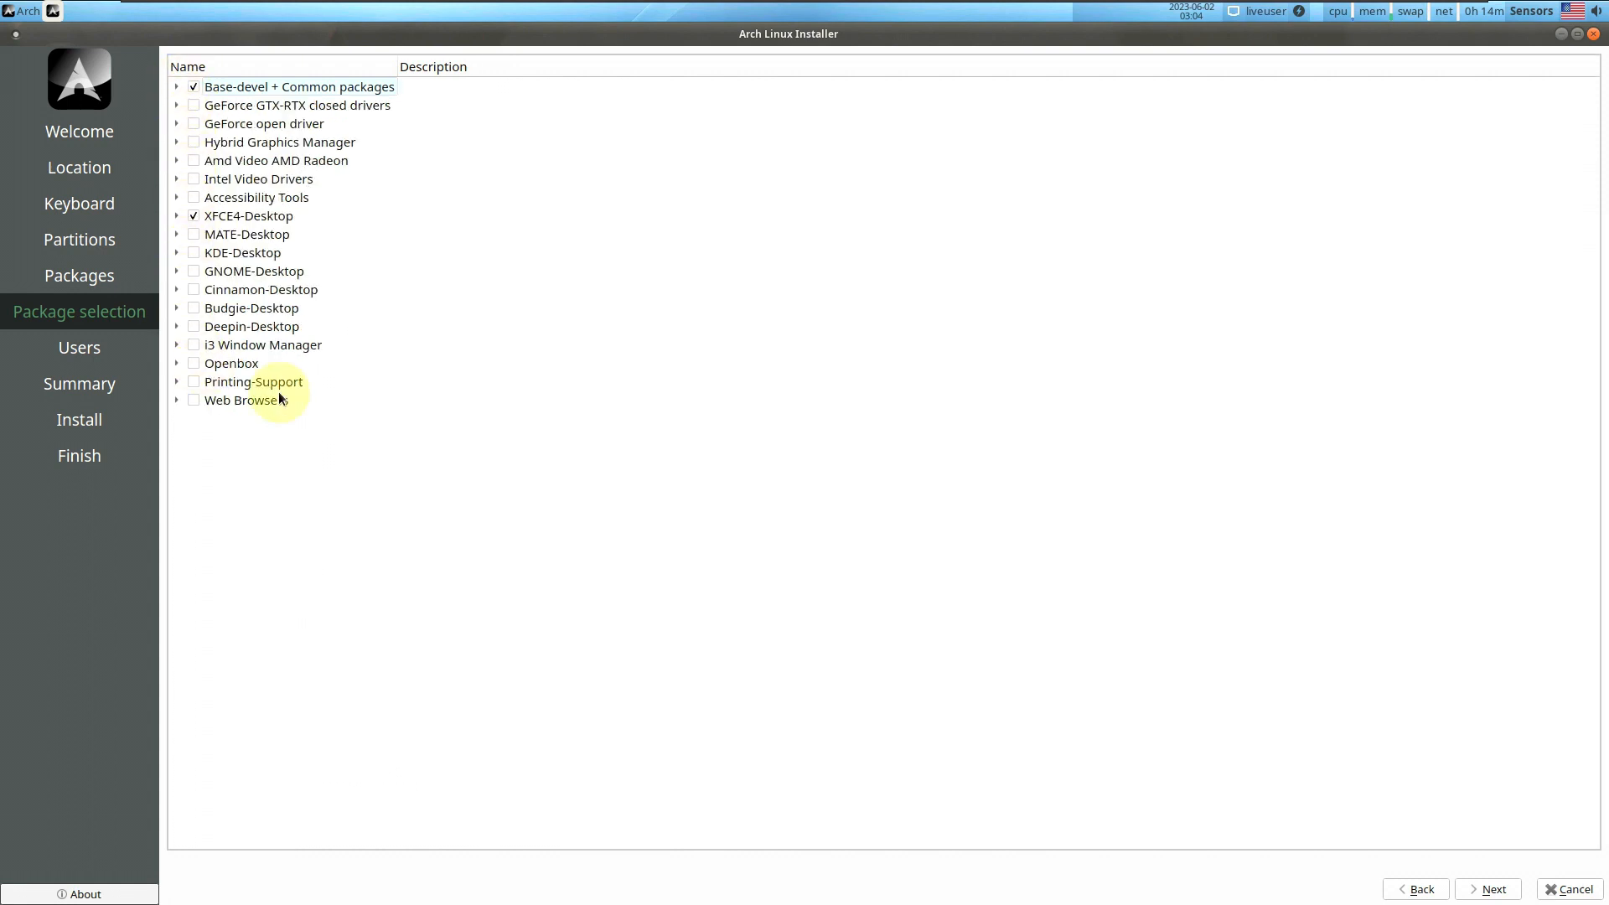
click(1492, 891)
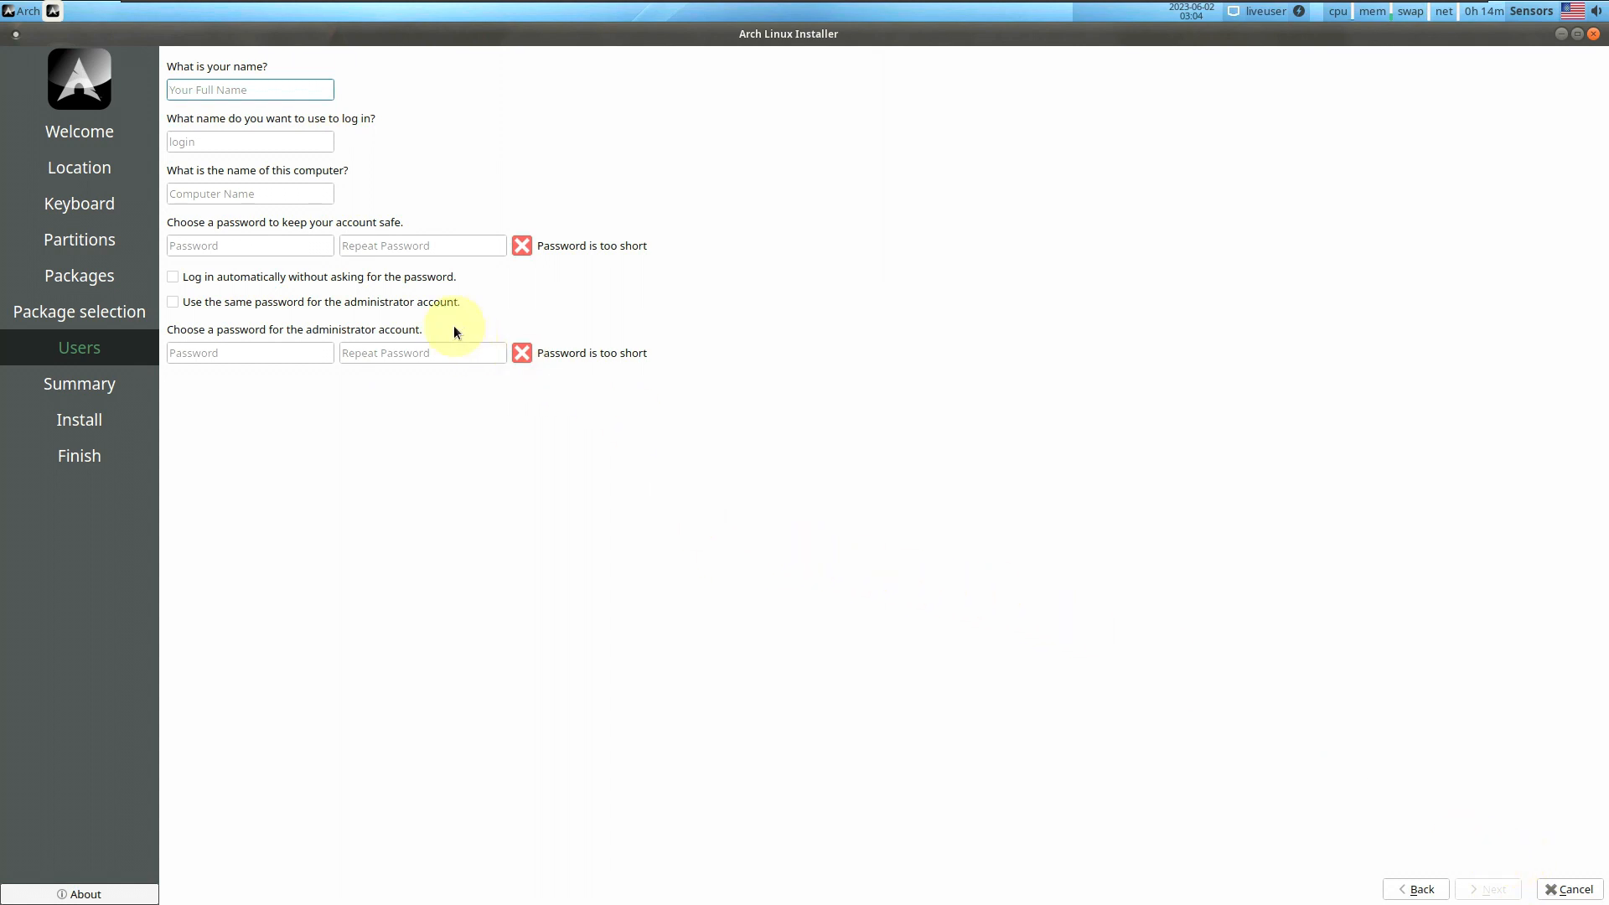
Enable automatic login and the same password for the administrator account, and set the user, login and computer names to runboxing
click(439, 302)
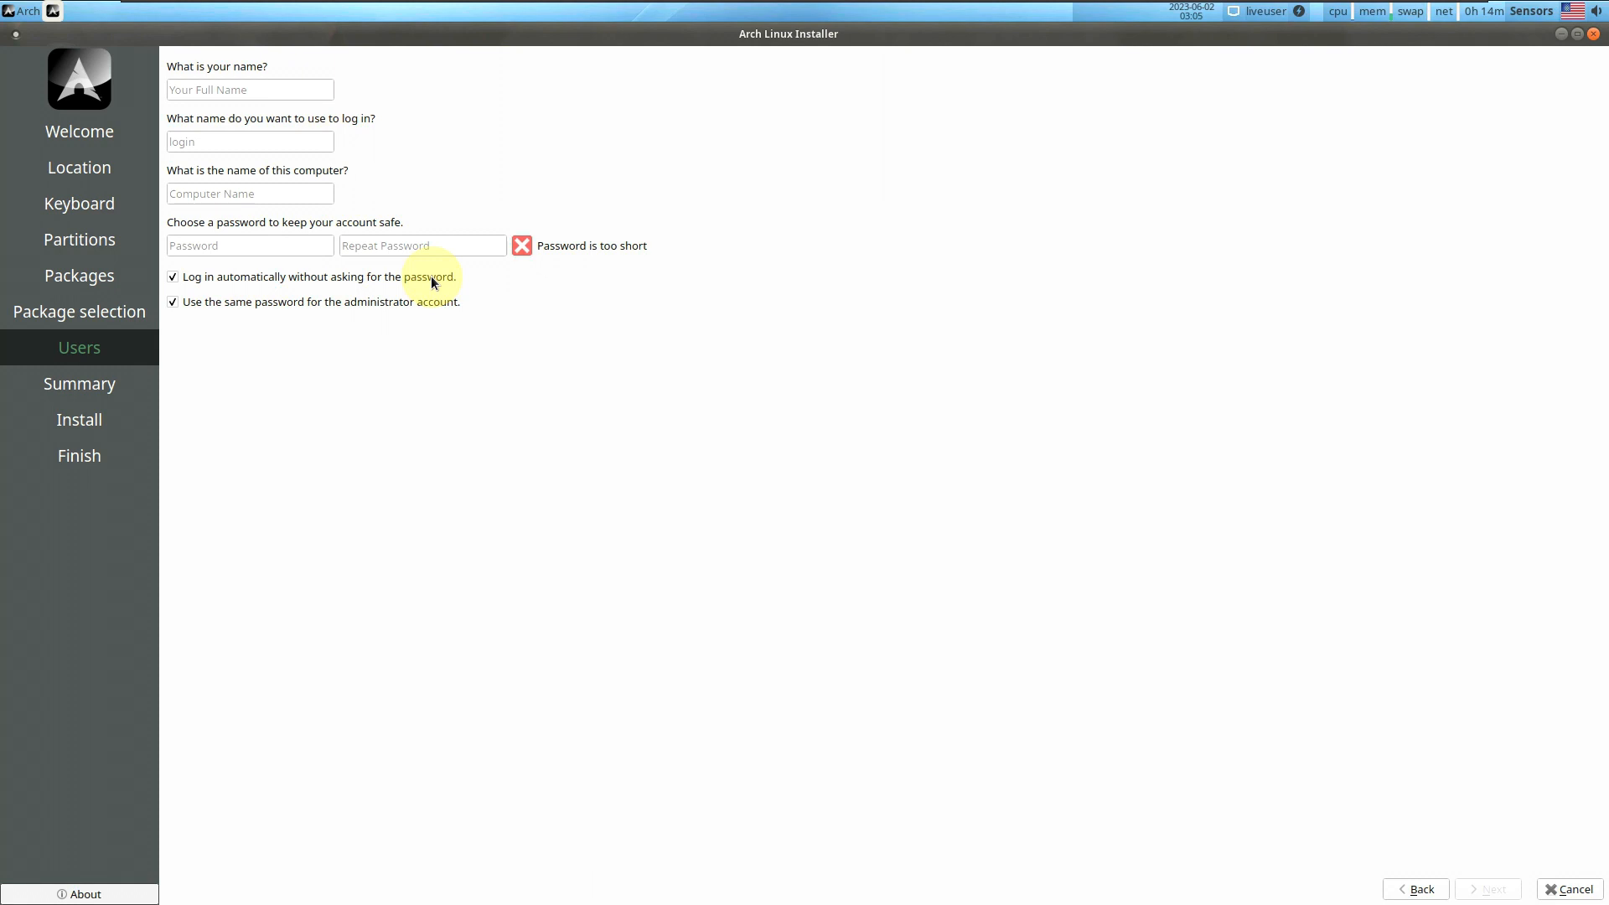
click(279, 282)
click(221, 91)
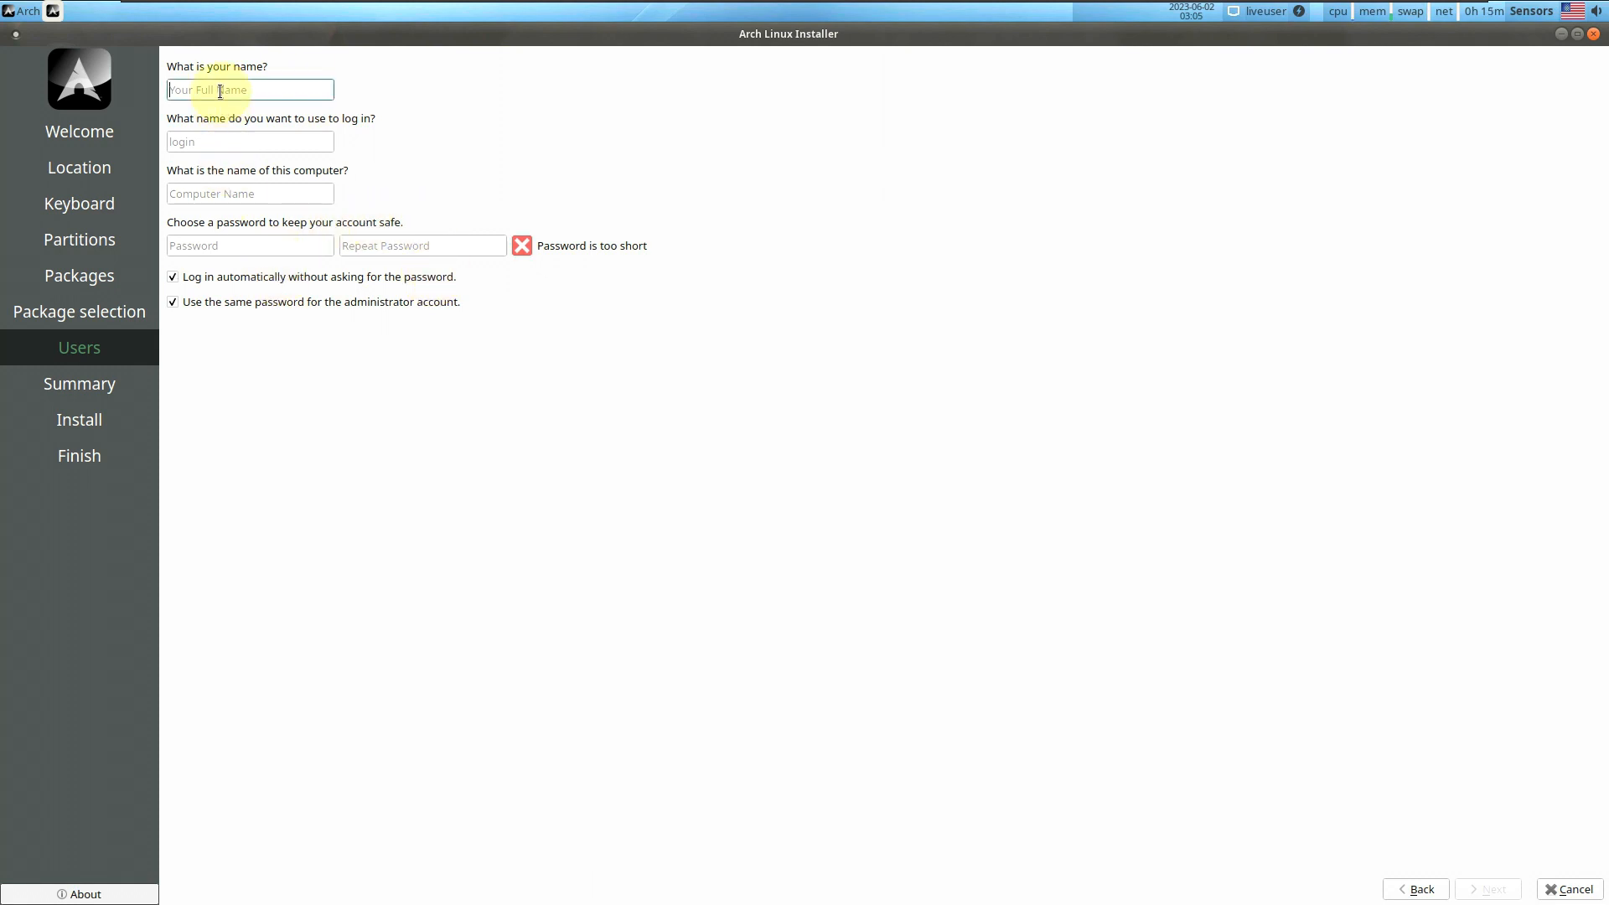
text(run)
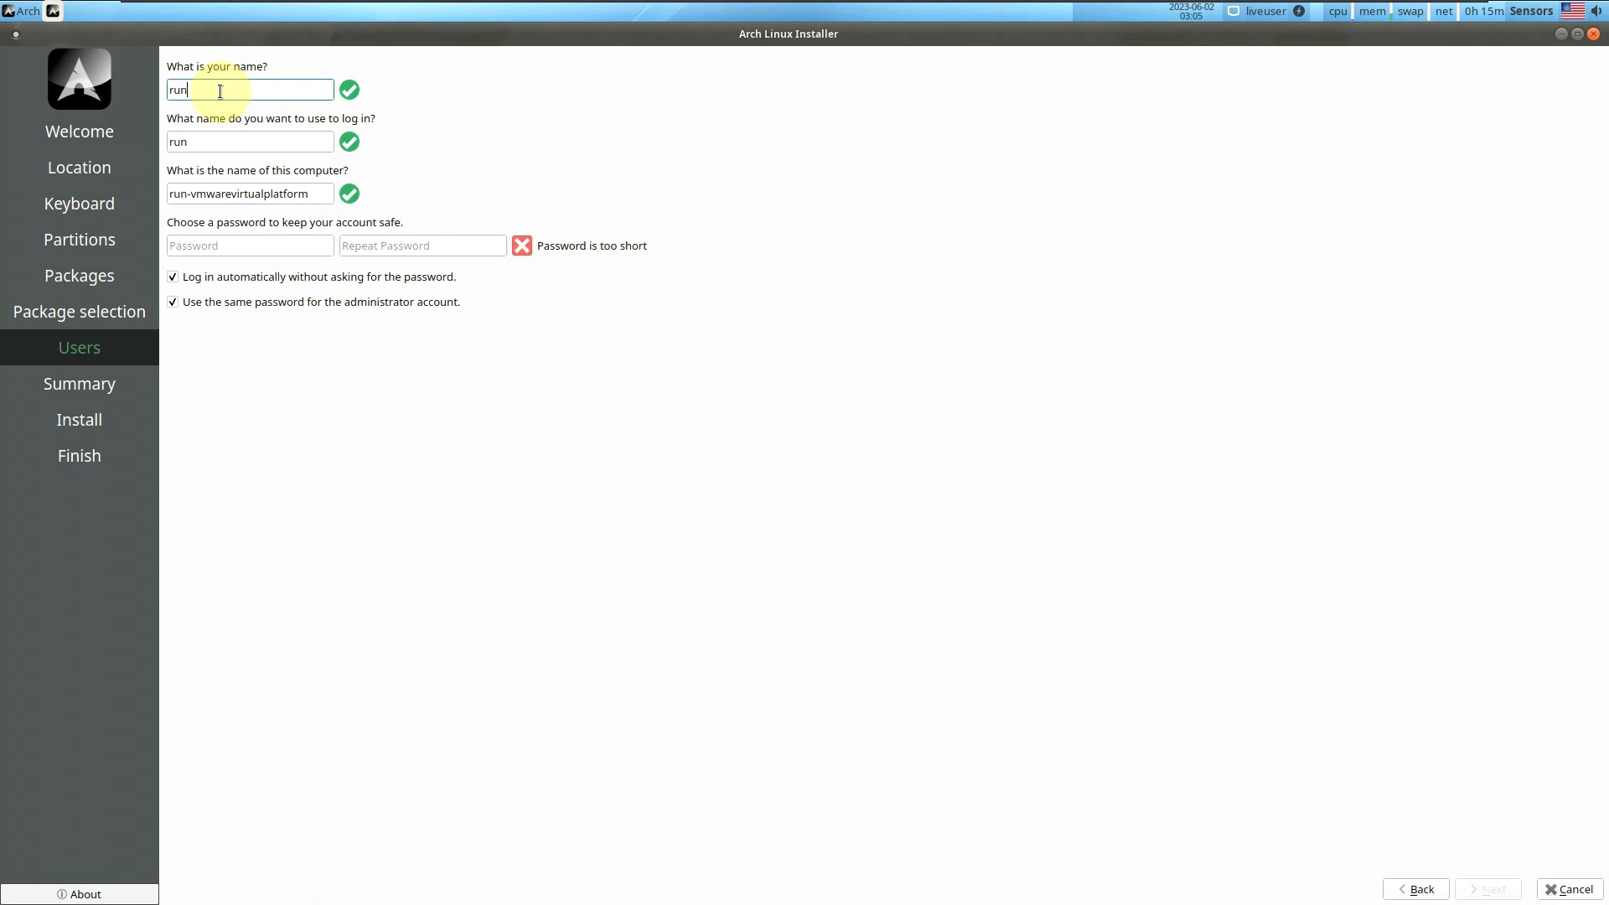
text(boxing)
drag(216, 192, 448, 213)
key(BackSpace)
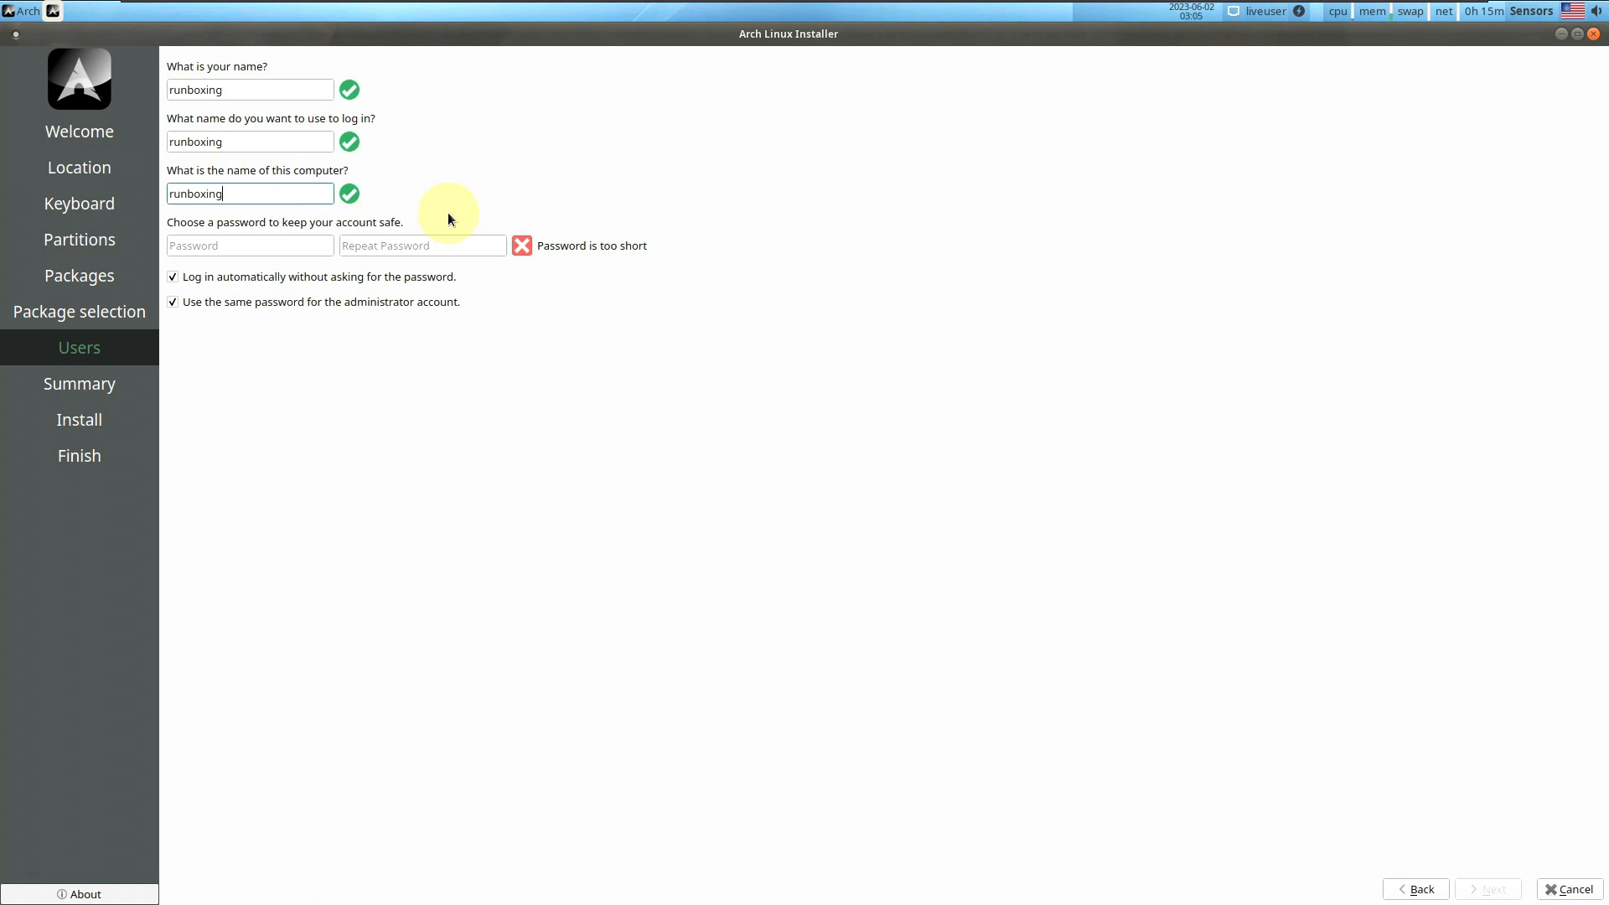
Enter and repeat the account password, then continue to the Summary page to view the installation overview
click(313, 242)
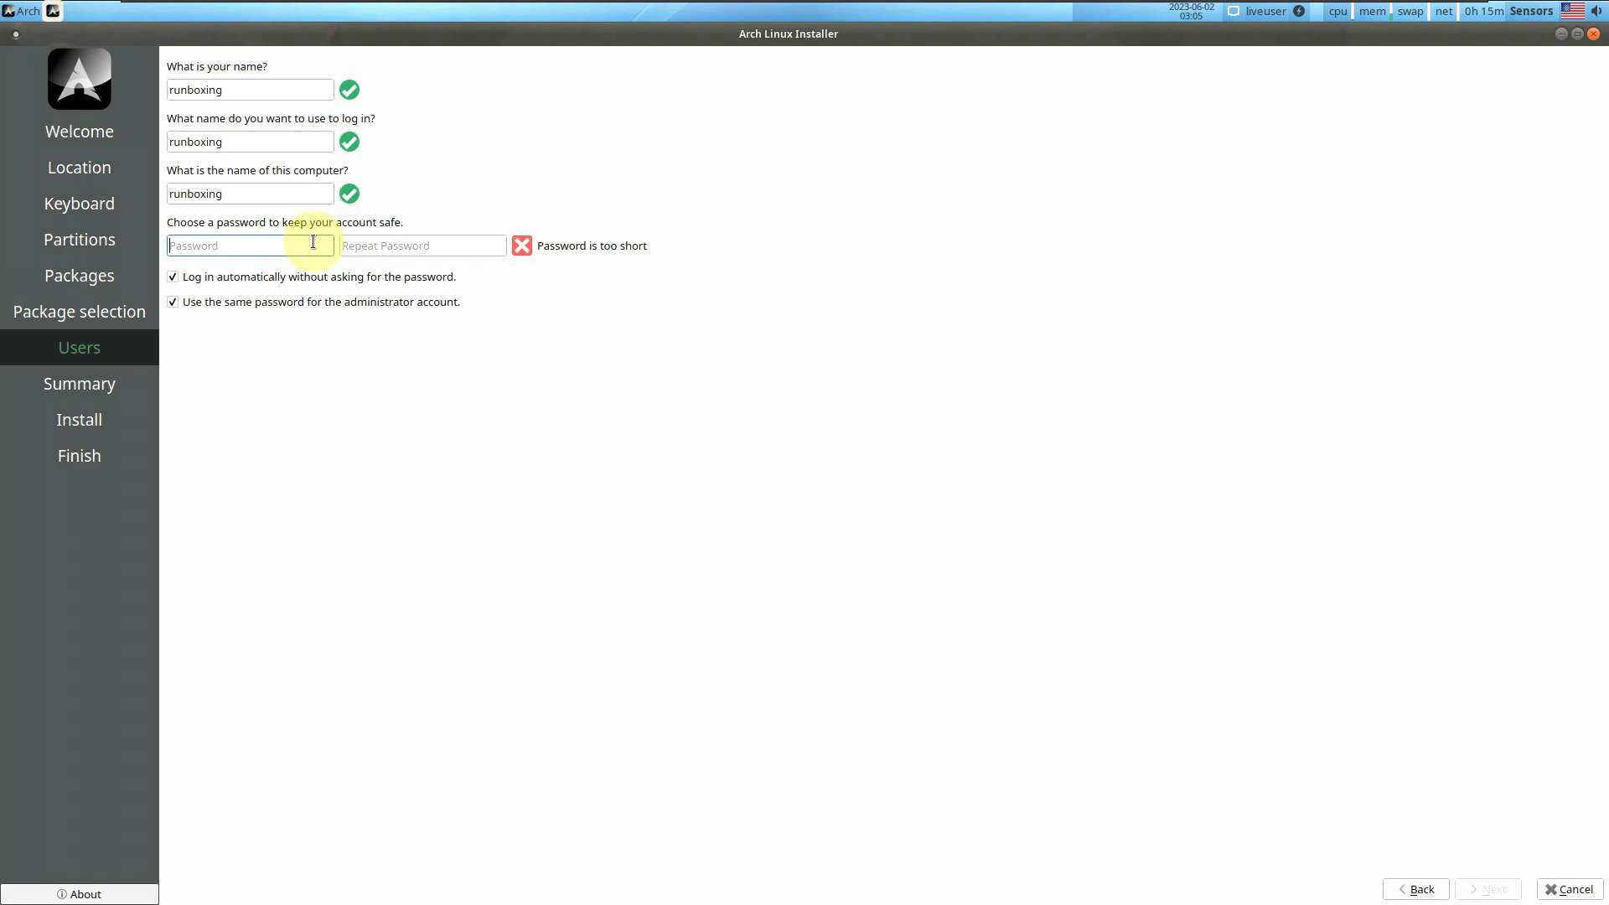
text(*****)
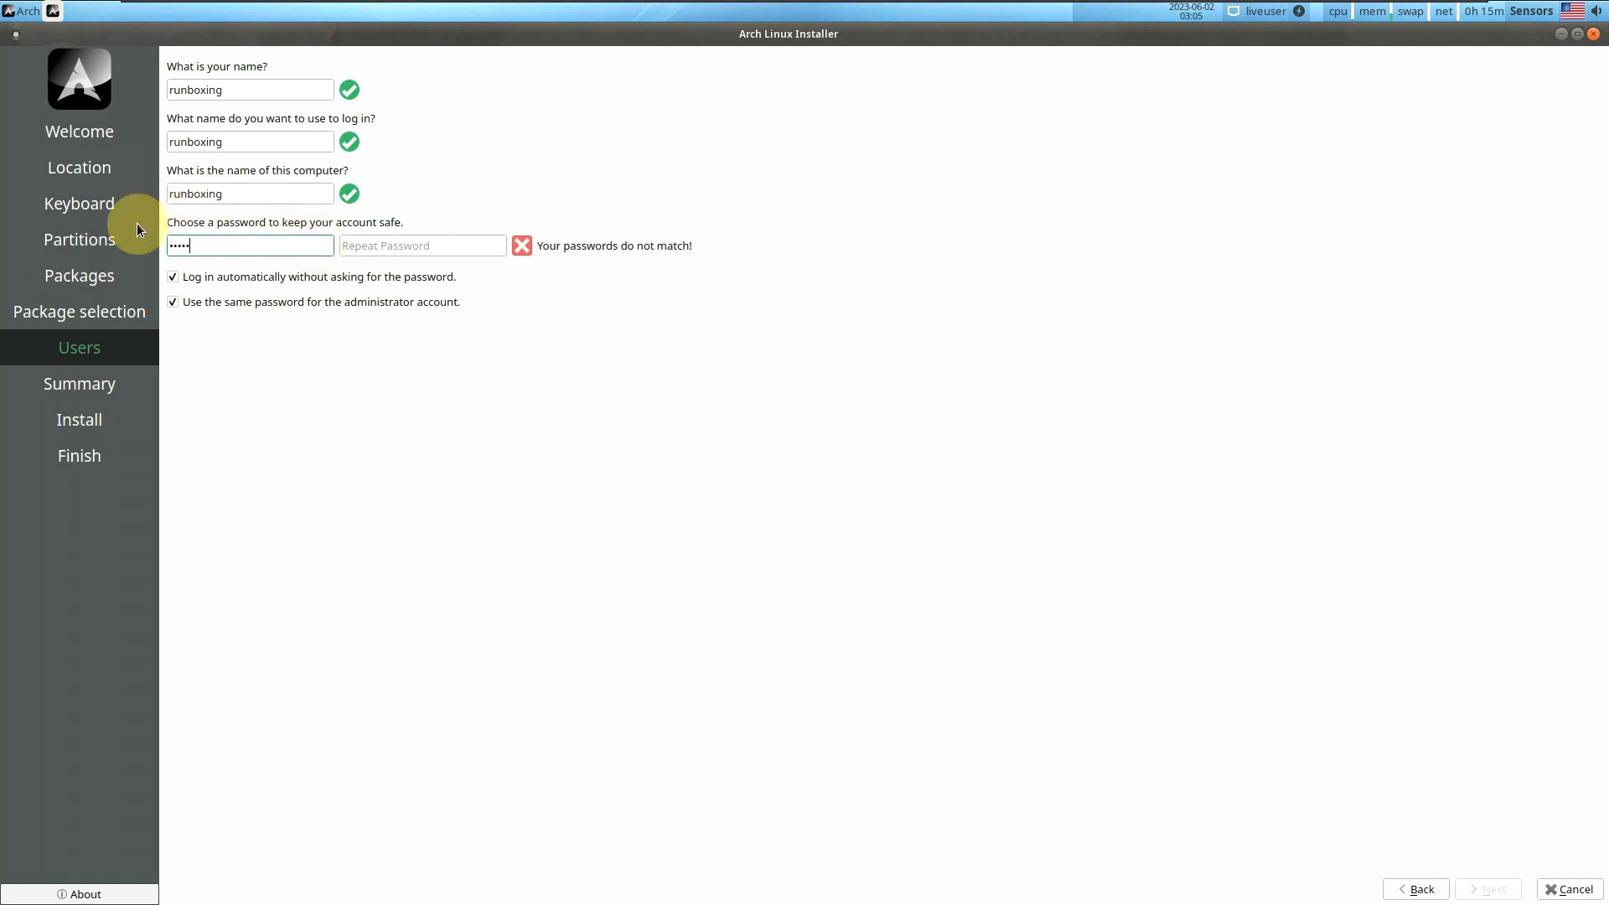
click(380, 252)
text(*****)
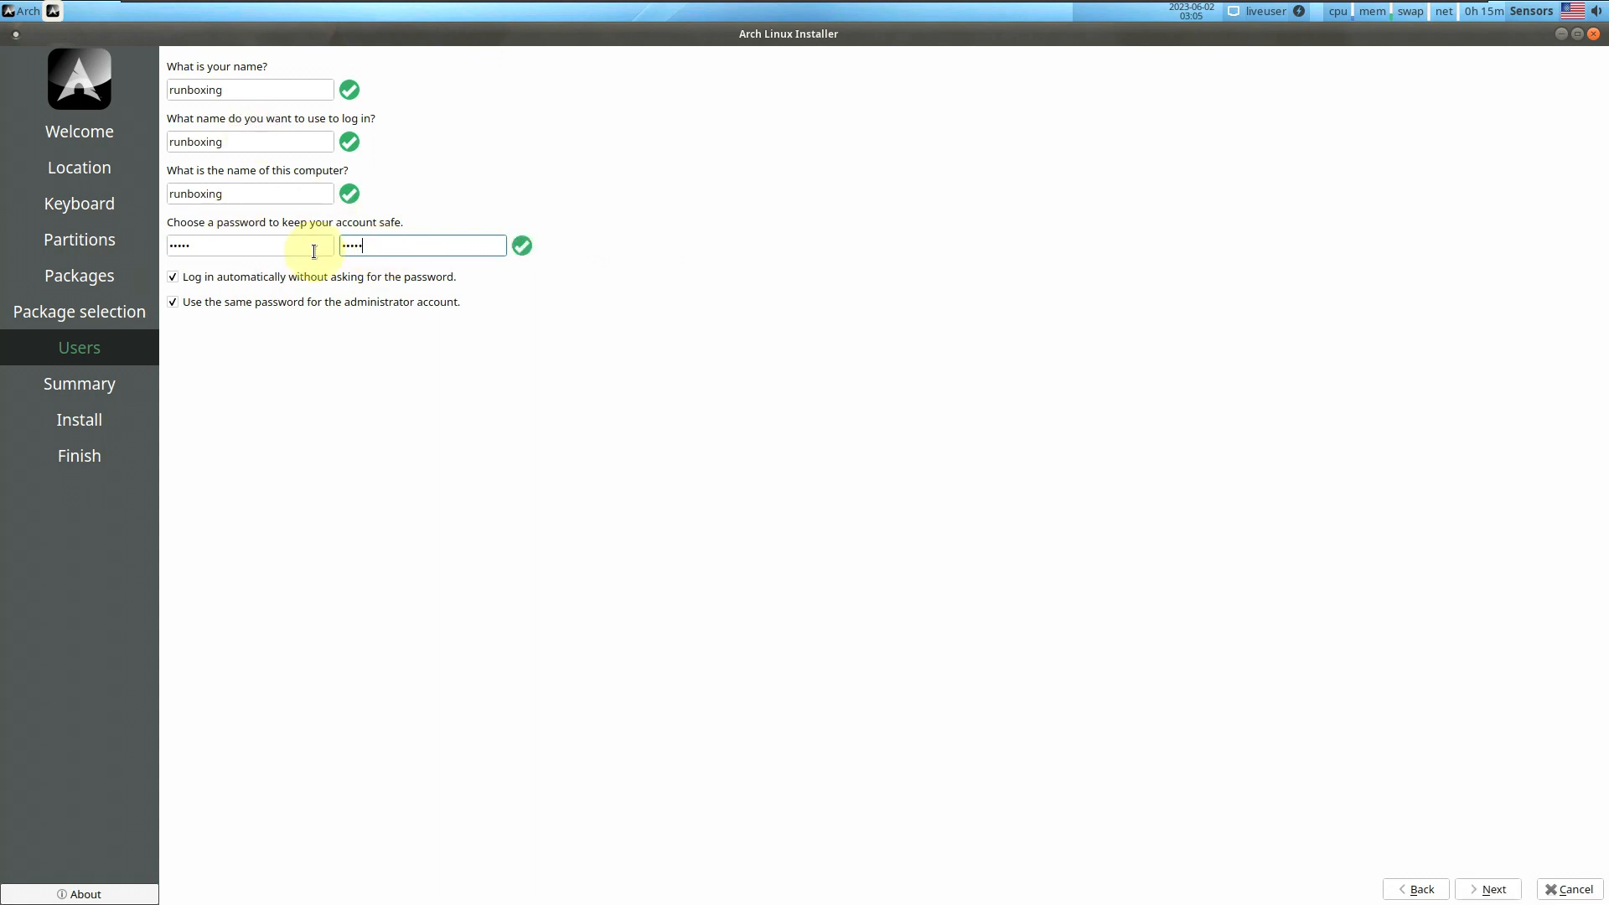
click(1509, 888)
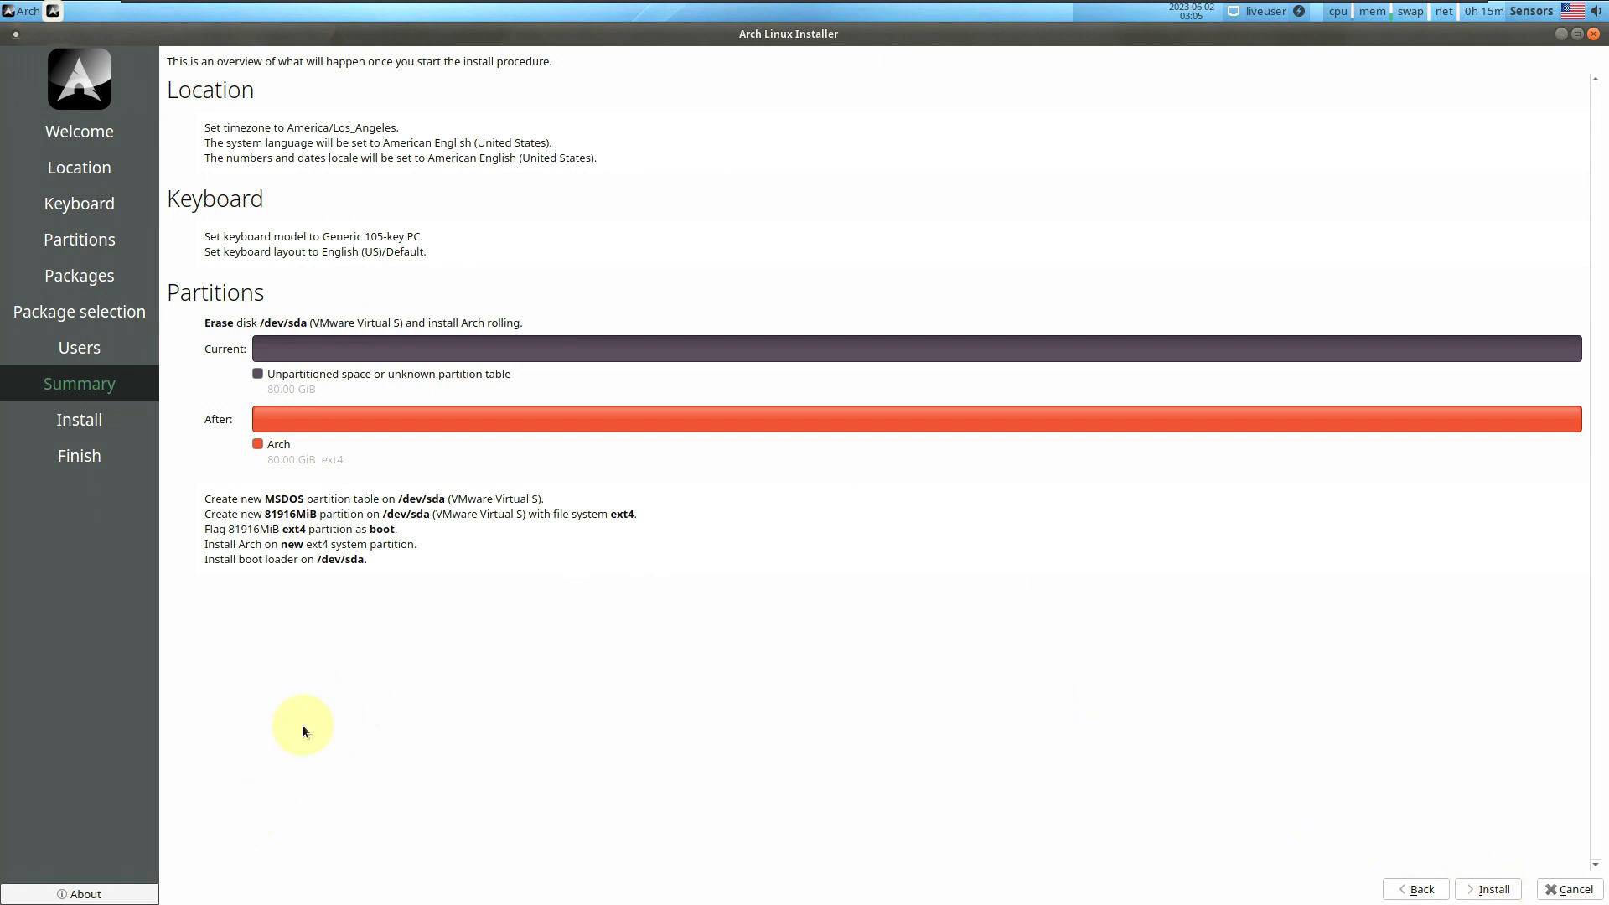
Quit the Arch Linux Installer and confirm cancelling the installation
click(1592, 37)
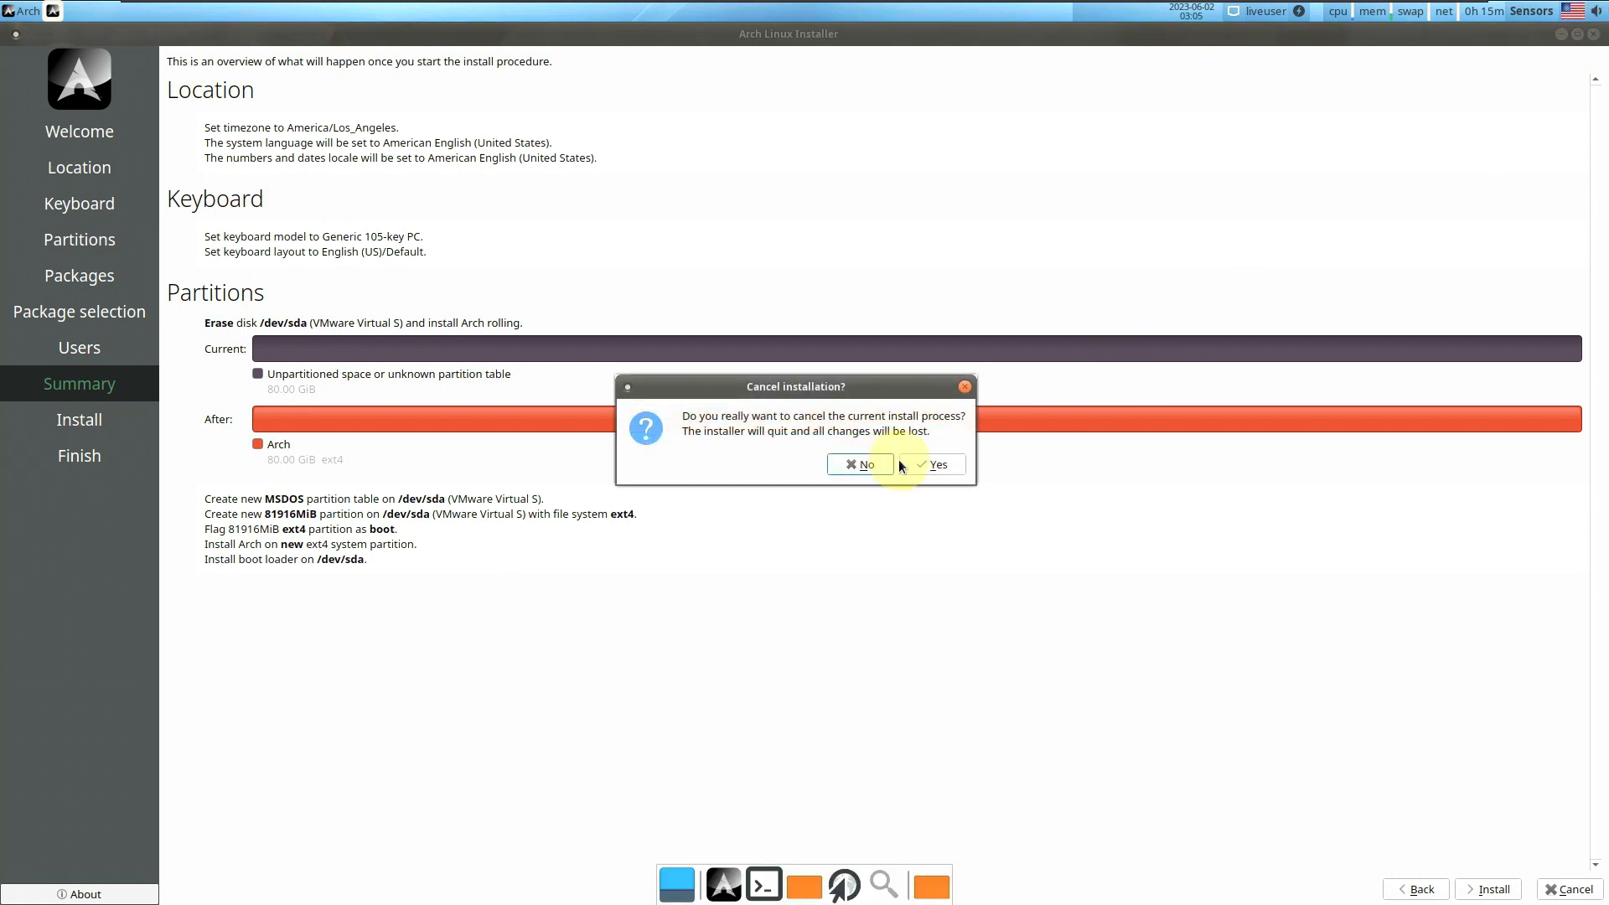
click(955, 476)
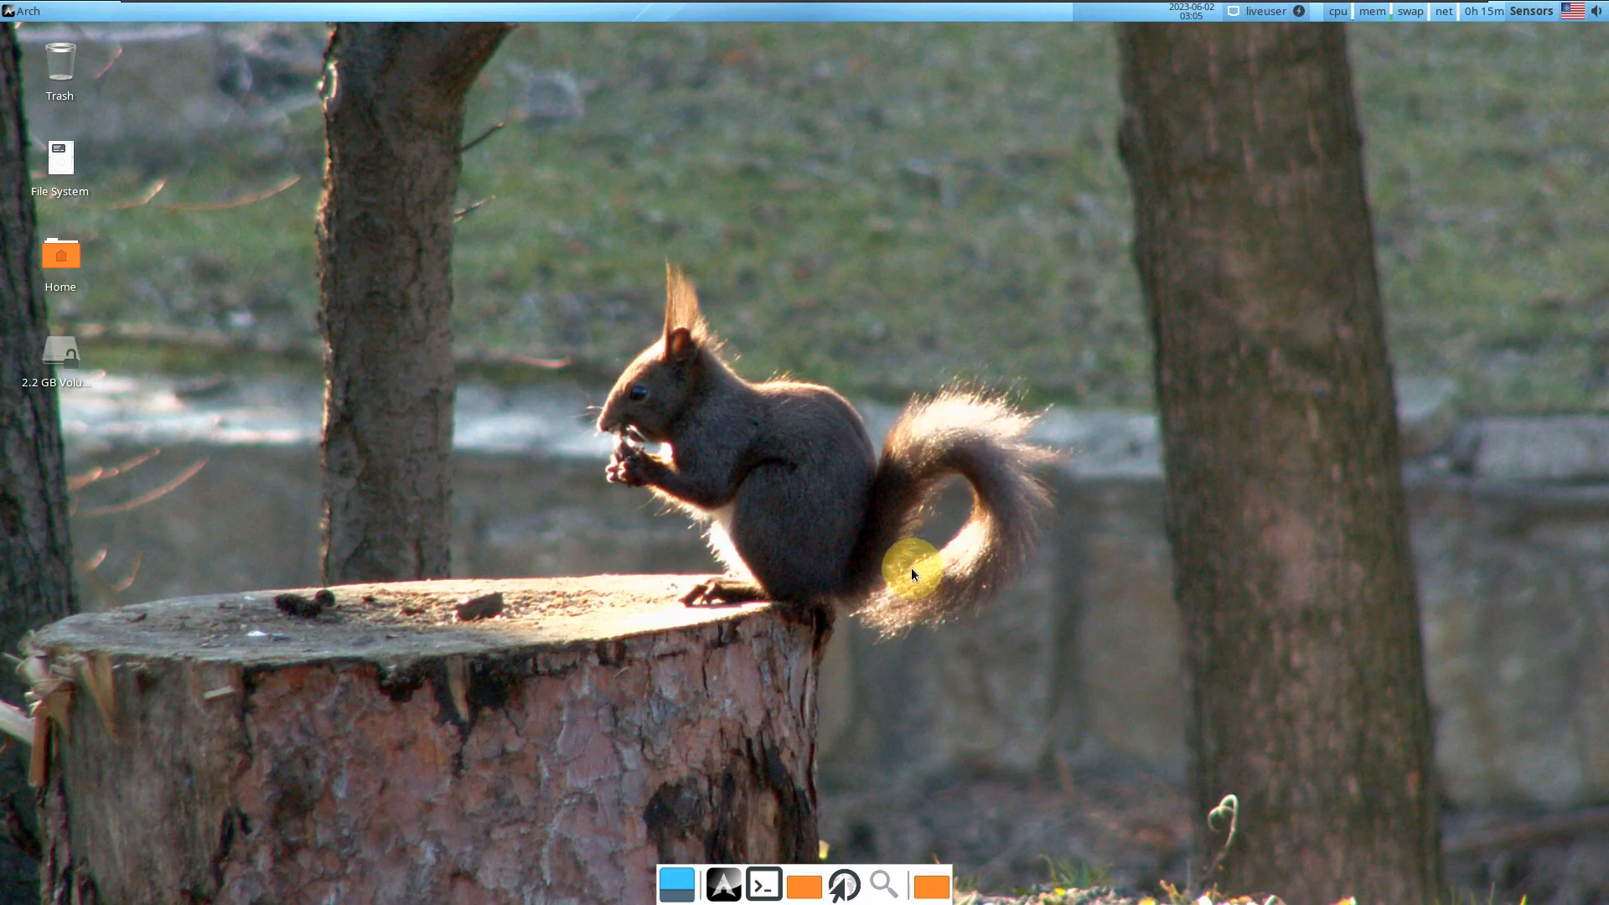
Open the Thunar file manager, view its version information and close it again
click(803, 886)
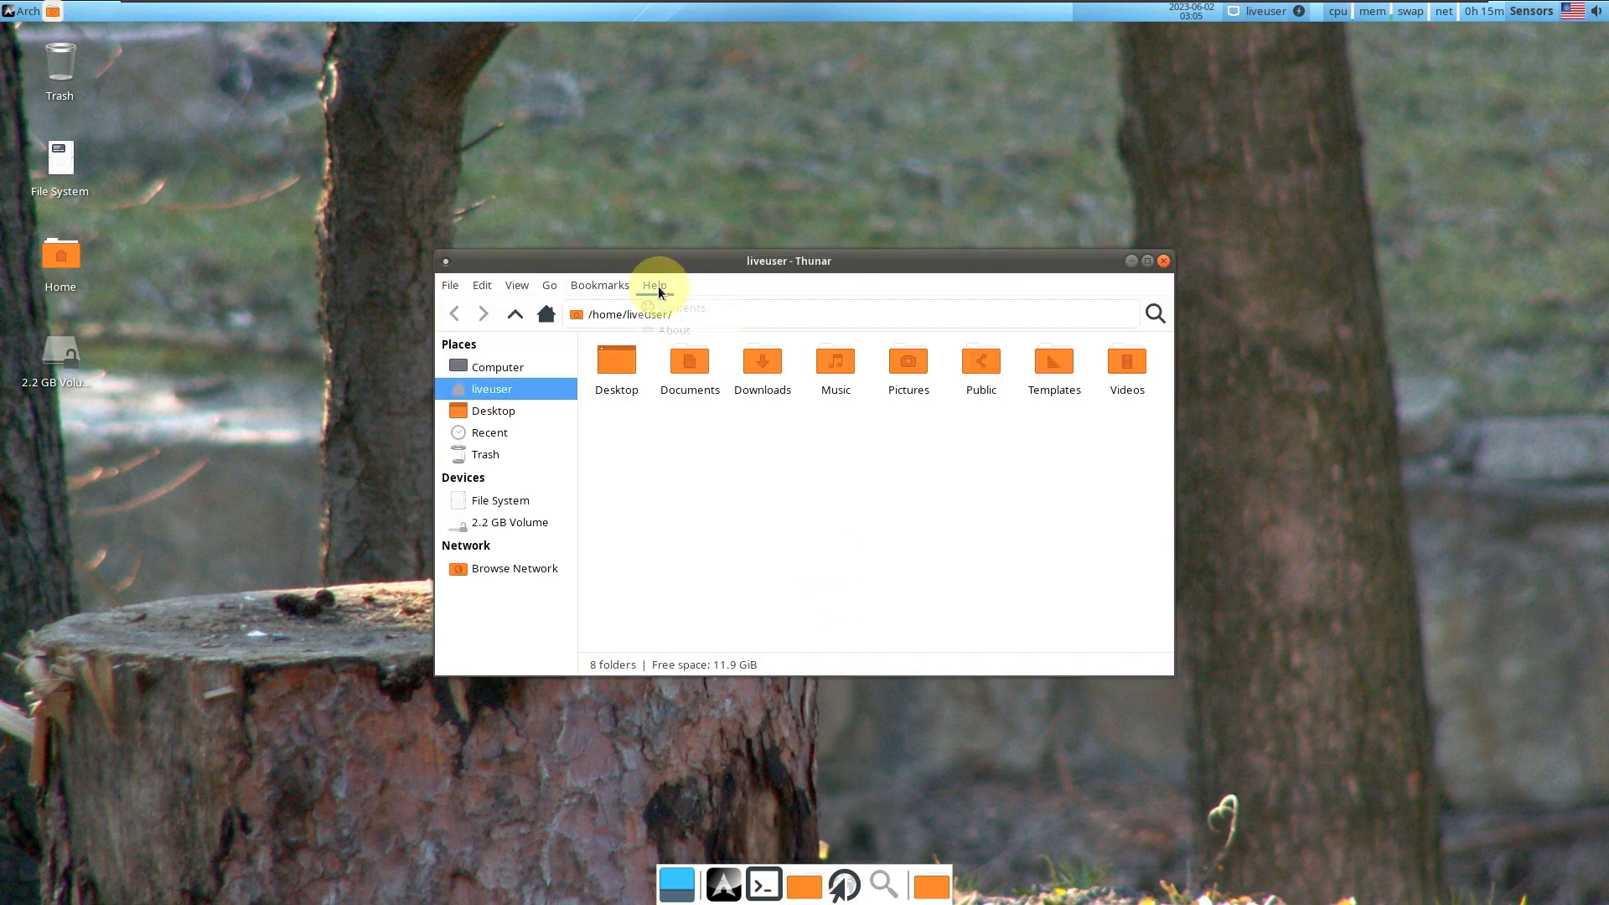
click(655, 285)
click(681, 340)
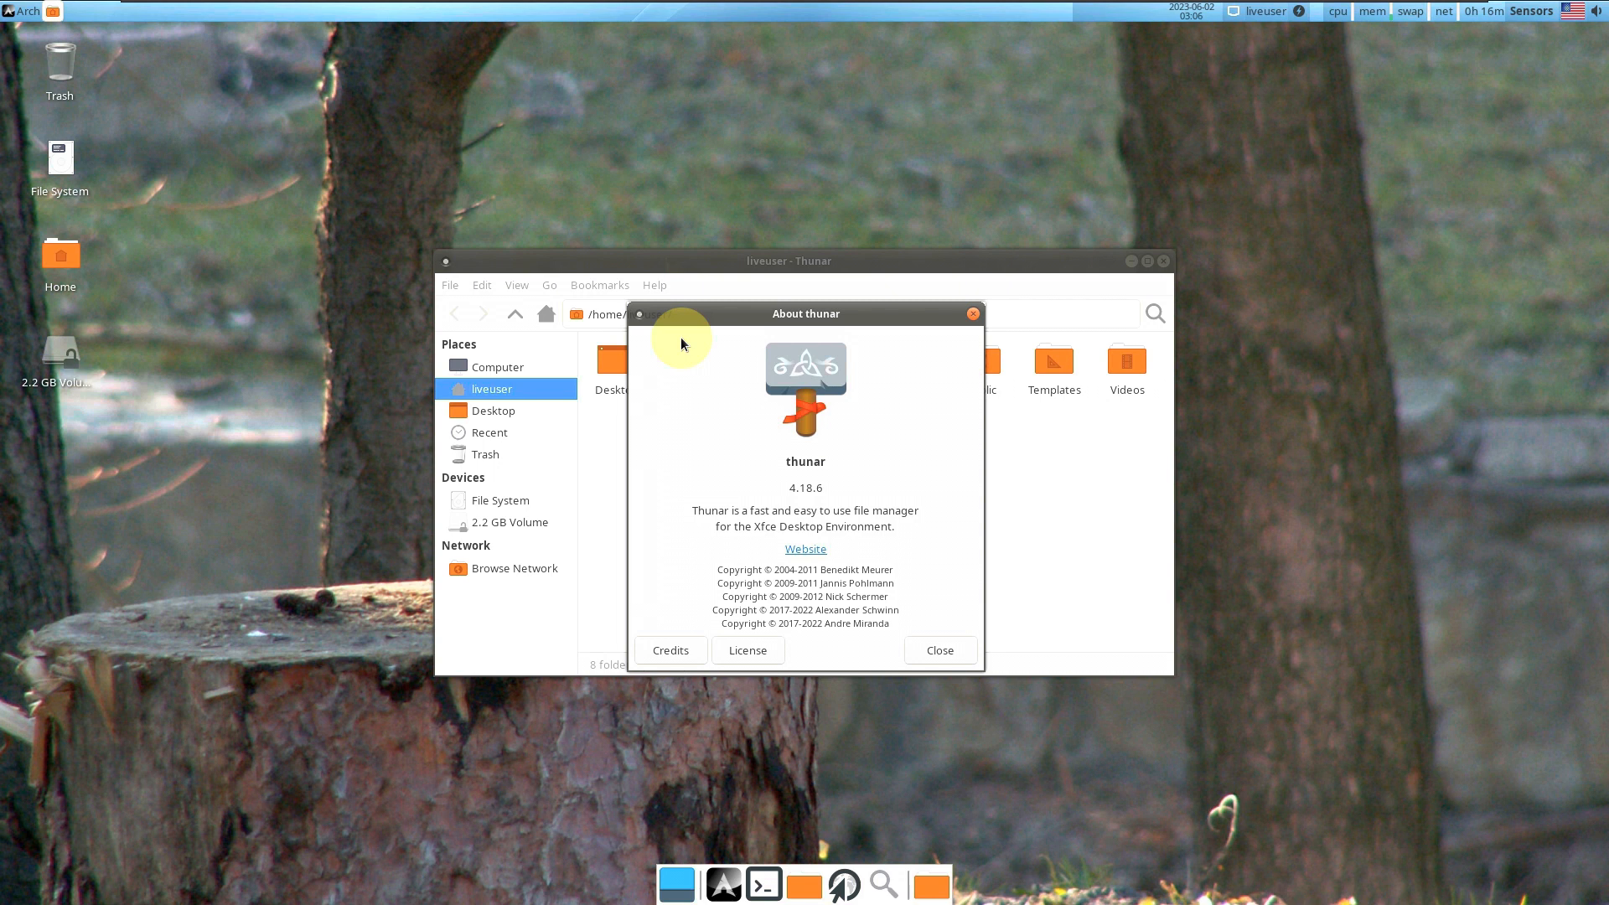
click(937, 650)
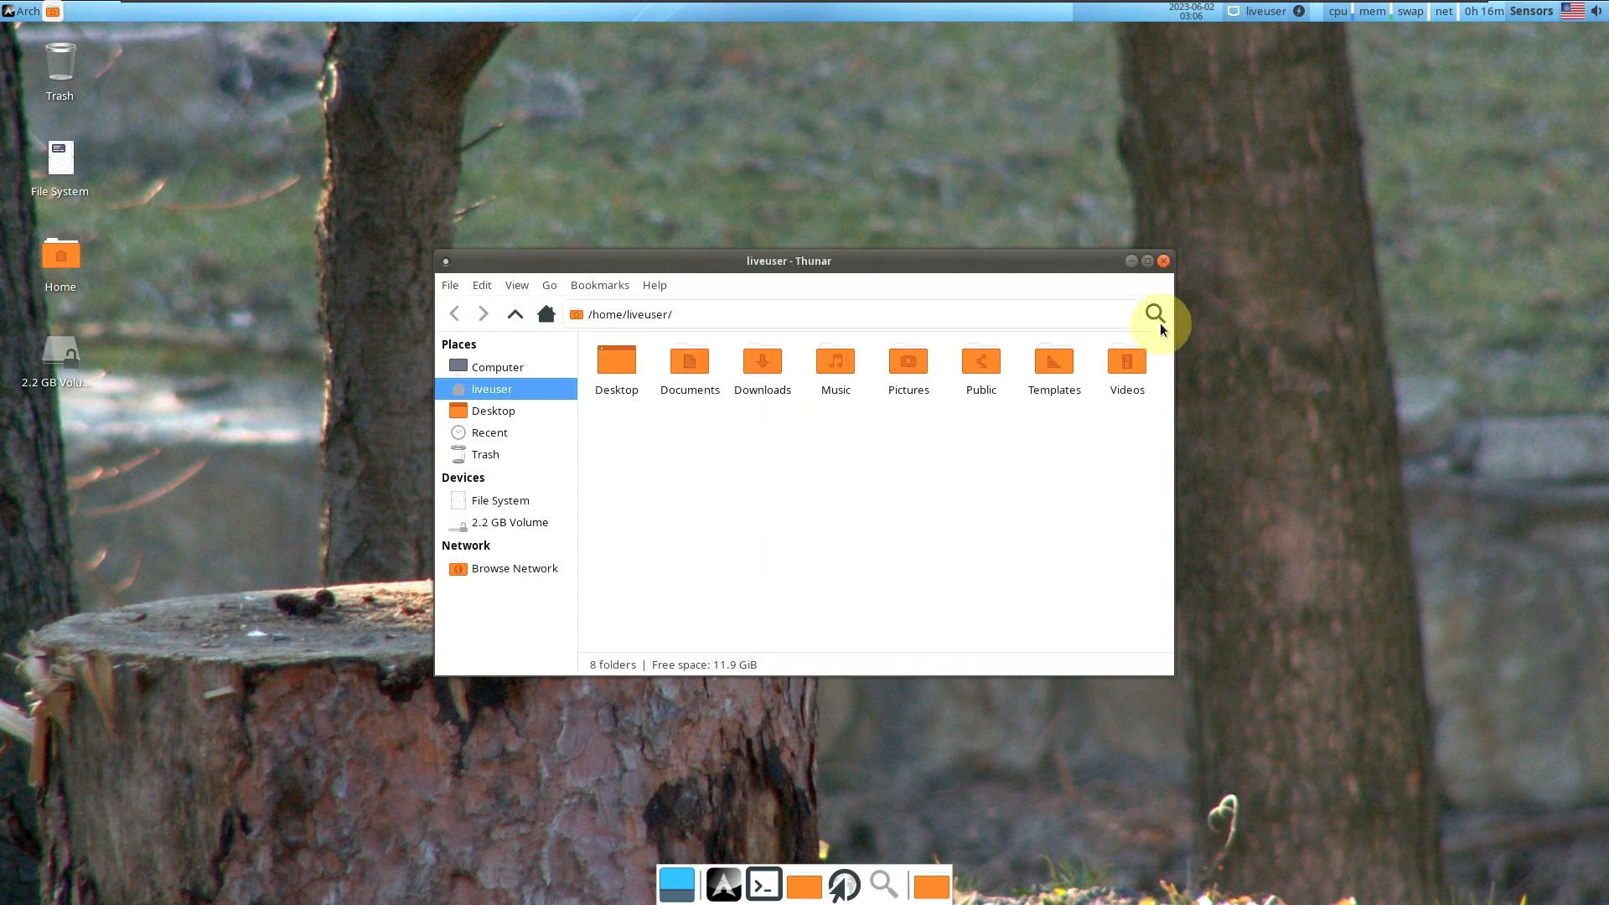
click(1163, 260)
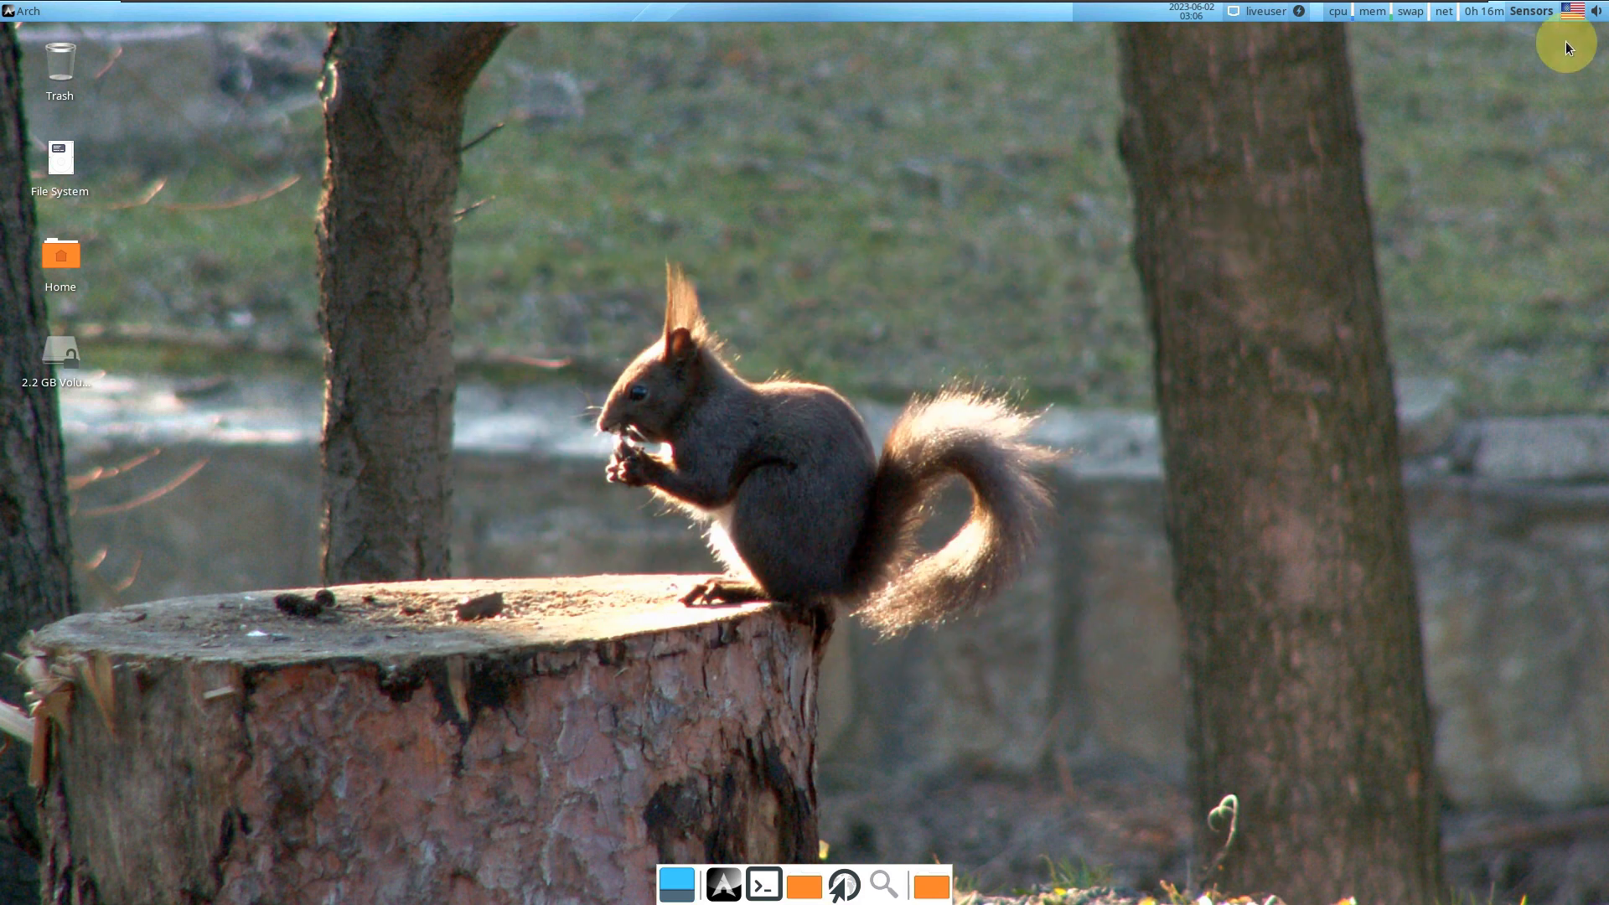
Inspect the panel's volume controls, wired network connection options, and the memory and network monitors
click(1596, 6)
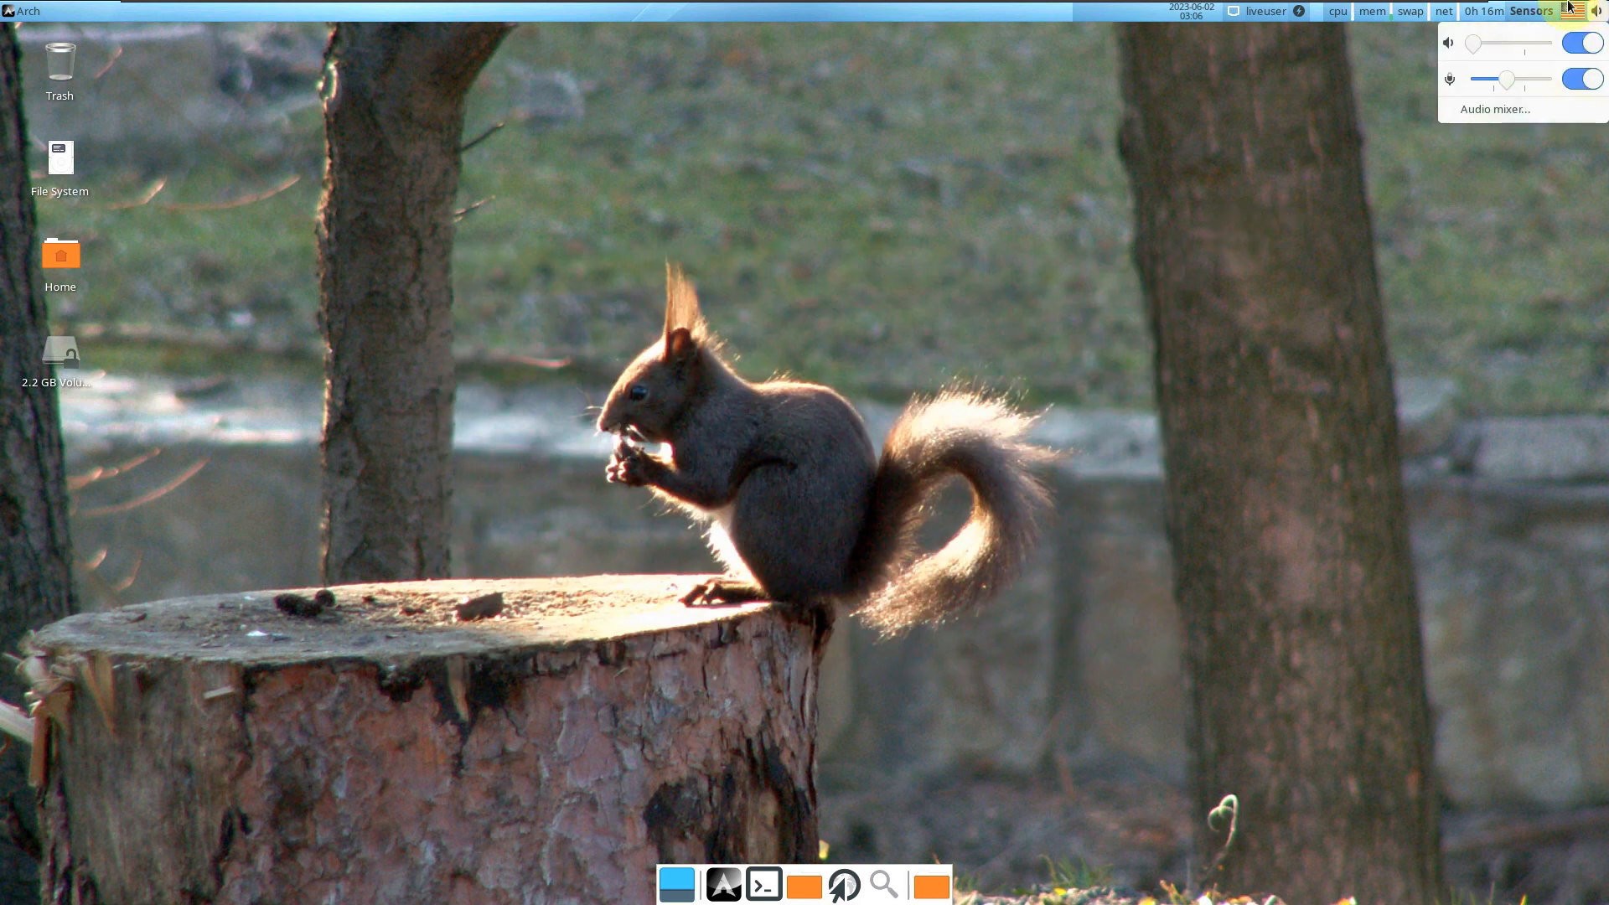
click(1524, 31)
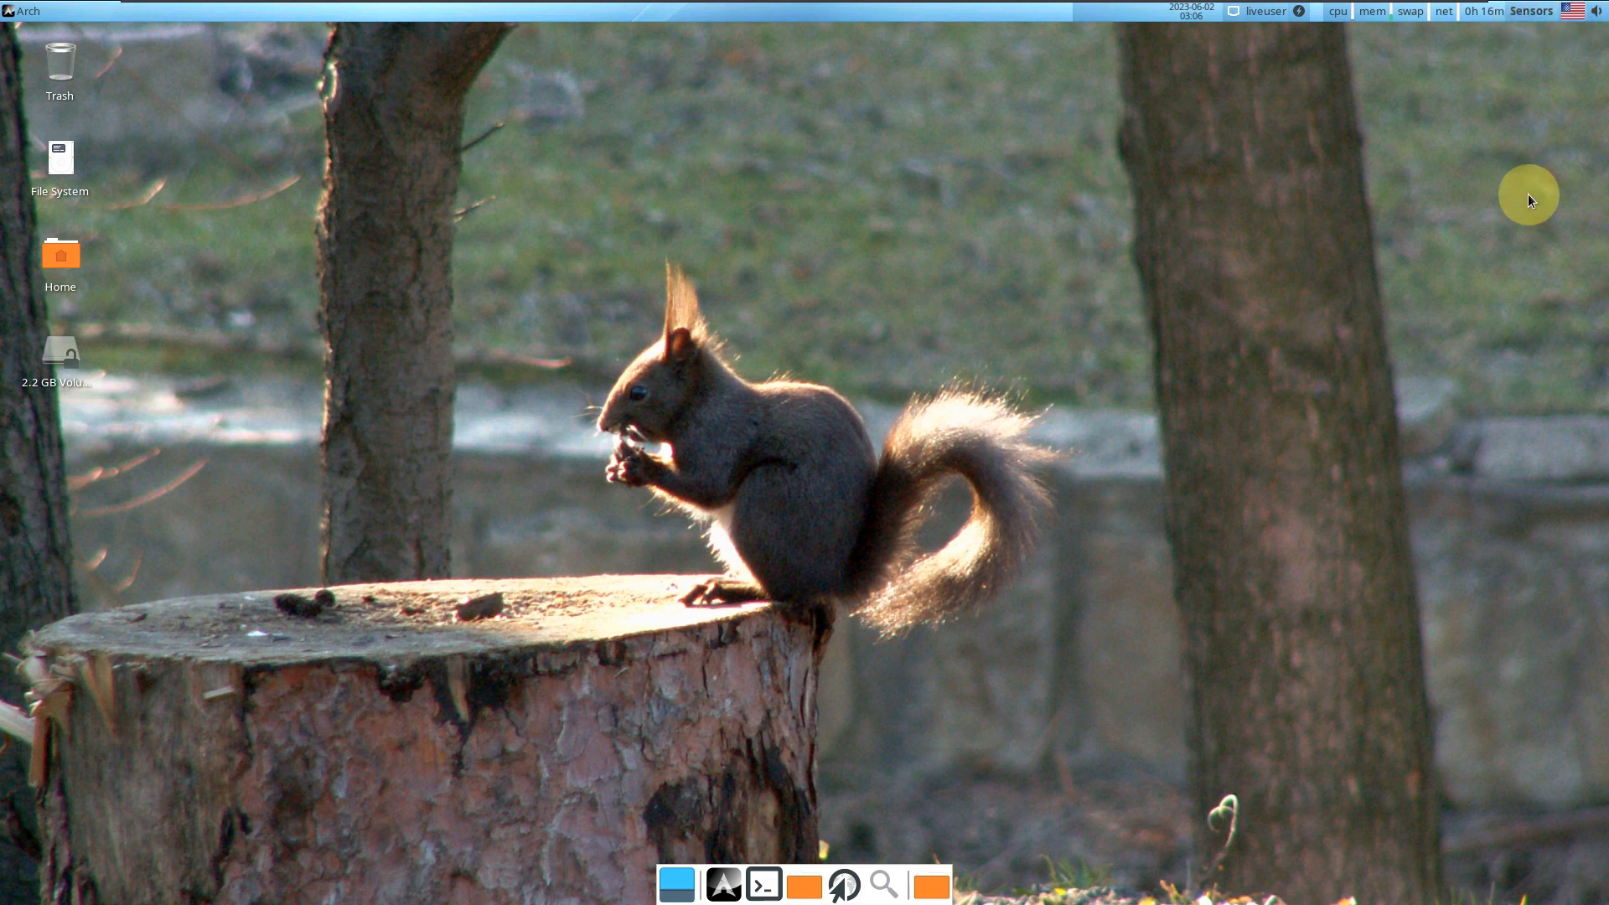
click(1203, 18)
click(1264, 17)
click(1248, 17)
click(1234, 17)
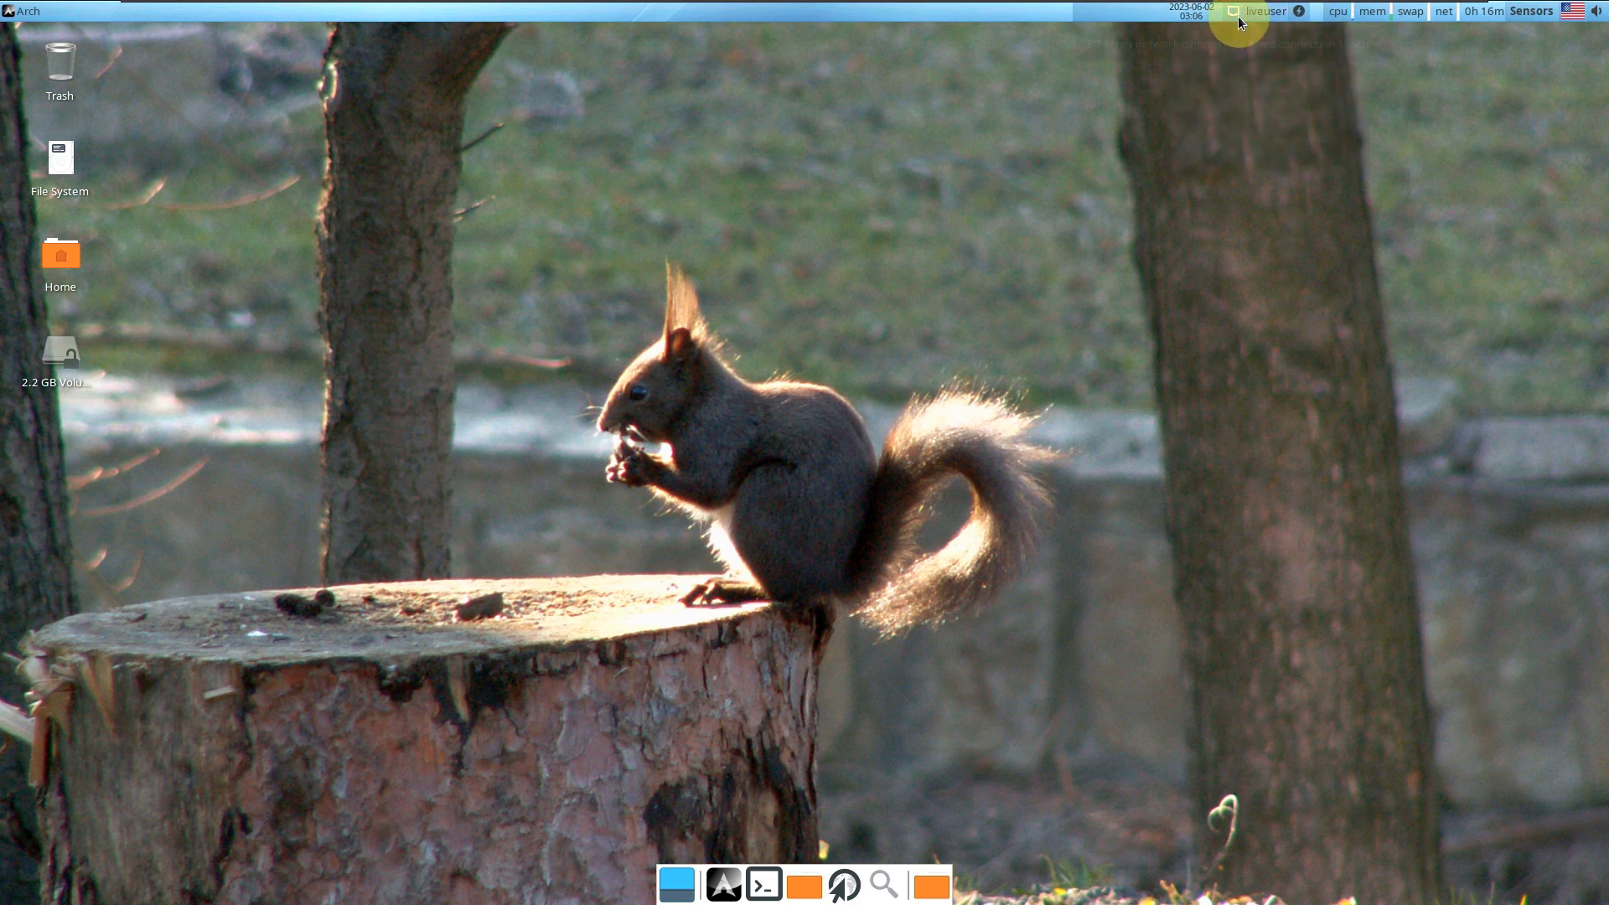
click(1239, 17)
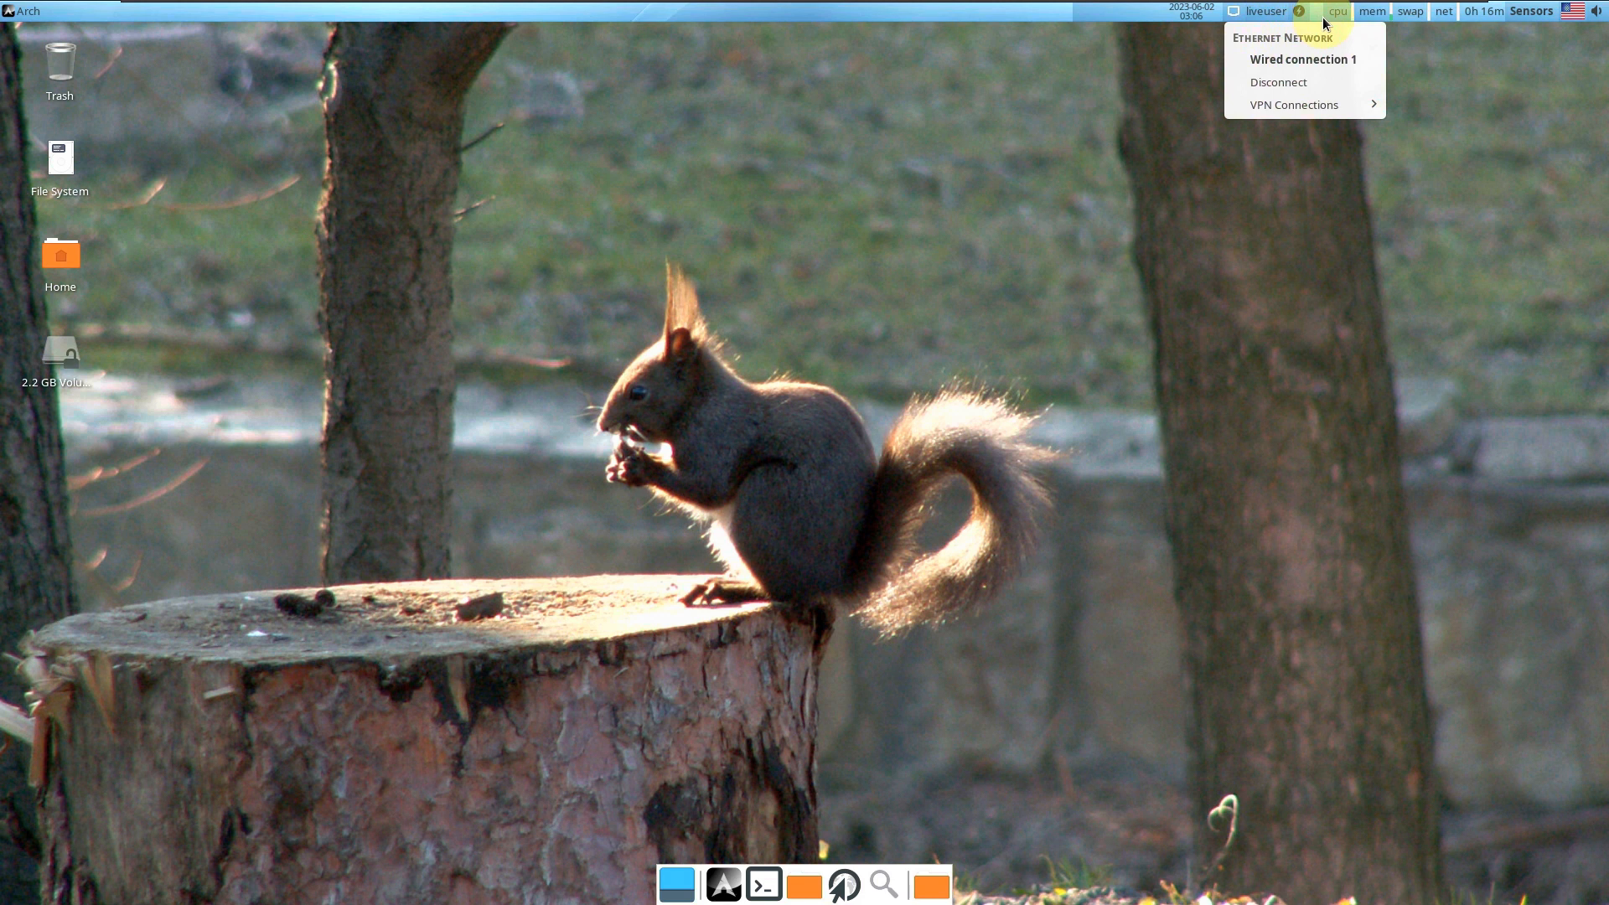
click(1346, 16)
mouse_move(1371, 17)
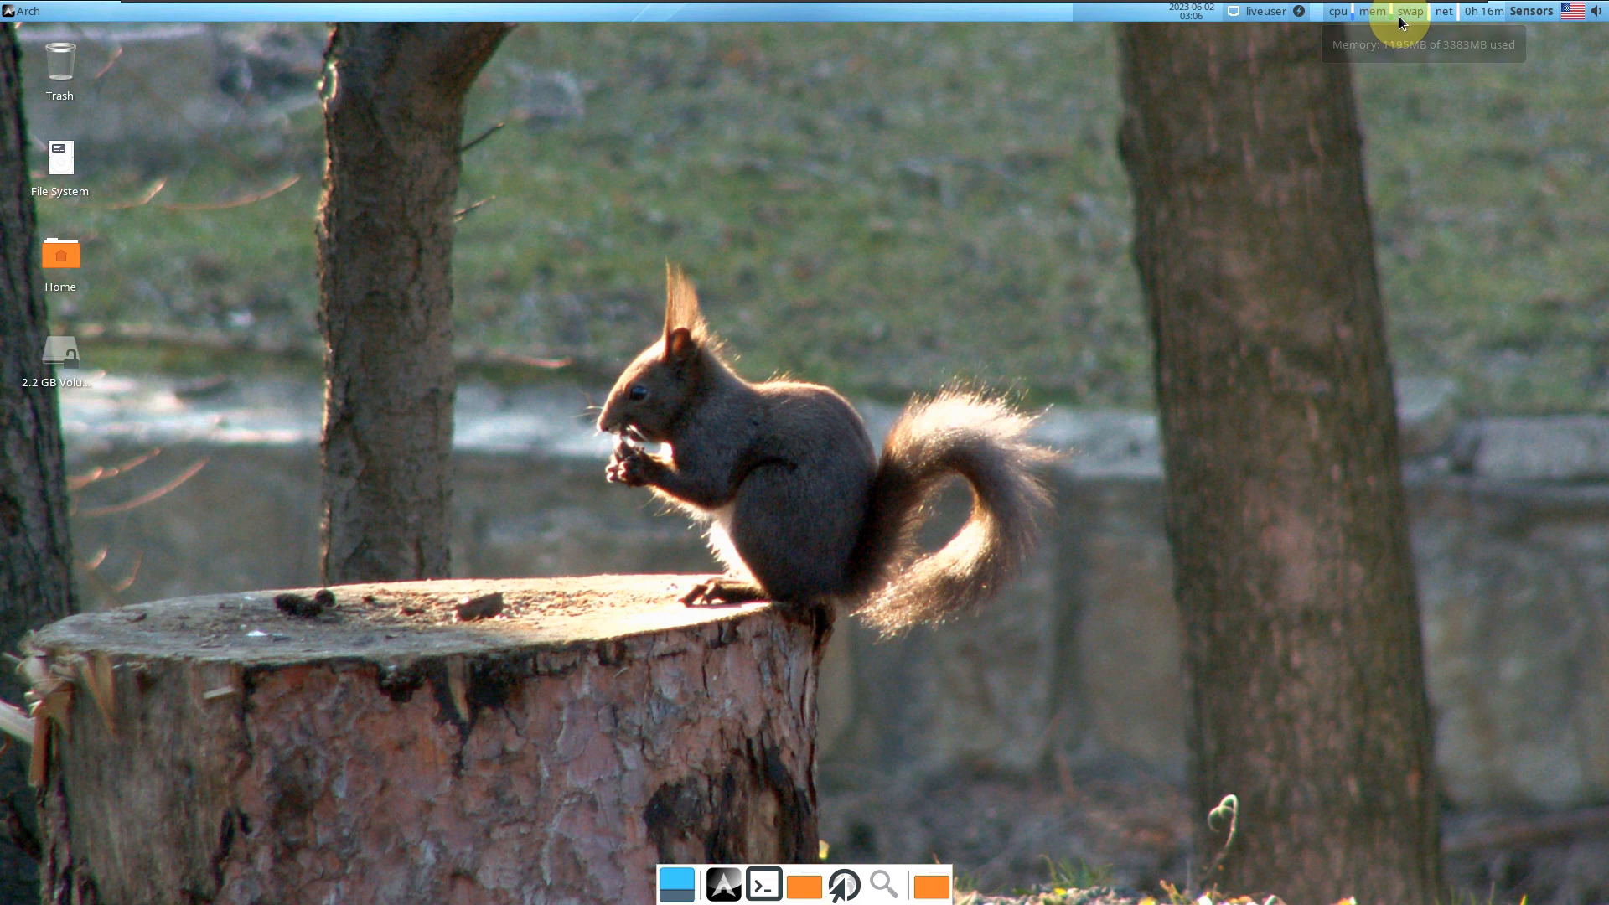
mouse_move(1457, 16)
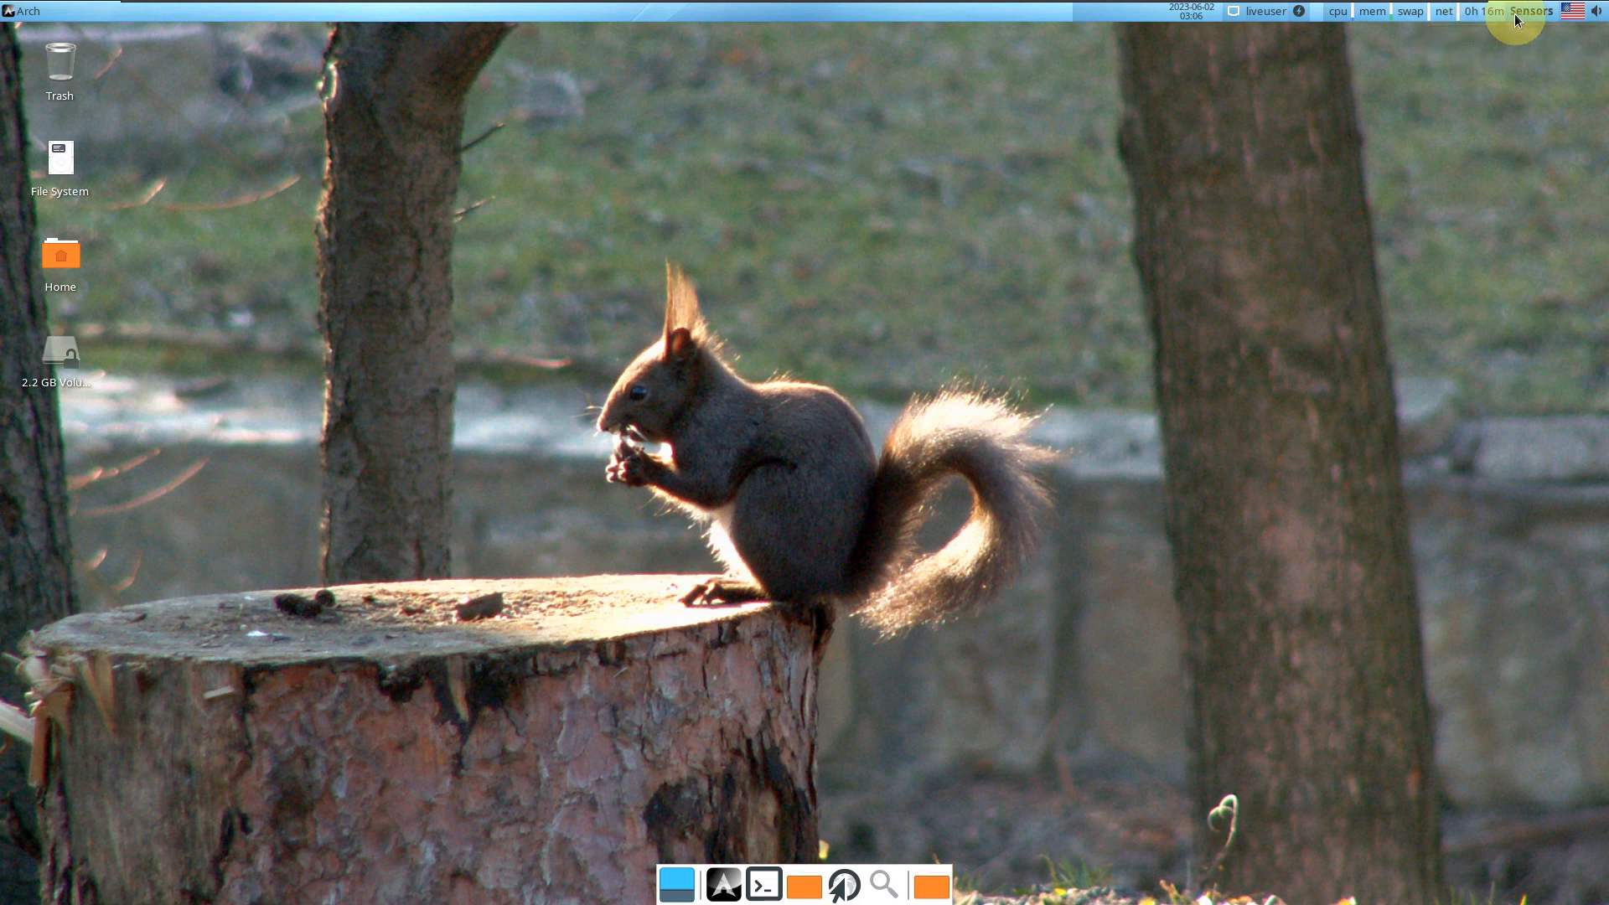
View the desktop's context options and the version information of xfce4-panel
right_click(594, 350)
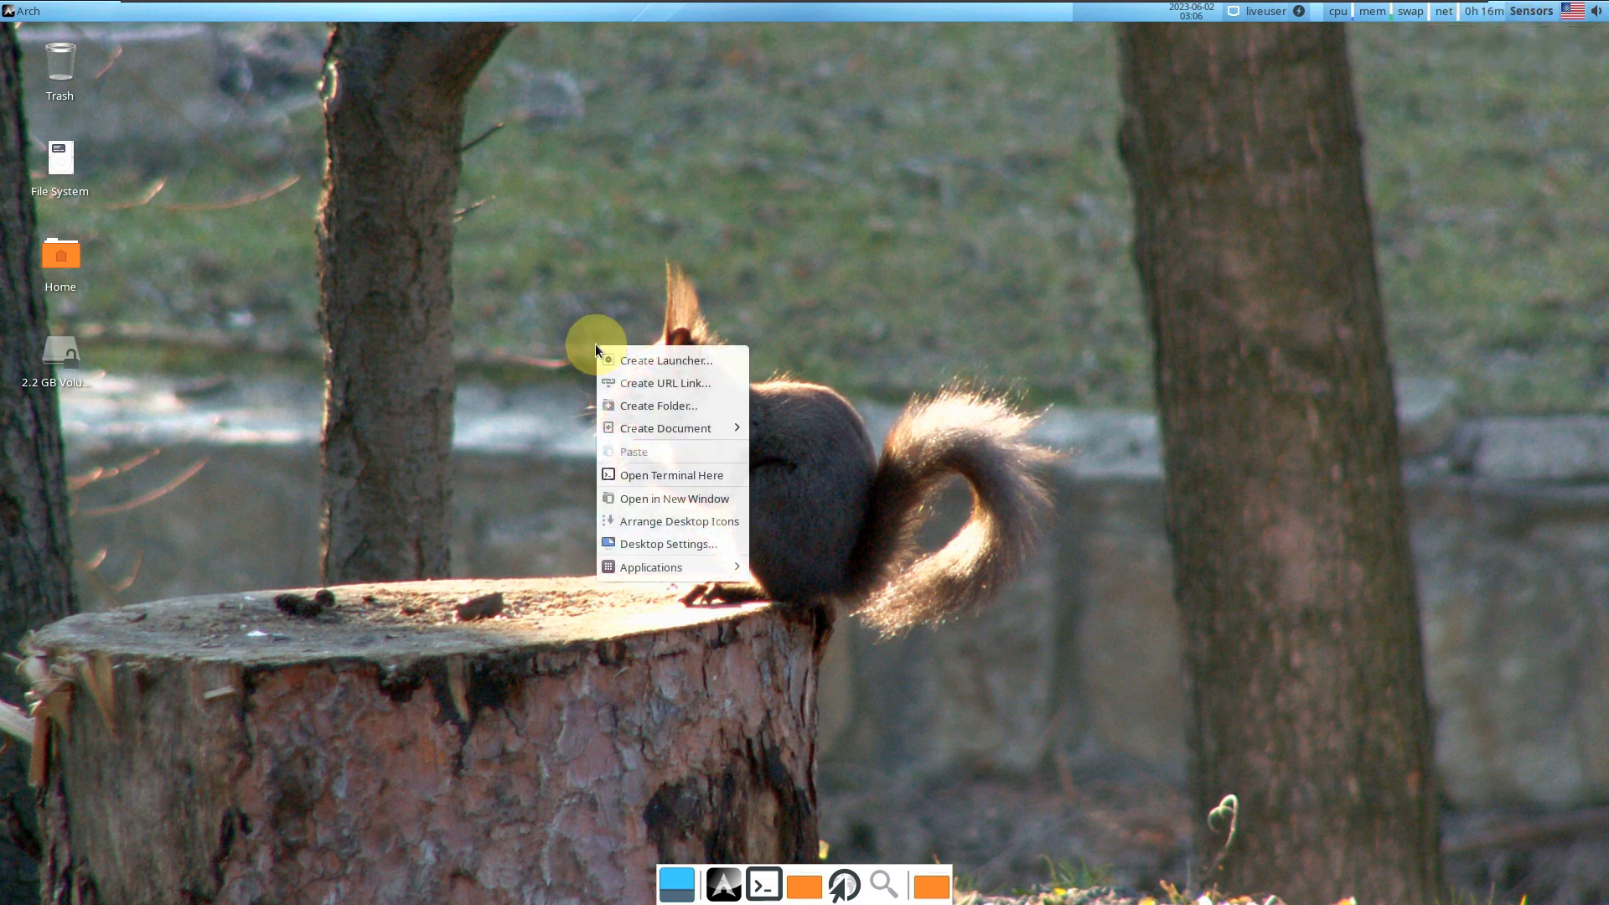
click(413, 273)
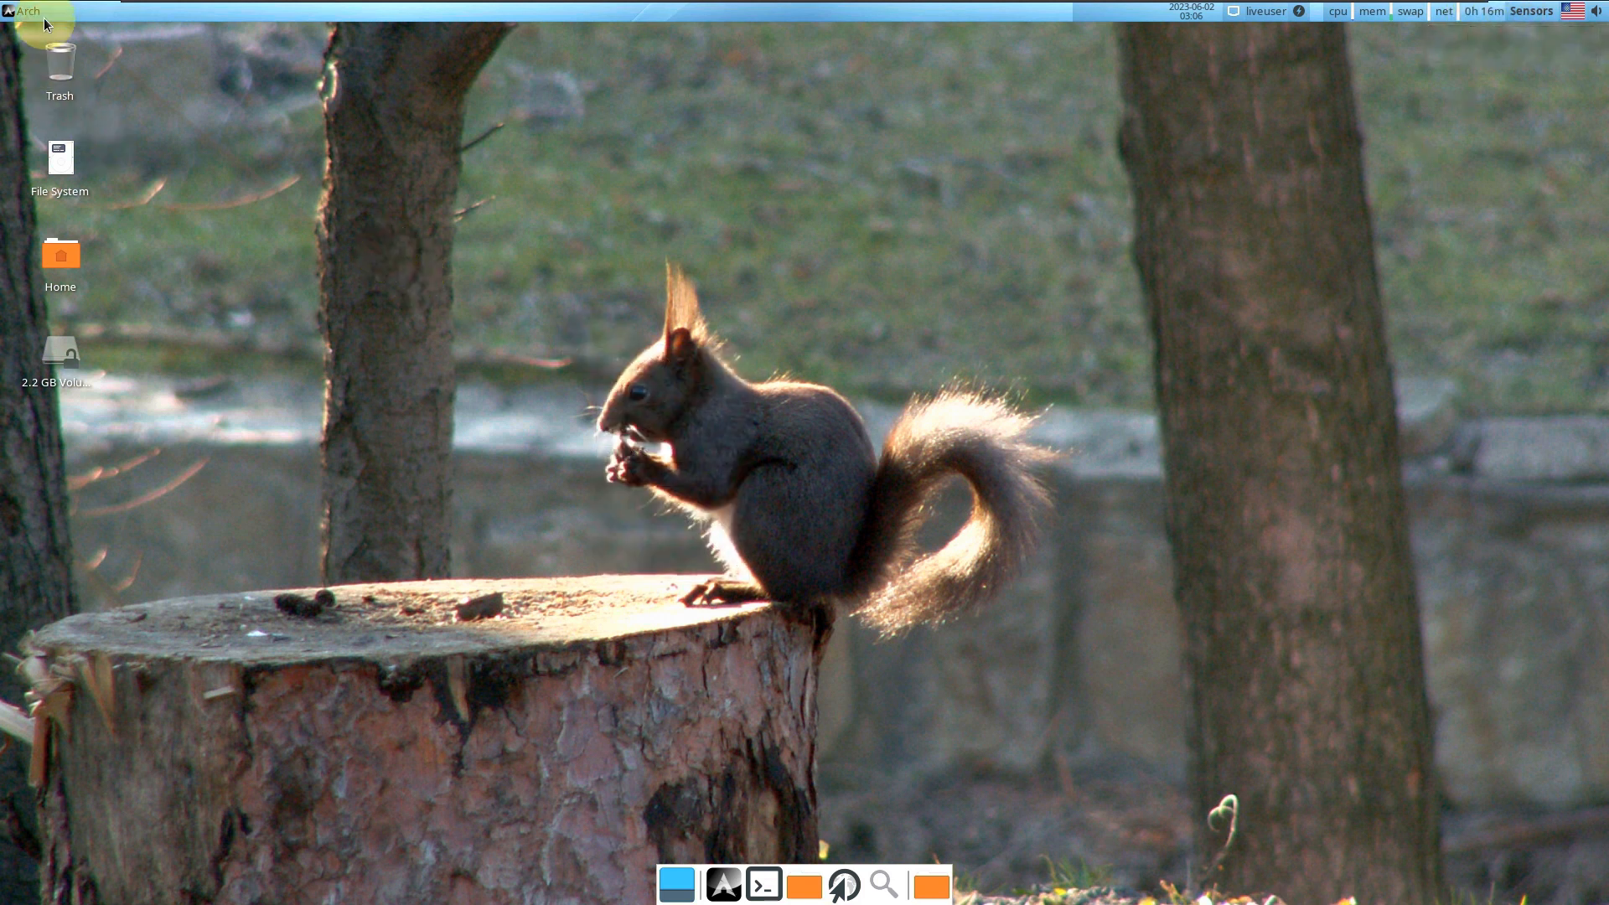
right_click(133, 17)
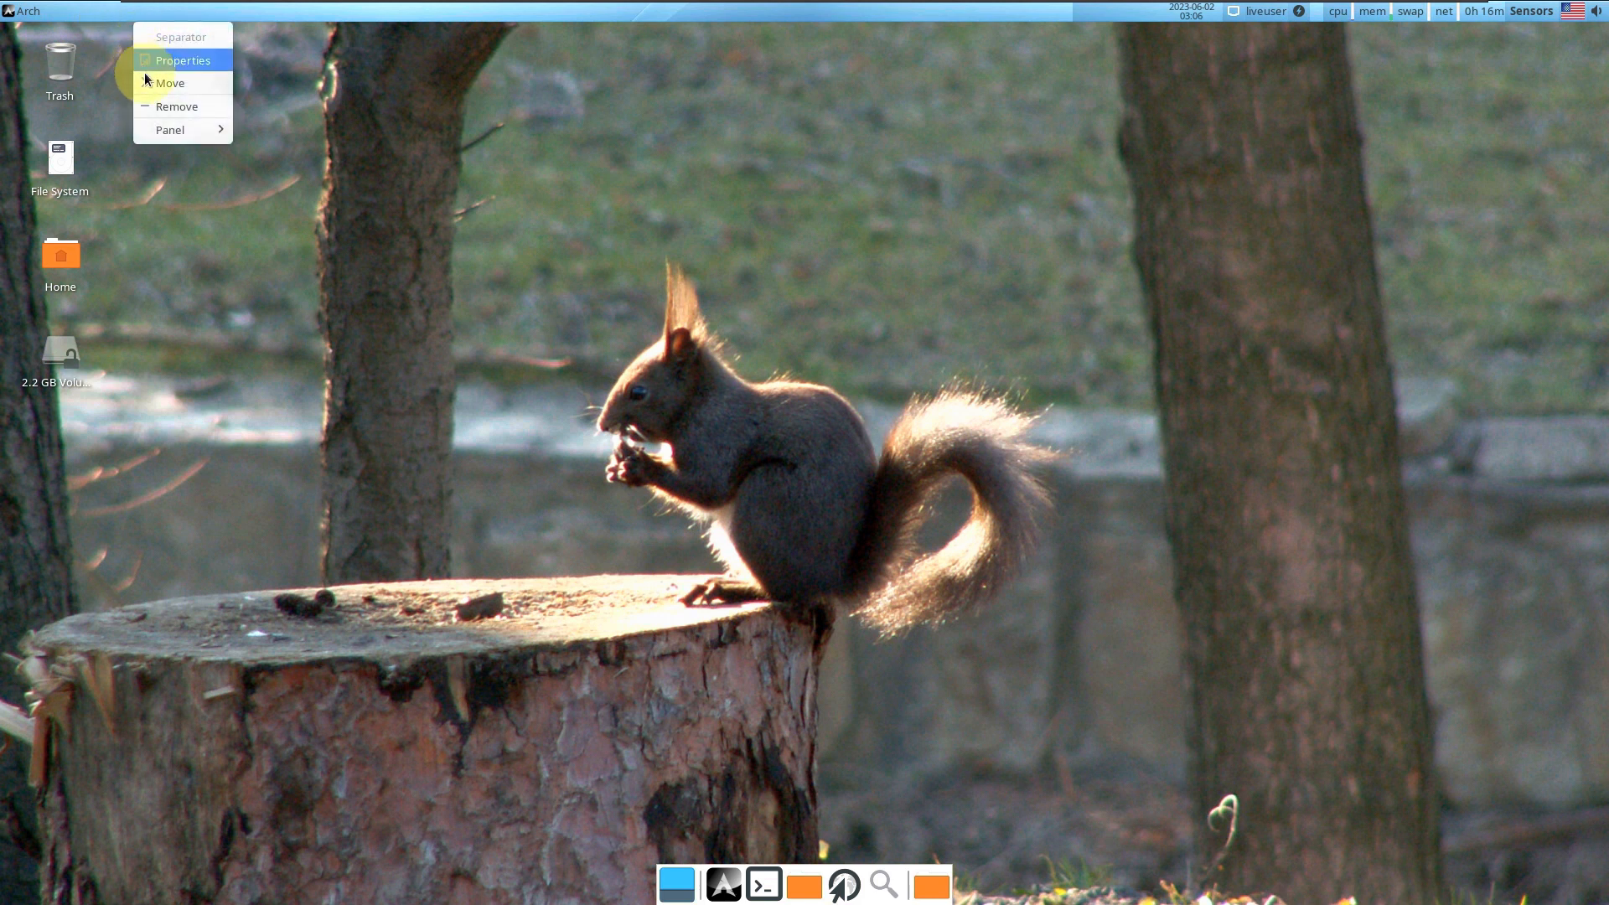
mouse_move(161, 129)
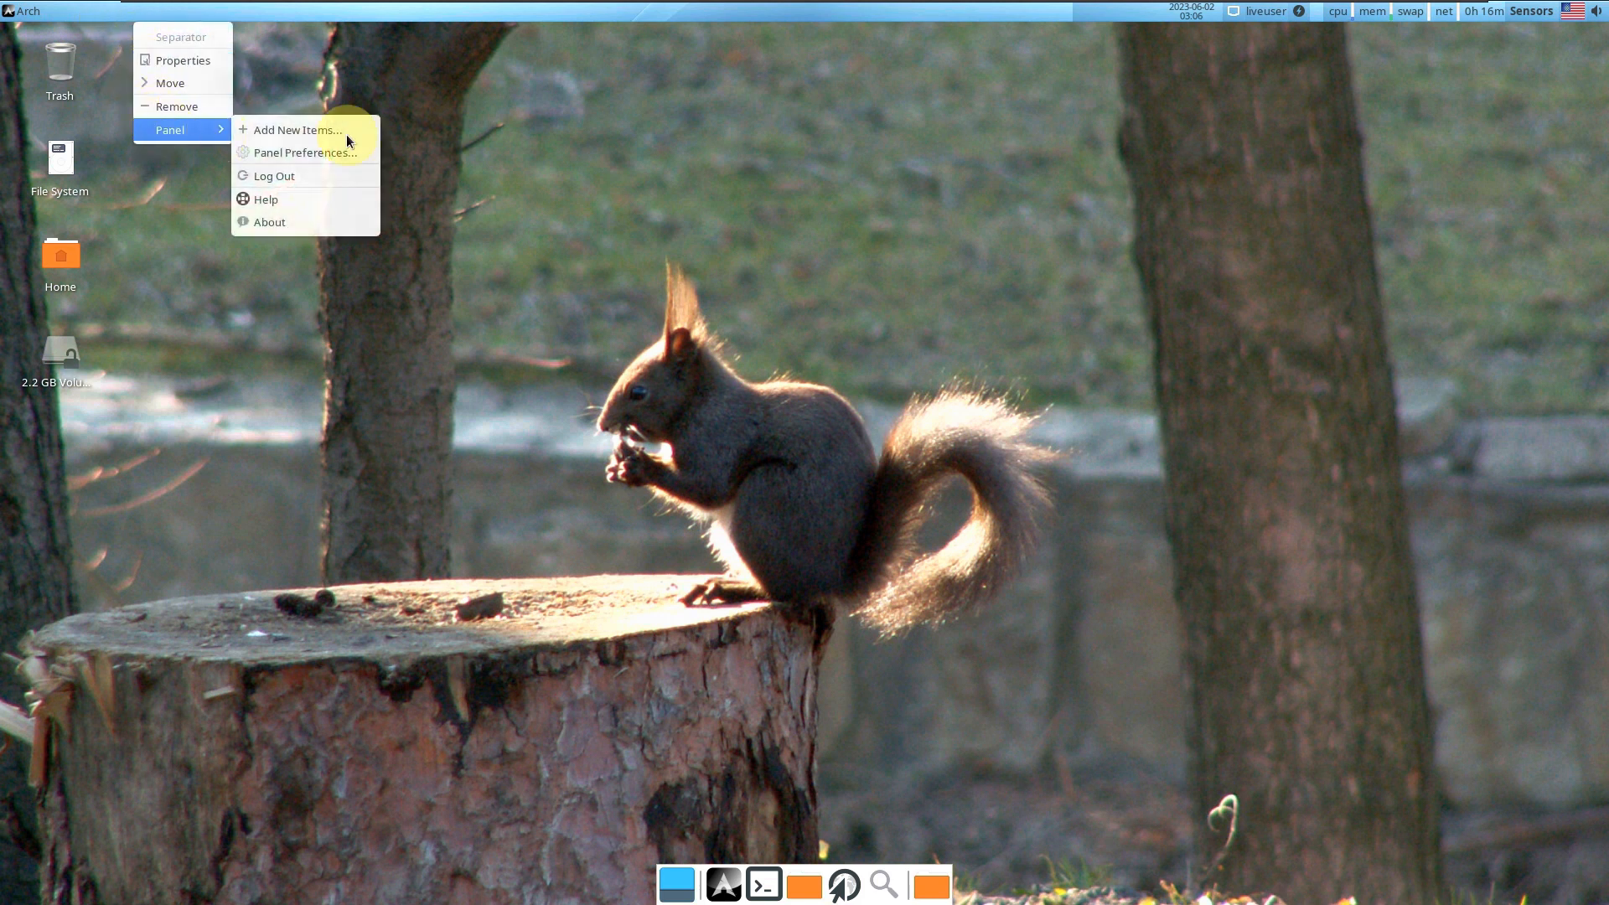
click(325, 216)
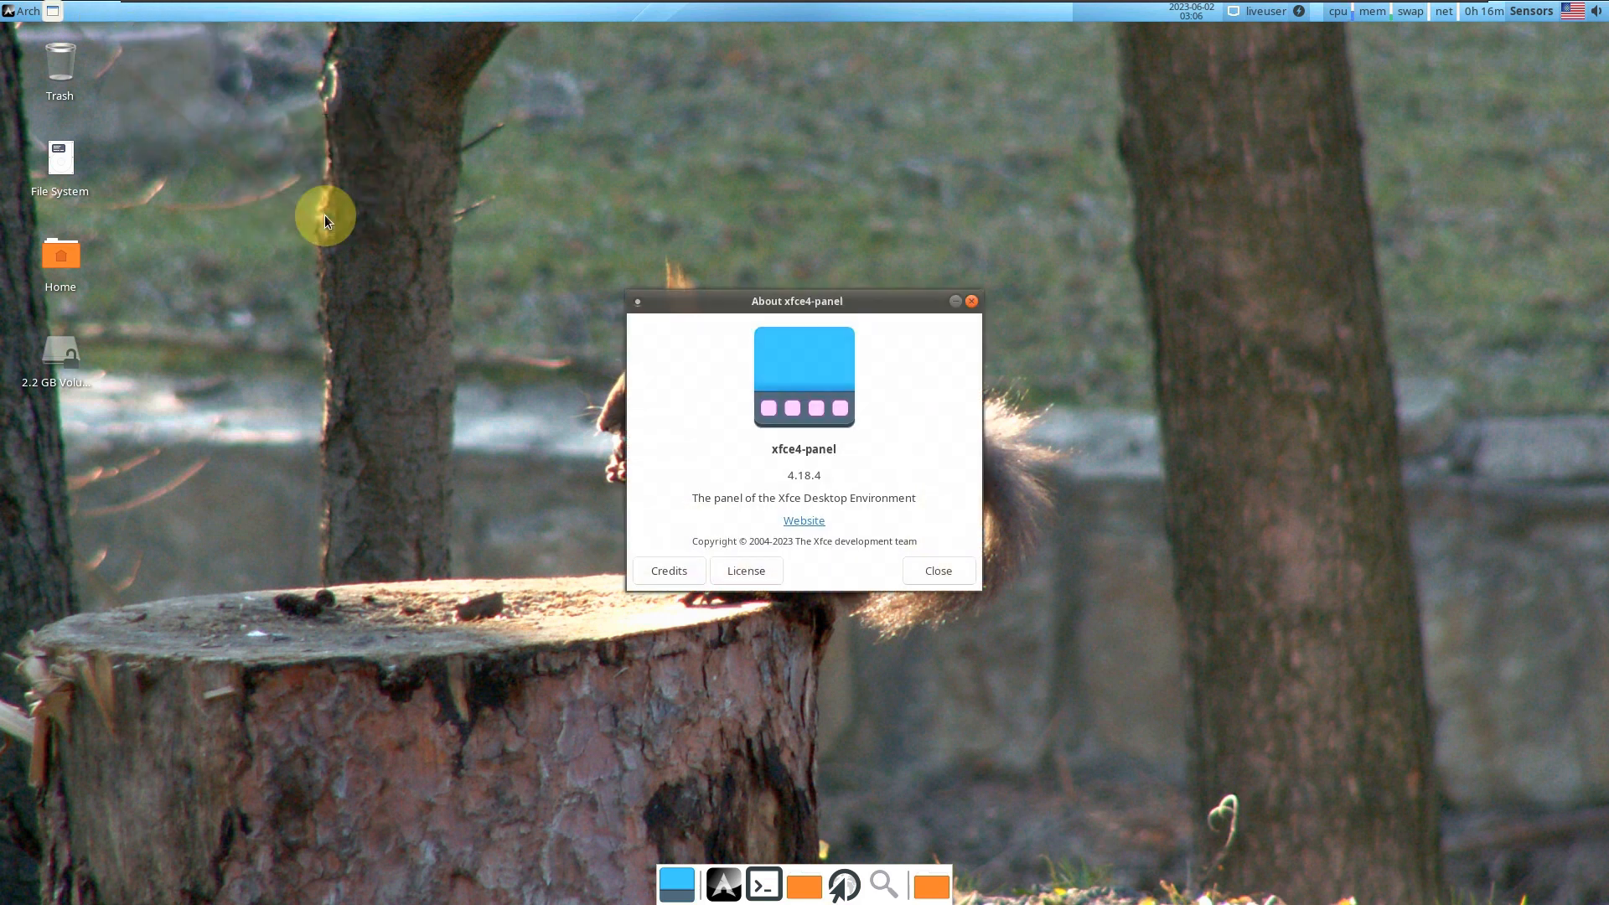
click(961, 582)
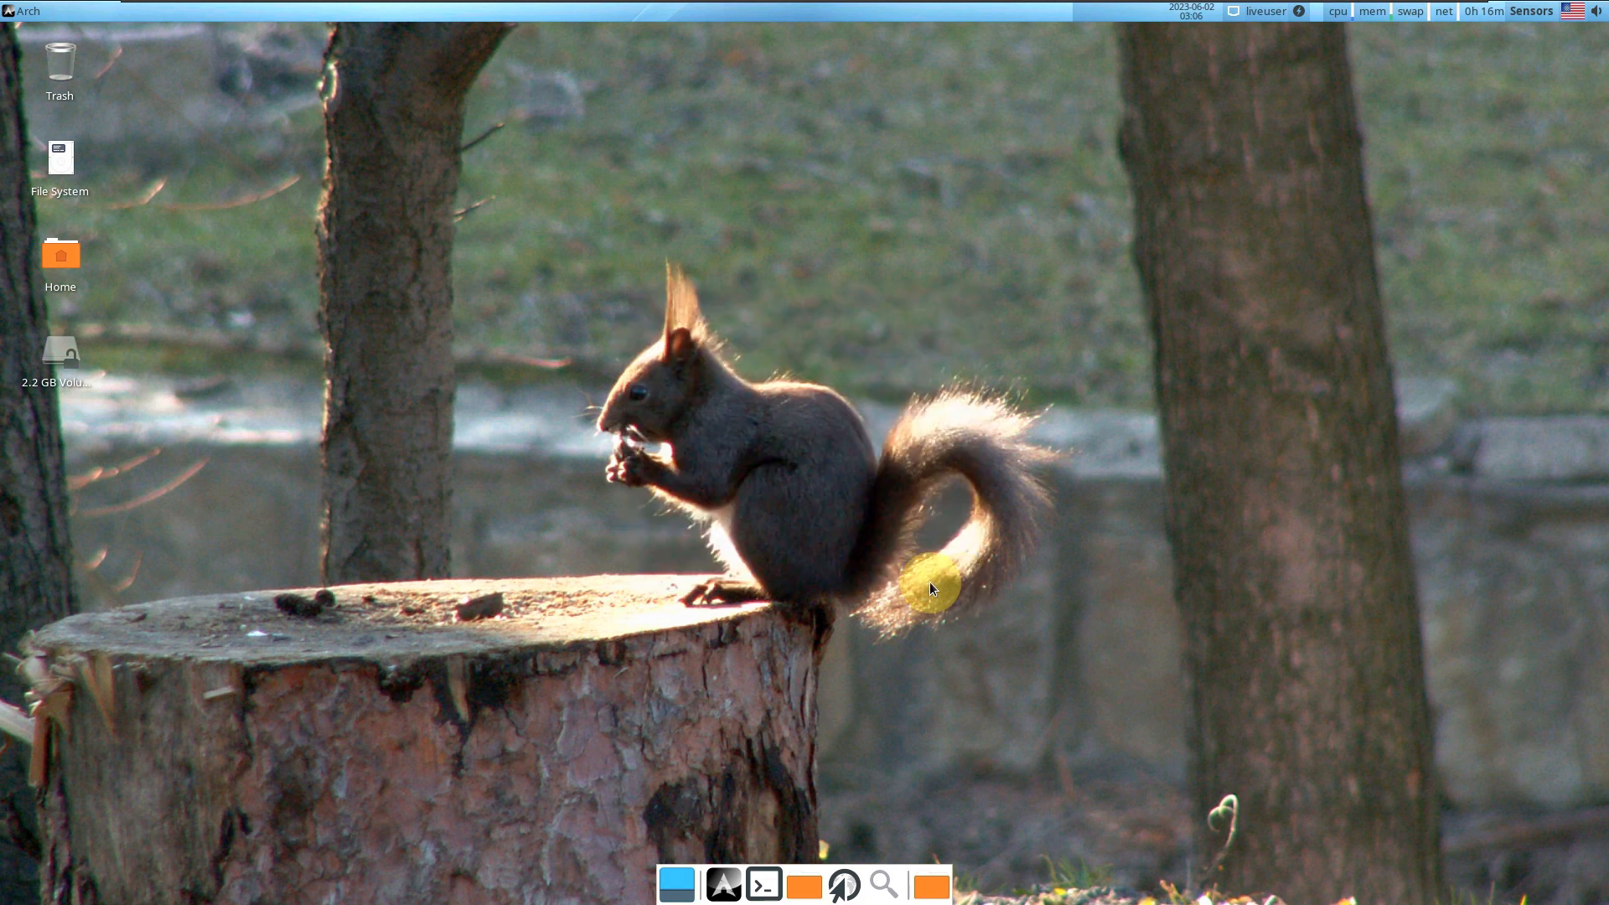
Enlarge the applications menu, look through the full list of all applications to its end, and close it
click(35, 13)
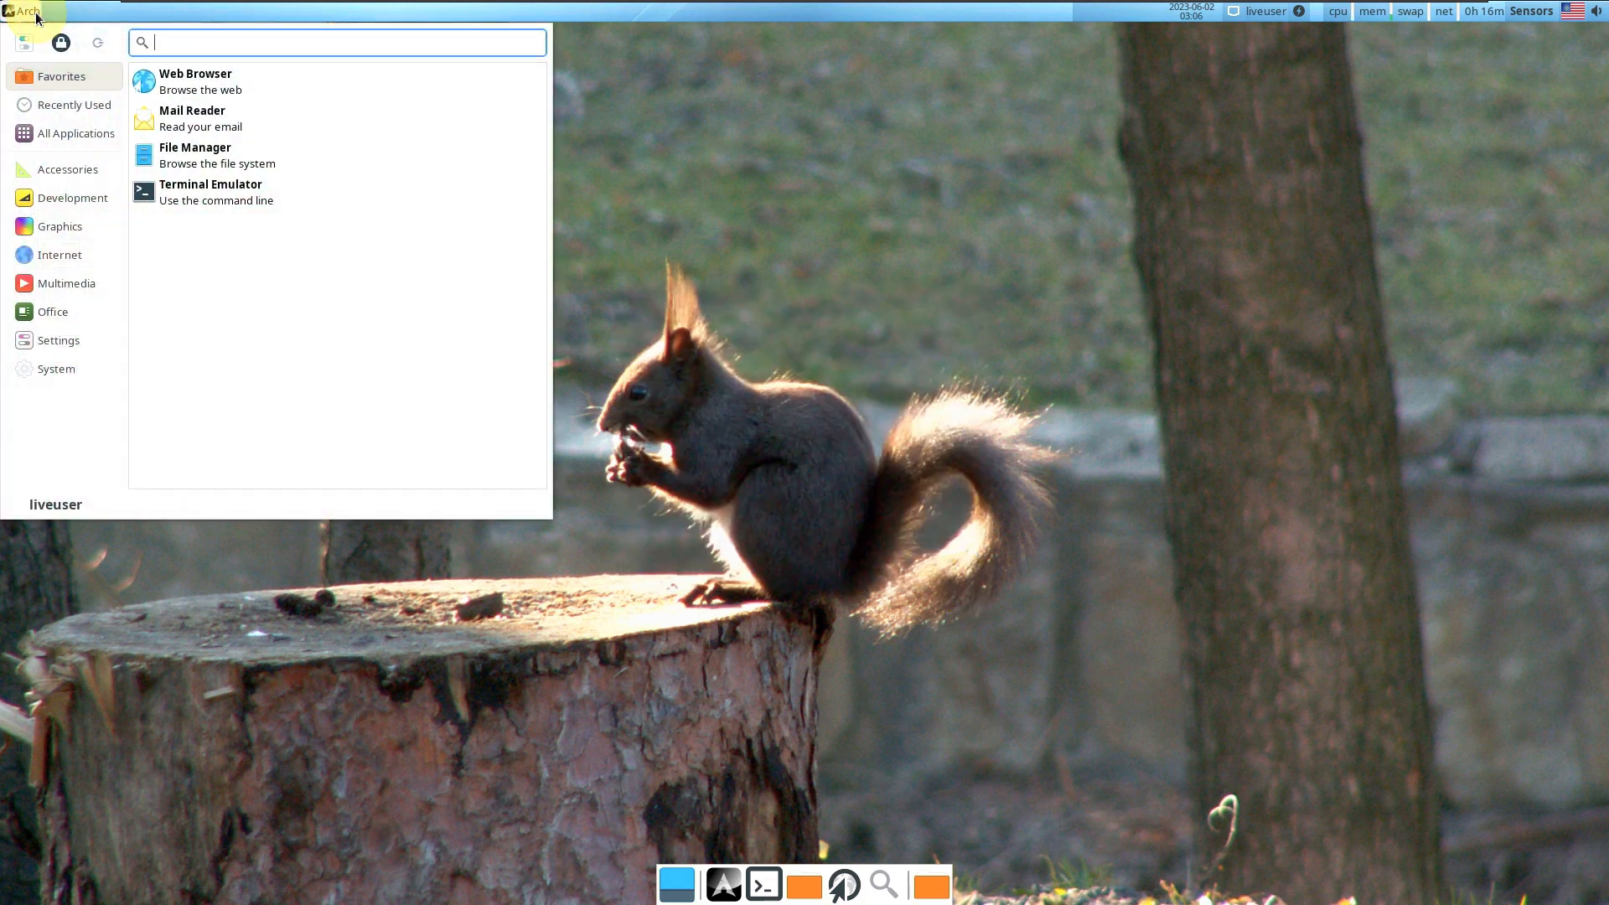
click(57, 133)
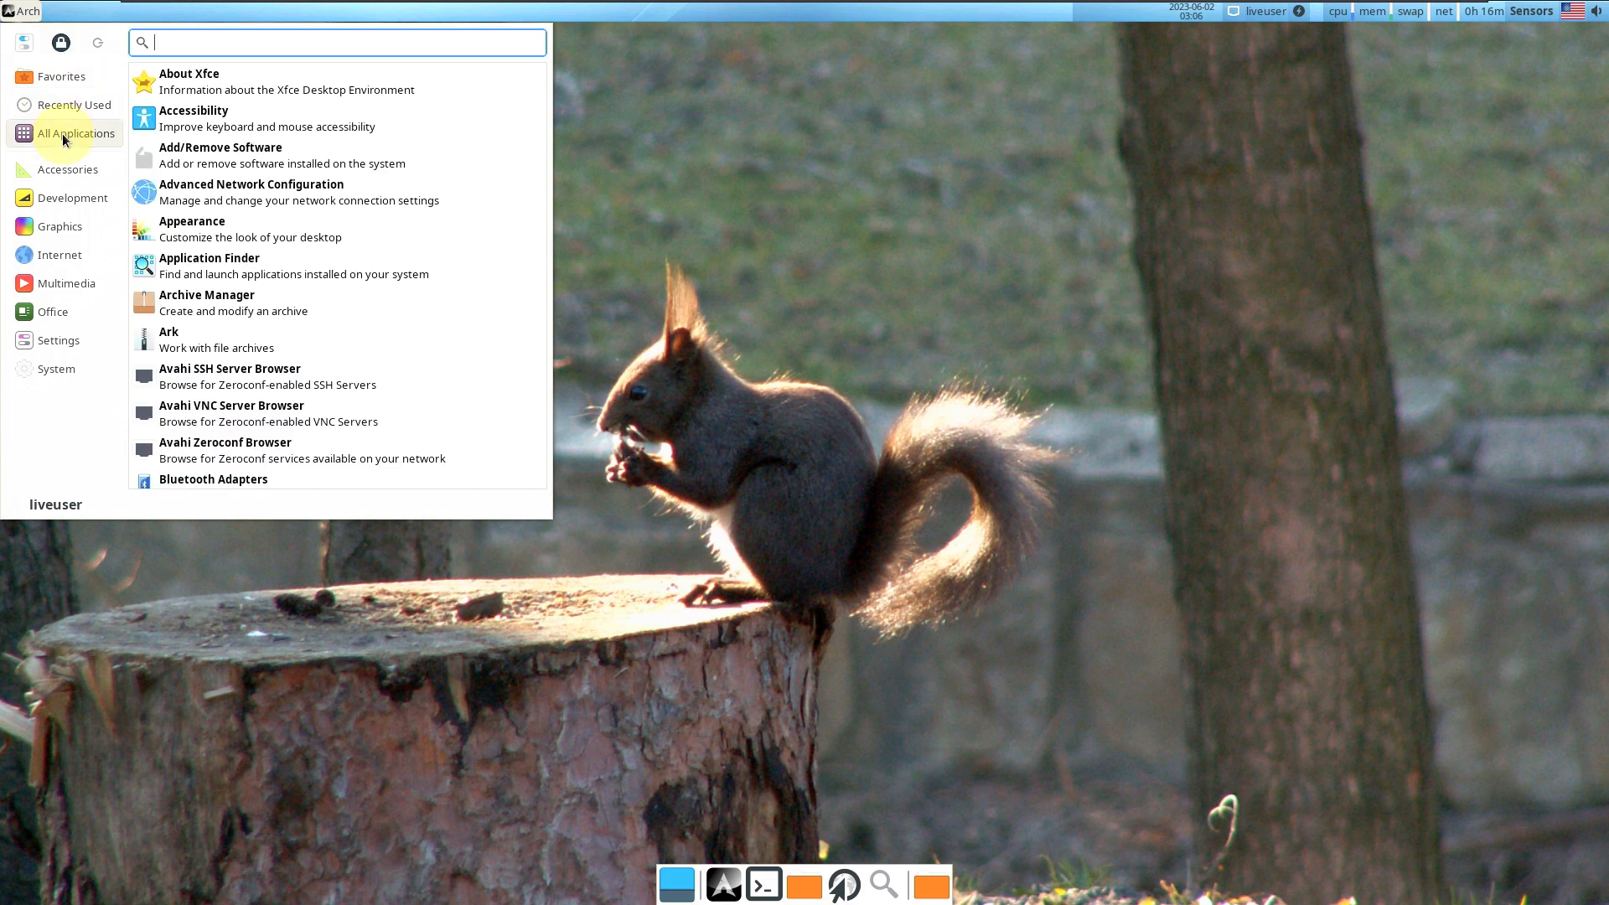
drag(553, 516, 938, 796)
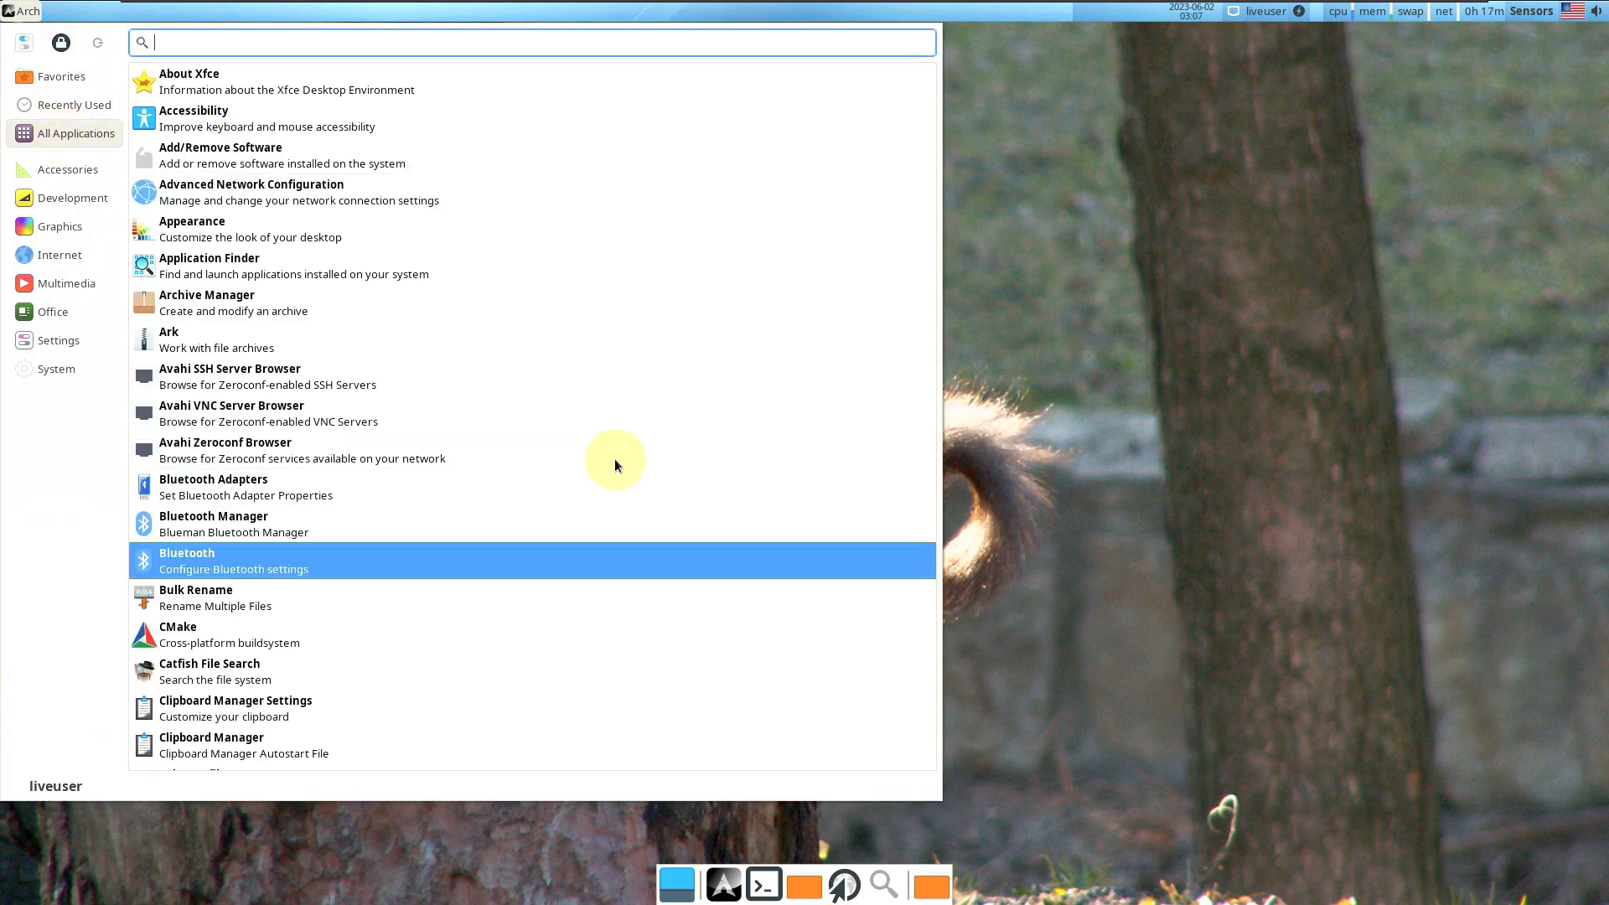
scroll(647, 486, down, 5)
scroll(597, 446, down, 6)
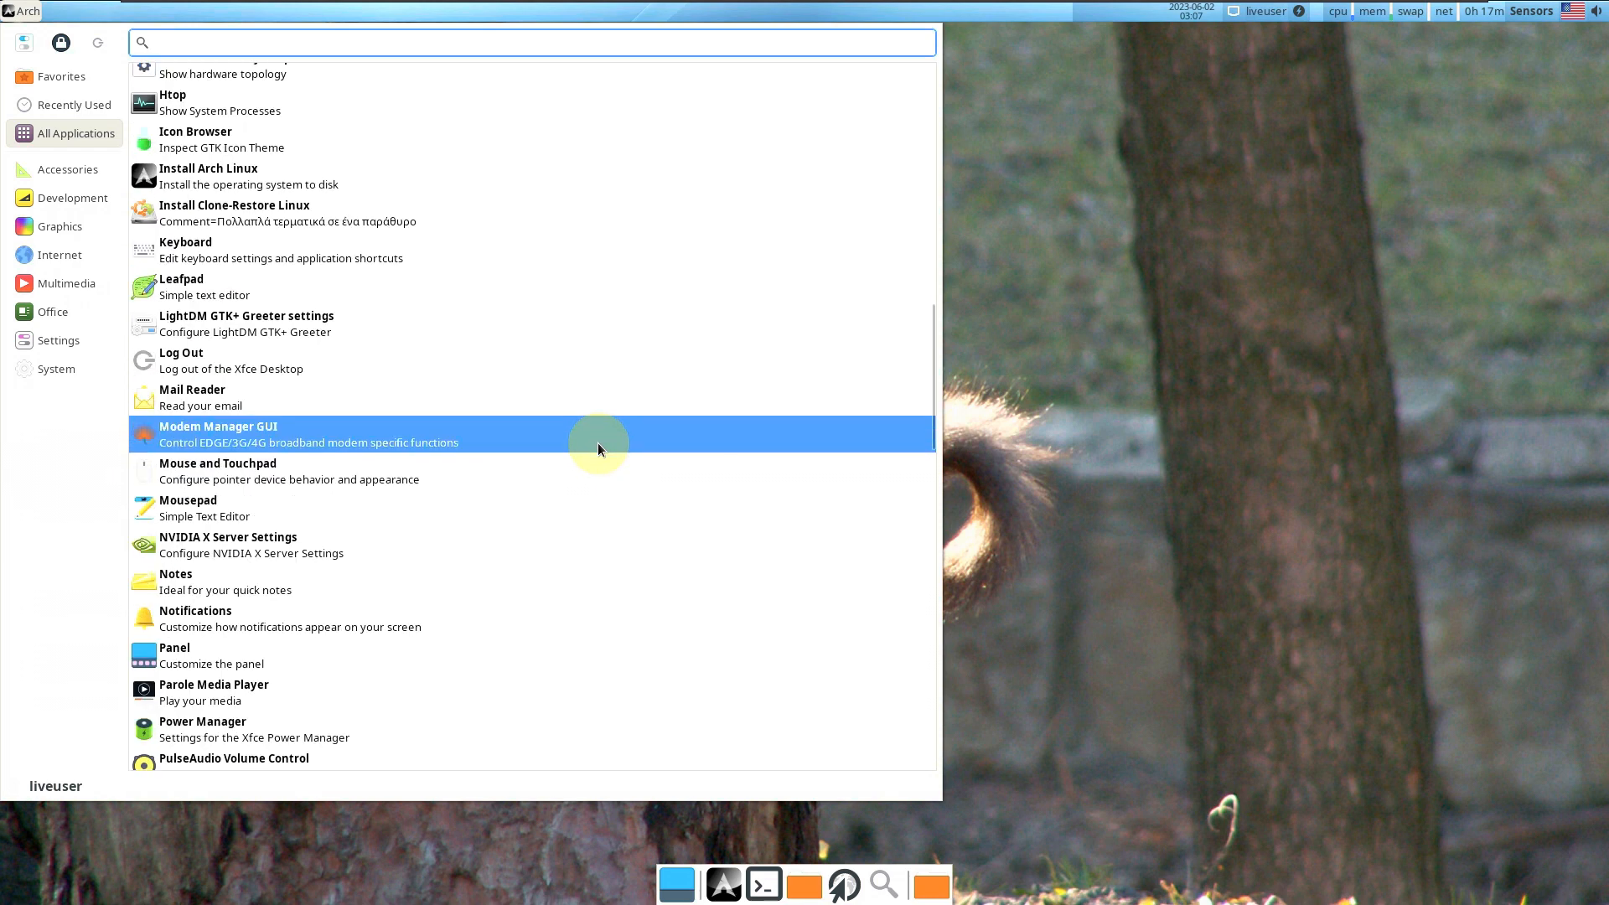
scroll(598, 448, down, 20)
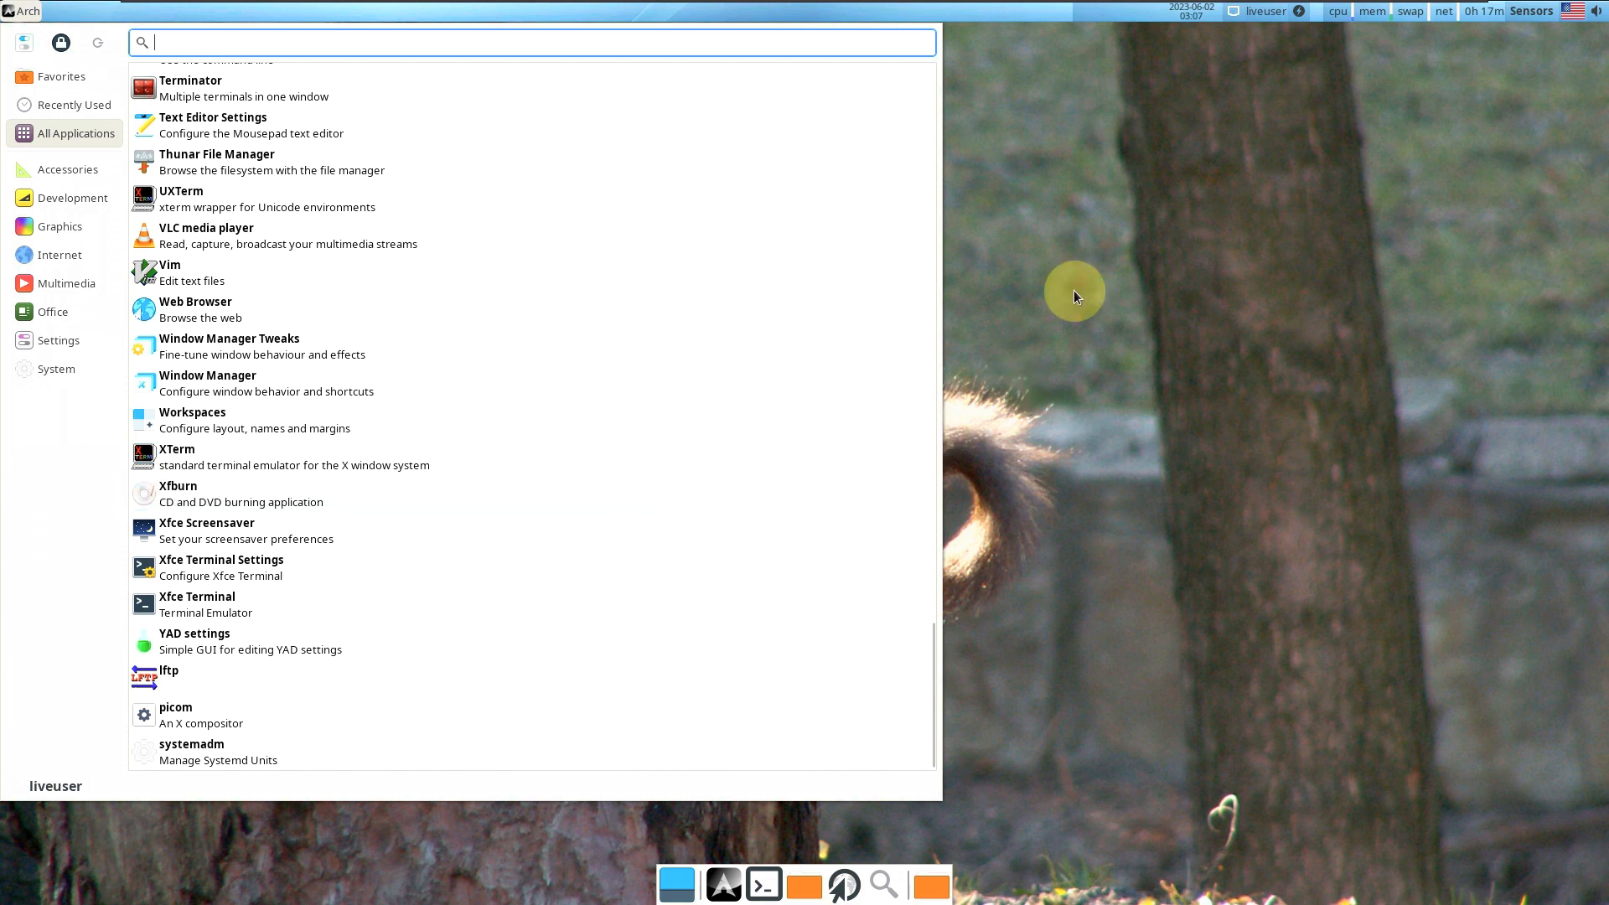
click(1088, 232)
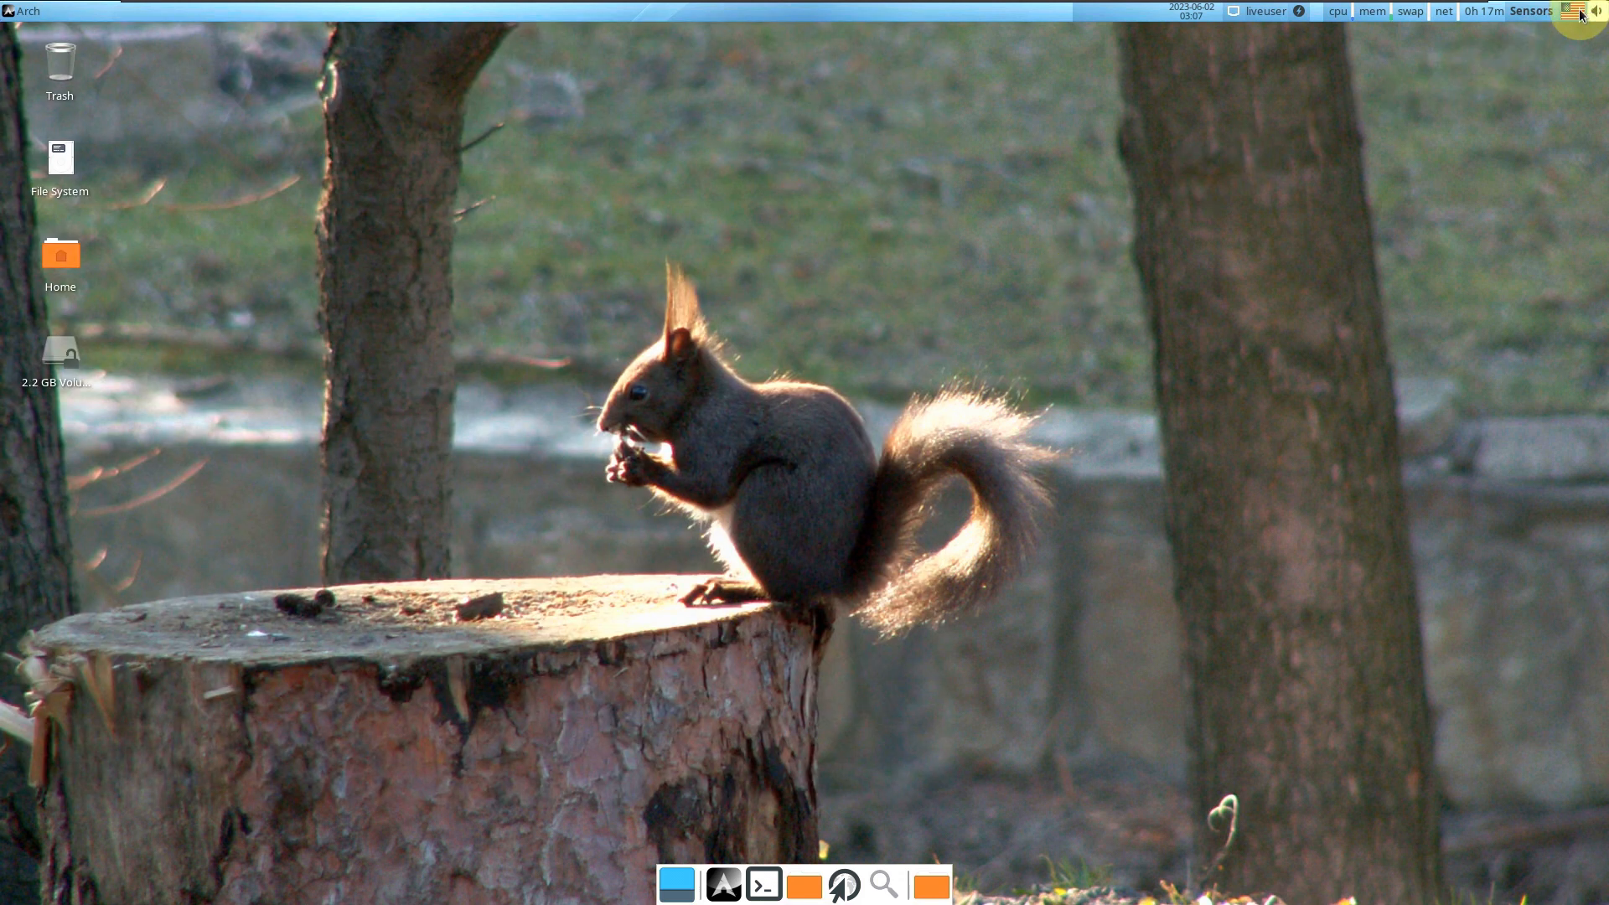
Shut down the live system from the user session options and confirm the shutdown
click(1263, 17)
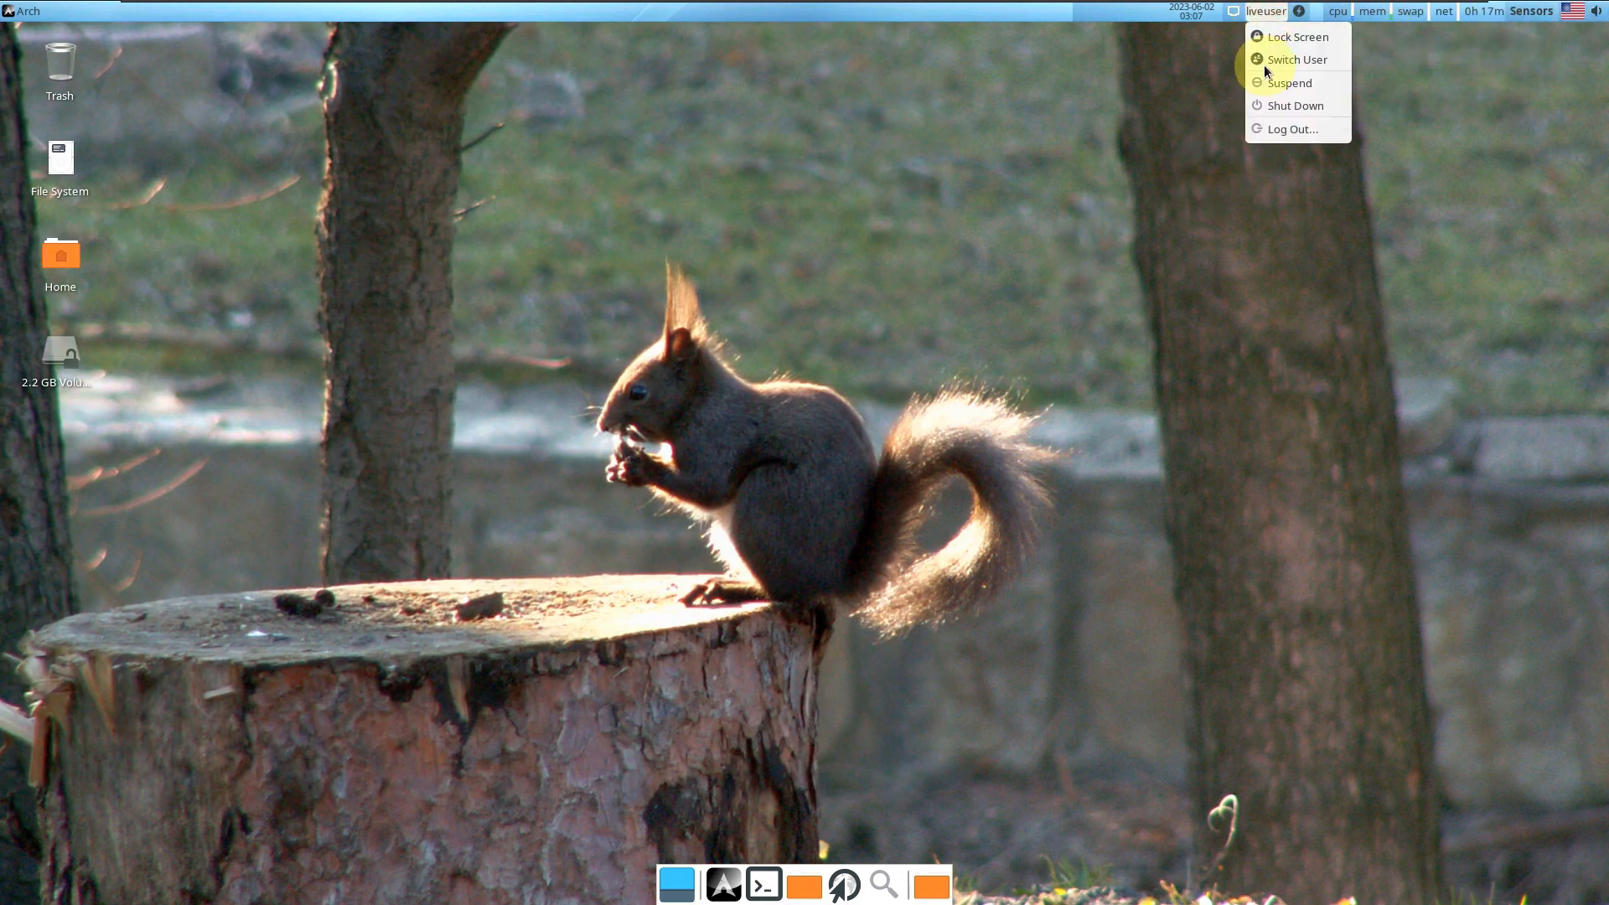
click(1274, 109)
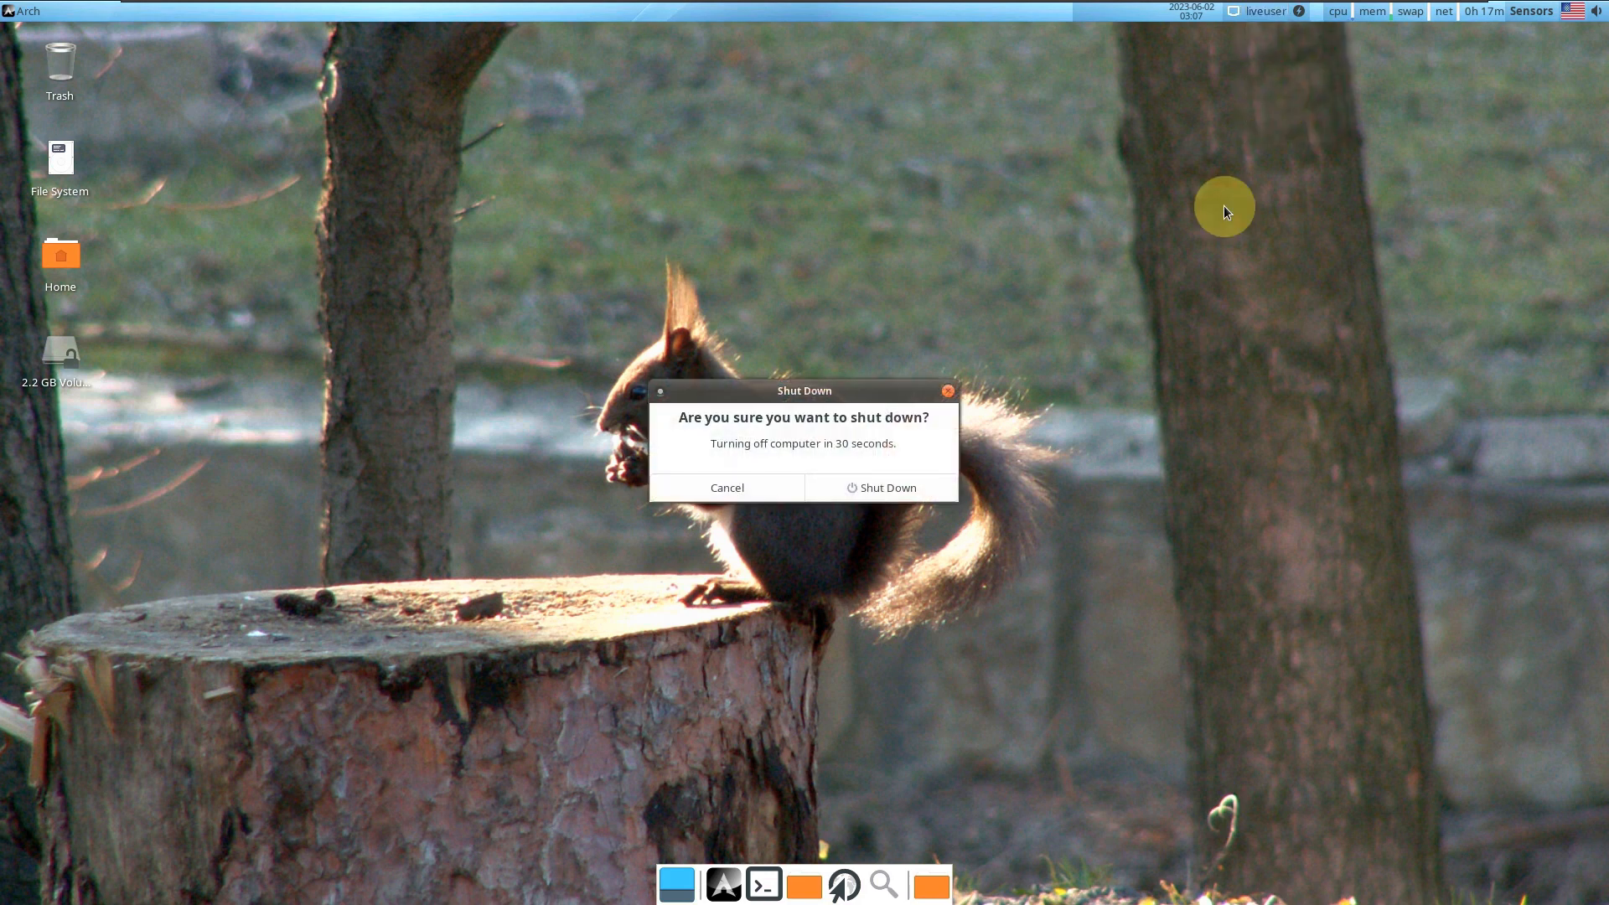
click(905, 478)
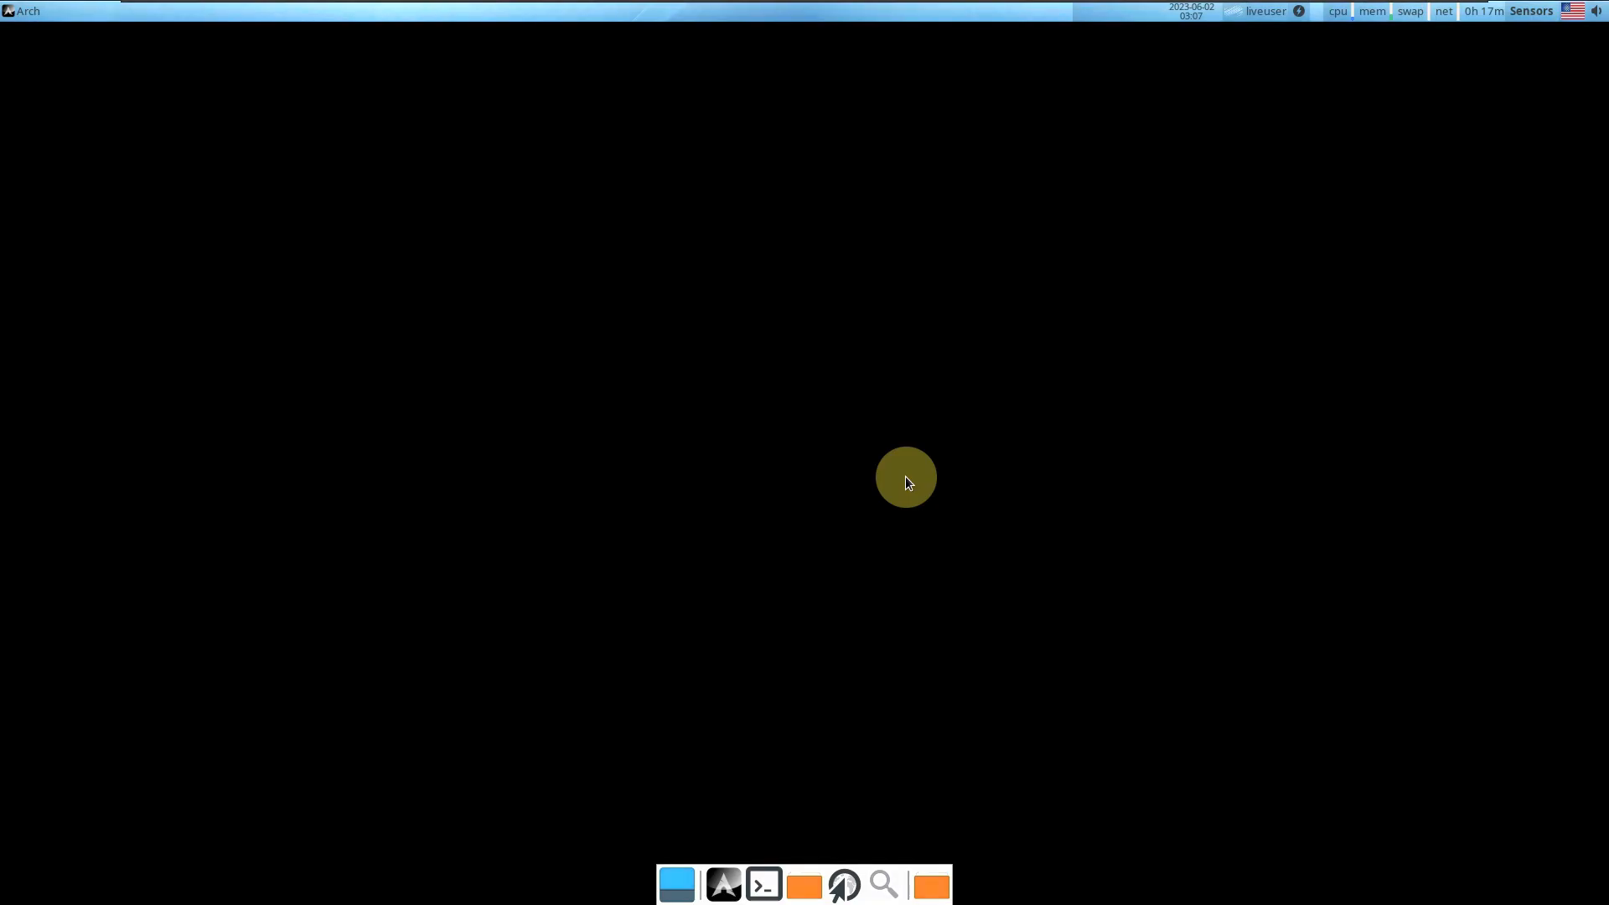